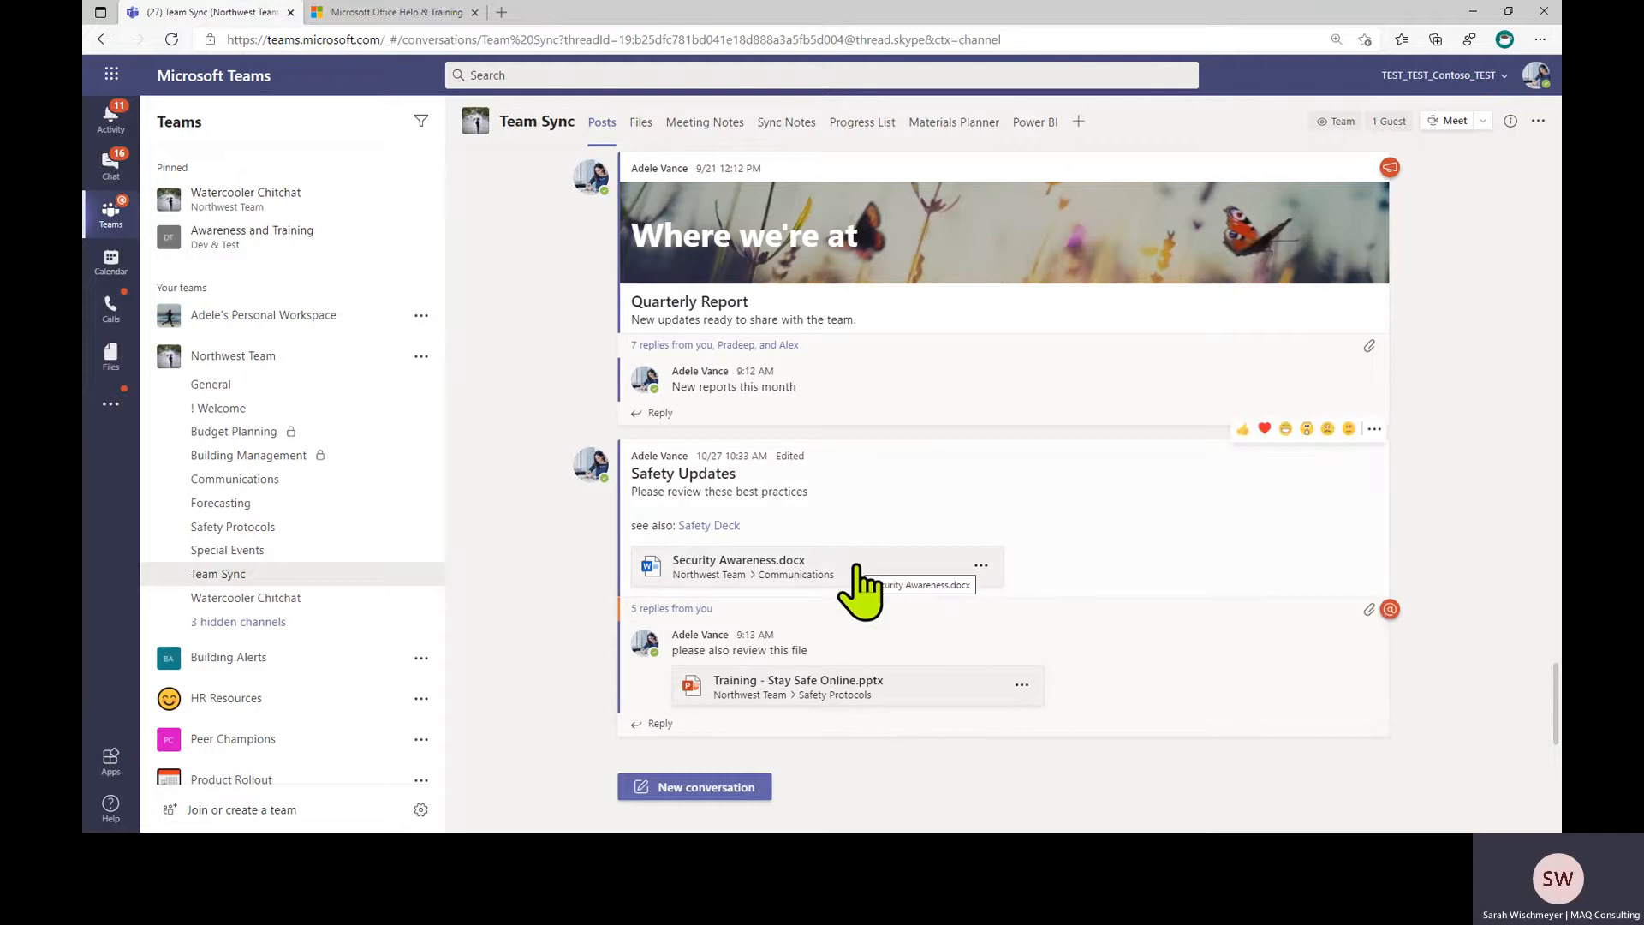
# Start a reply to the Quarterly Report post and select Powerful presentation.pptx from the Team Sync channel files as an attachment
pyautogui.click(660, 413)
pyautogui.moveTo(1640, 633); pyautogui.dragTo(909, 433)
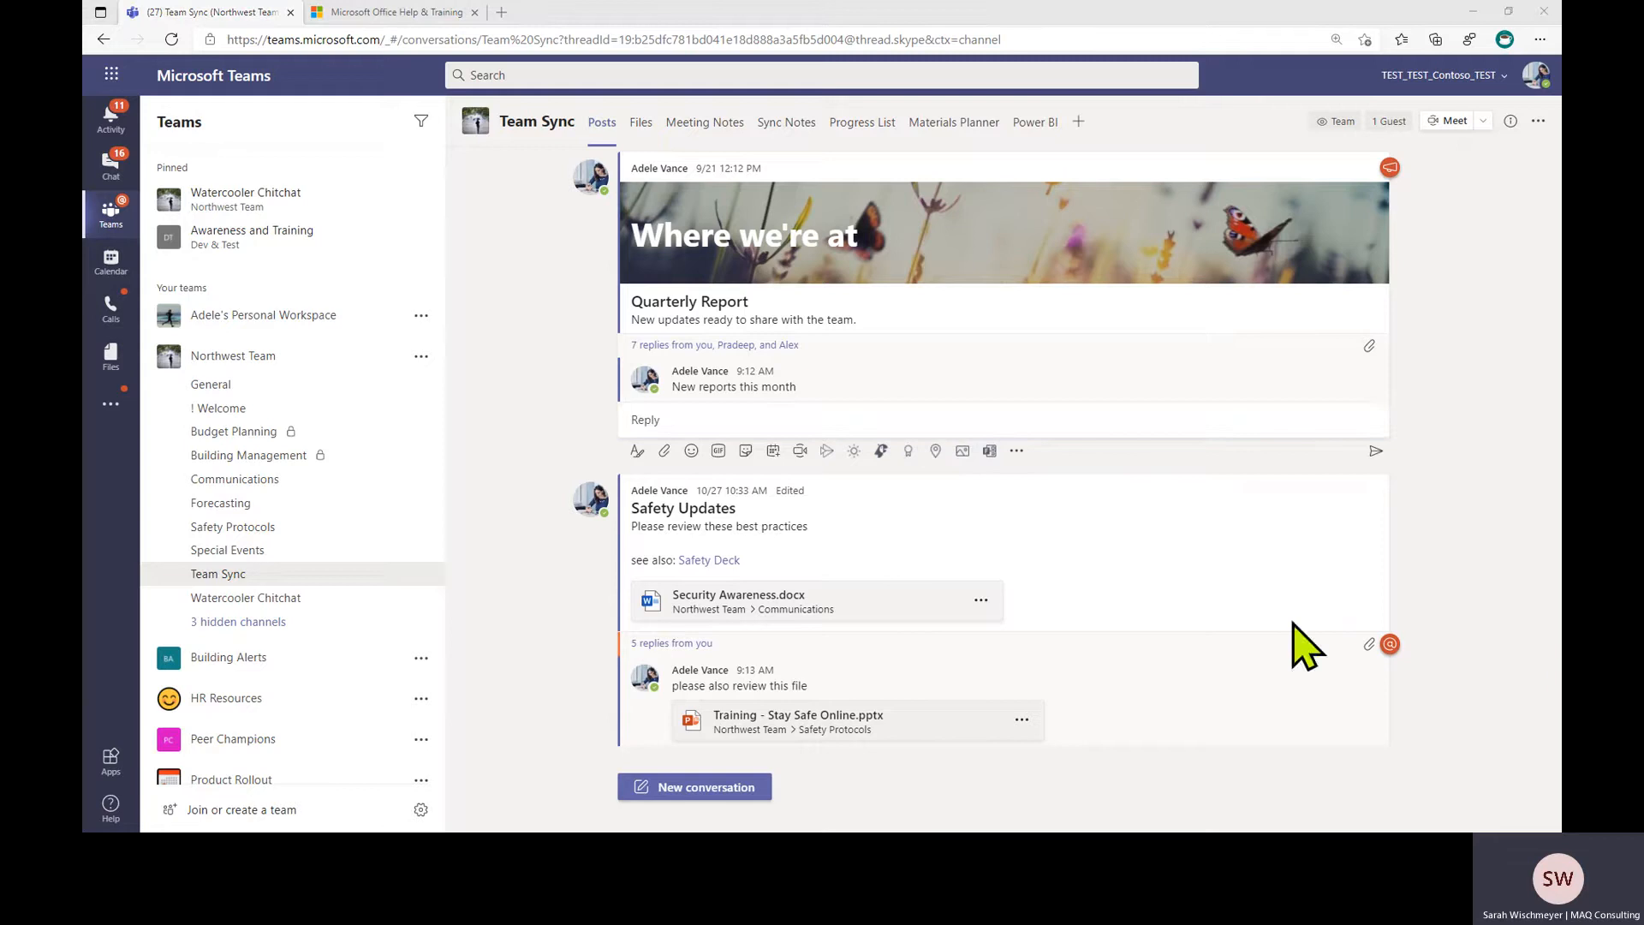
pyautogui.click(664, 452)
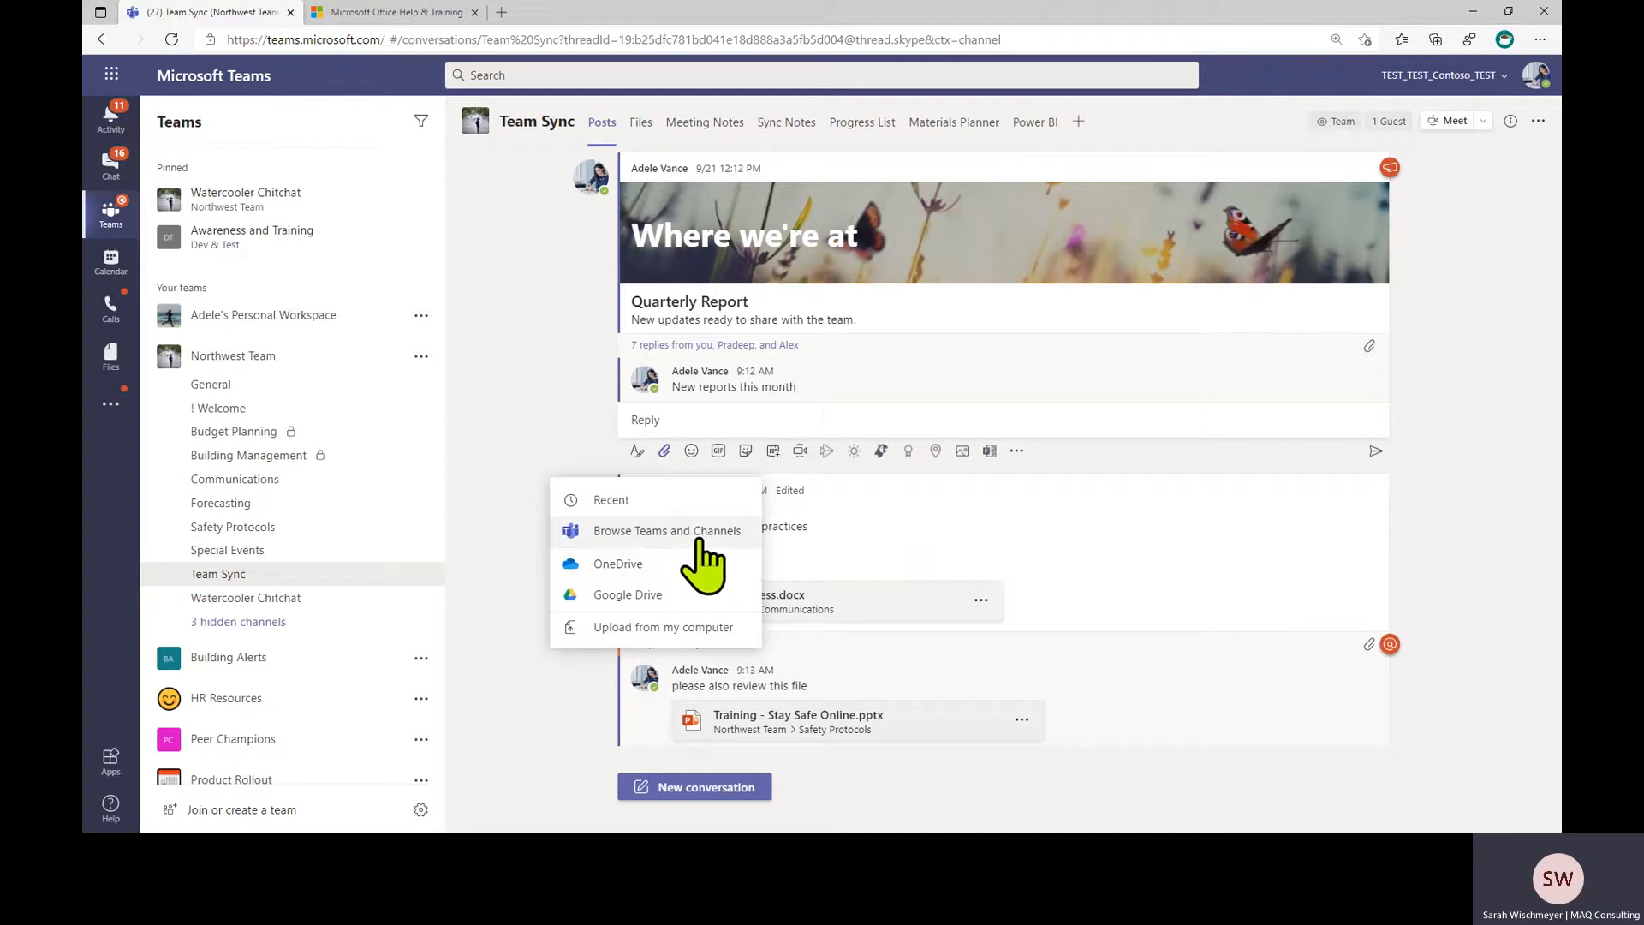
pyautogui.click(658, 535)
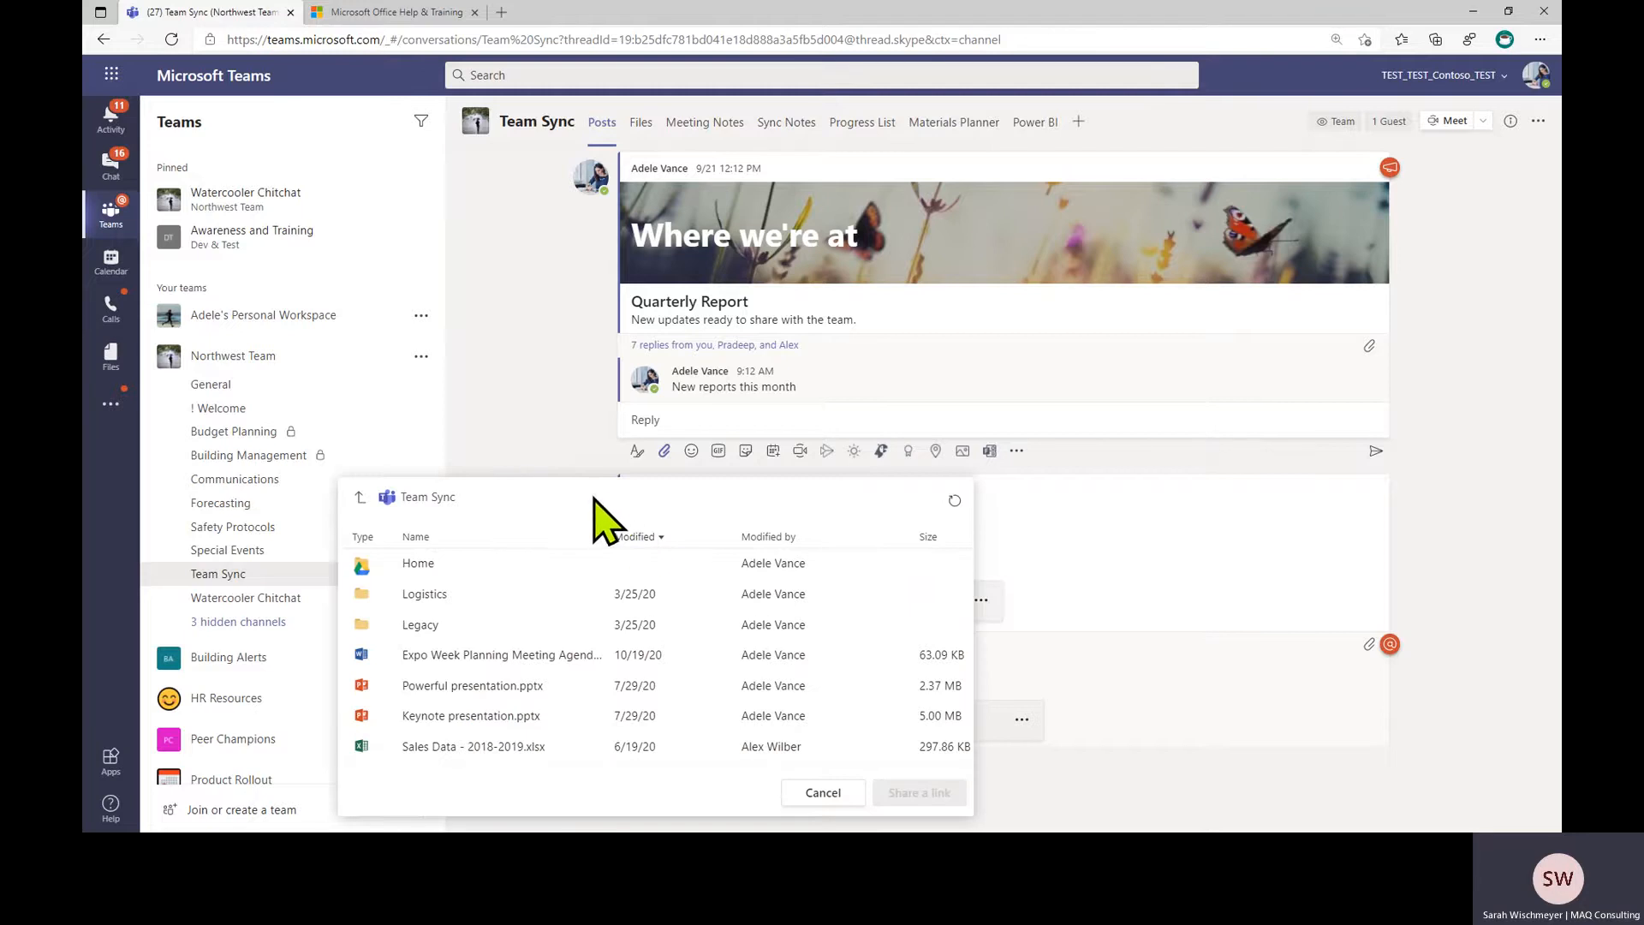
pyautogui.click(465, 690)
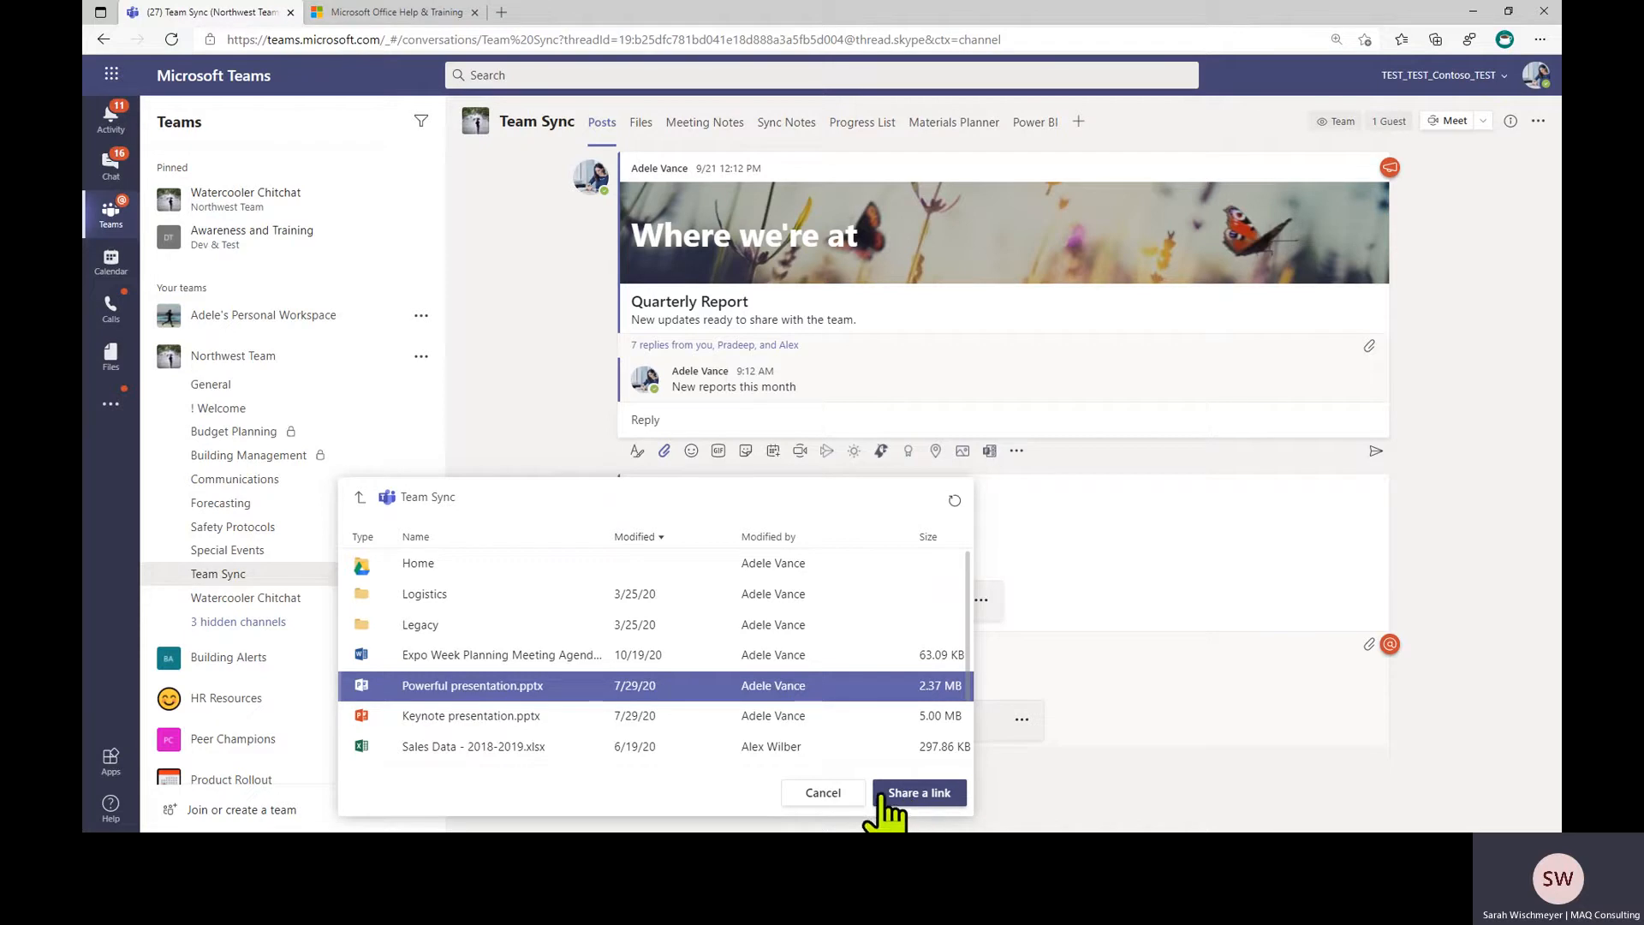
# Browse to the Northwest Team's Communications files, select Comms Collaboration.pptx as the reply attachment, and cancel the file selection
pyautogui.click(359, 499)
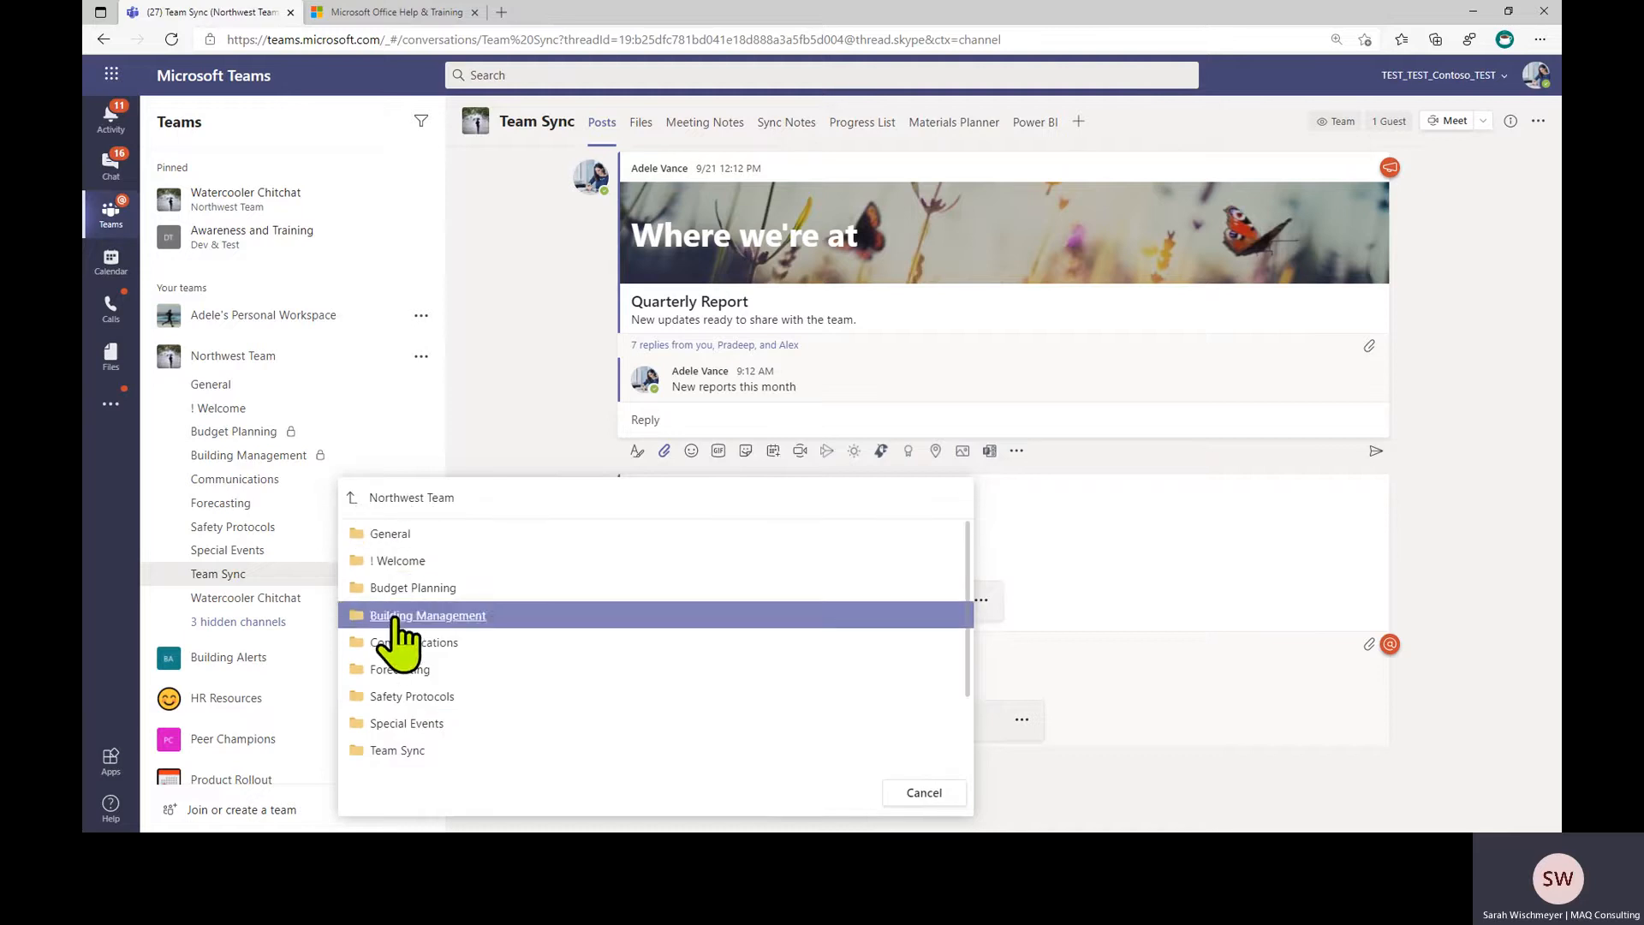
pyautogui.click(350, 500)
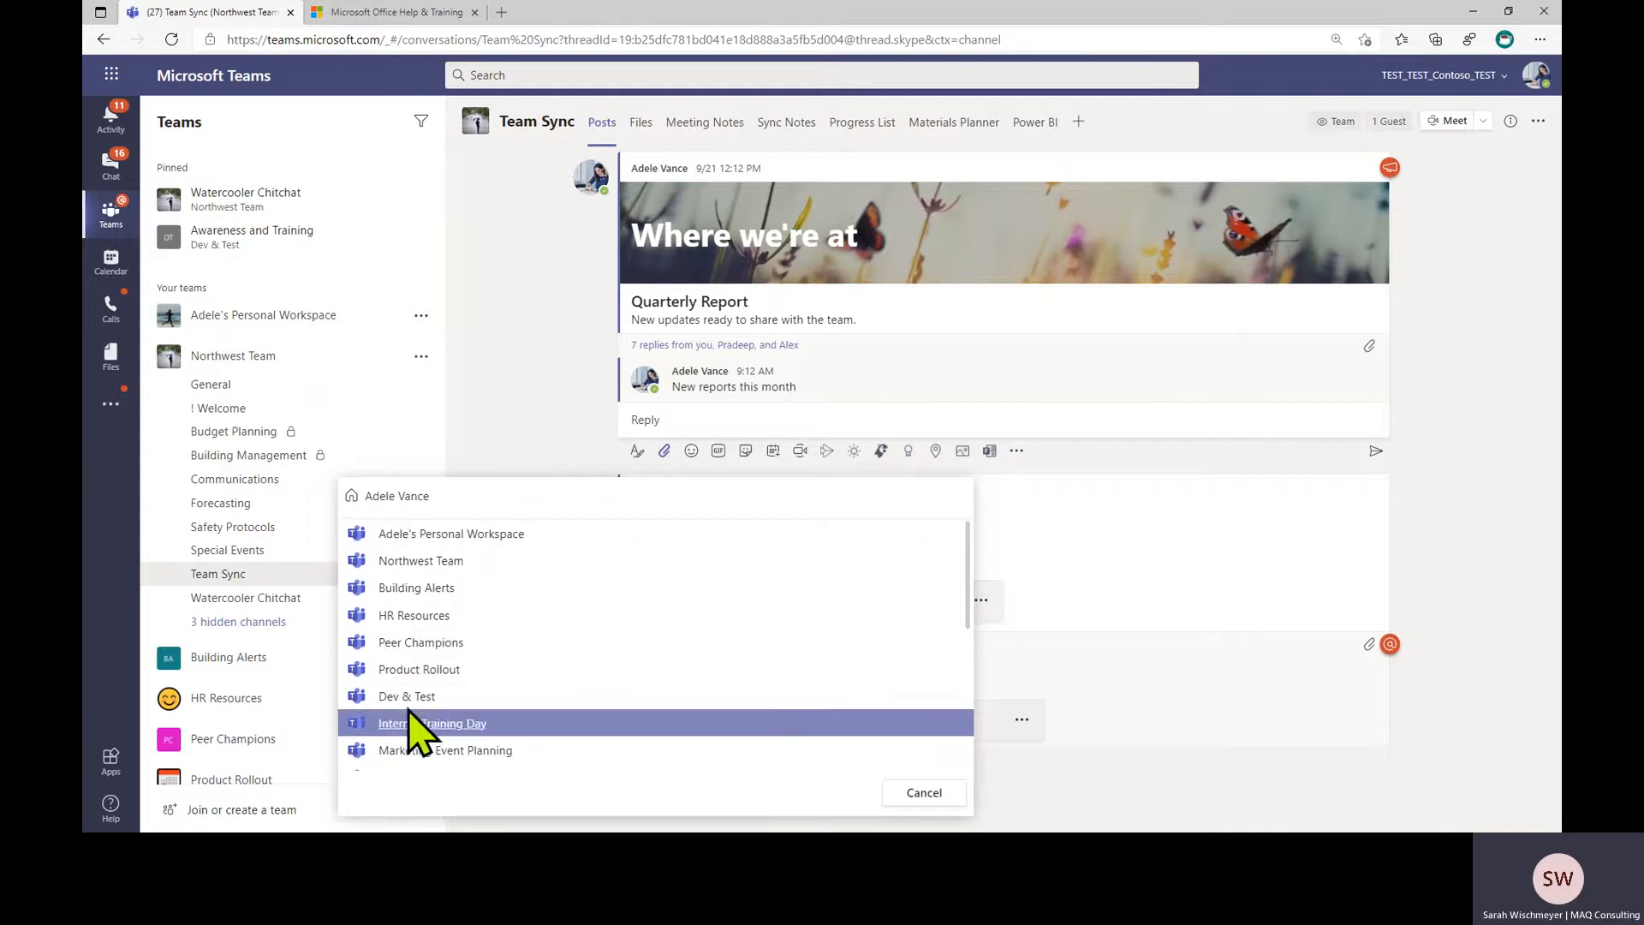
pyautogui.click(418, 563)
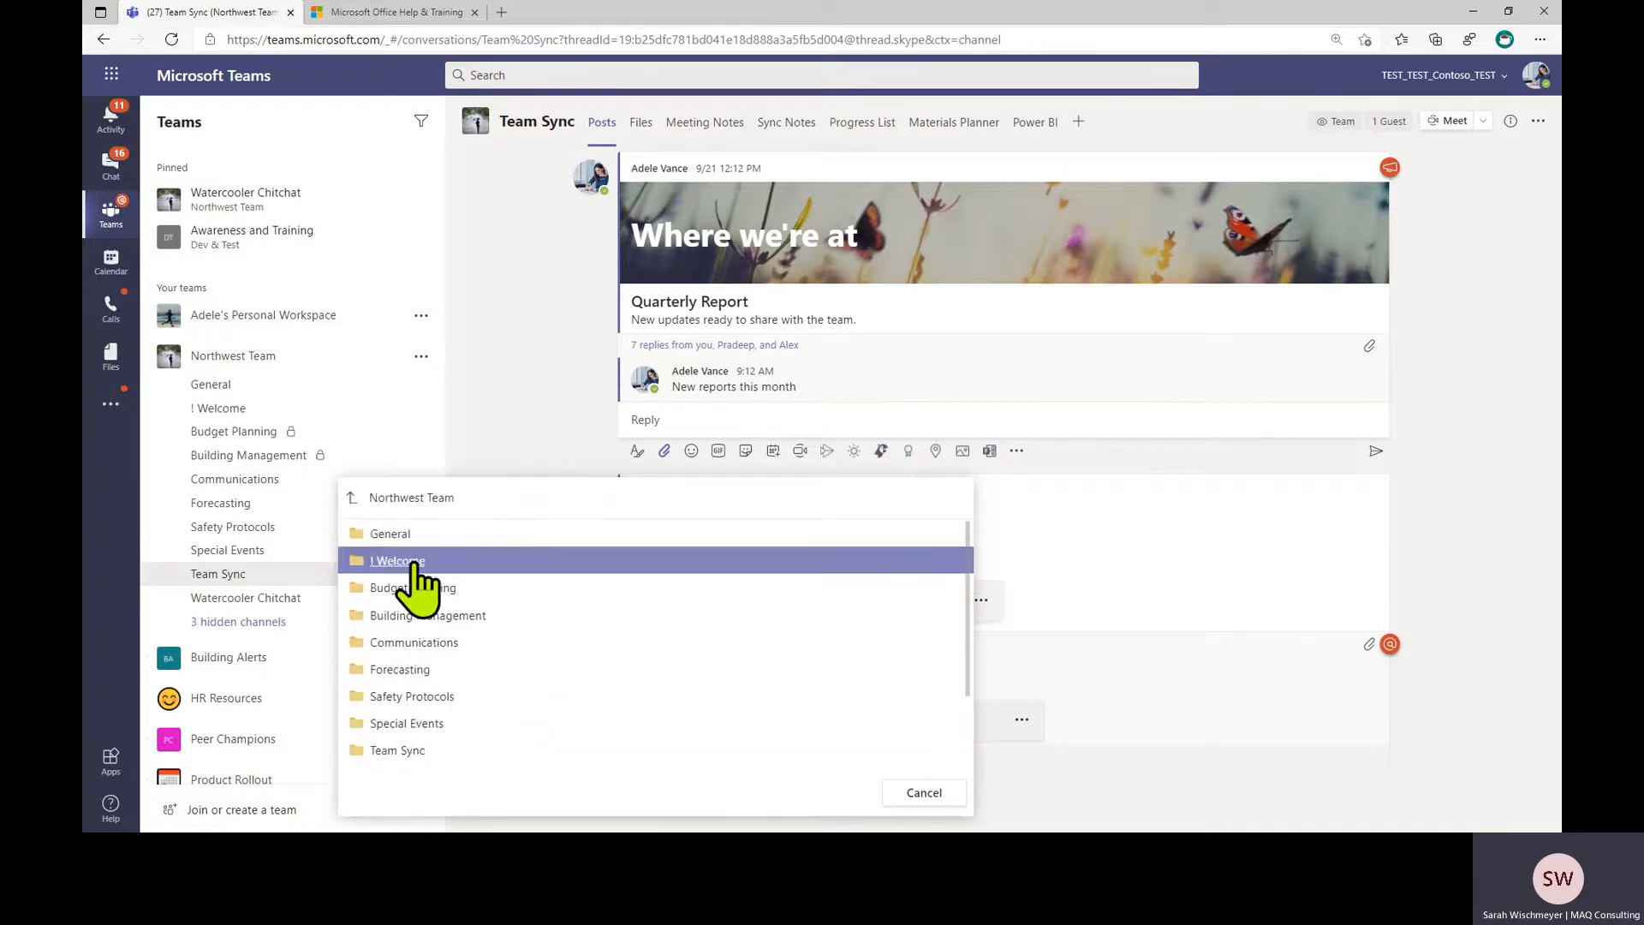
pyautogui.click(413, 642)
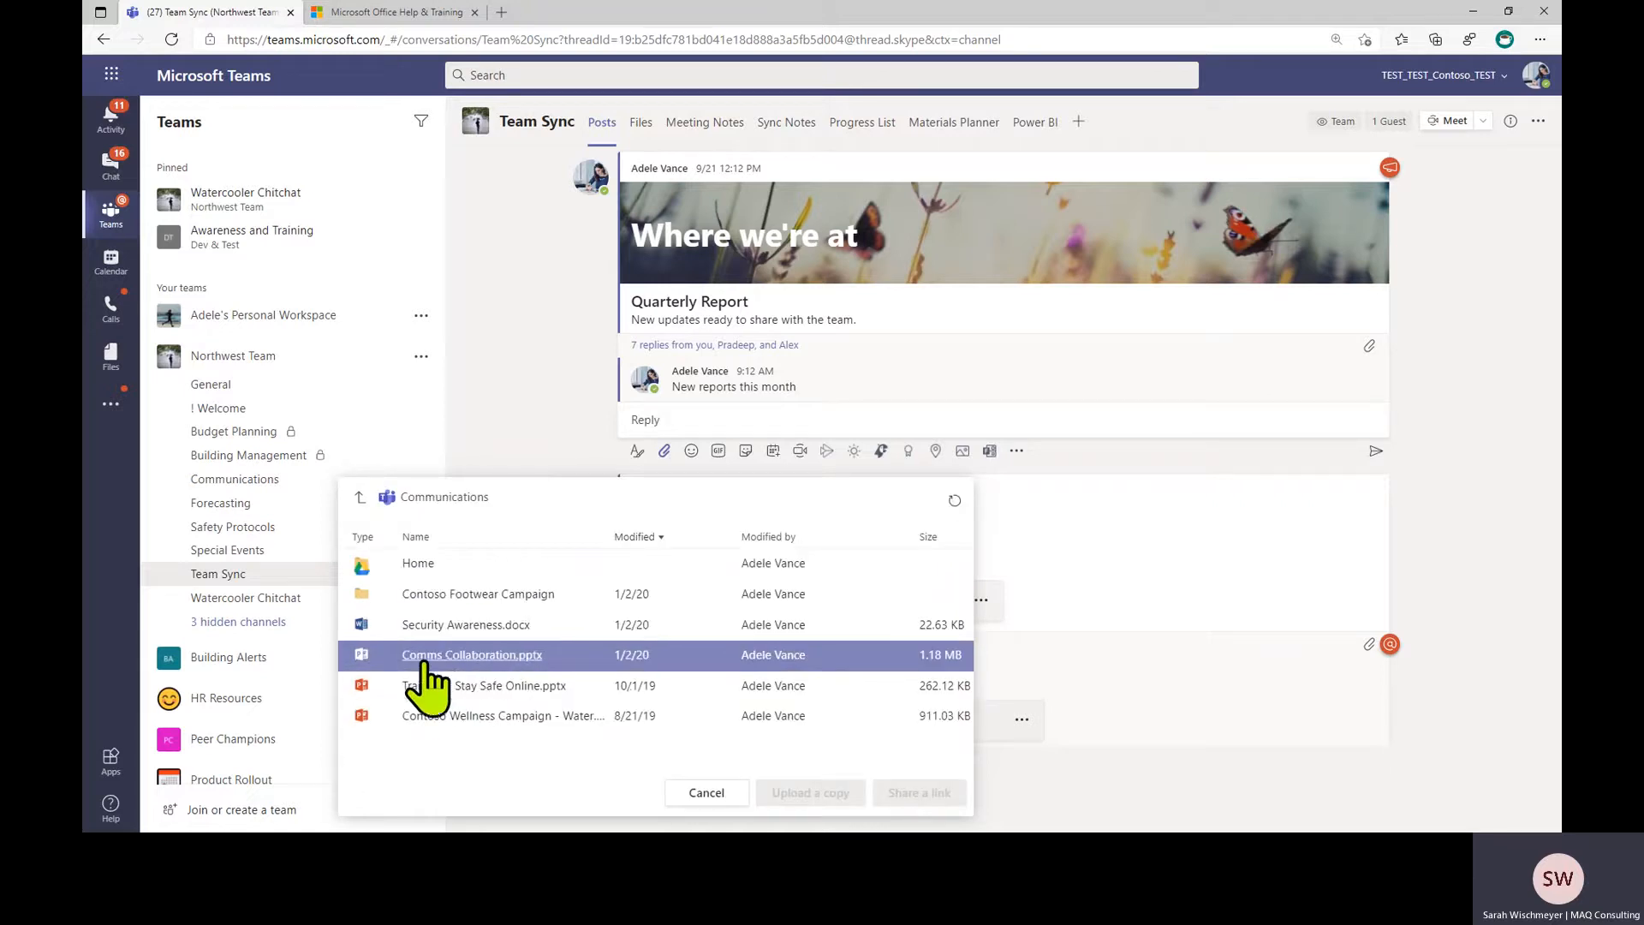
pyautogui.click(444, 657)
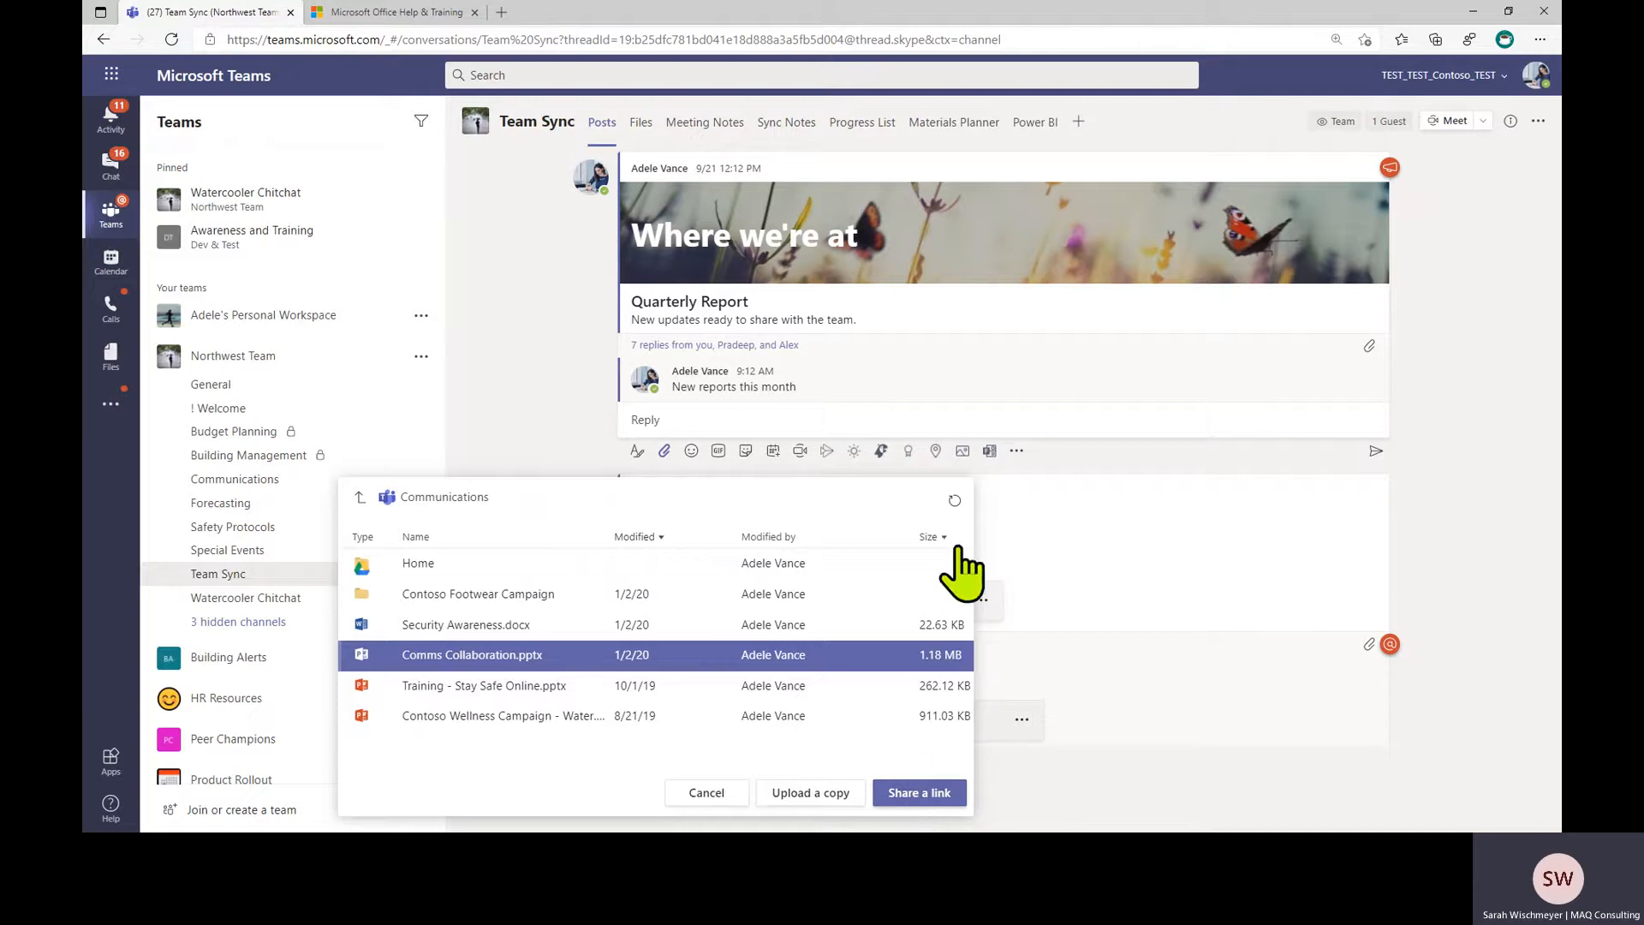
pyautogui.click(719, 795)
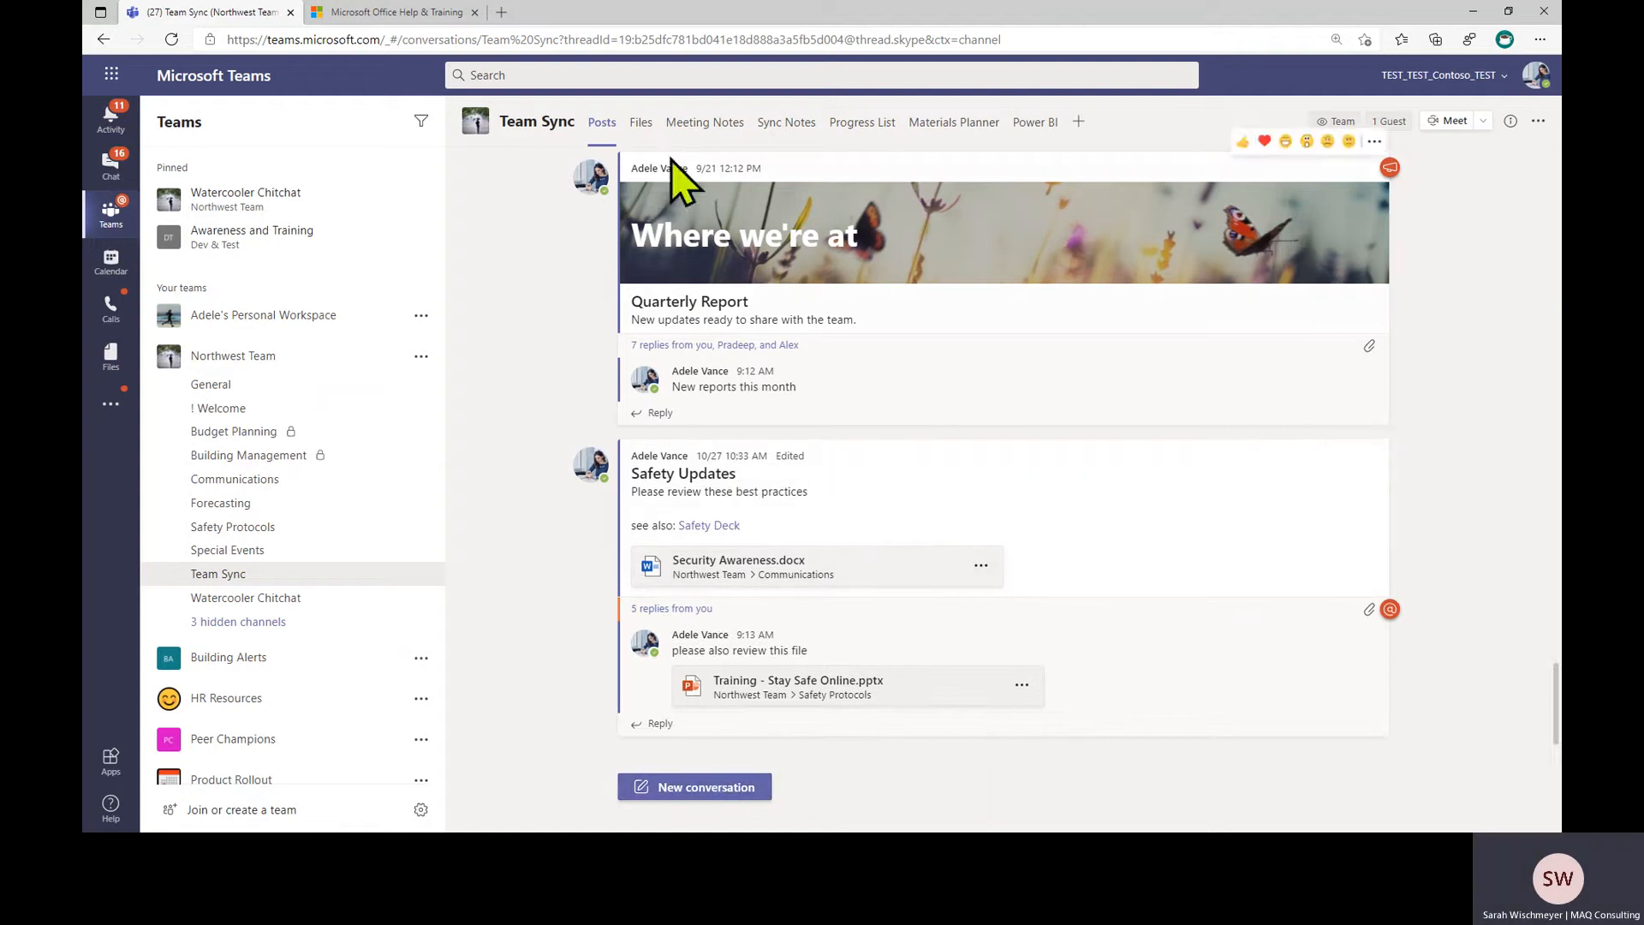
# Open the Team Sync channel's files and view which kinds of new items can be created there
pyautogui.click(643, 135)
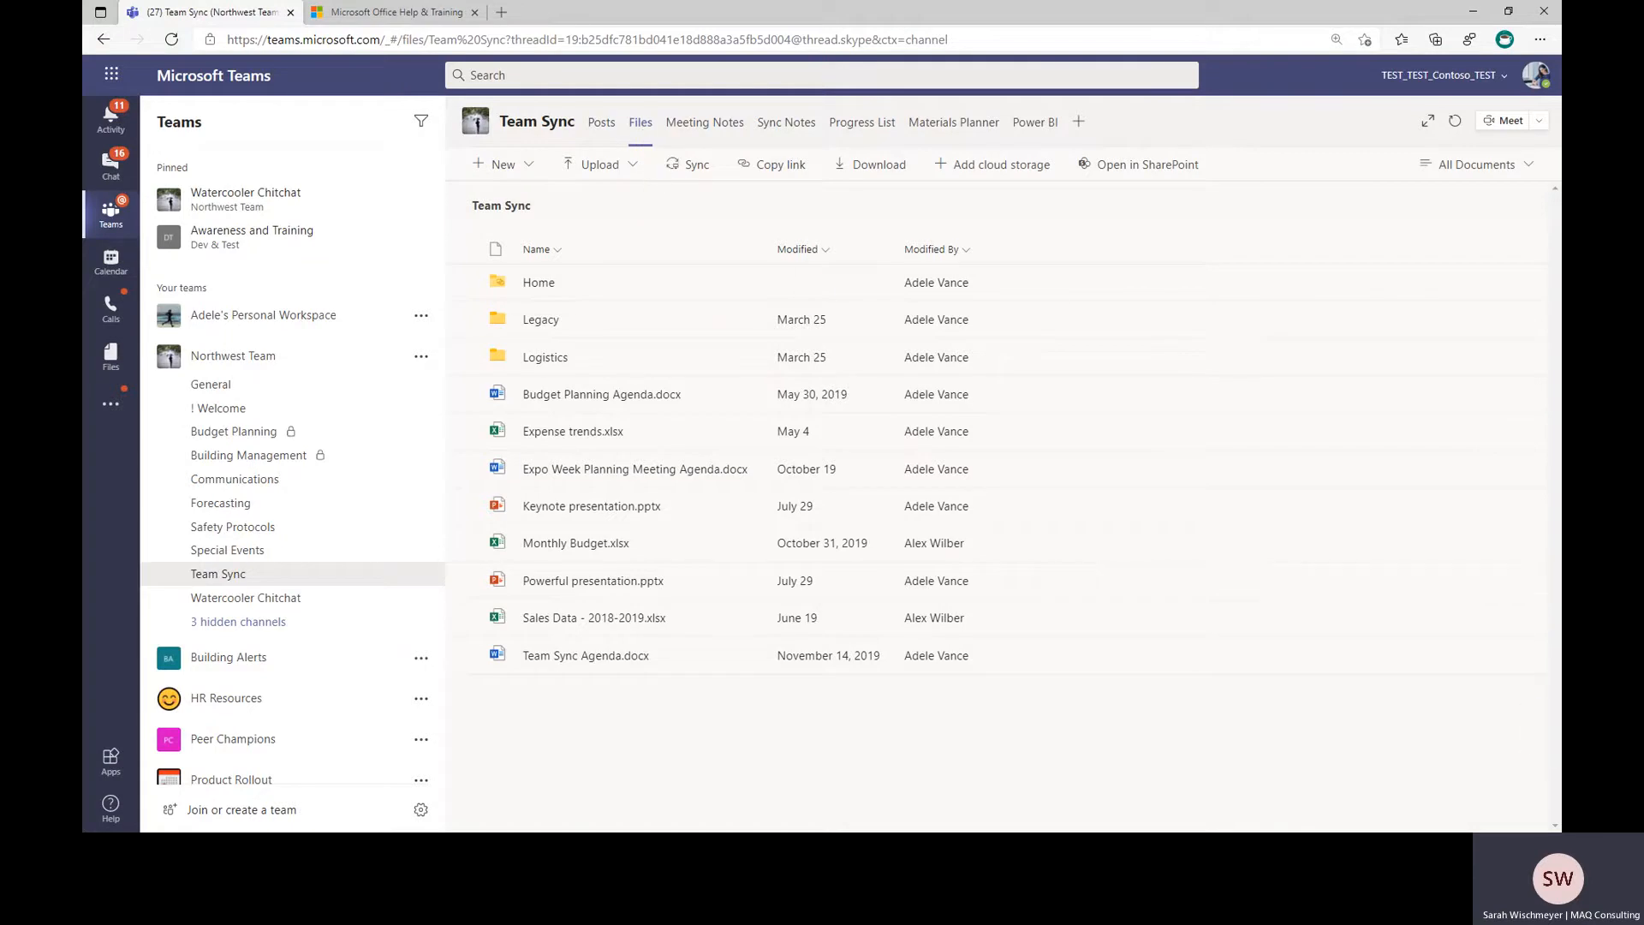
pyautogui.moveTo(1640, 727); pyautogui.dragTo(1561, 635)
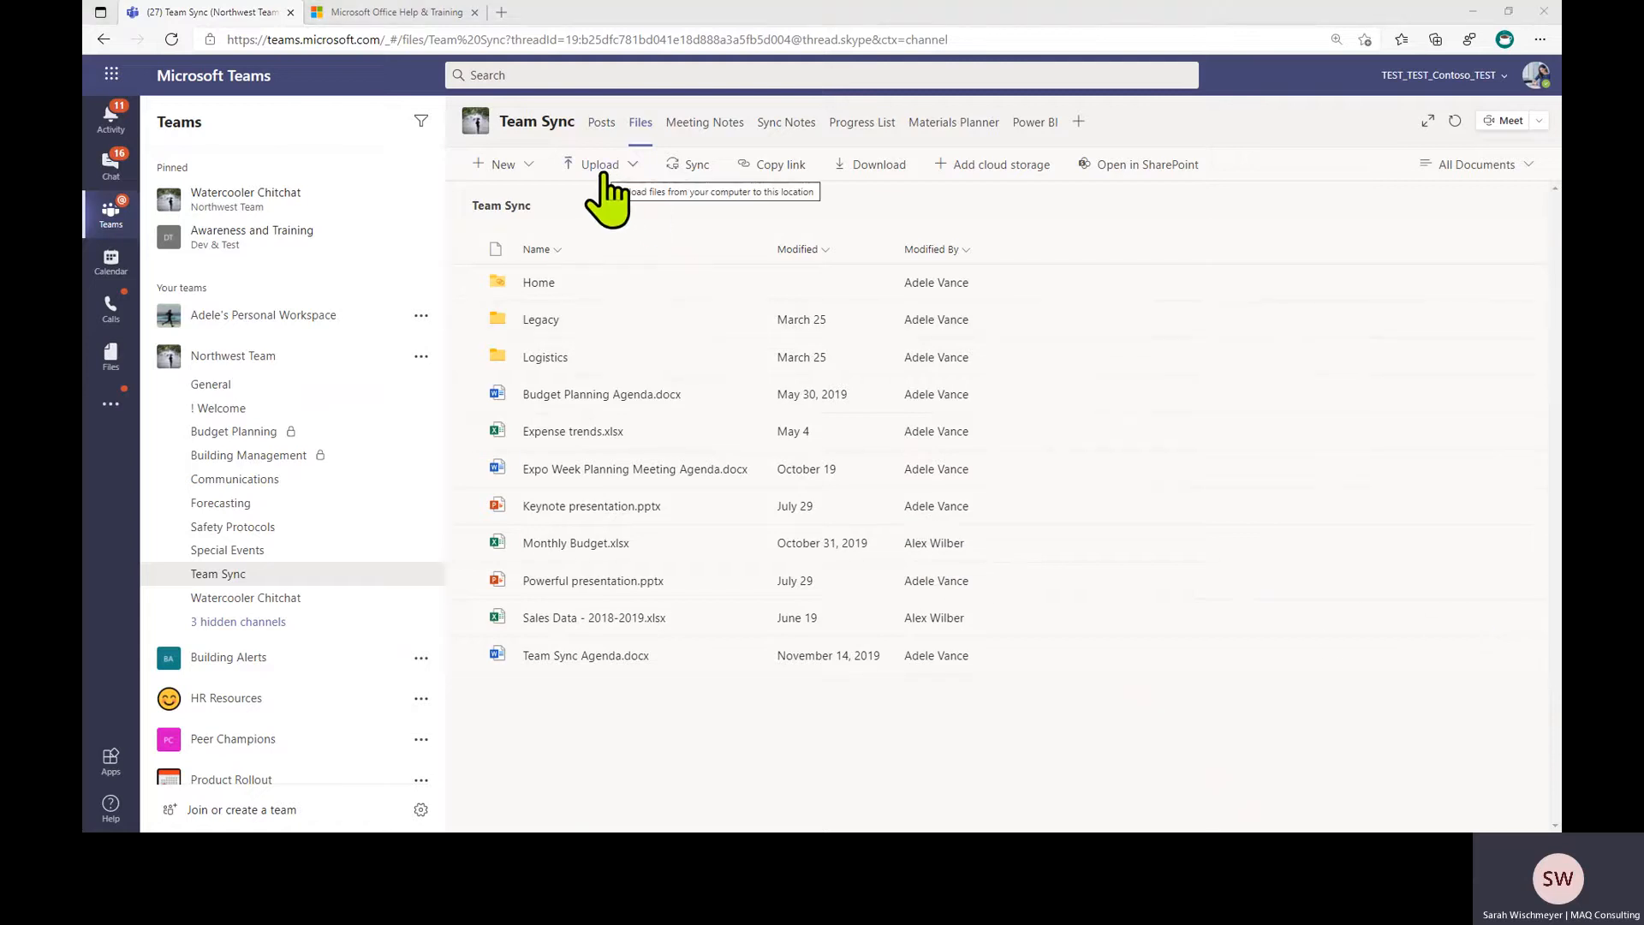
pyautogui.click(531, 166)
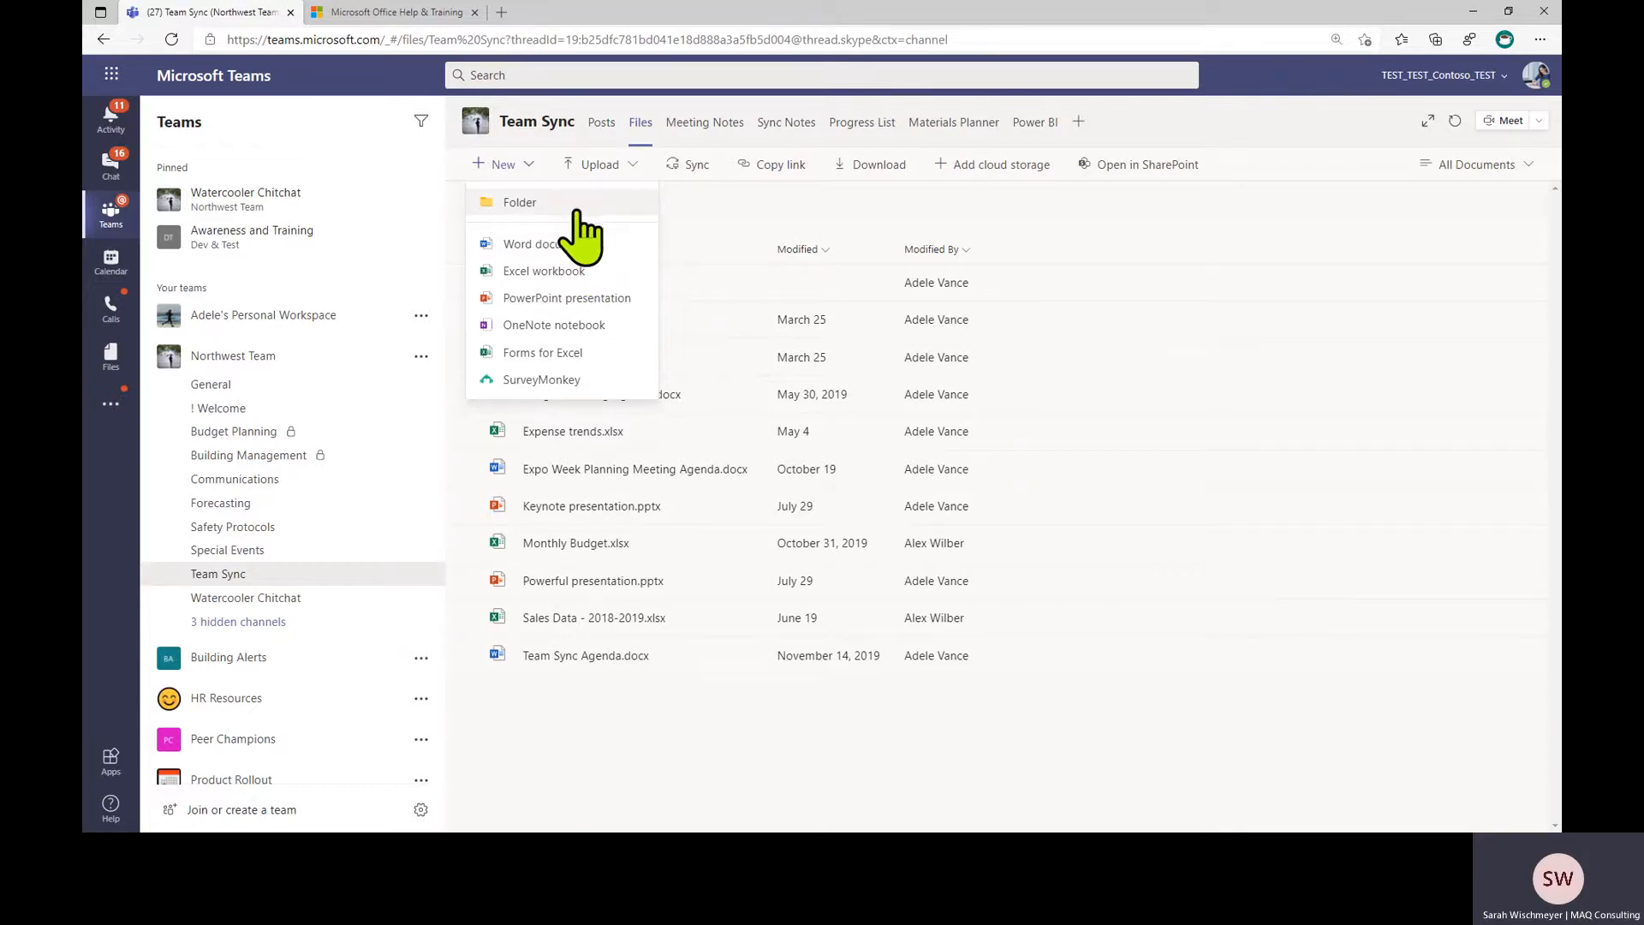
pyautogui.click(1259, 219)
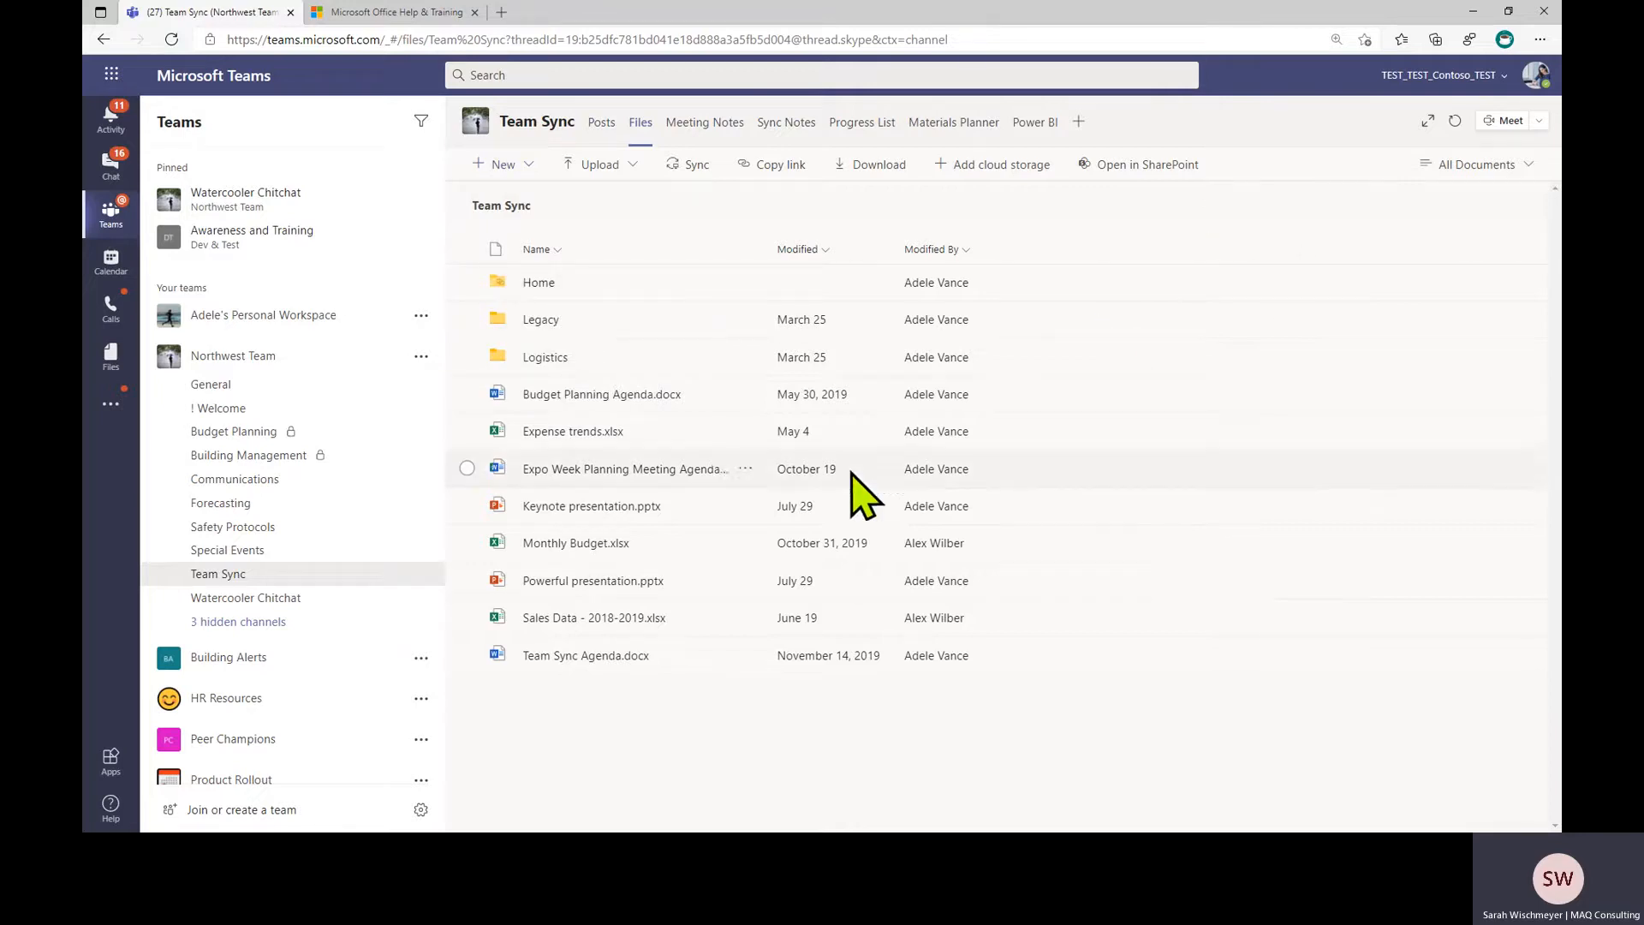
# Copy the Microsoft Teams link to Keynote presentation.pptx and go to the pinned group chat
pyautogui.click(744, 508)
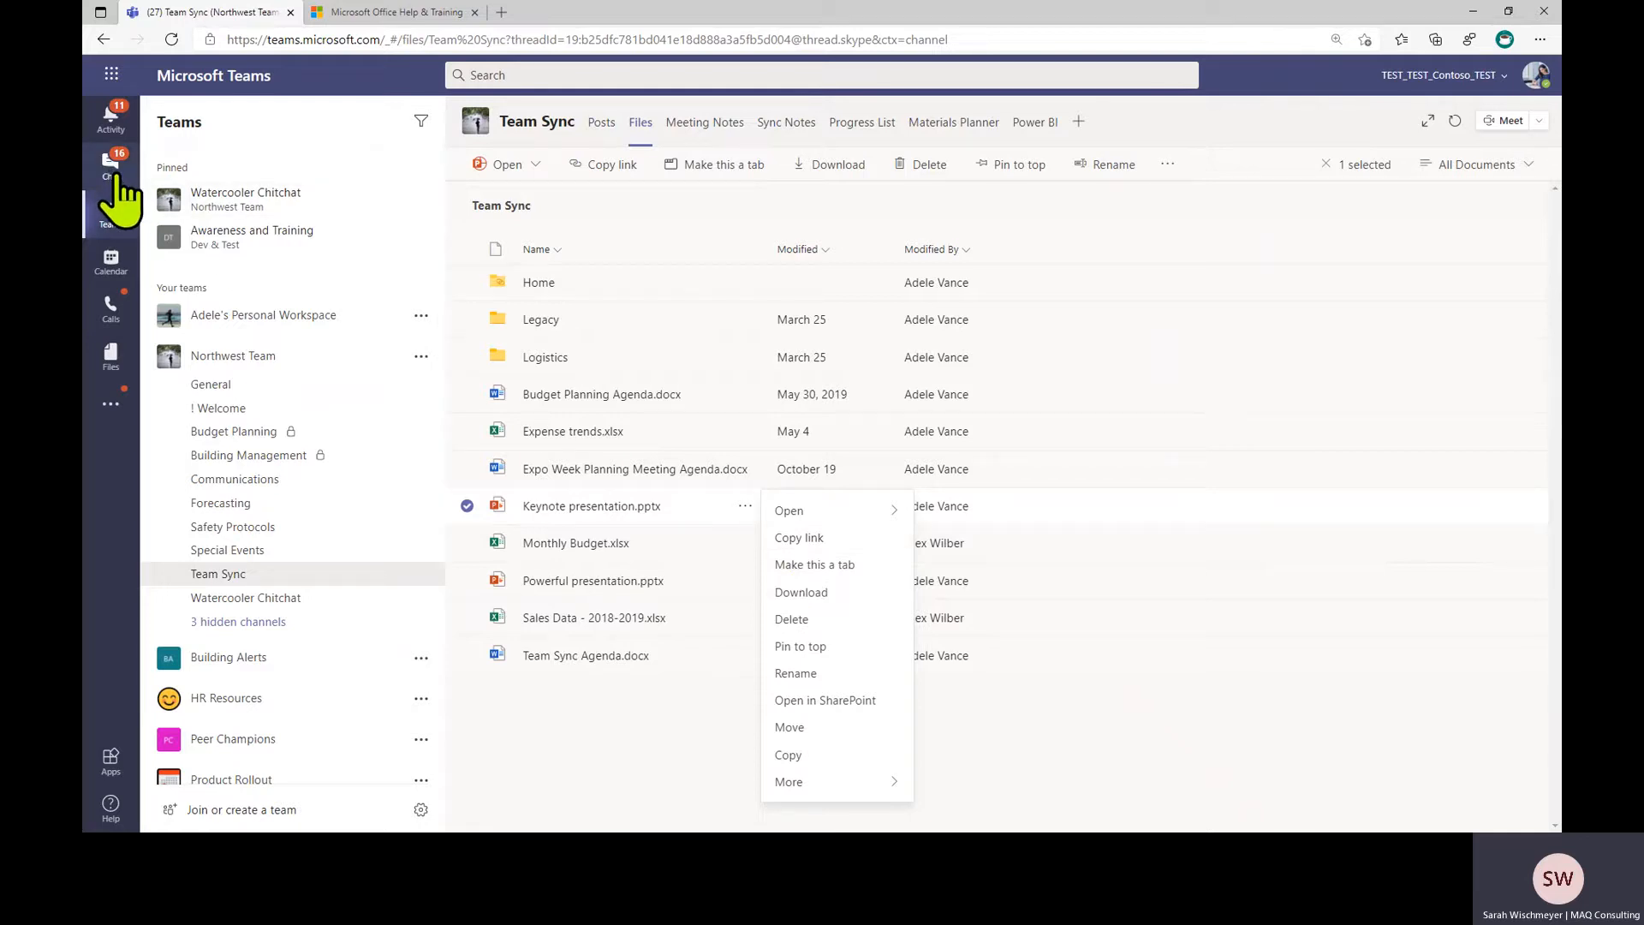
pyautogui.click(813, 541)
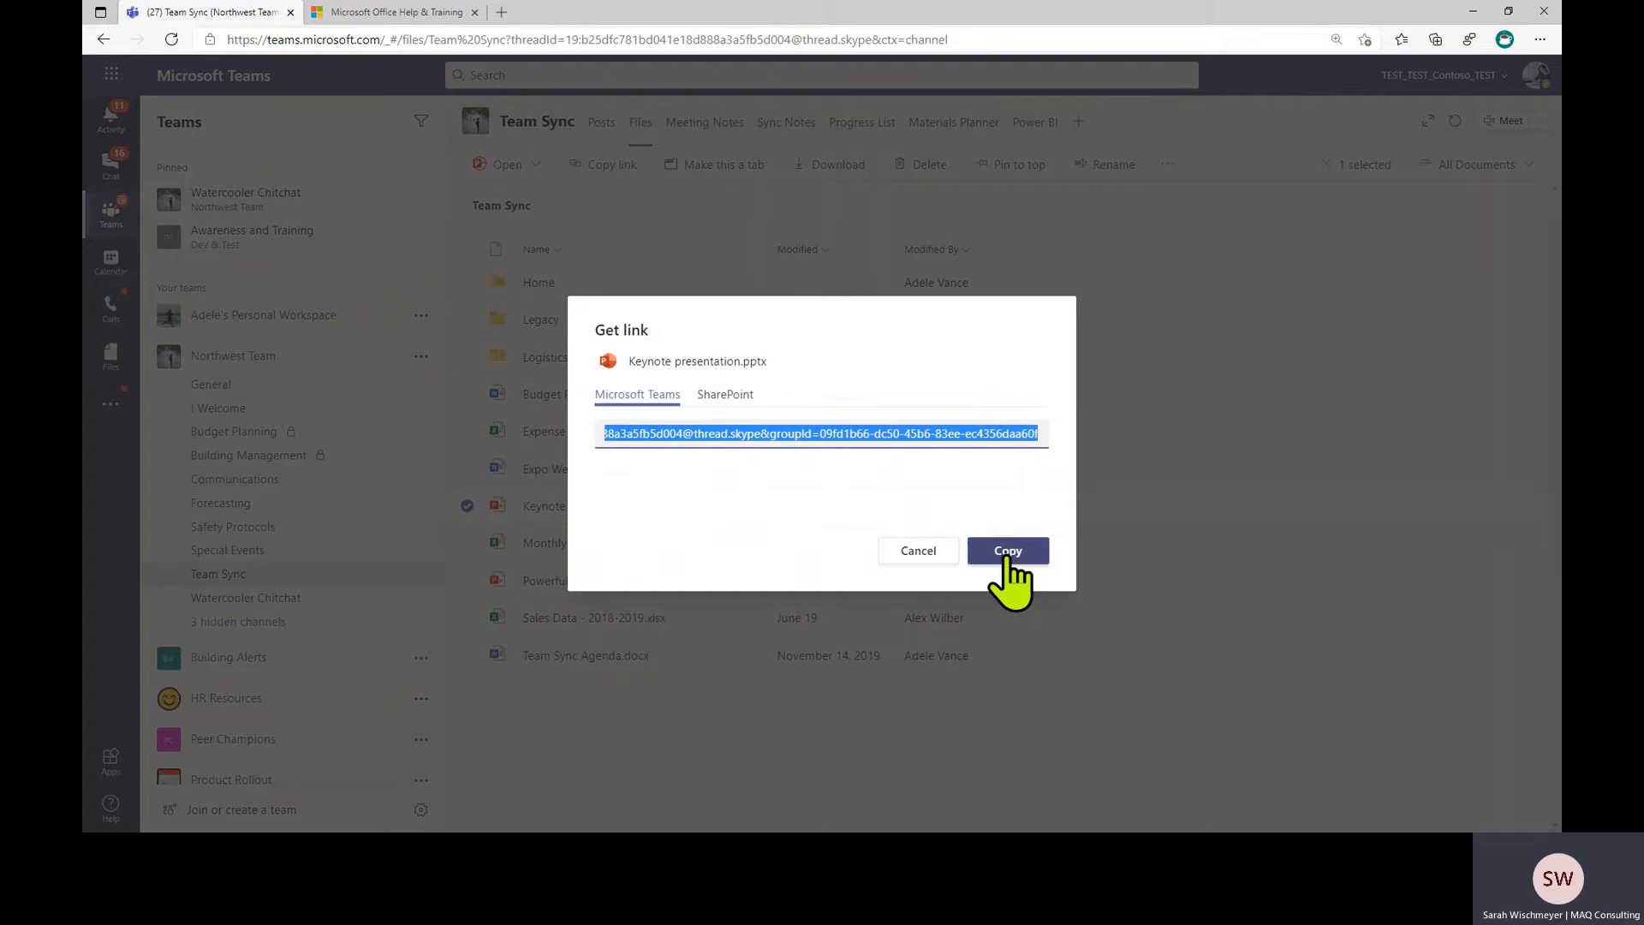
pyautogui.click(1009, 553)
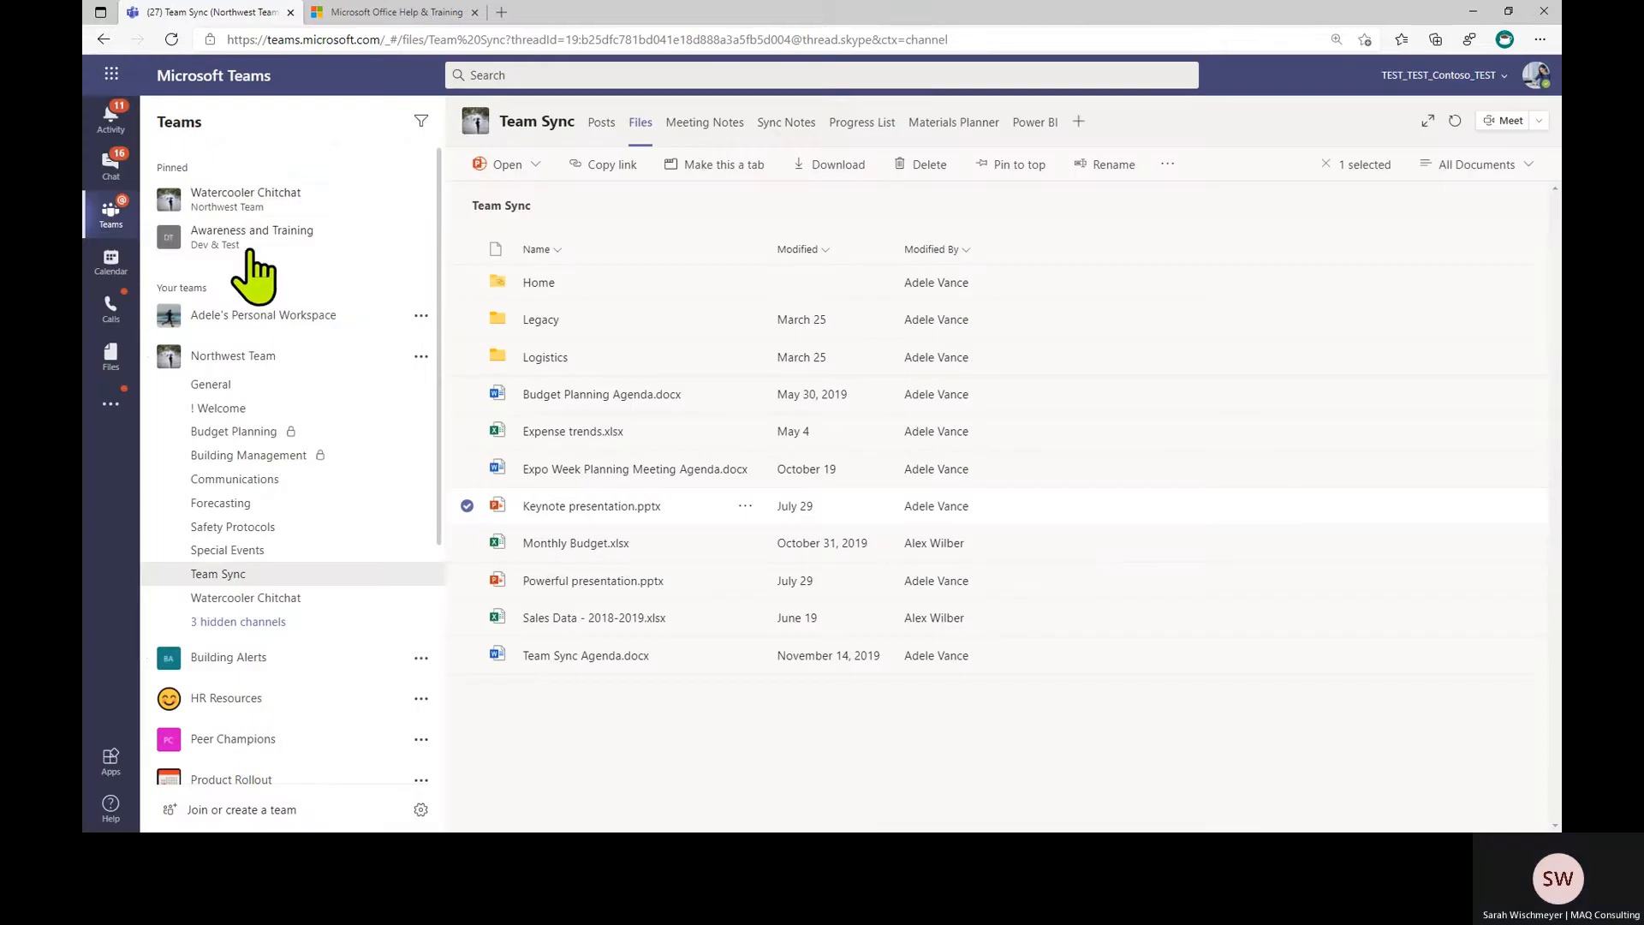
pyautogui.click(110, 166)
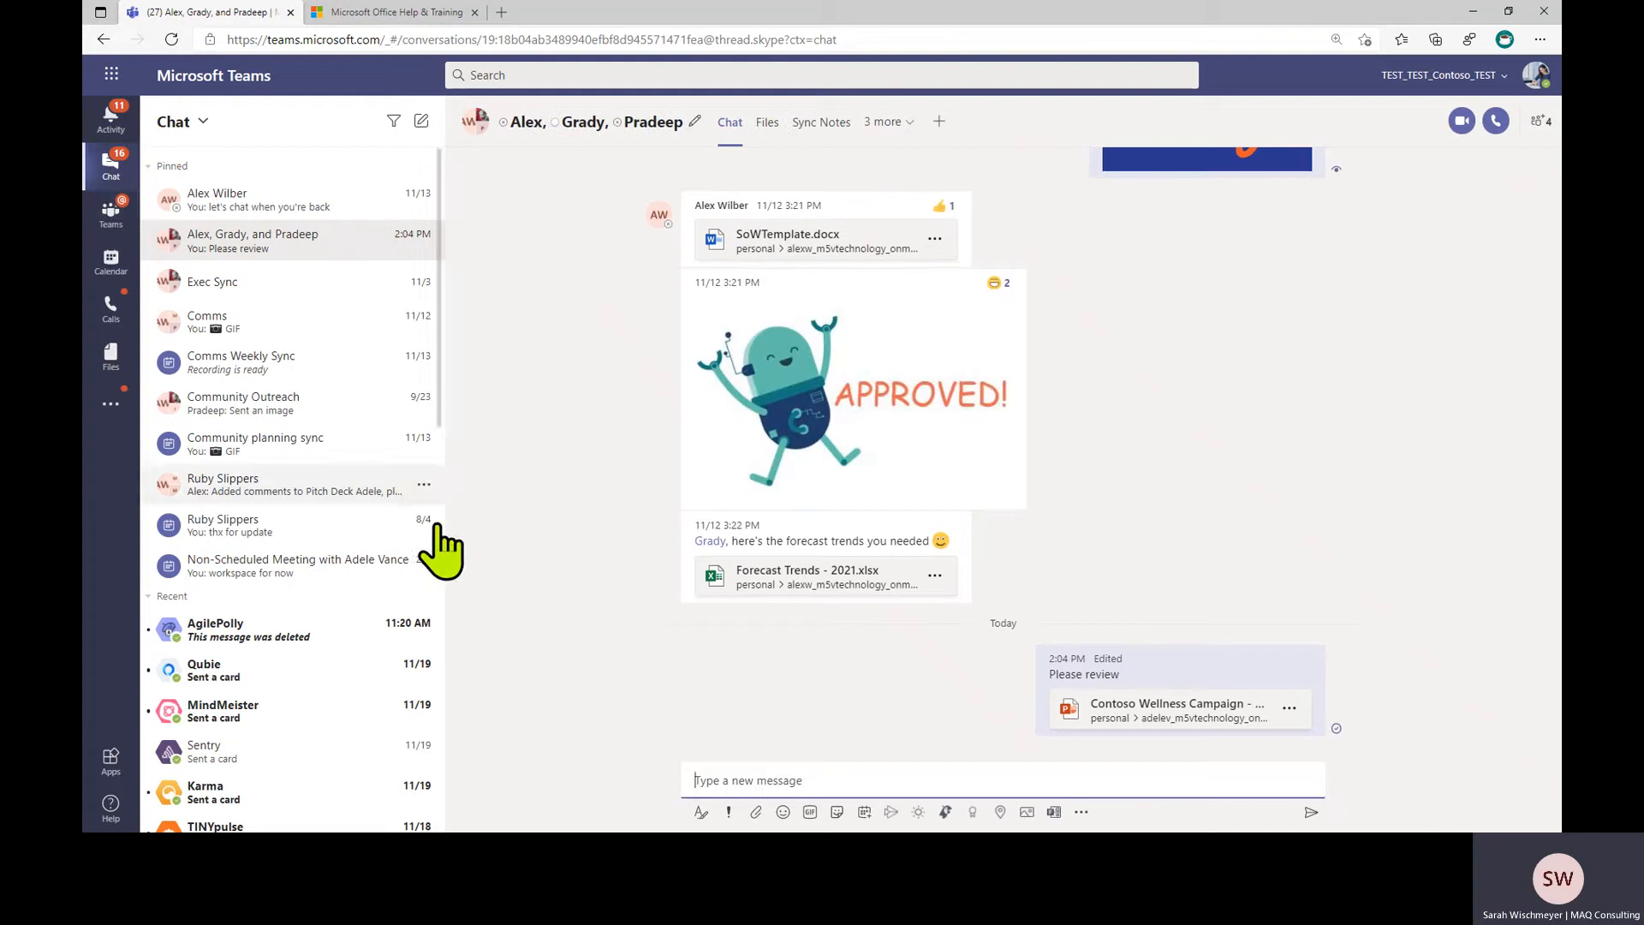
# Paste the copied file link into the group chat's new message and clear the message again
pyautogui.rightClick(705, 780)
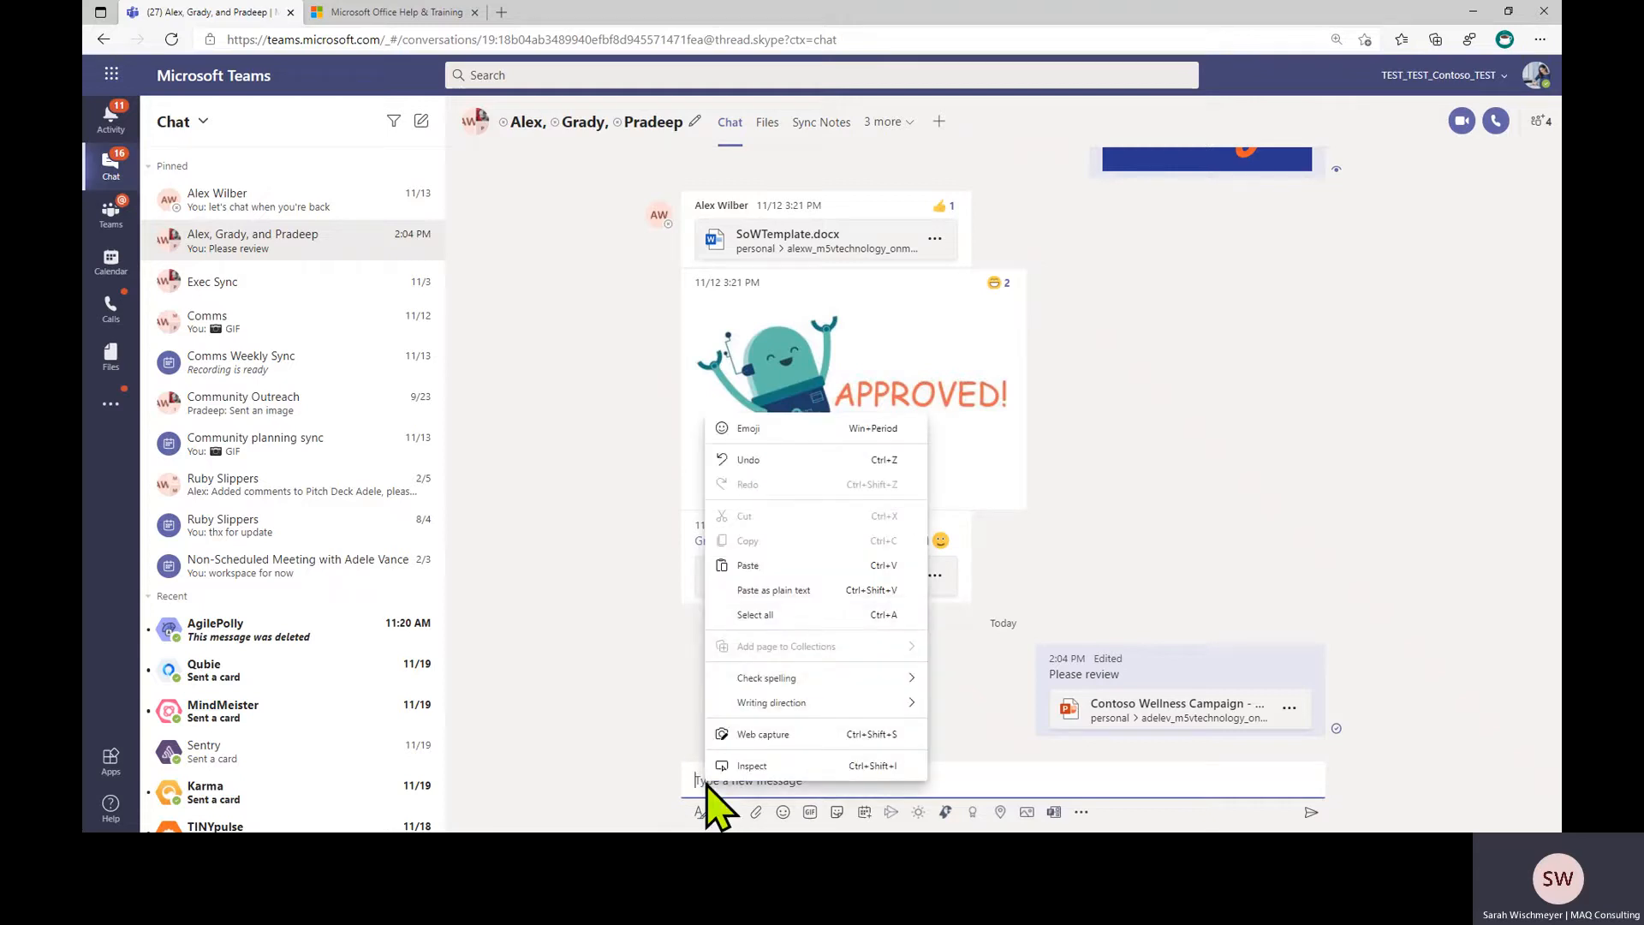
pyautogui.click(750, 572)
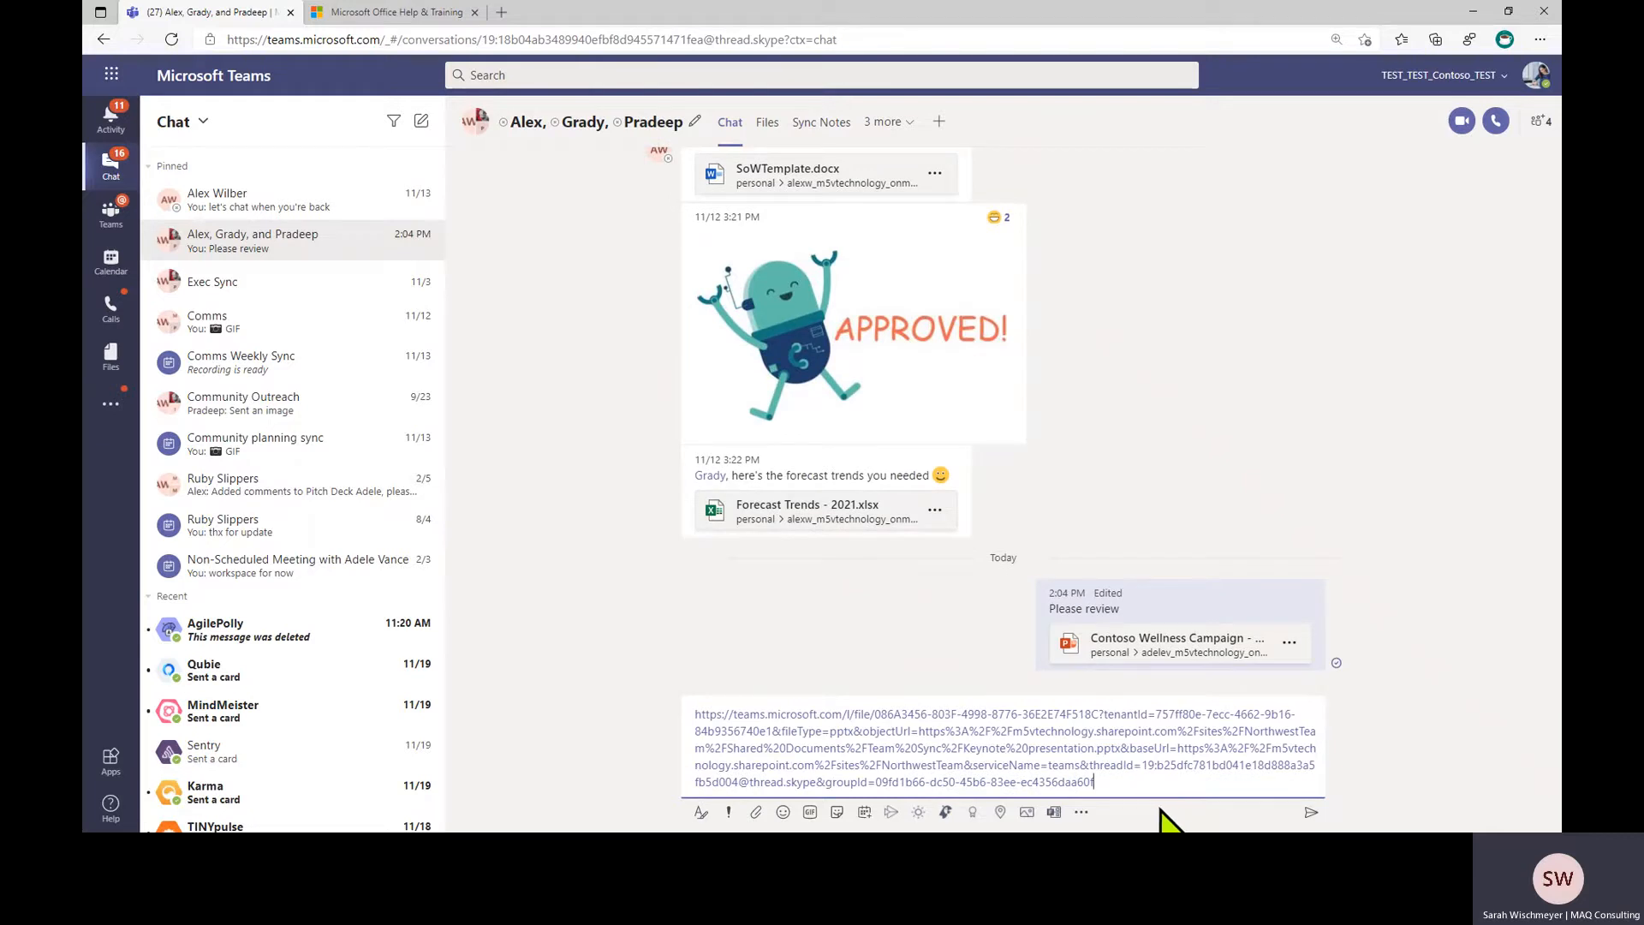
pyautogui.hotkey('ctrl', 'a')
pyautogui.press('BackSpace')
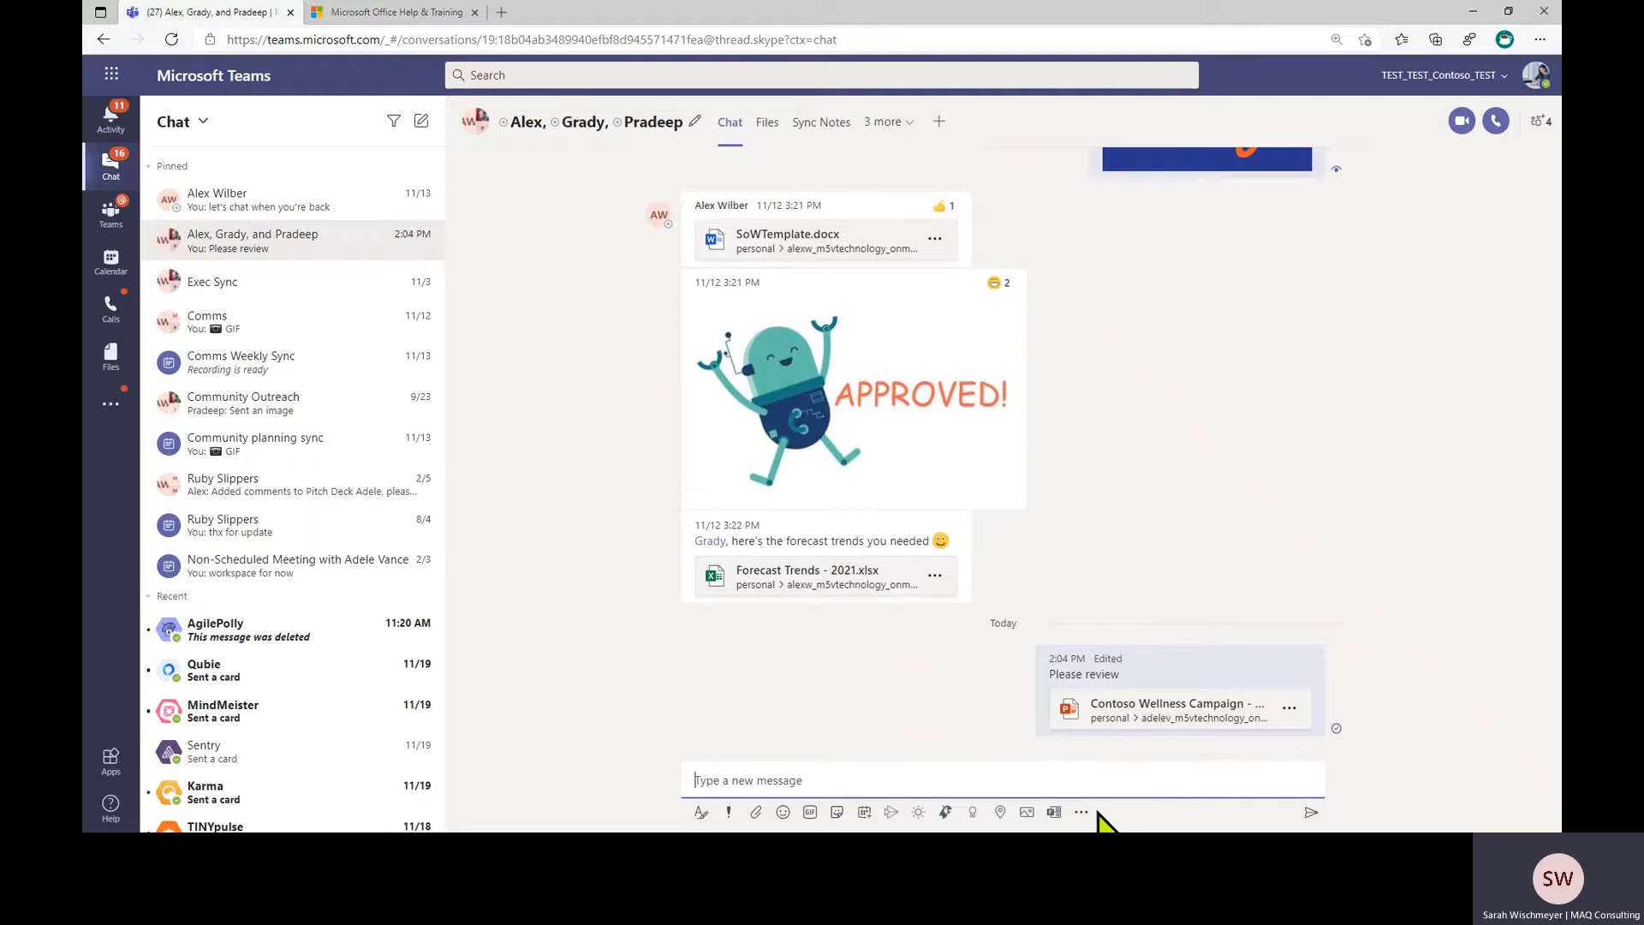
# Insert the copied file link into the formatted chat message with the display text "Ppt presentation"
pyautogui.click(699, 815)
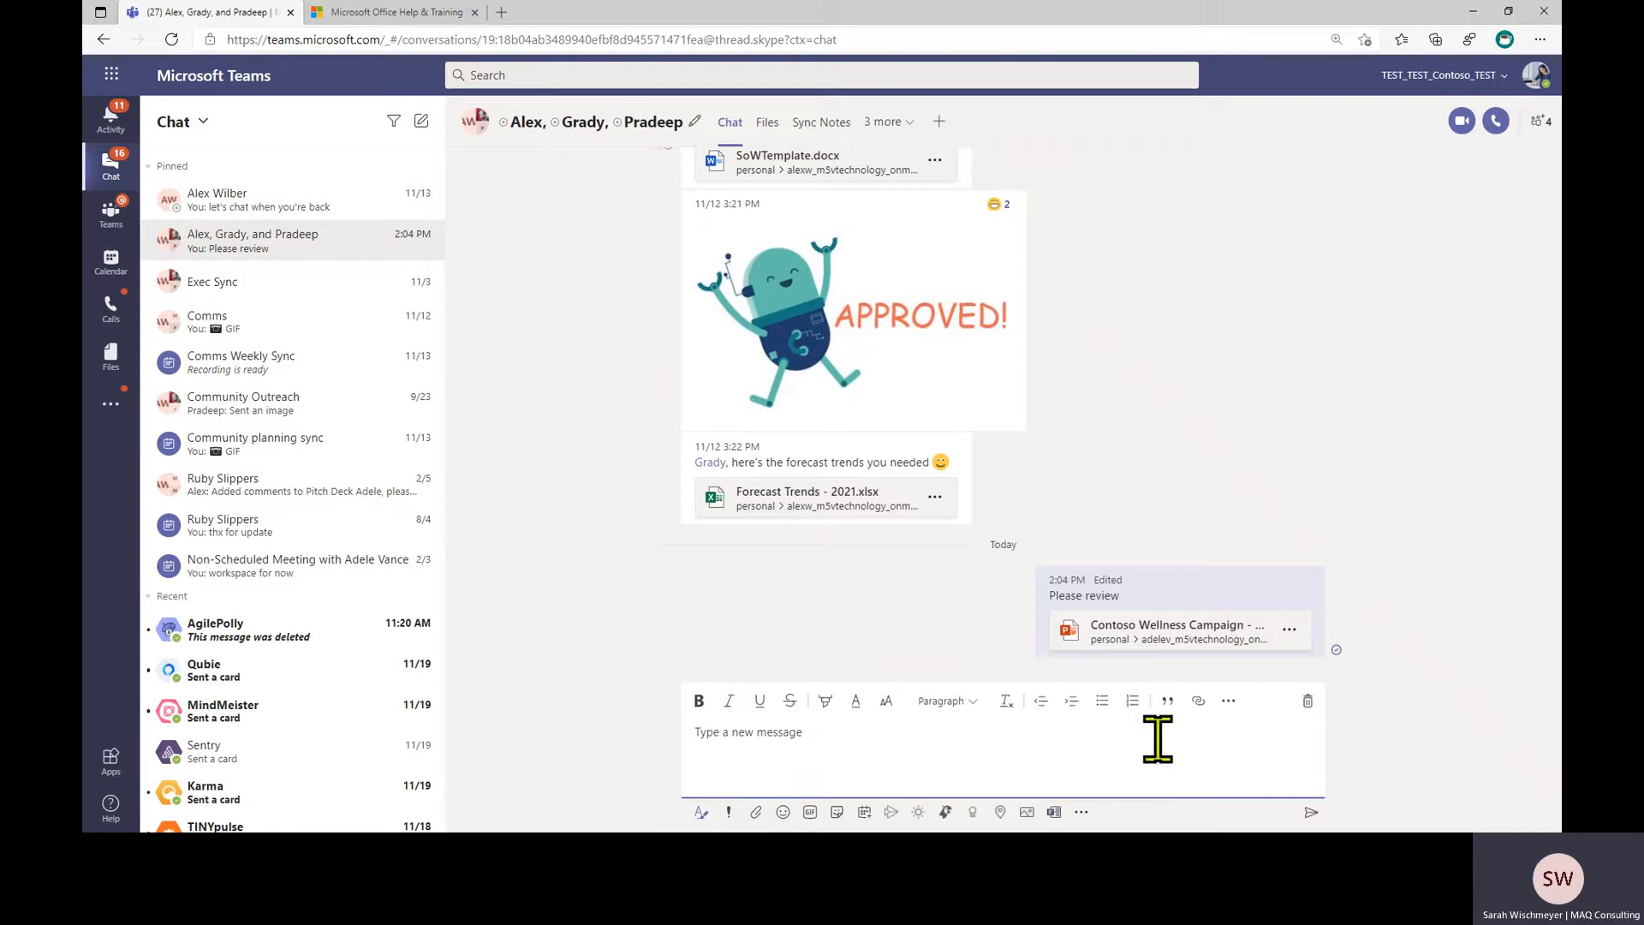
pyautogui.click(1199, 702)
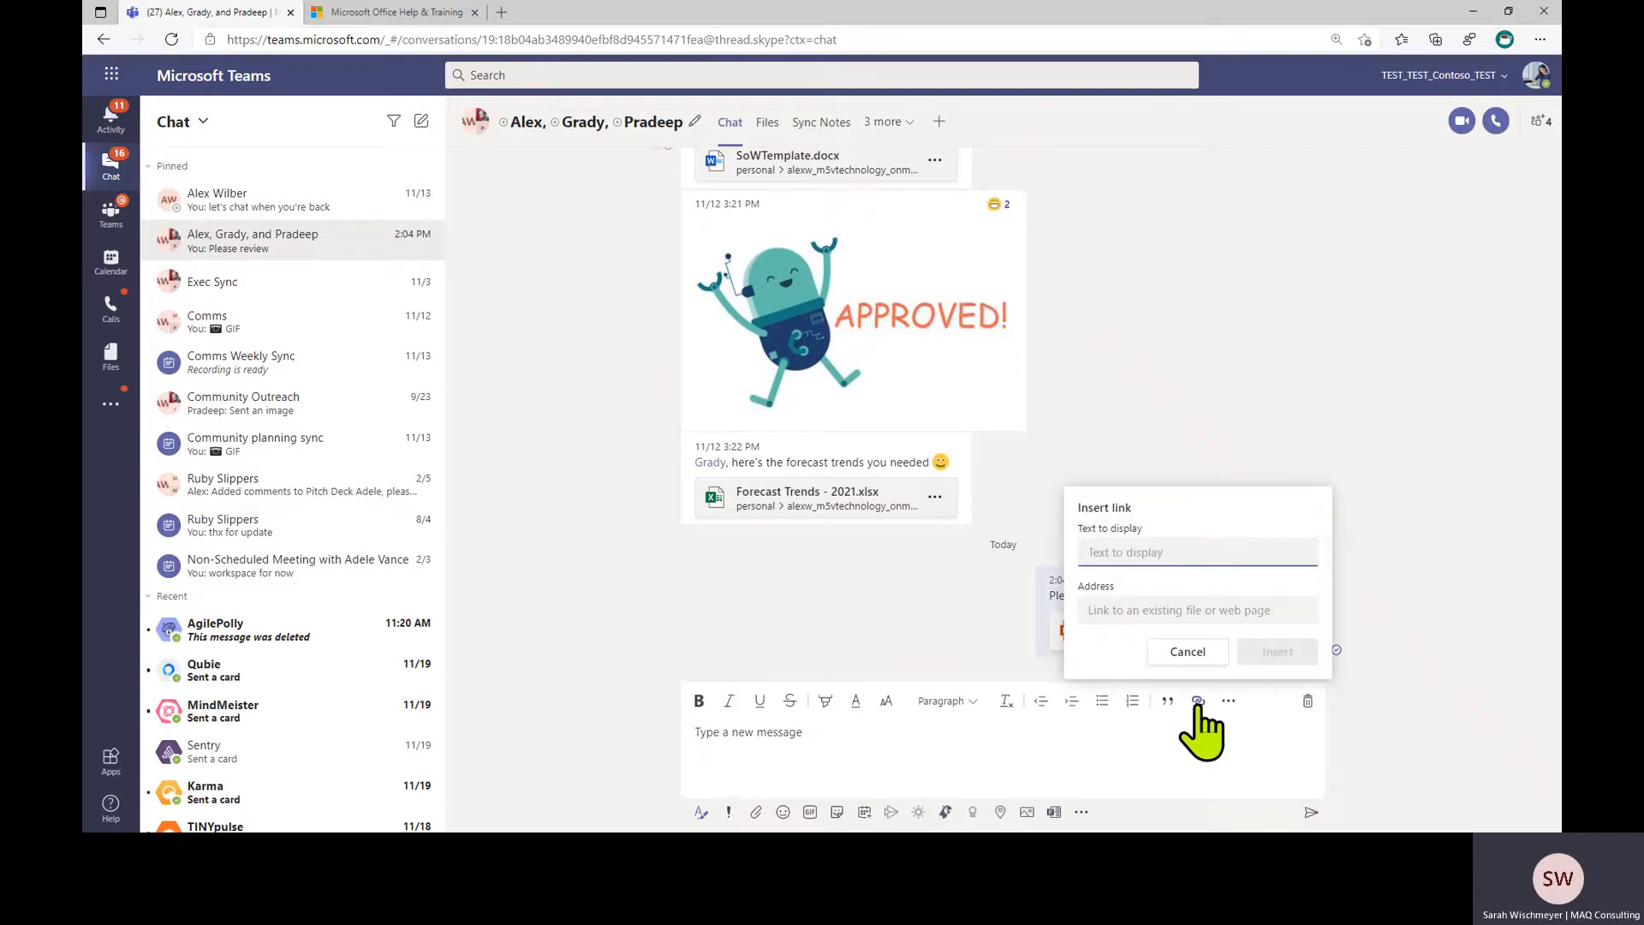
pyautogui.write('Ppt presentation')
pyautogui.click(1167, 611)
pyautogui.rightClick(1170, 611)
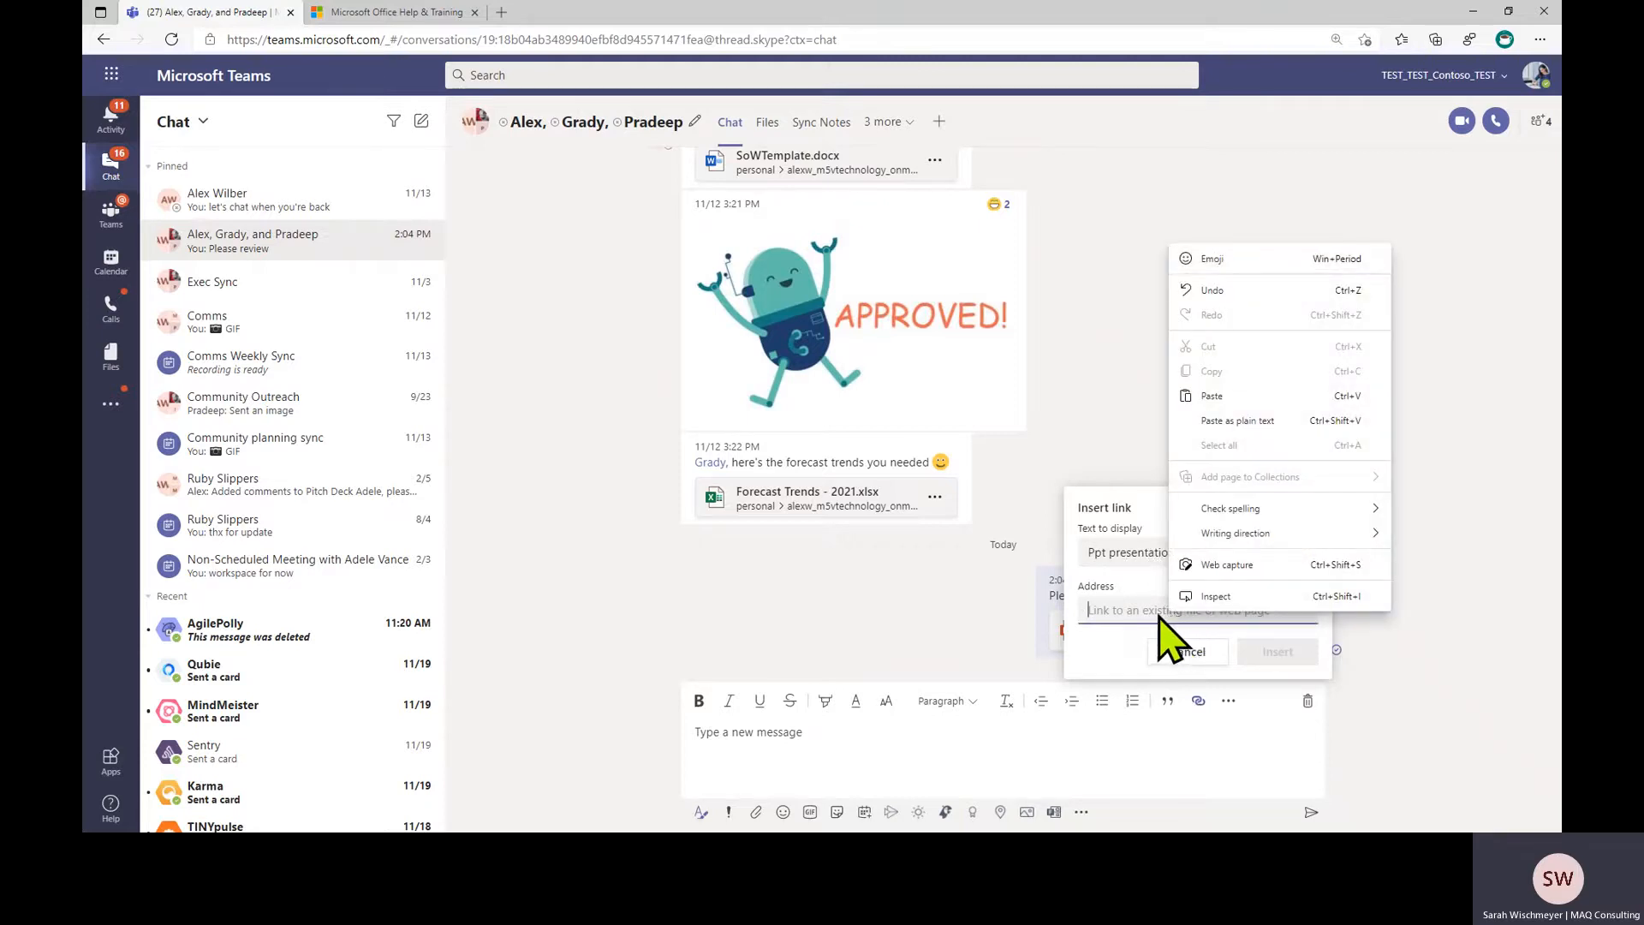
pyautogui.click(1219, 398)
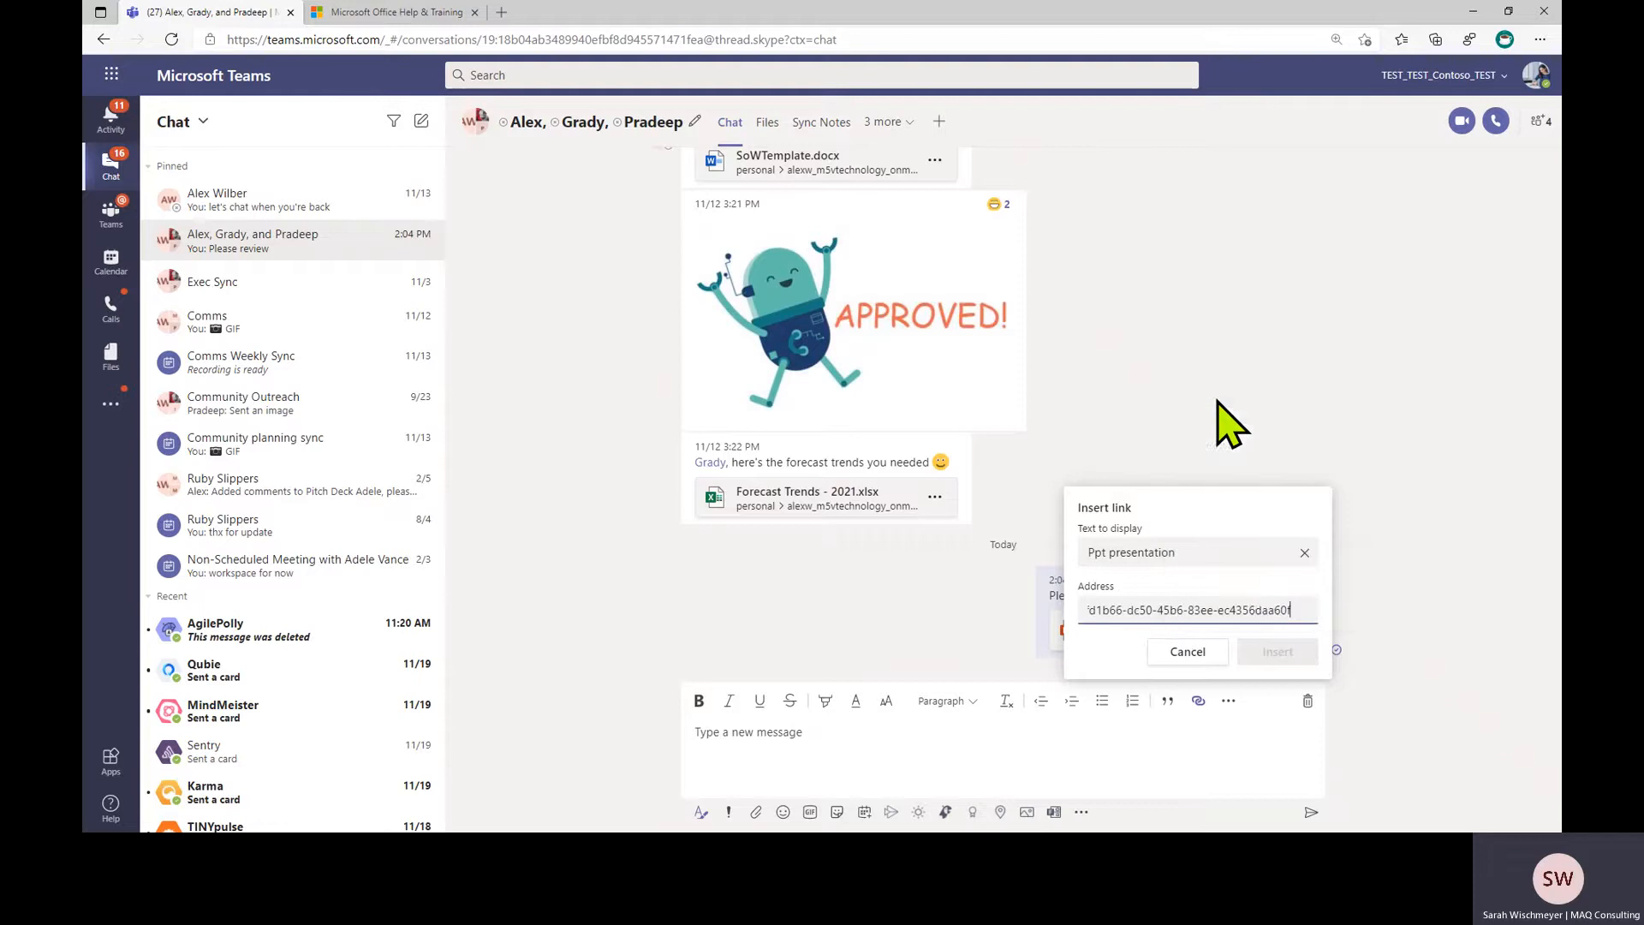
pyautogui.click(1272, 661)
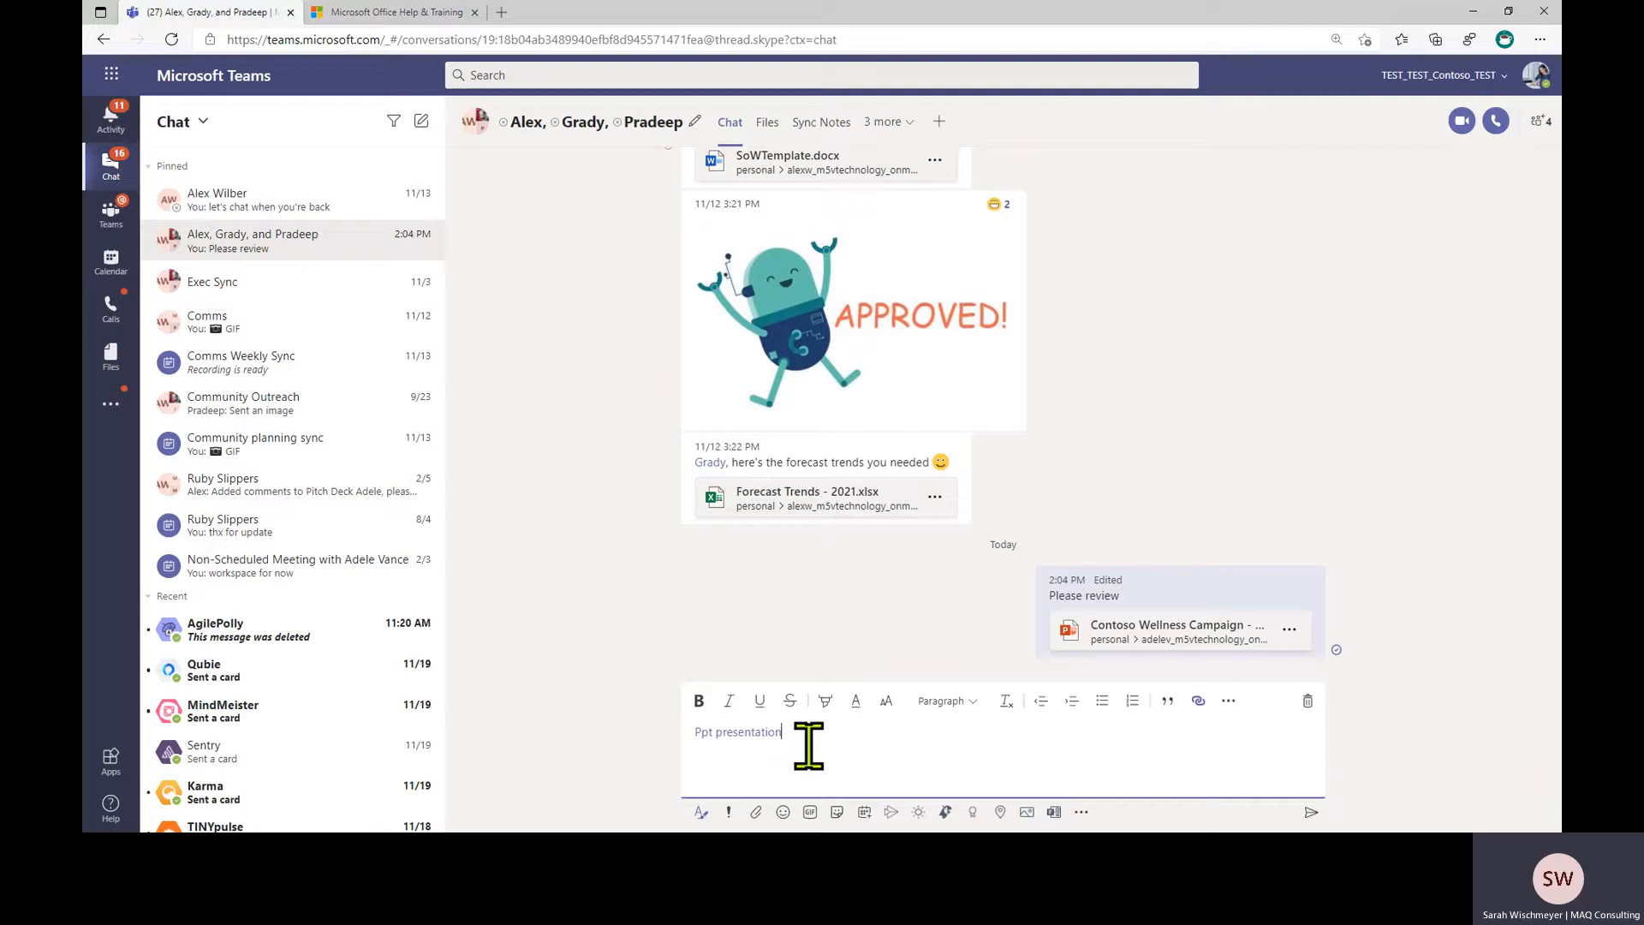
# Delete the inserted link from the message and collapse the formatting options
pyautogui.moveTo(808, 748); pyautogui.dragTo(682, 730)
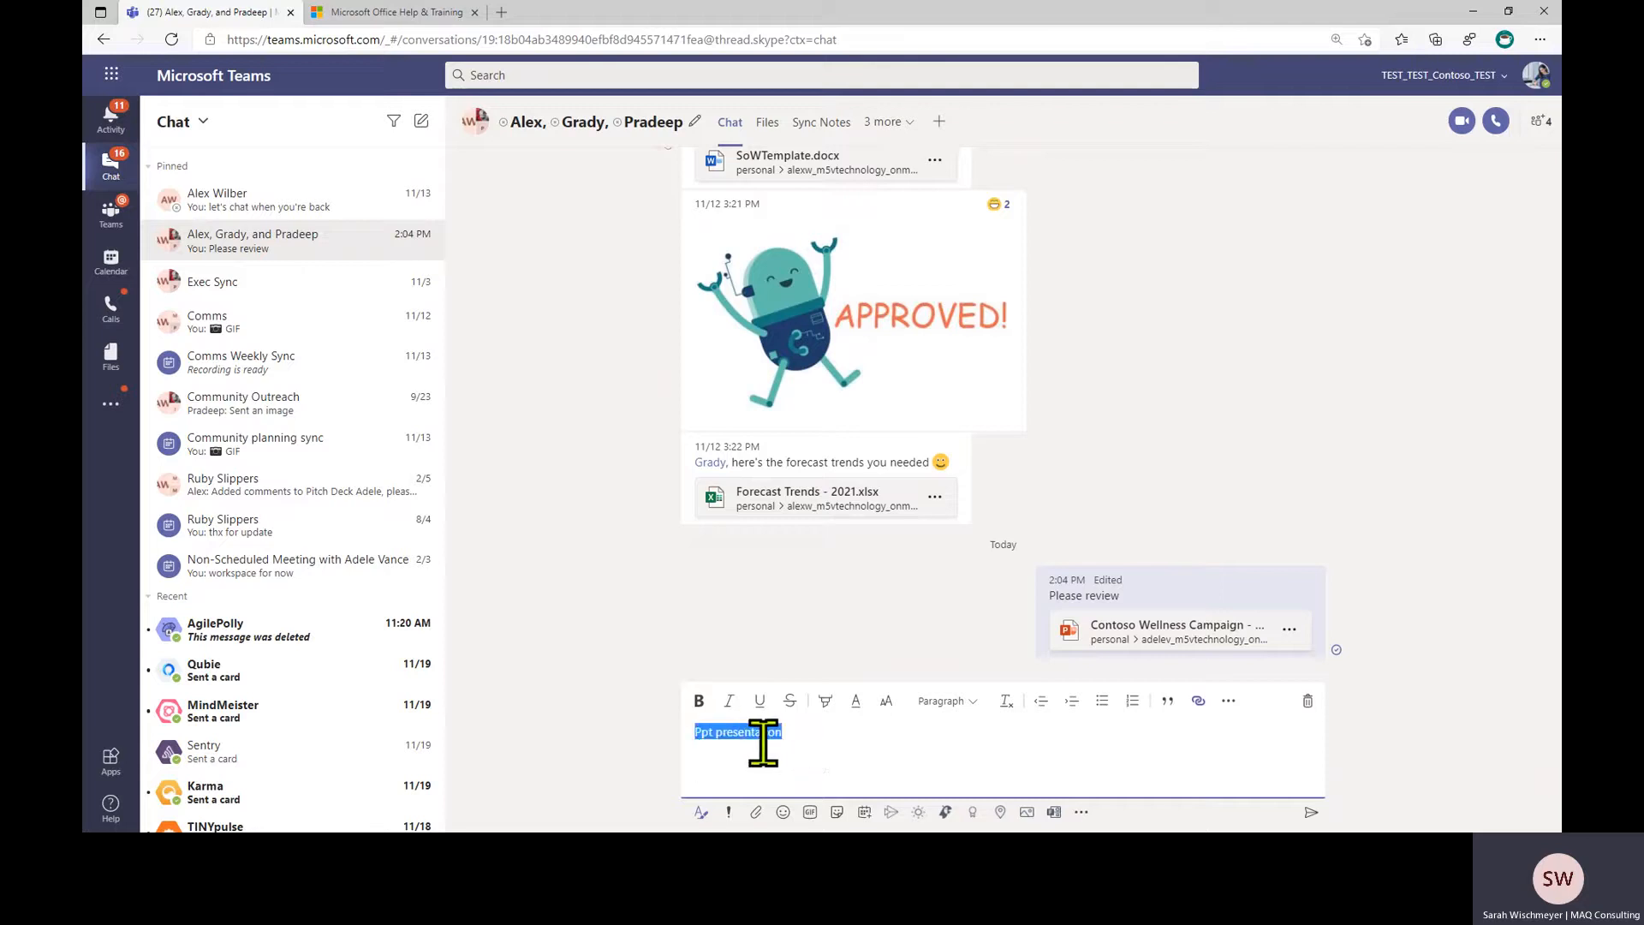
pyautogui.press('Delete')
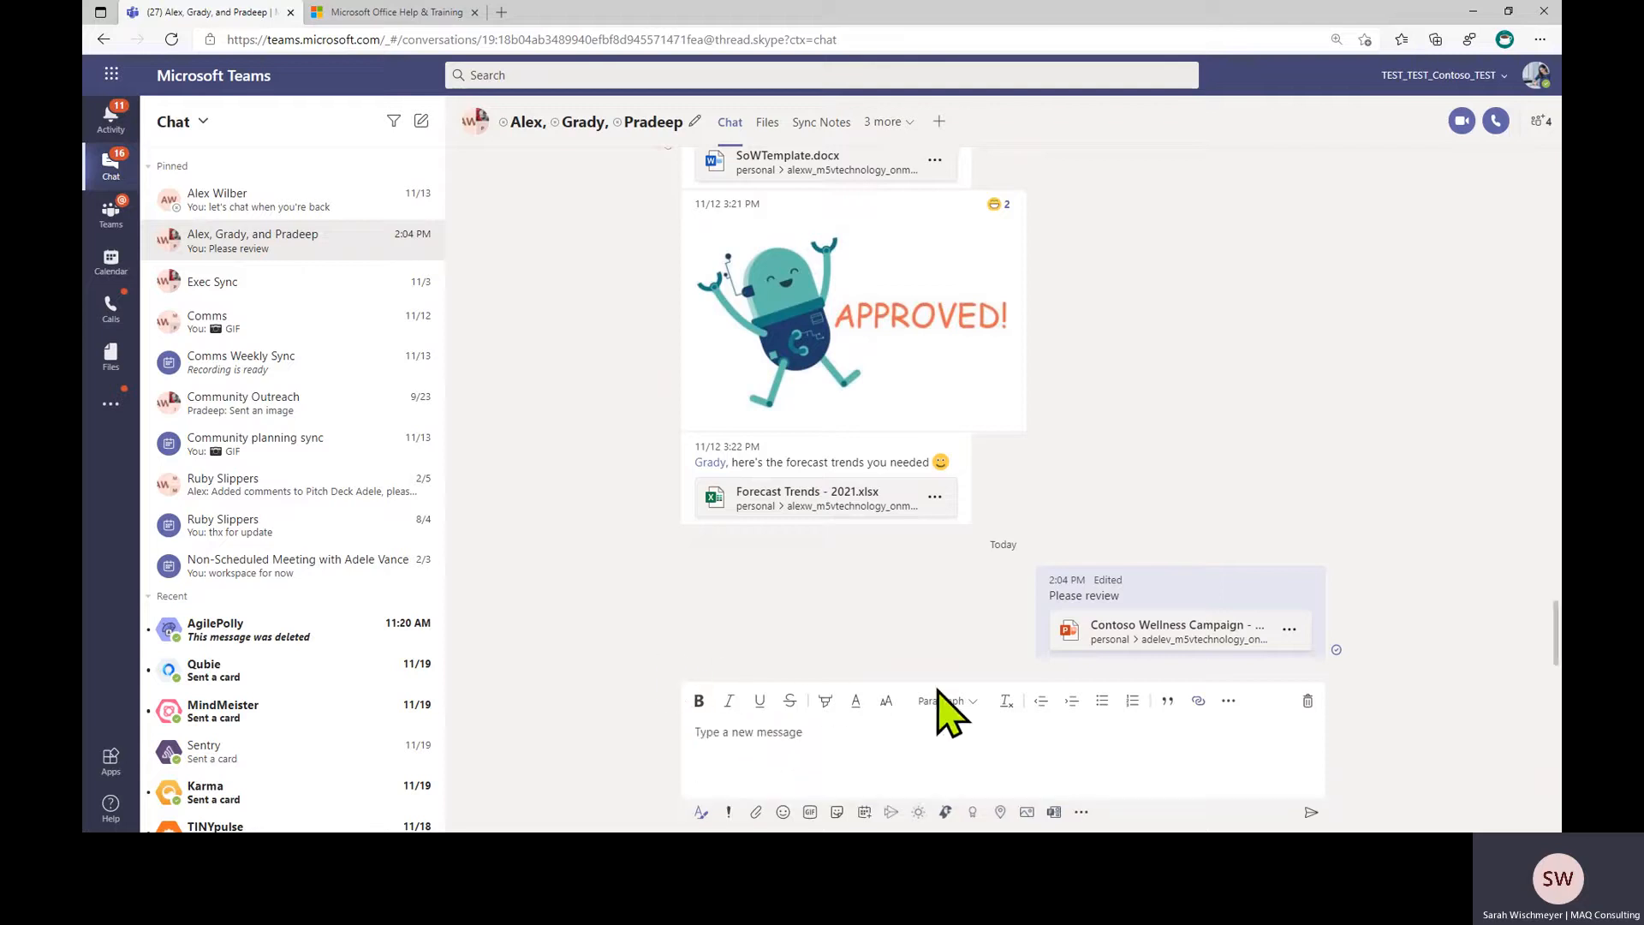
pyautogui.click(699, 810)
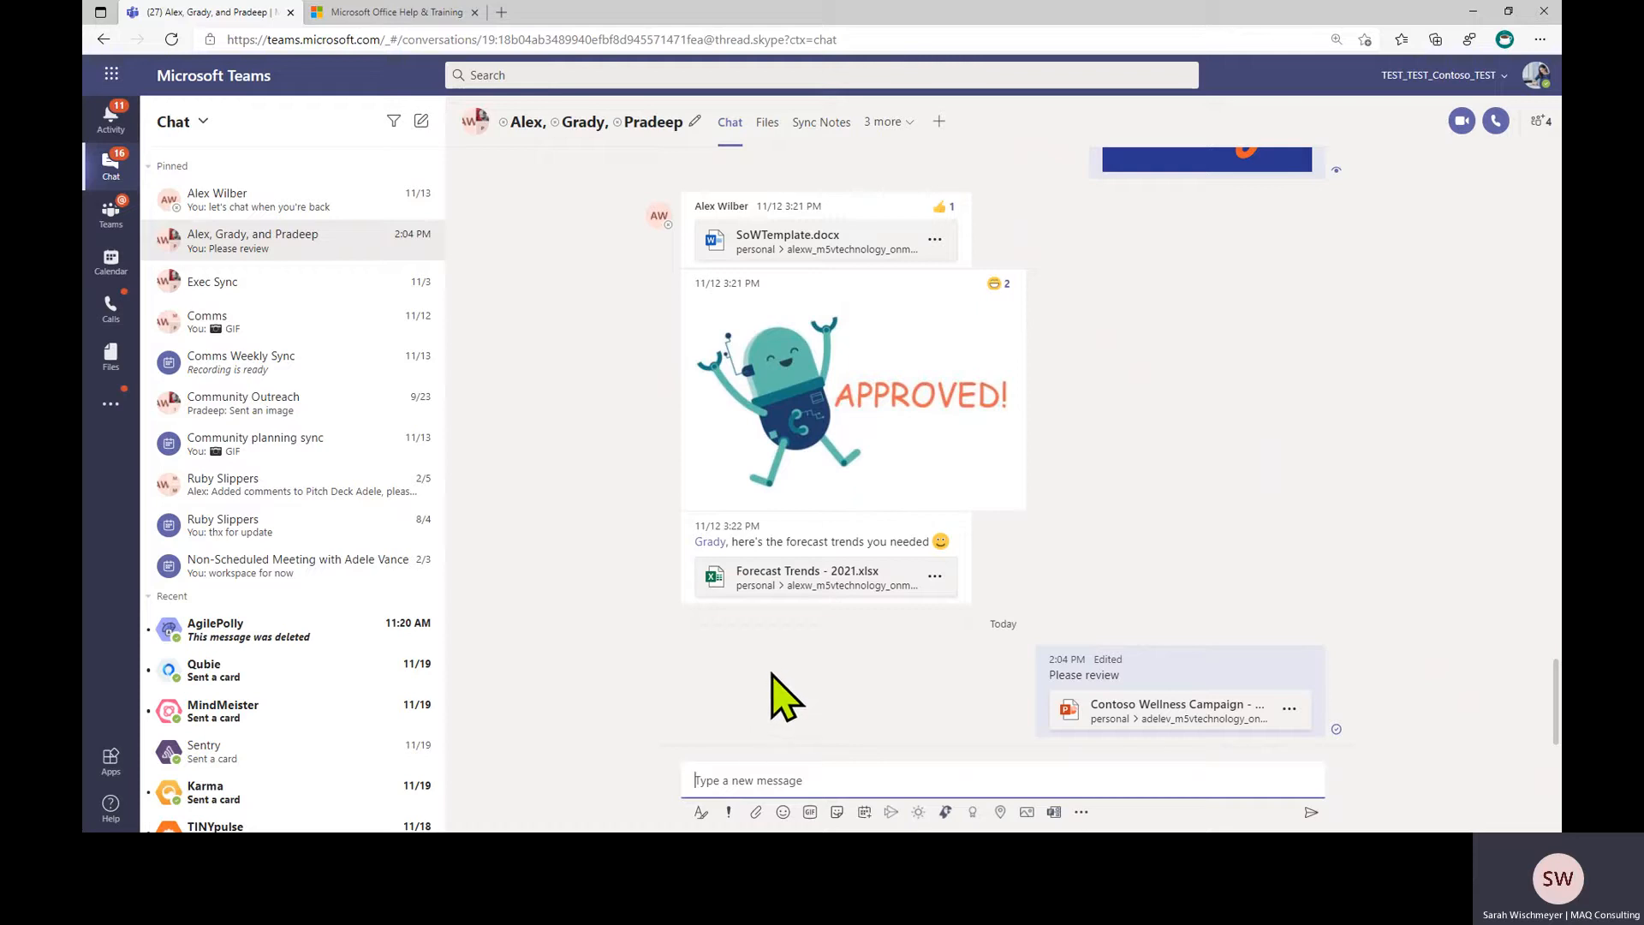
# Open Forecast Trends - 2021.xlsx from the group chat and view its conversation and comments, closing both again
pyautogui.click(783, 589)
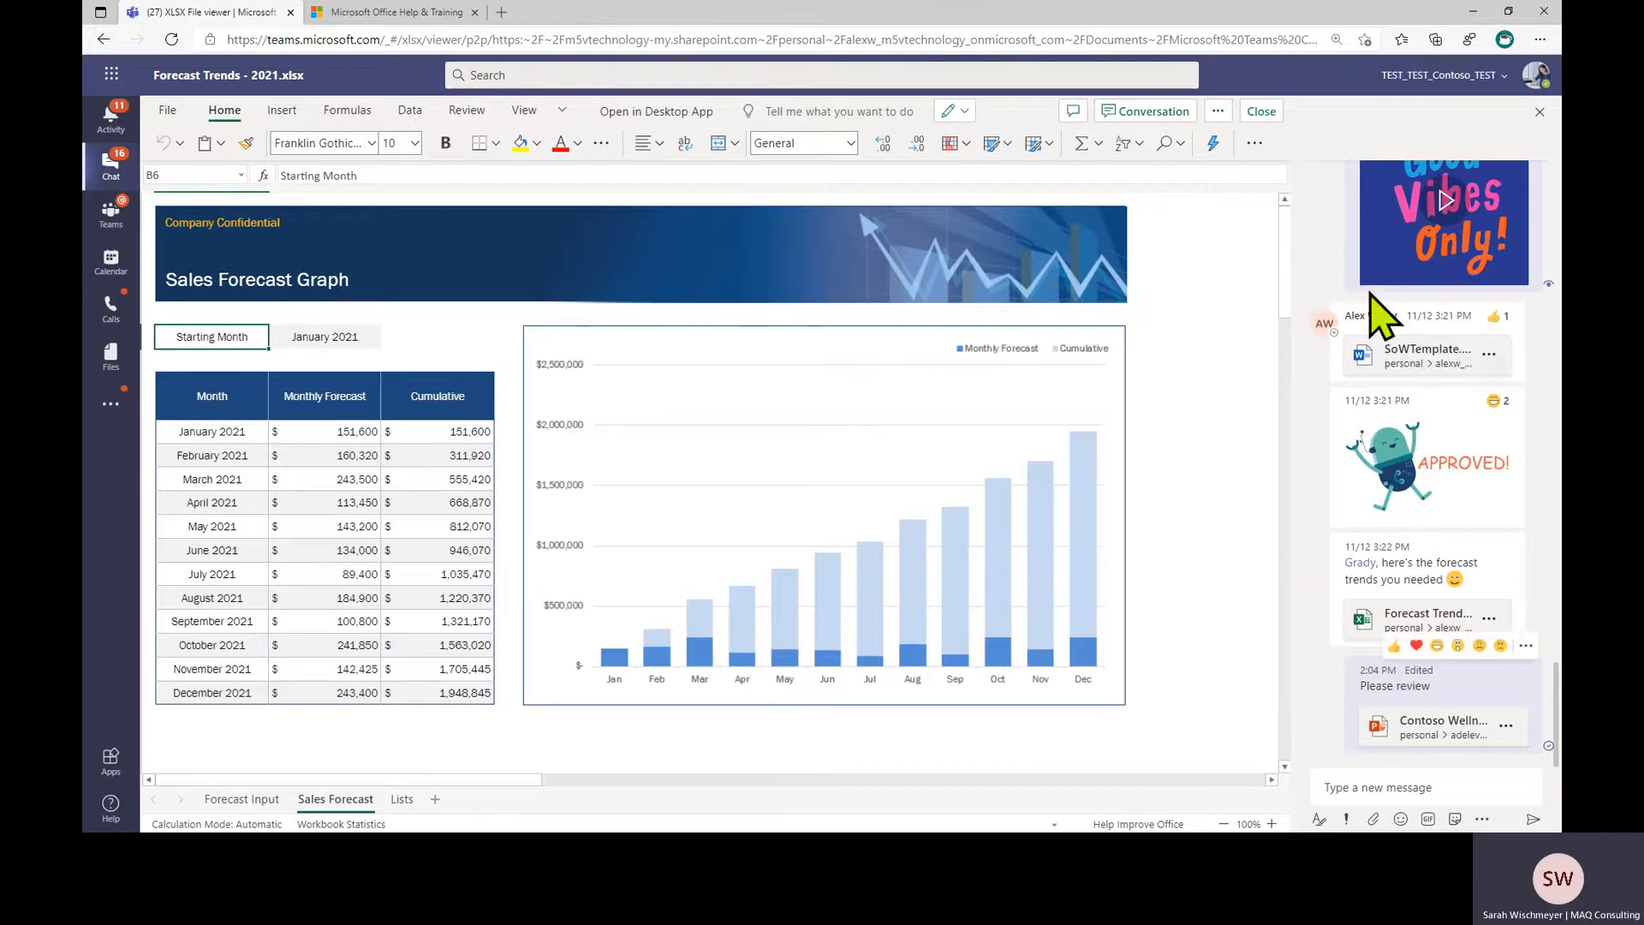
pyautogui.click(1143, 119)
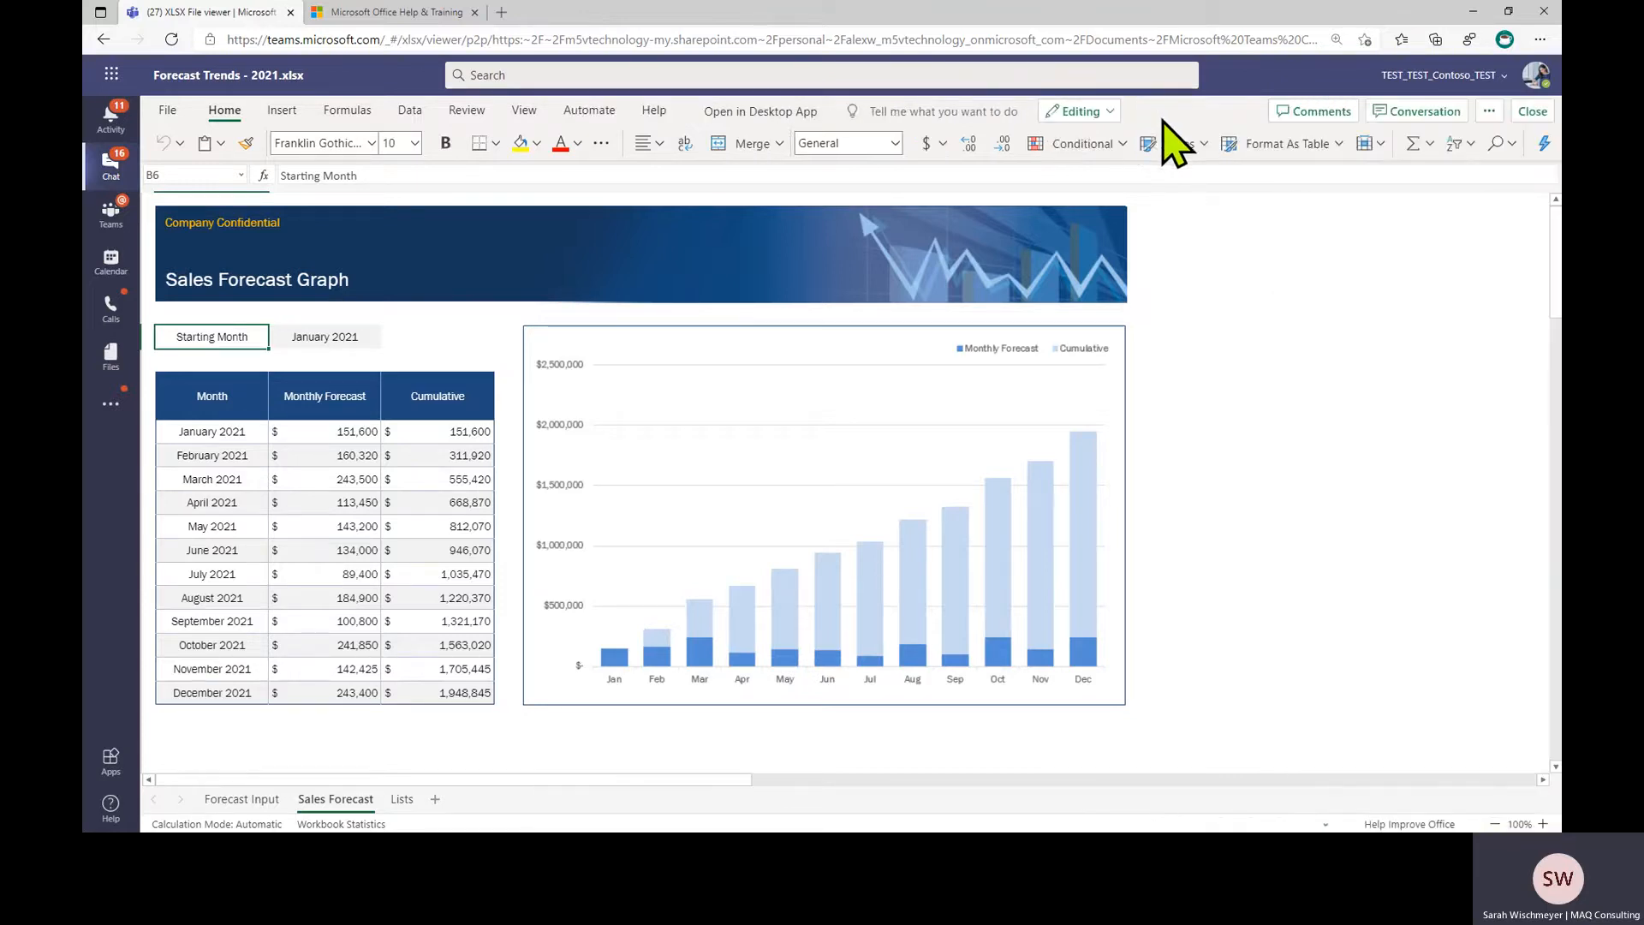
pyautogui.click(1419, 120)
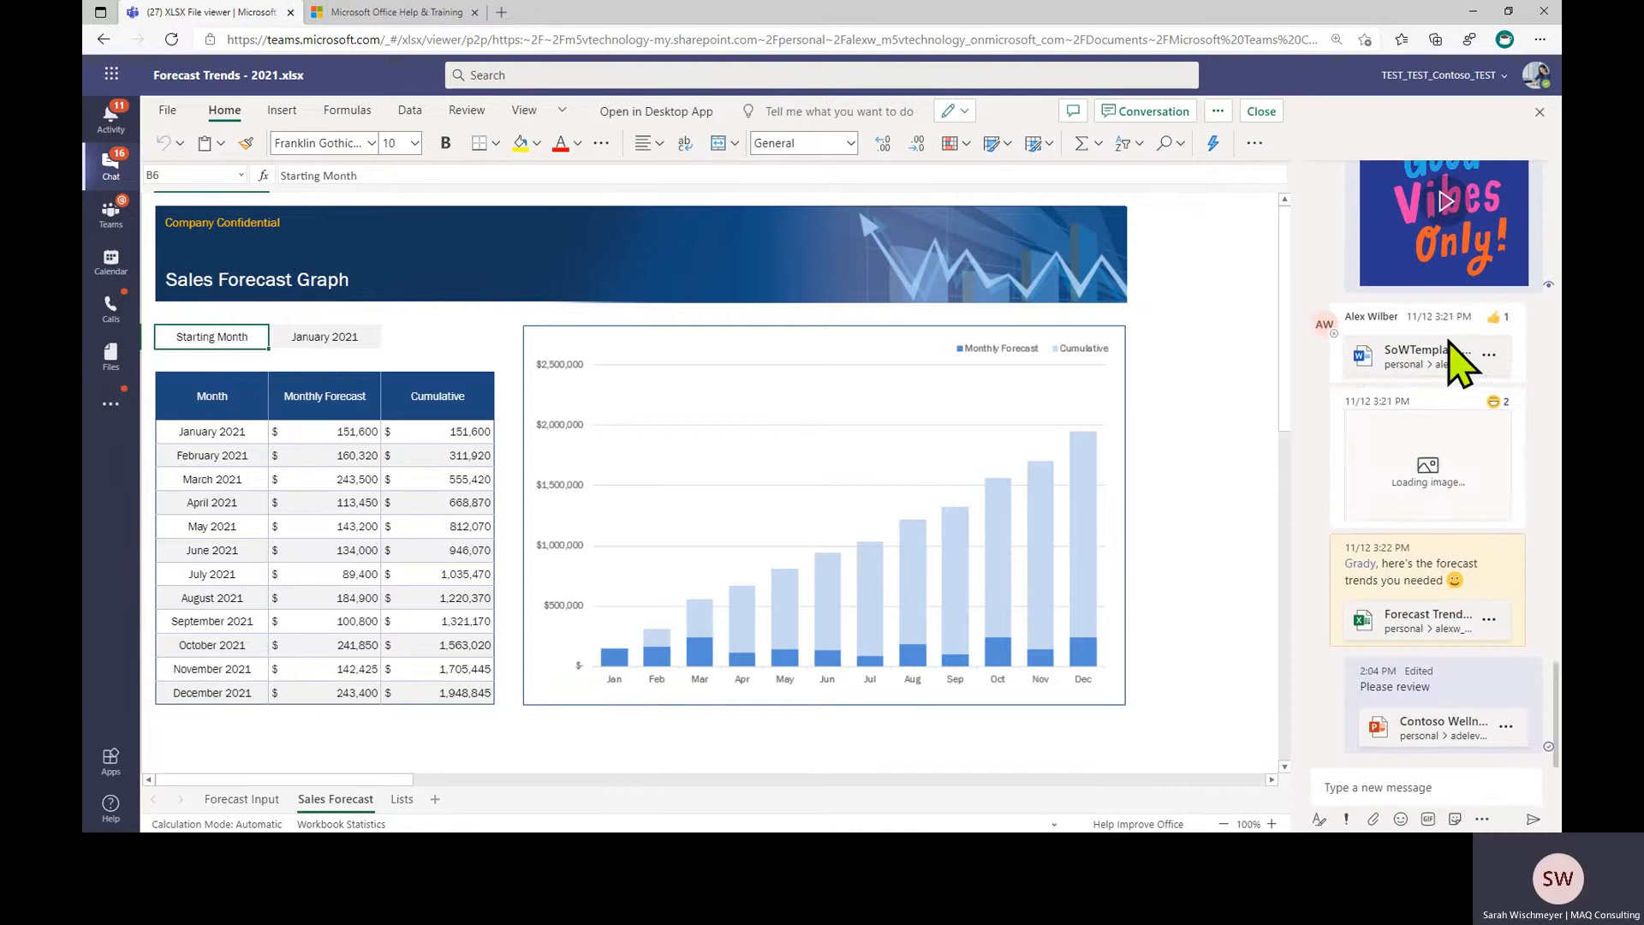
pyautogui.click(1157, 113)
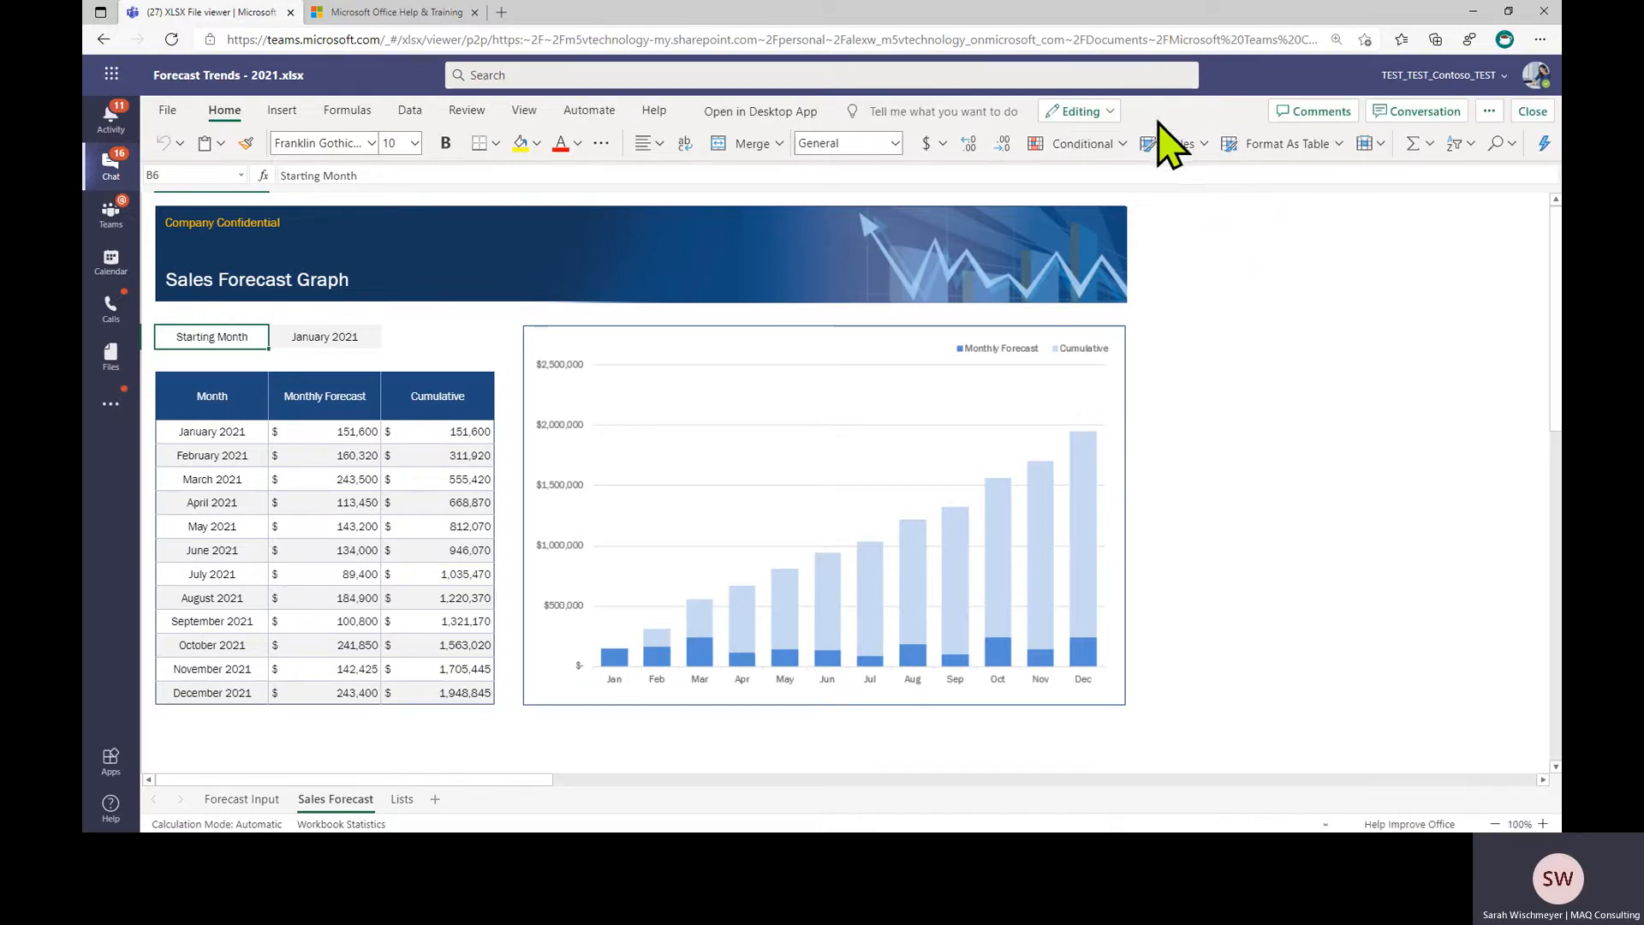
pyautogui.click(1312, 120)
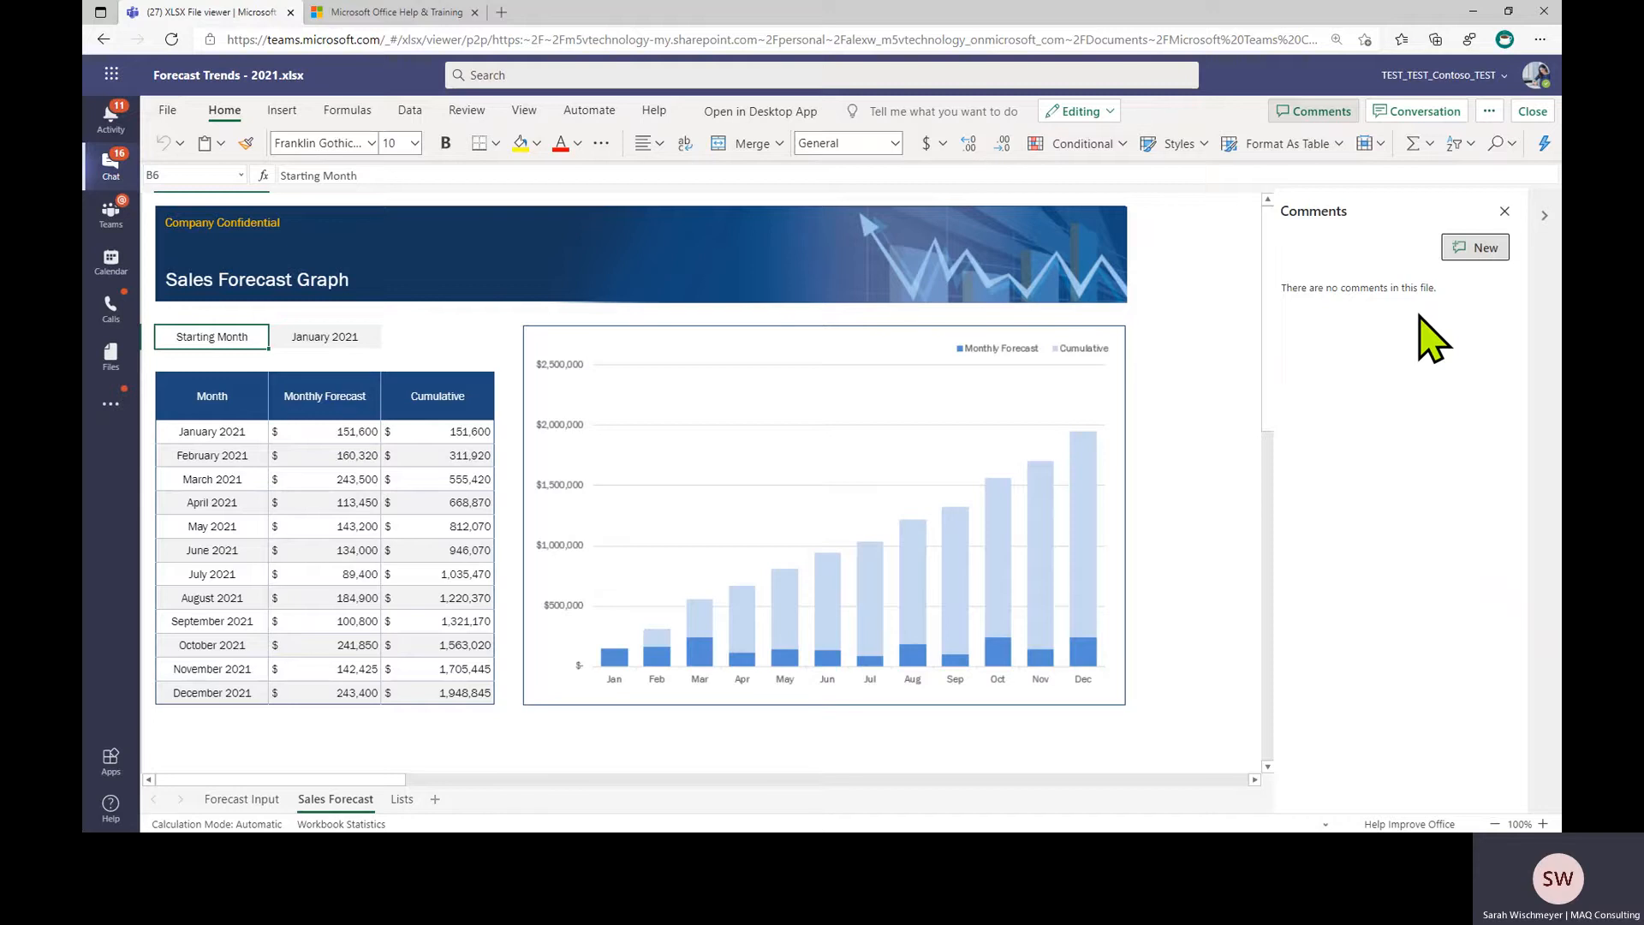
pyautogui.click(1316, 114)
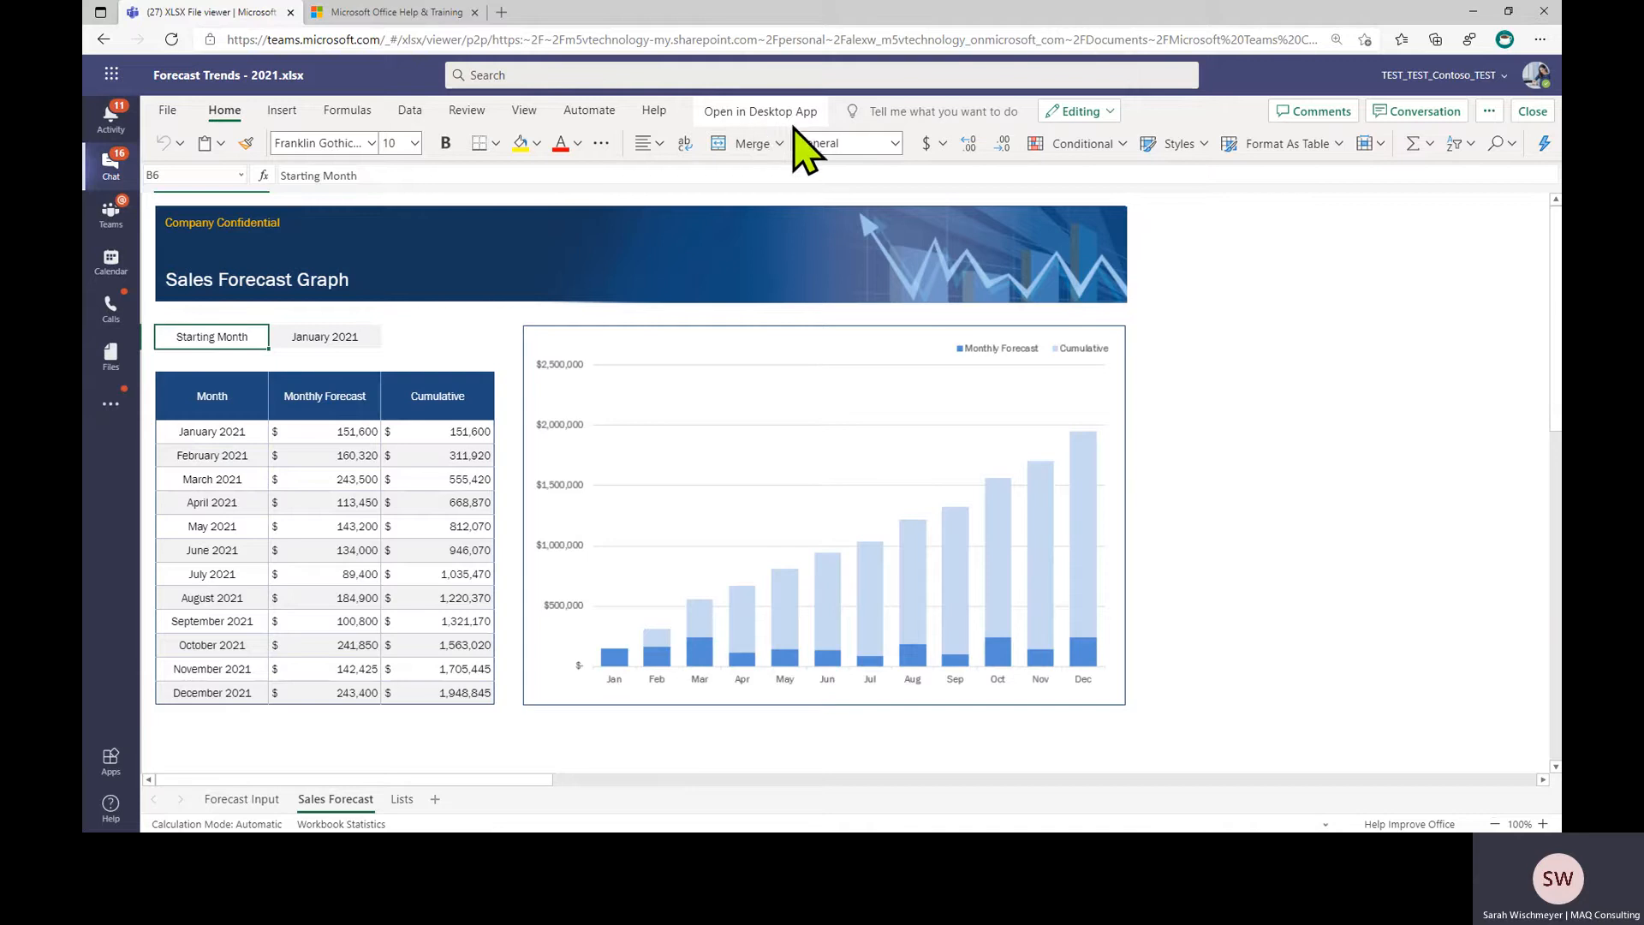
# Close the open Forecast Trends workbook and start adding an Excel tab to the group chat for Marketing Planner.xlsx
pyautogui.click(1533, 113)
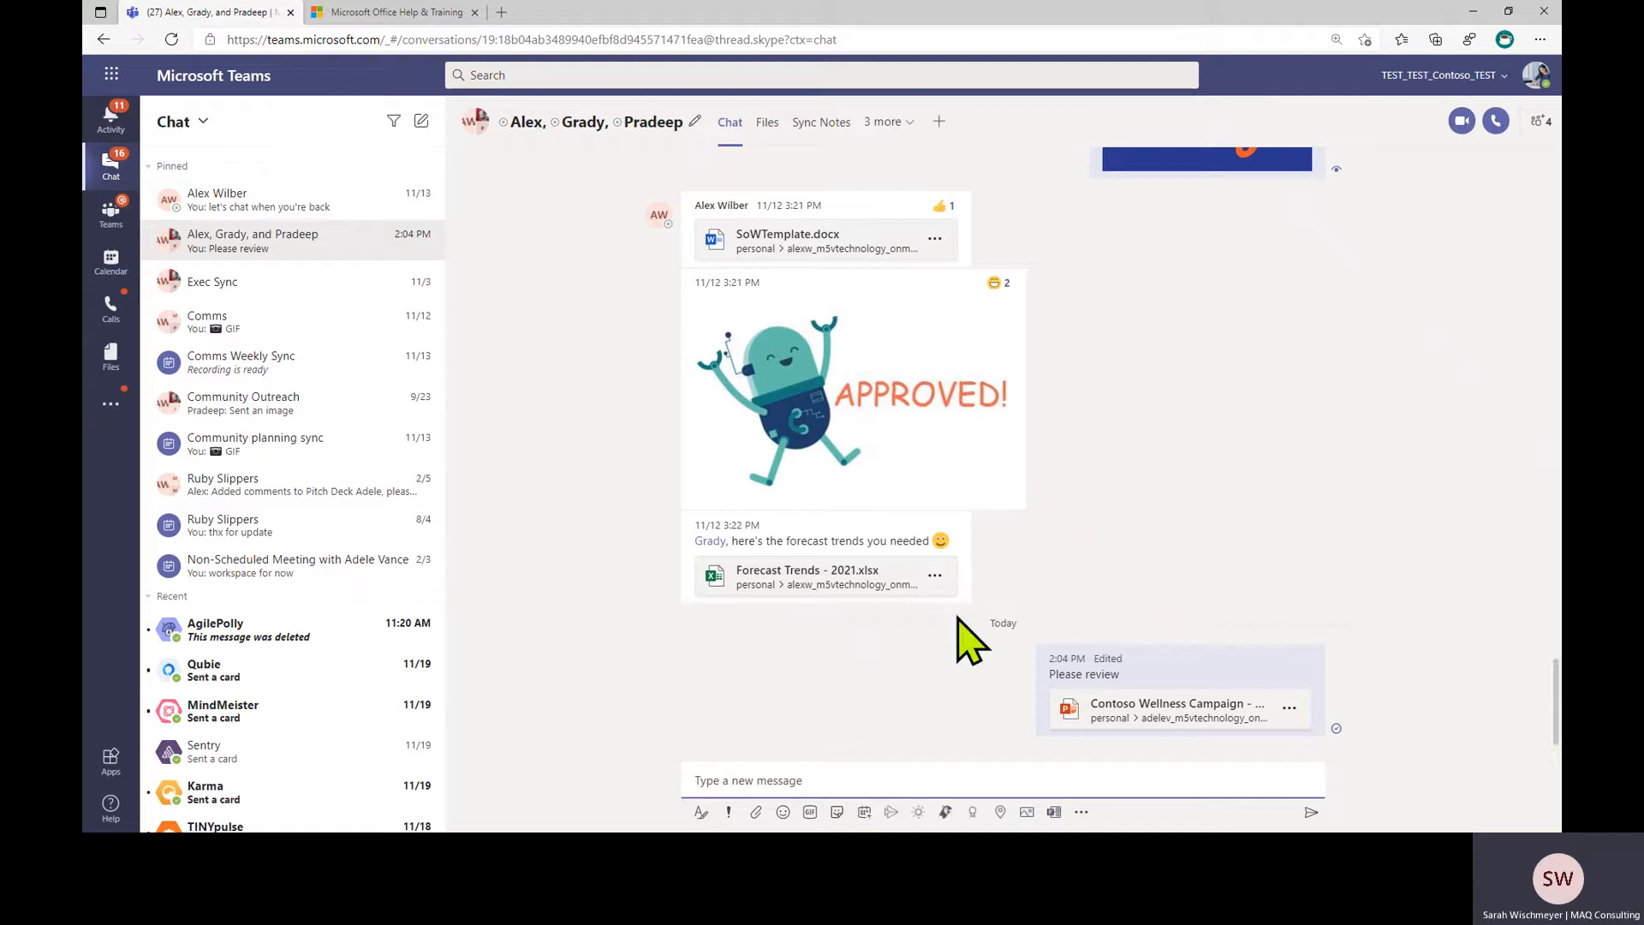
pyautogui.click(938, 125)
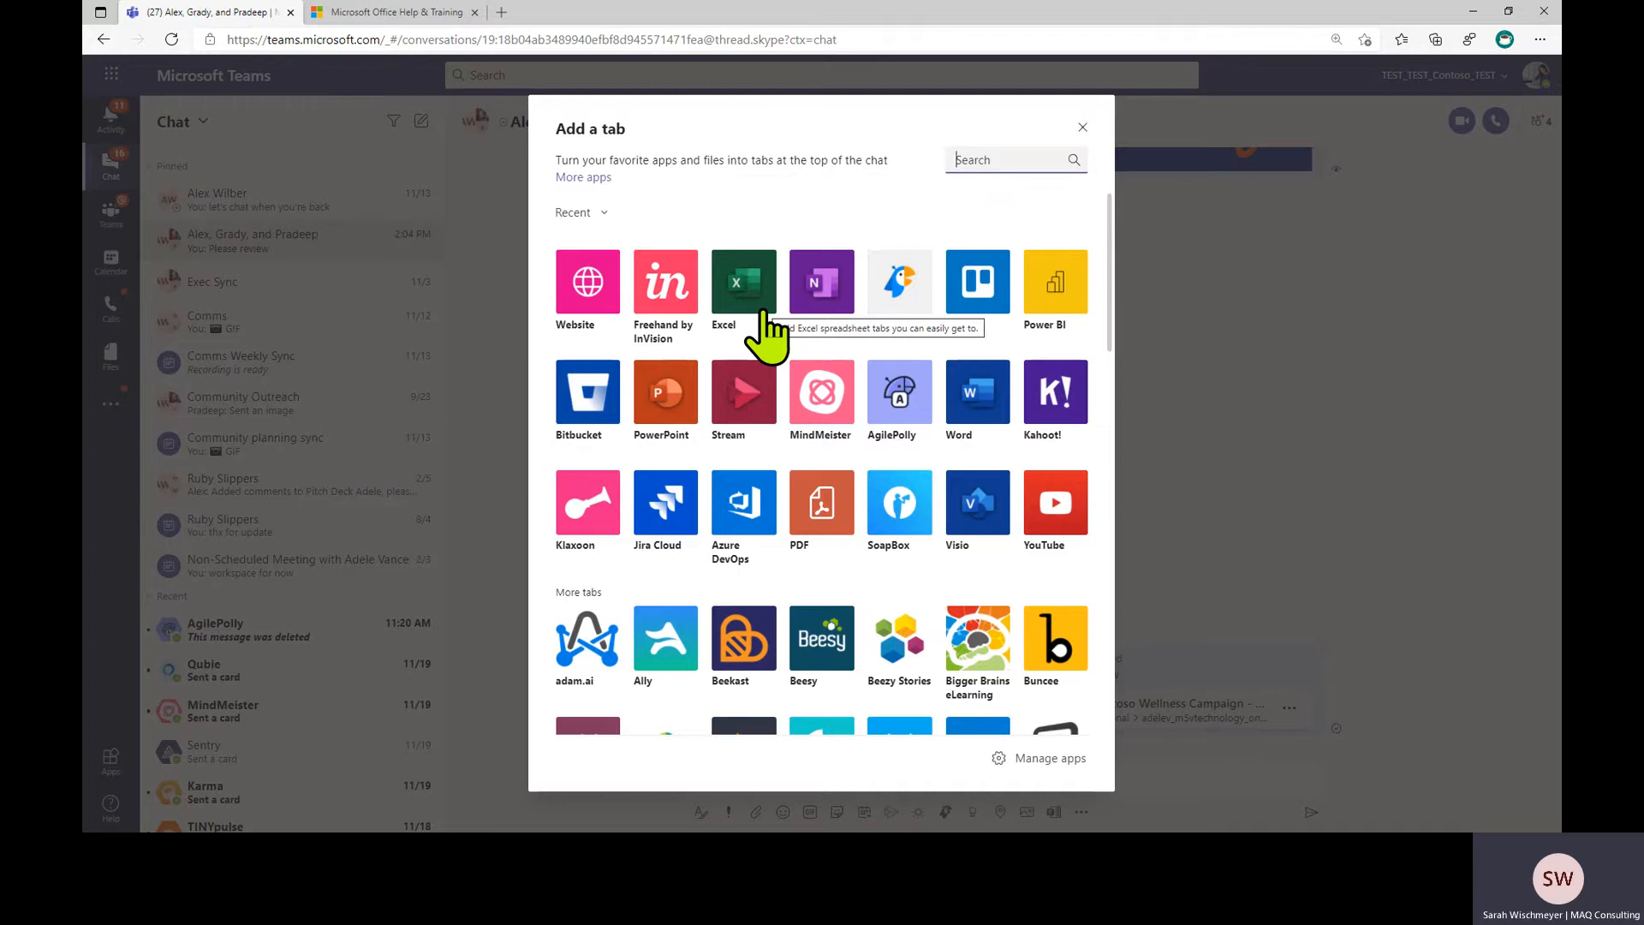
pyautogui.press('Escape')
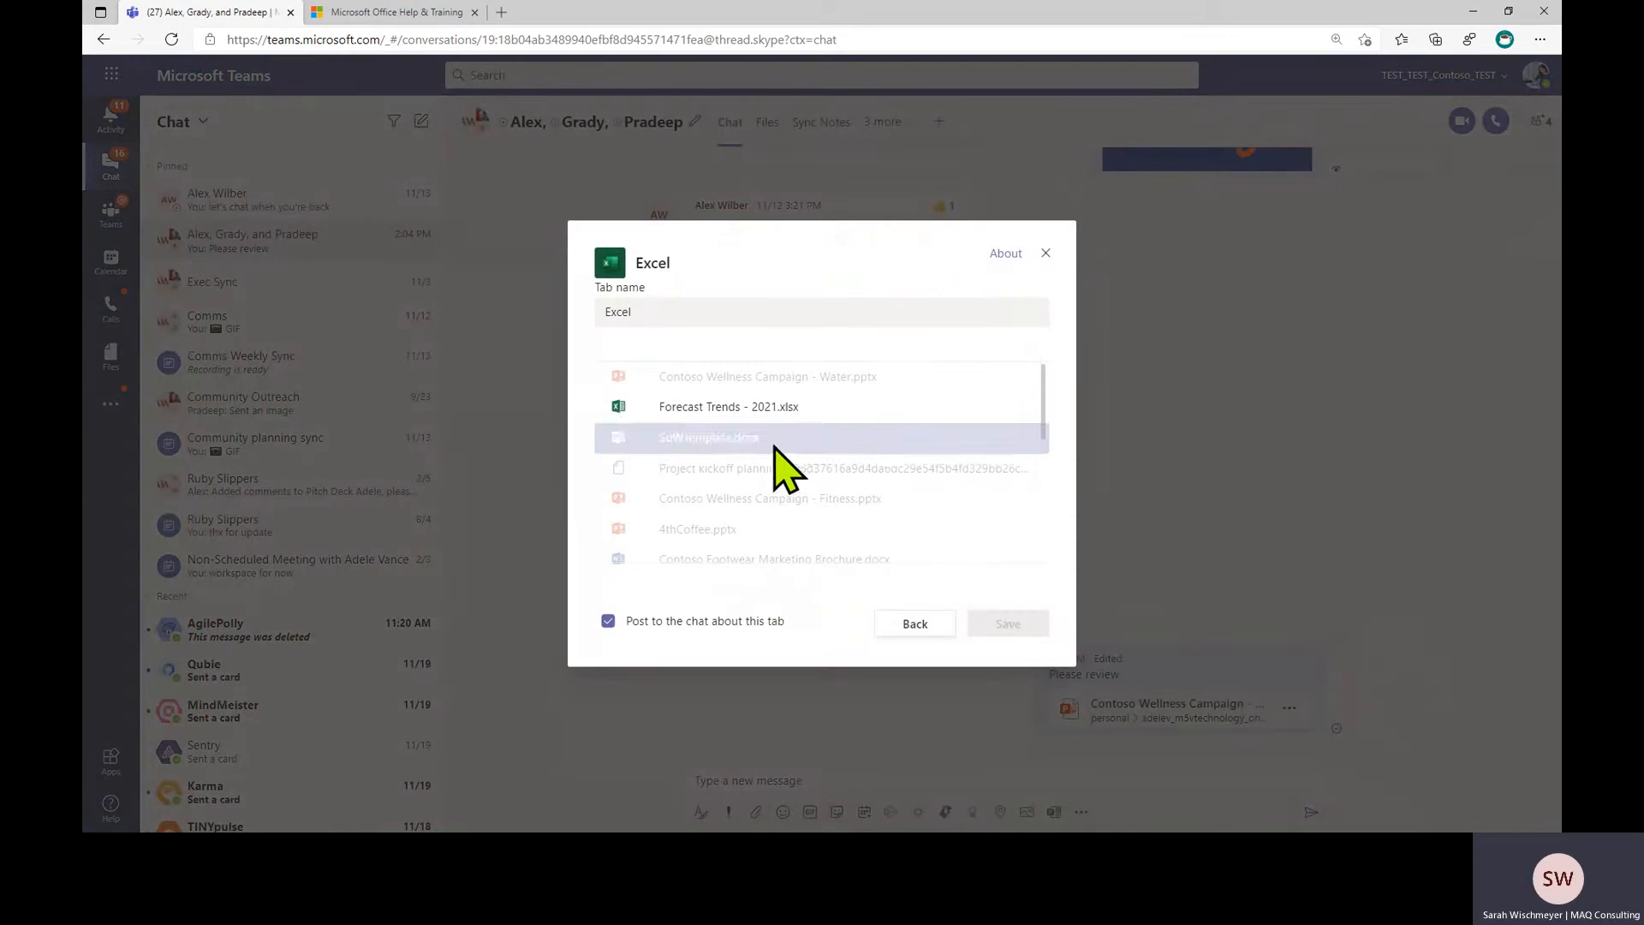
pyautogui.scroll(-2, 1045, 426)
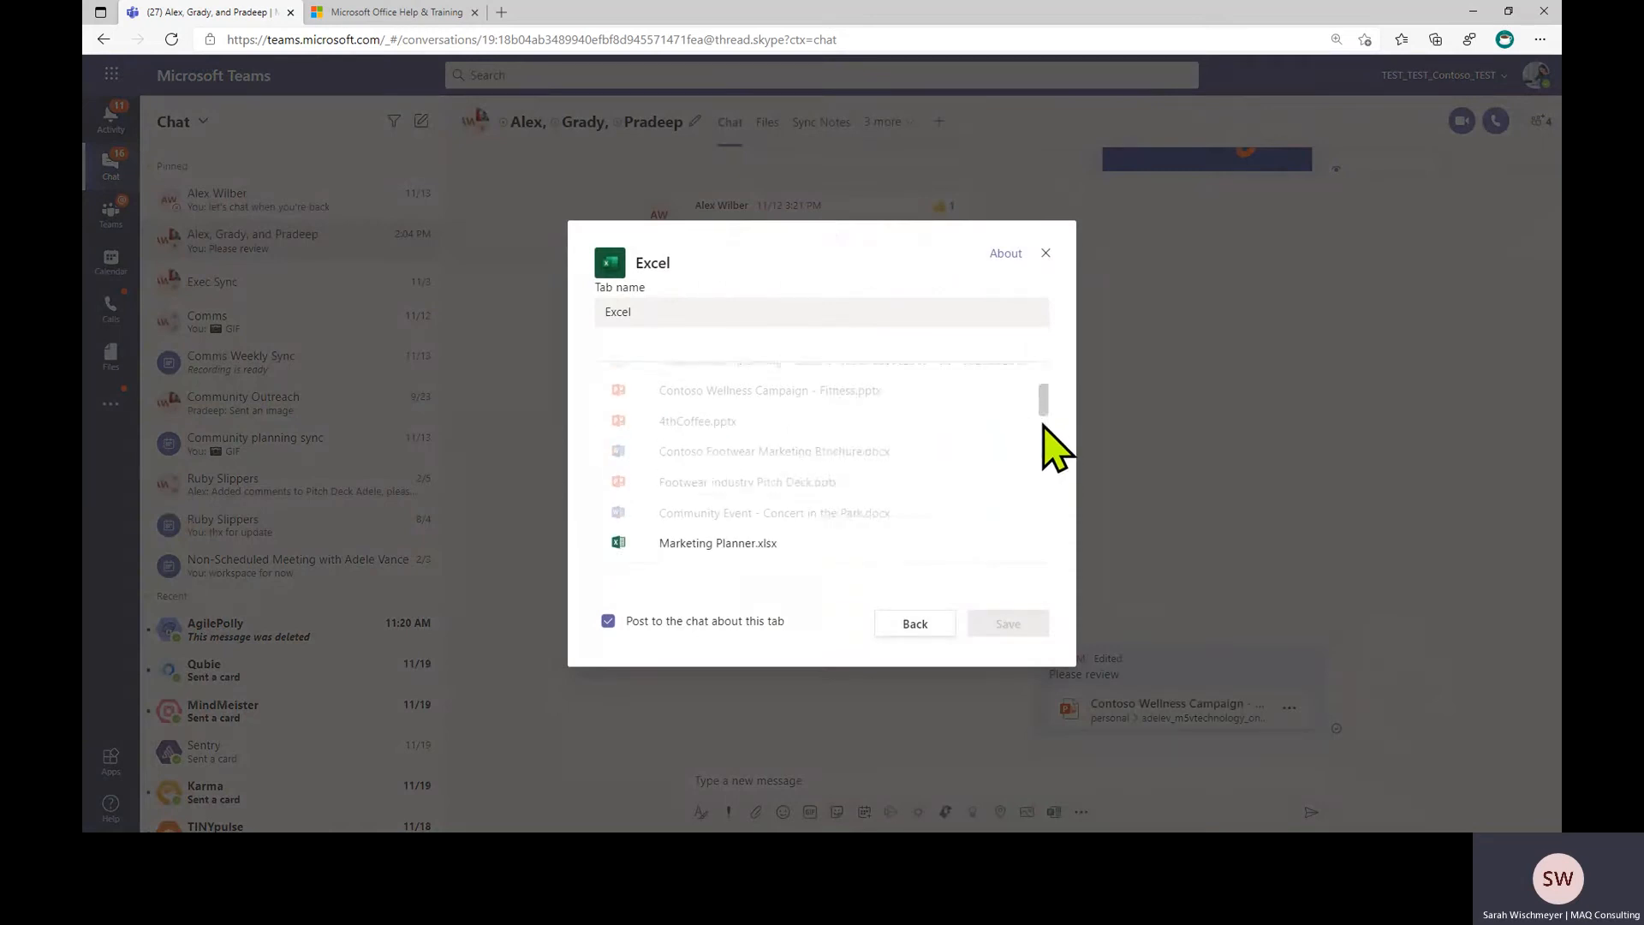
pyautogui.moveTo(1044, 426)
pyautogui.mouseDown()
pyautogui.moveTo(1043, 454)
pyautogui.moveTo(1044, 435)
pyautogui.mouseUp()
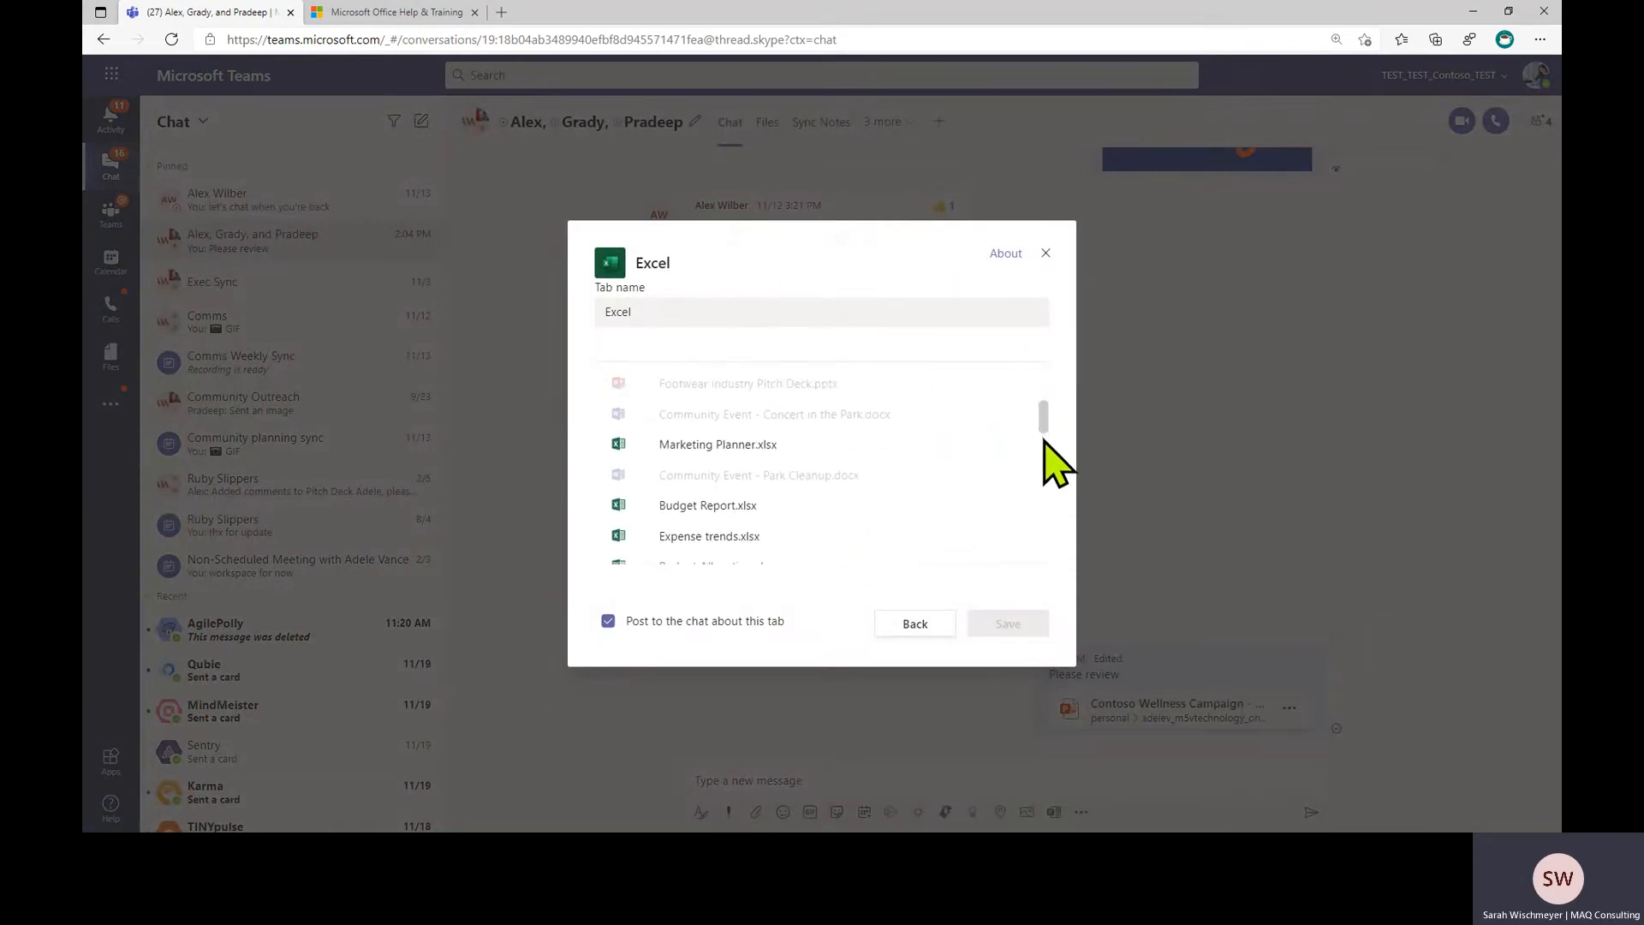
pyautogui.click(724, 449)
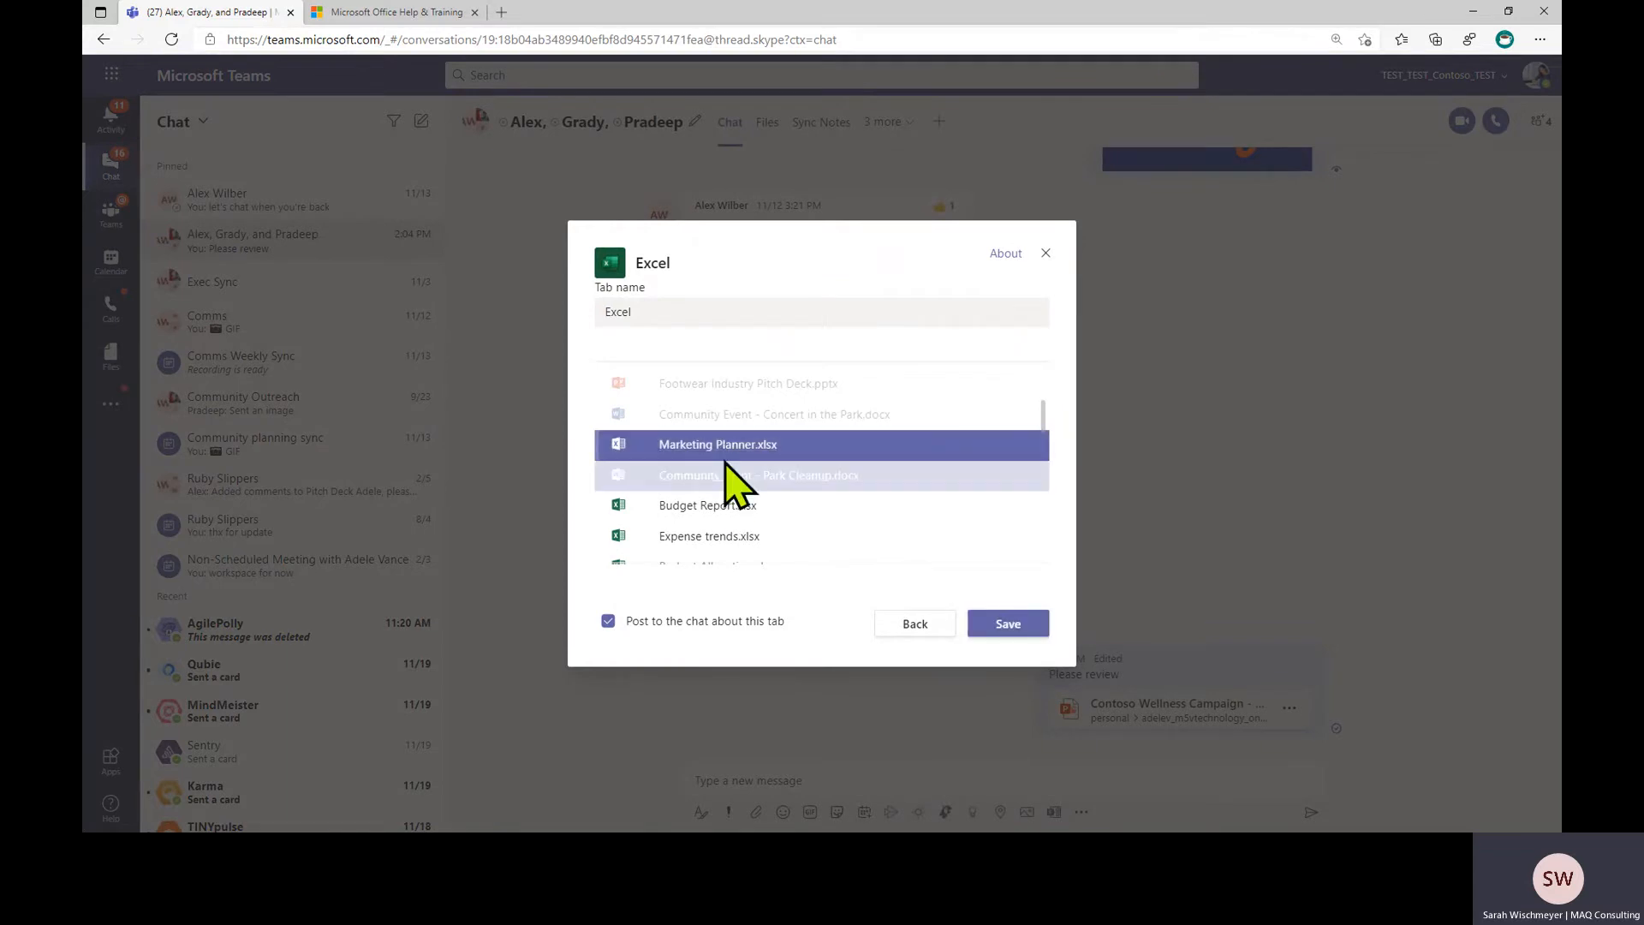
# Name the new tab "Excel Planner" and save it with a post to the chat about the tab
pyautogui.doubleClick(665, 315)
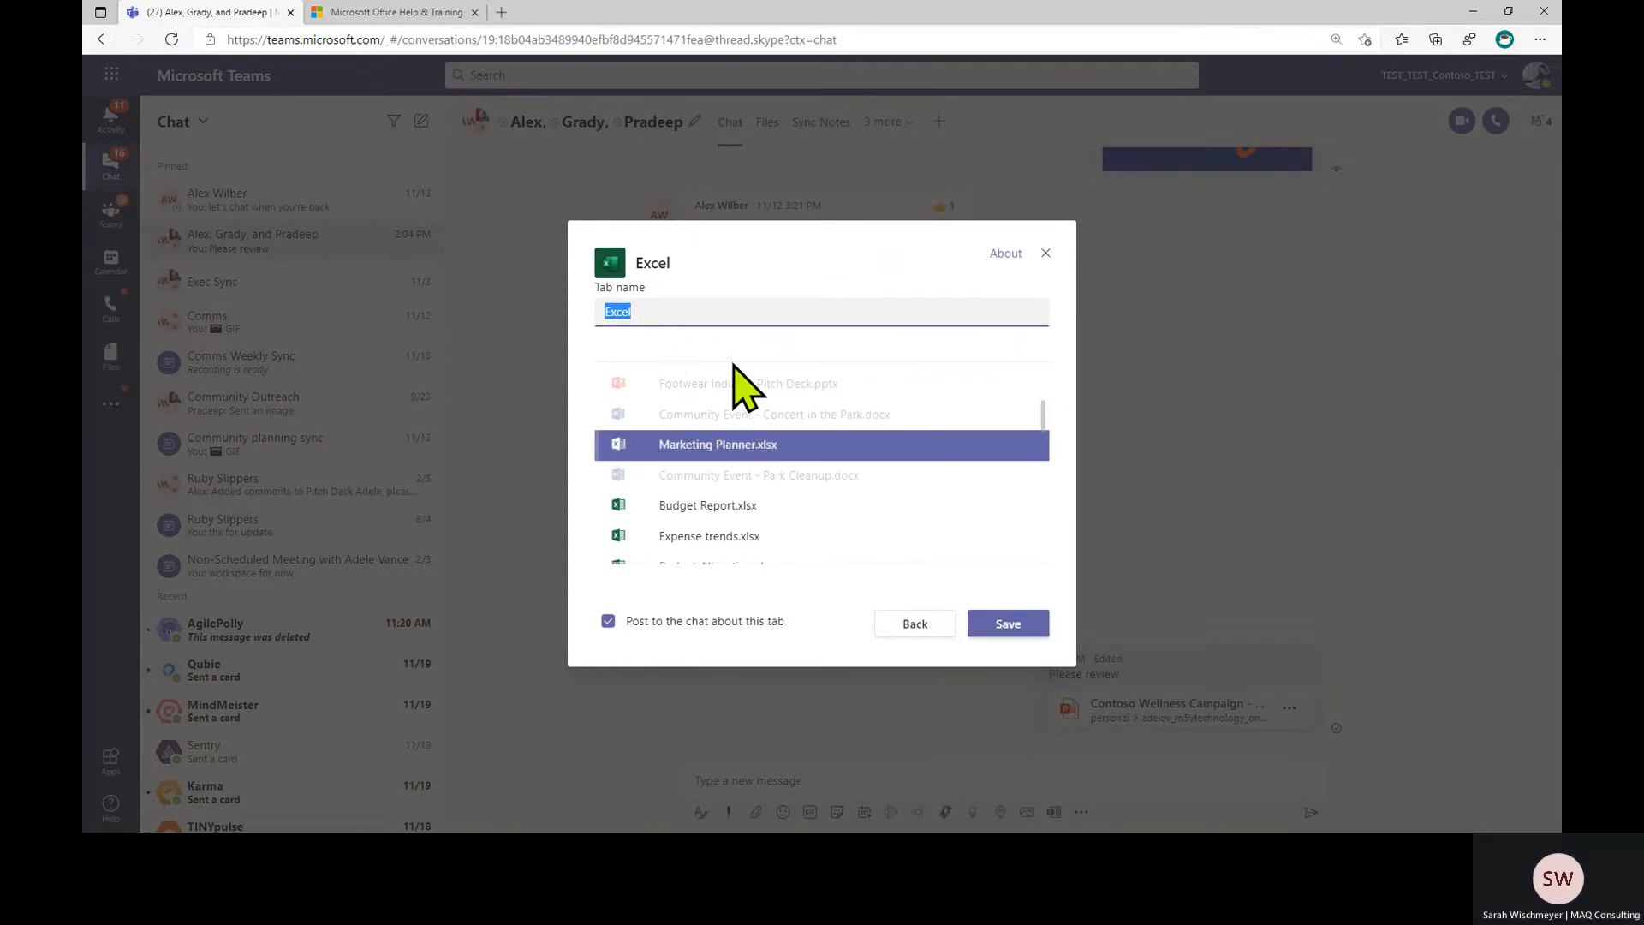
pyautogui.write('Pla')
pyautogui.press('BackSpace')
pyautogui.press('BackSpace')
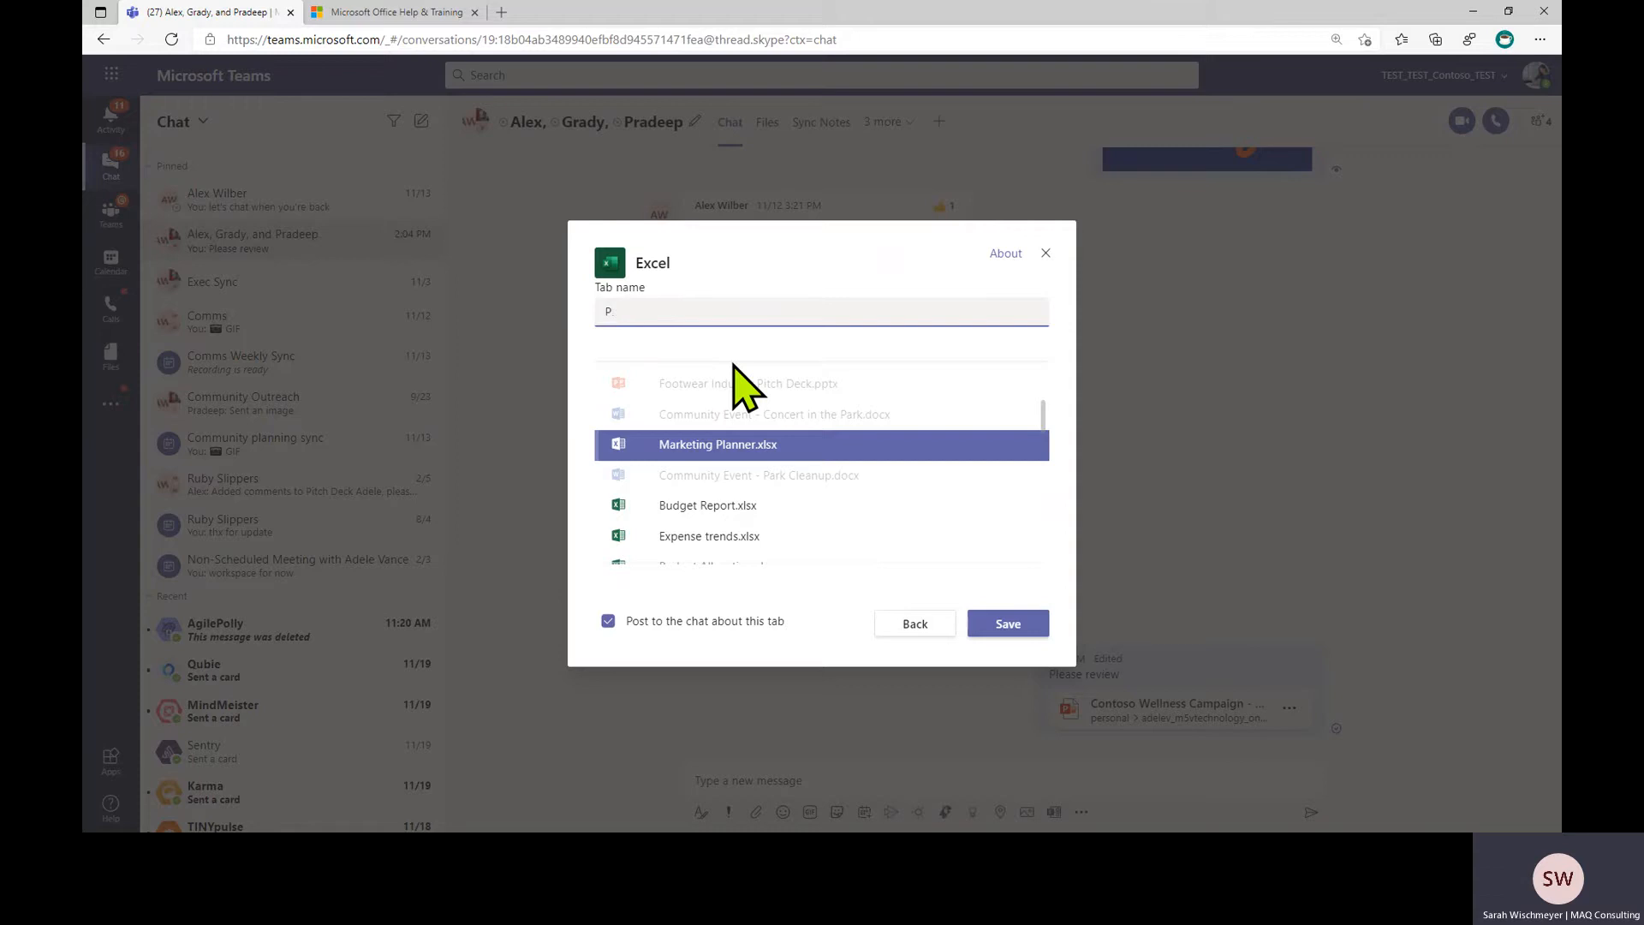
pyautogui.press('BackSpace')
pyautogui.write('Exa')
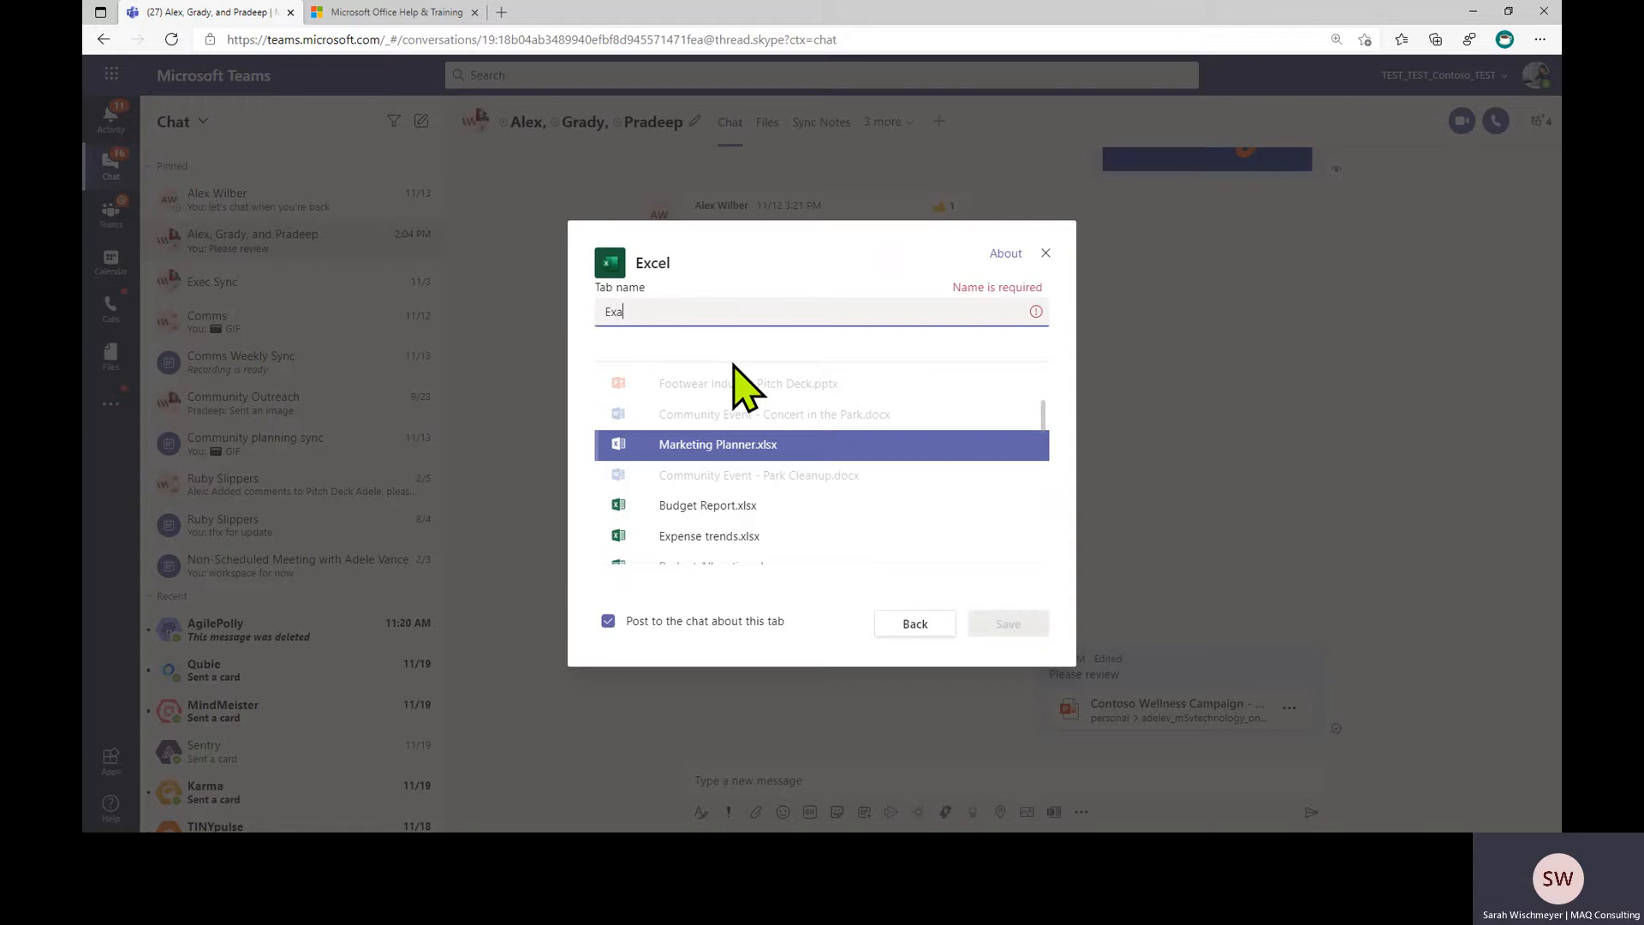
pyautogui.press('BackSpace')
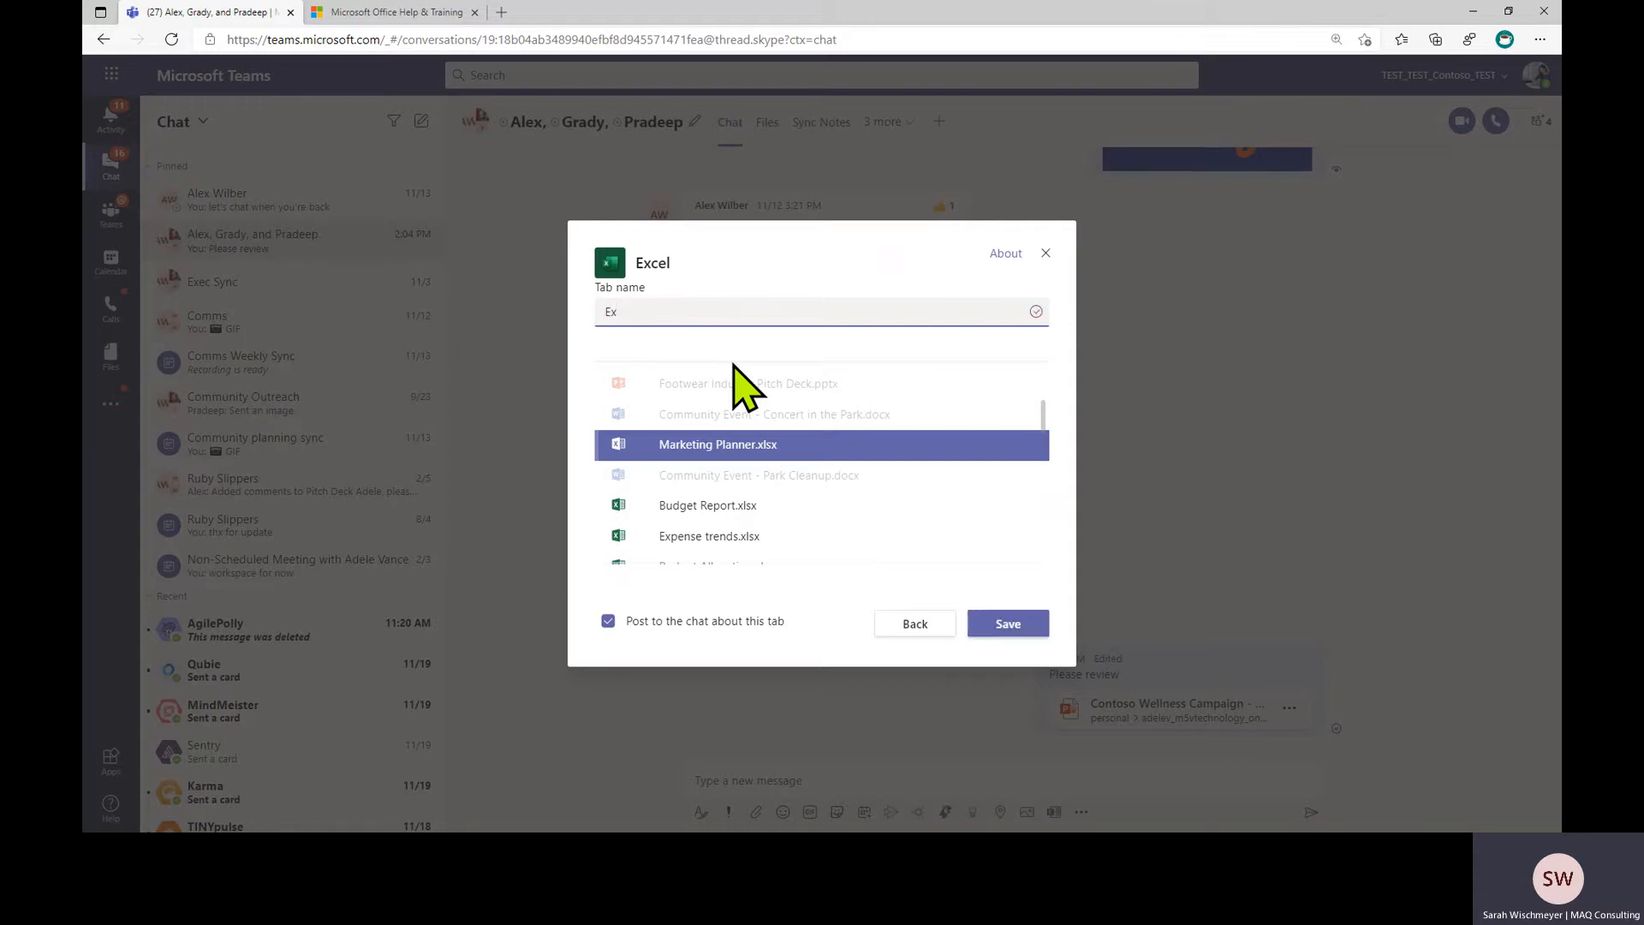
pyautogui.write('cel Planner')
pyautogui.click(608, 628)
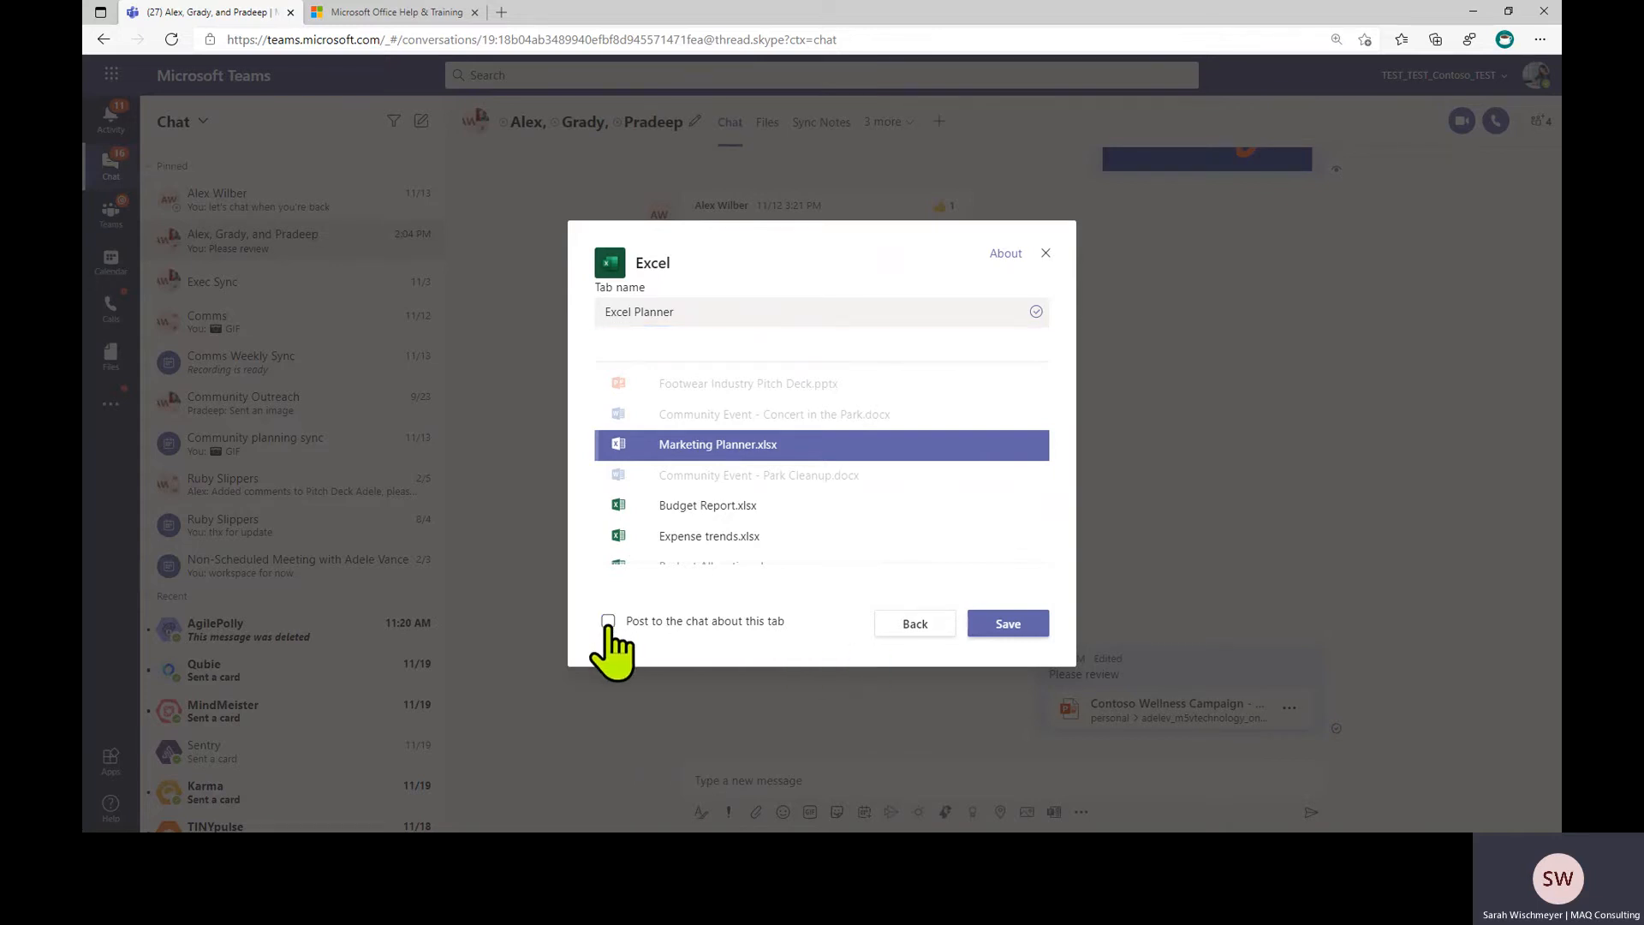
pyautogui.click(608, 623)
pyautogui.click(1011, 628)
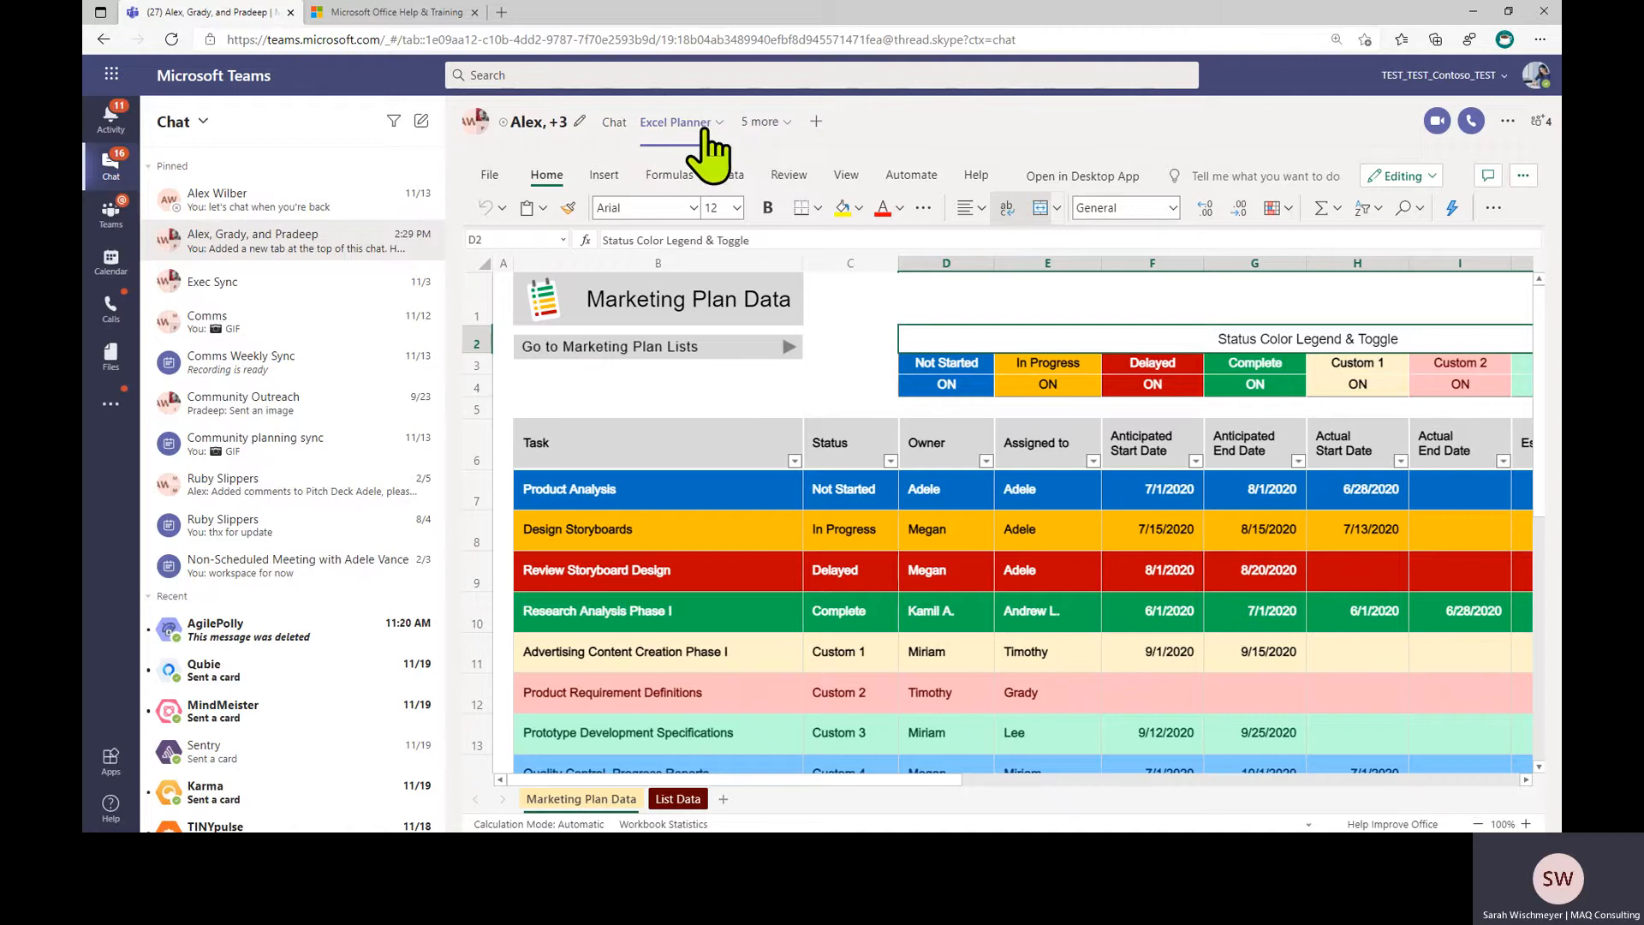
# Remove the Excel Planner tab from the group chat
pyautogui.click(705, 121)
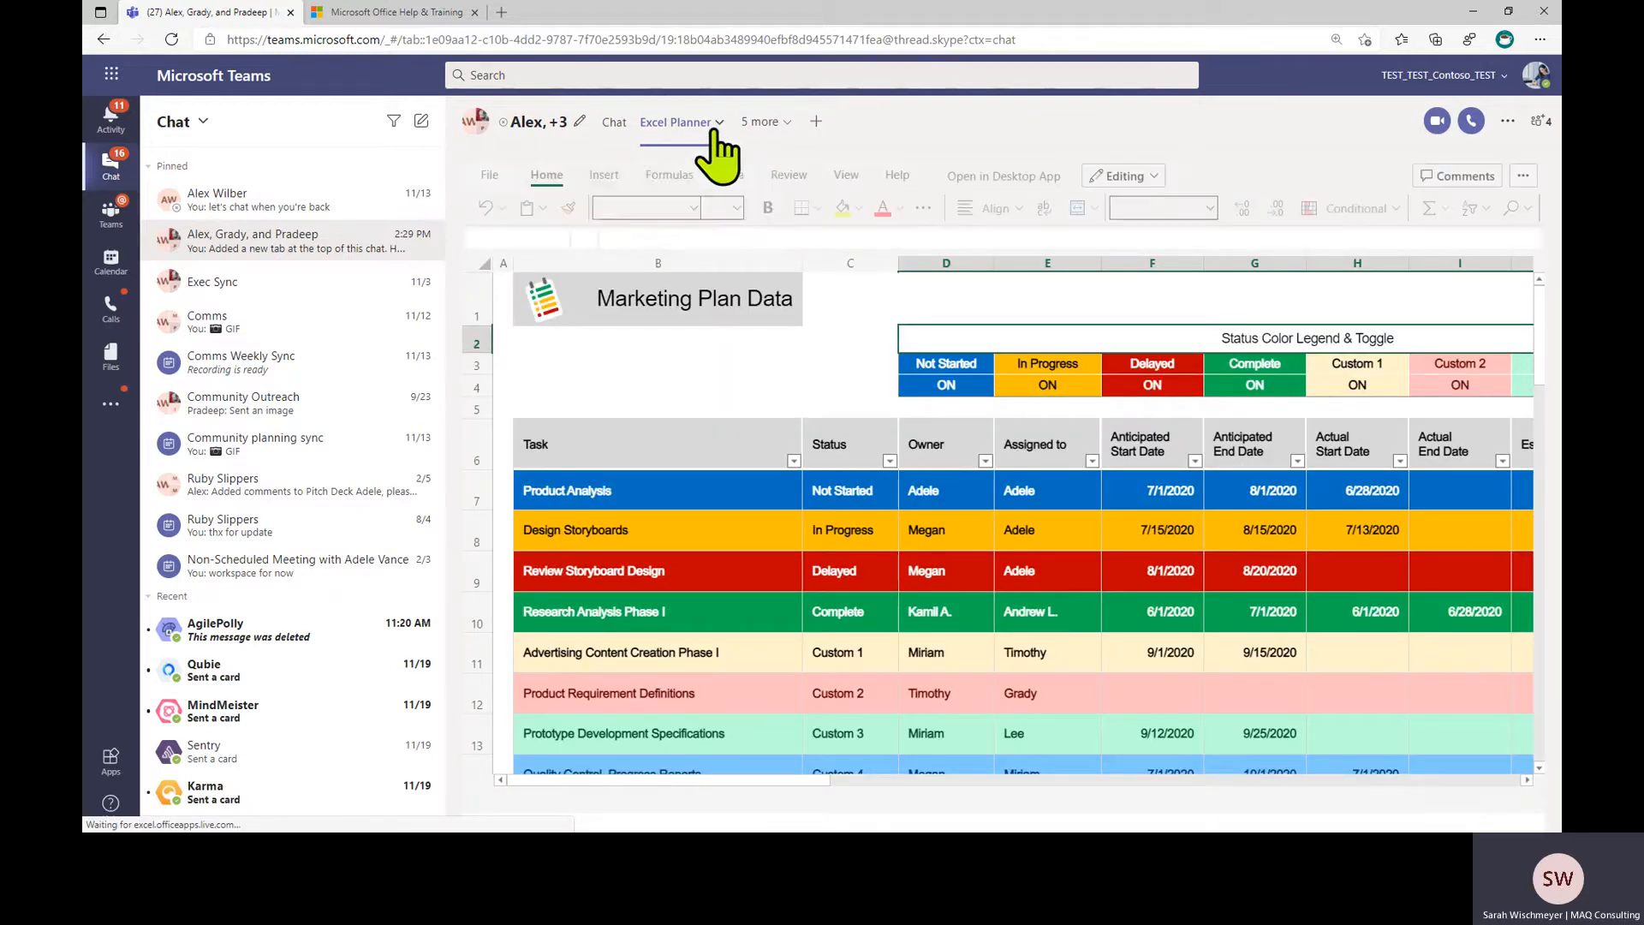
pyautogui.click(715, 121)
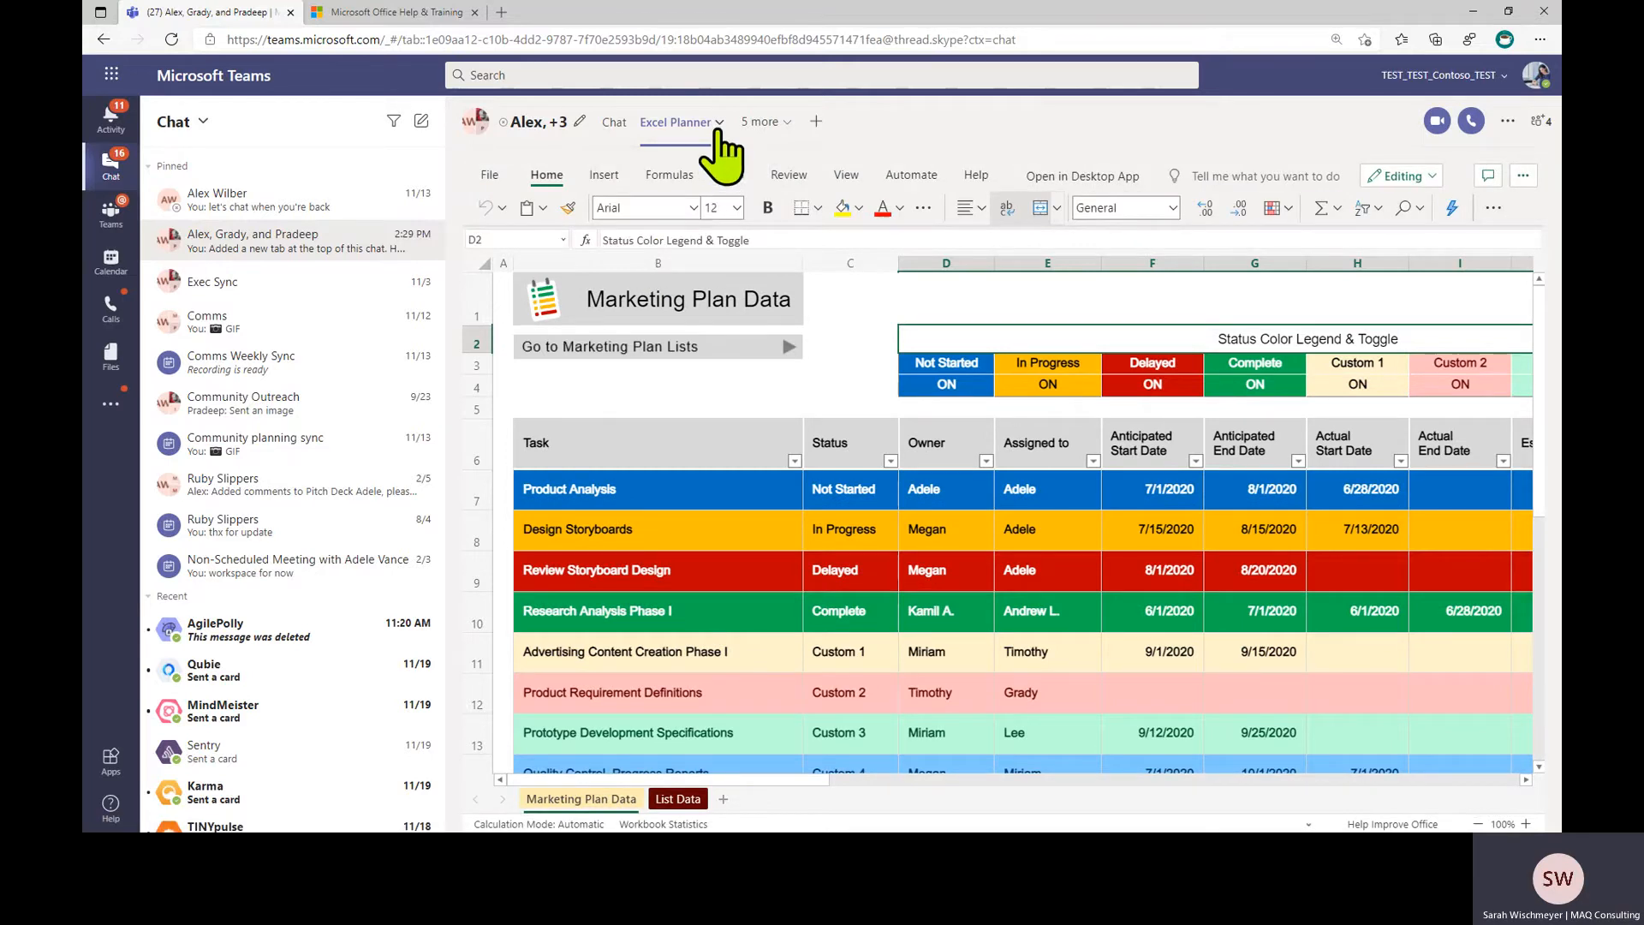
pyautogui.click(717, 122)
pyautogui.click(658, 231)
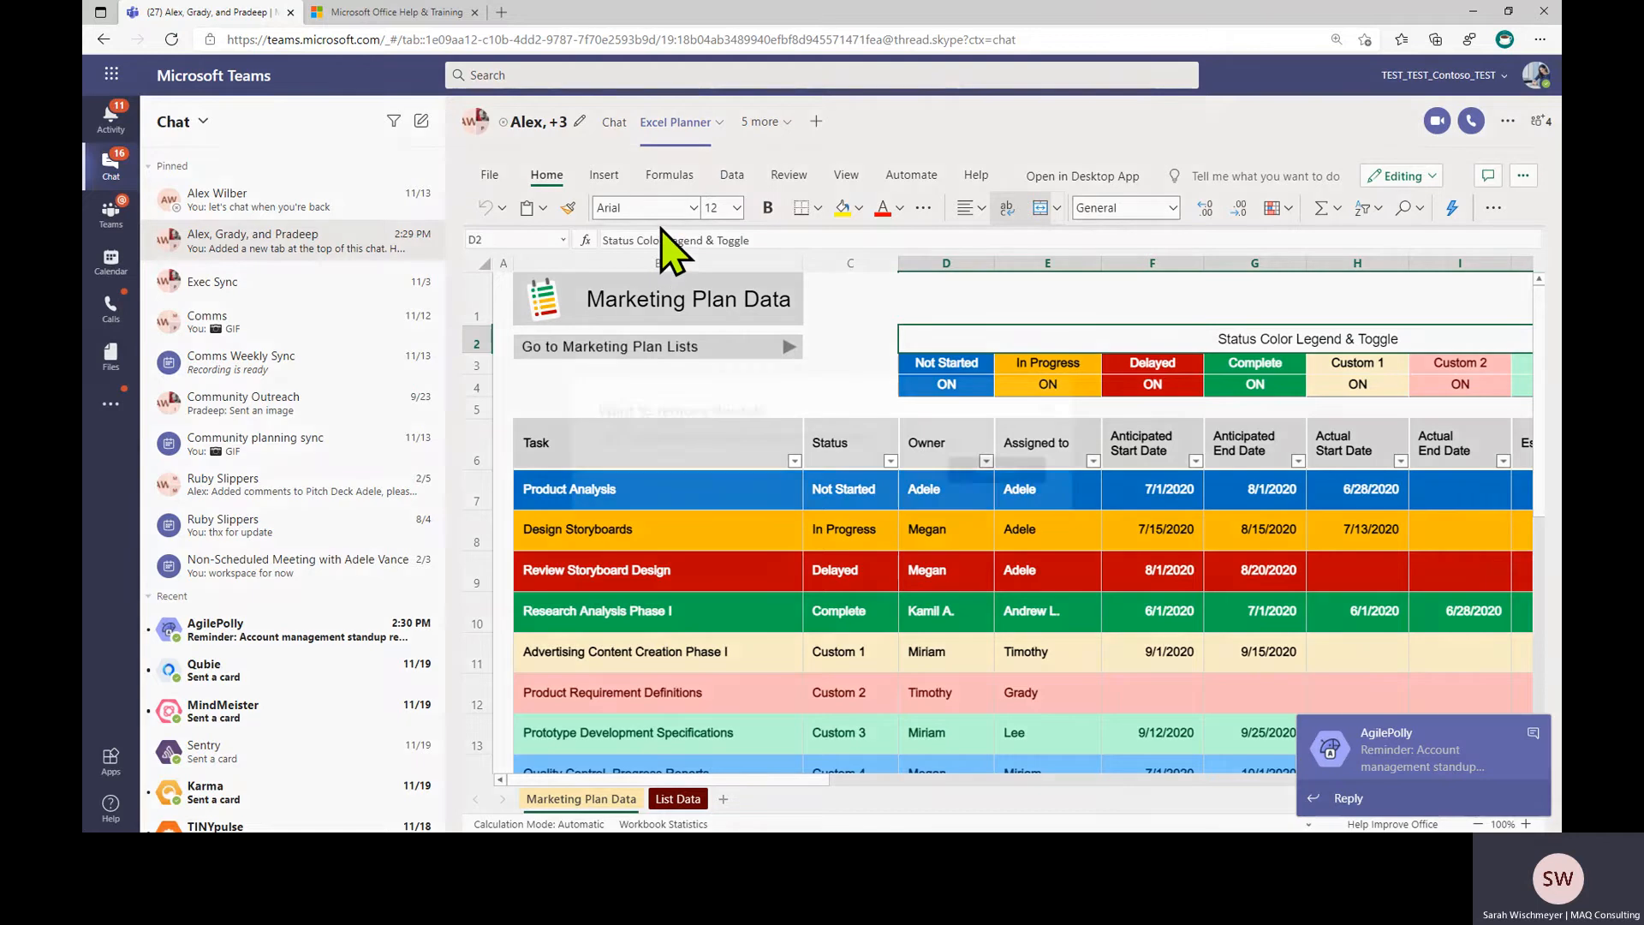
pyautogui.click(993, 473)
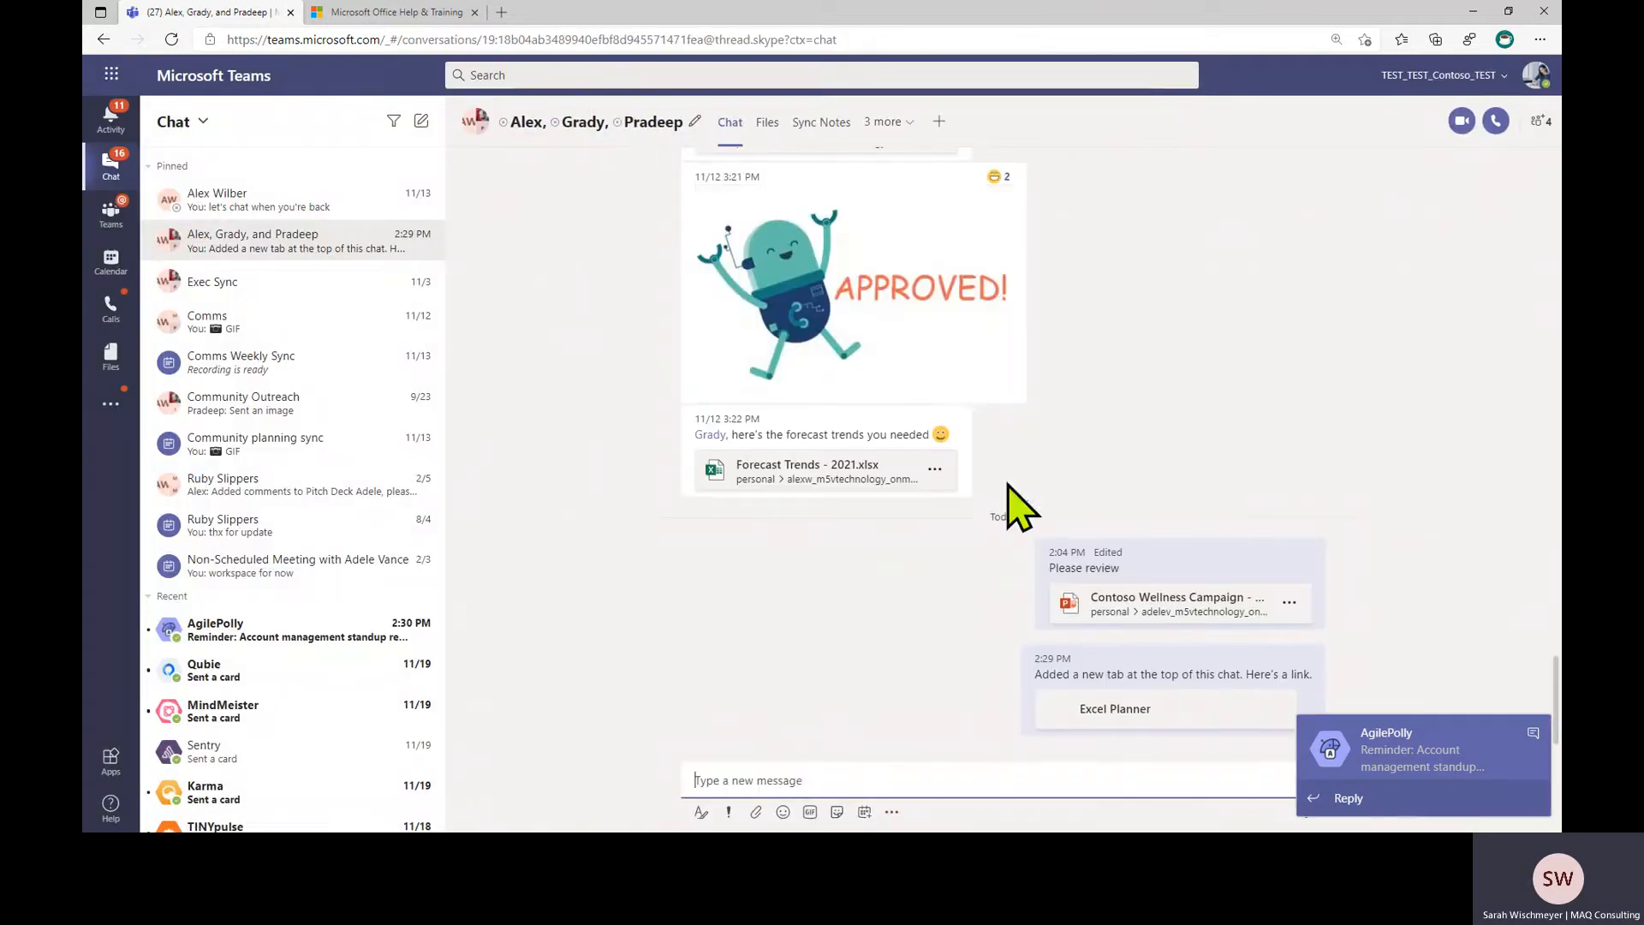
# Delete the group chat message that announces the added Excel Planner tab
pyautogui.moveTo(1247, 679)
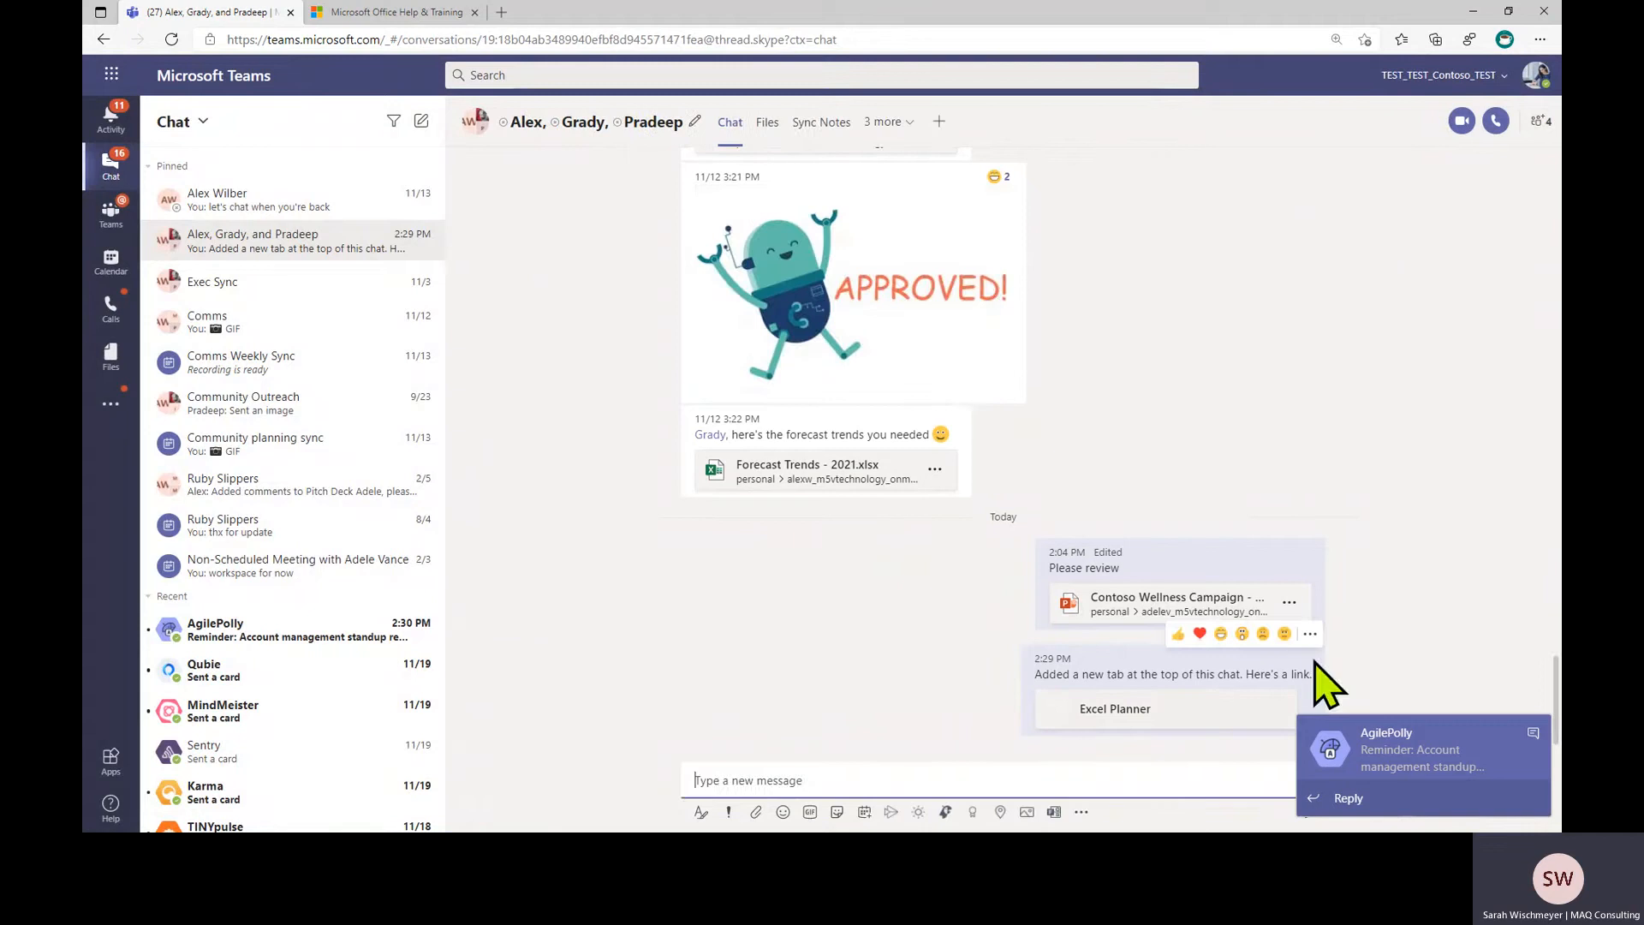
pyautogui.click(1310, 635)
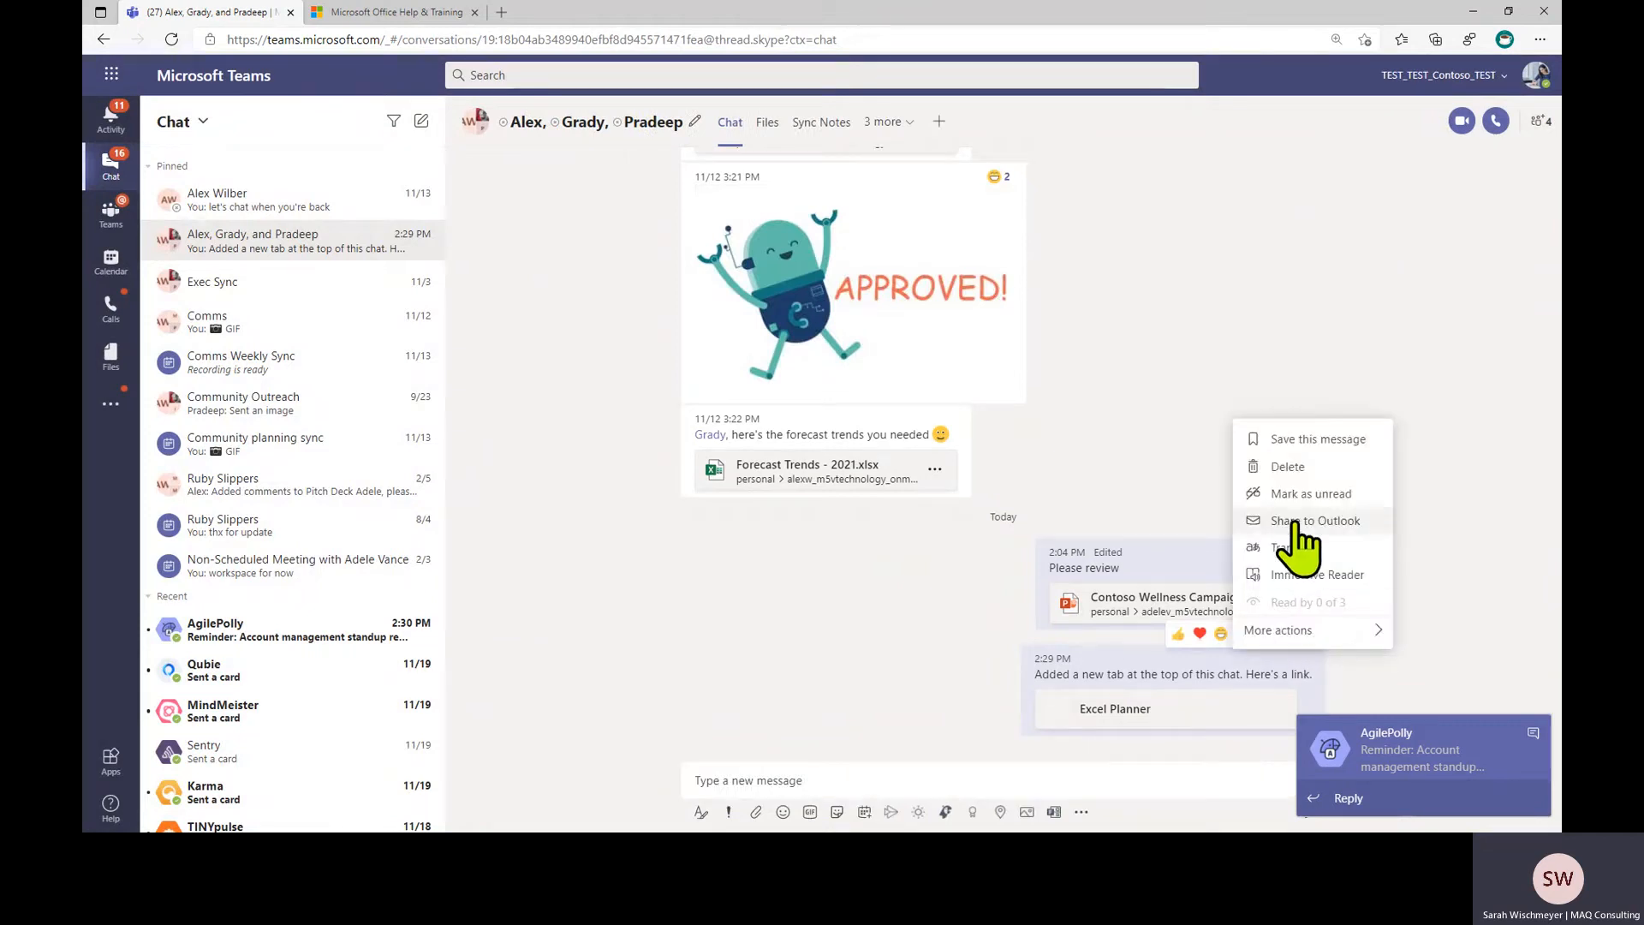
pyautogui.click(1287, 471)
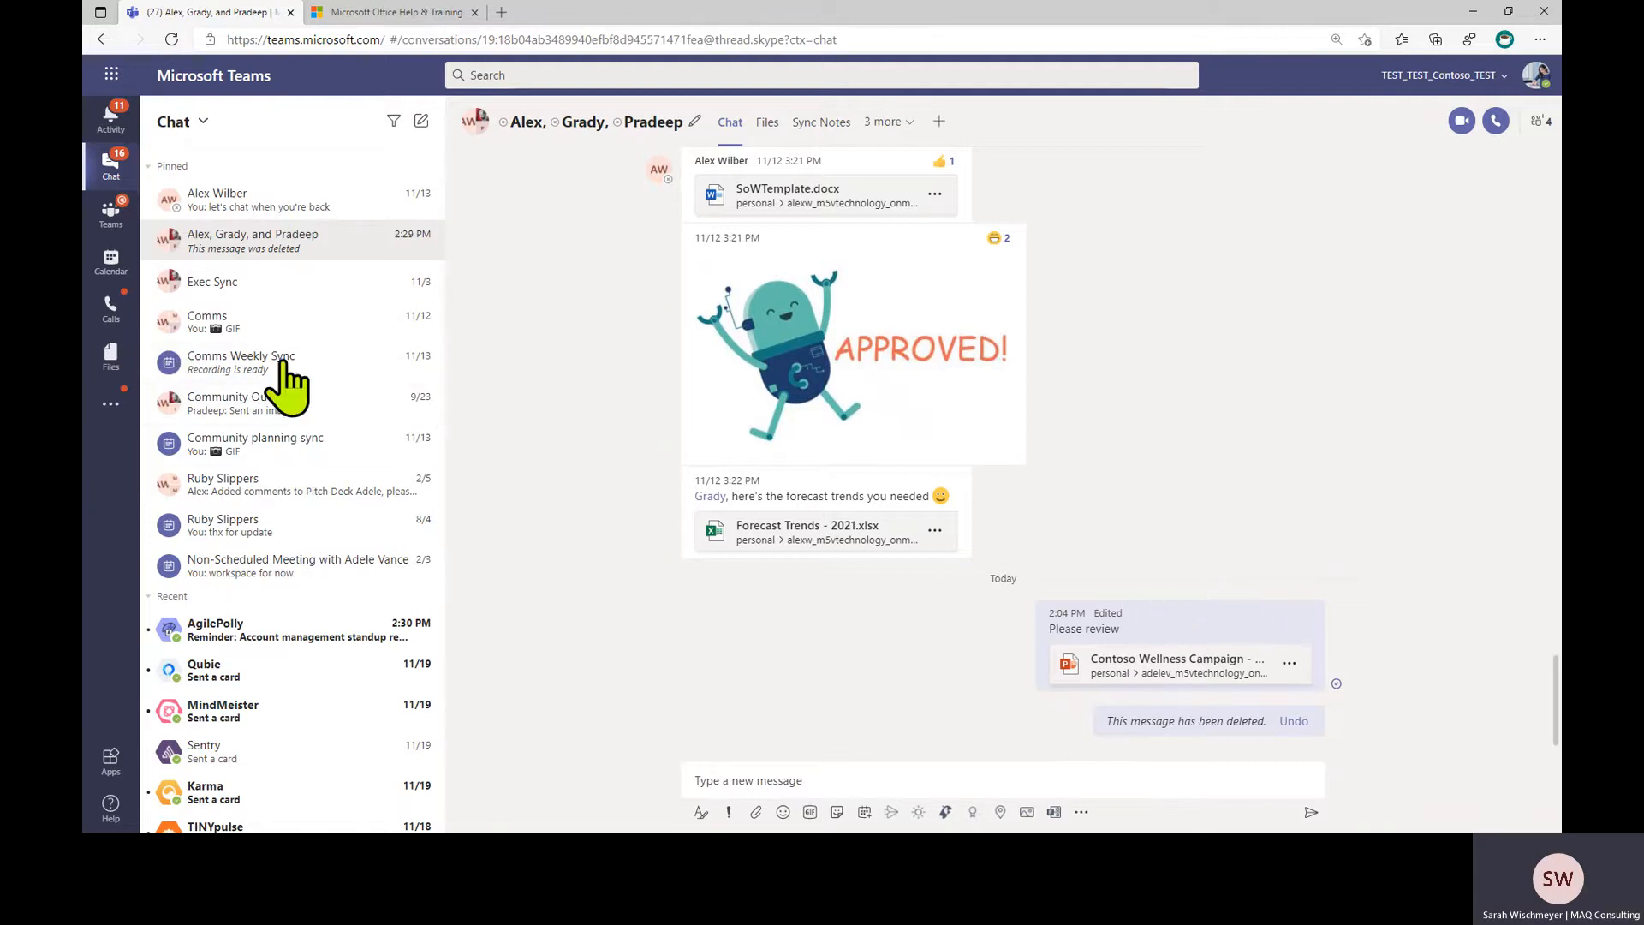
# Go to the Team Sync channel's files and view the ways to open Expense trends.xlsx, clearing the file selection again
pyautogui.click(122, 224)
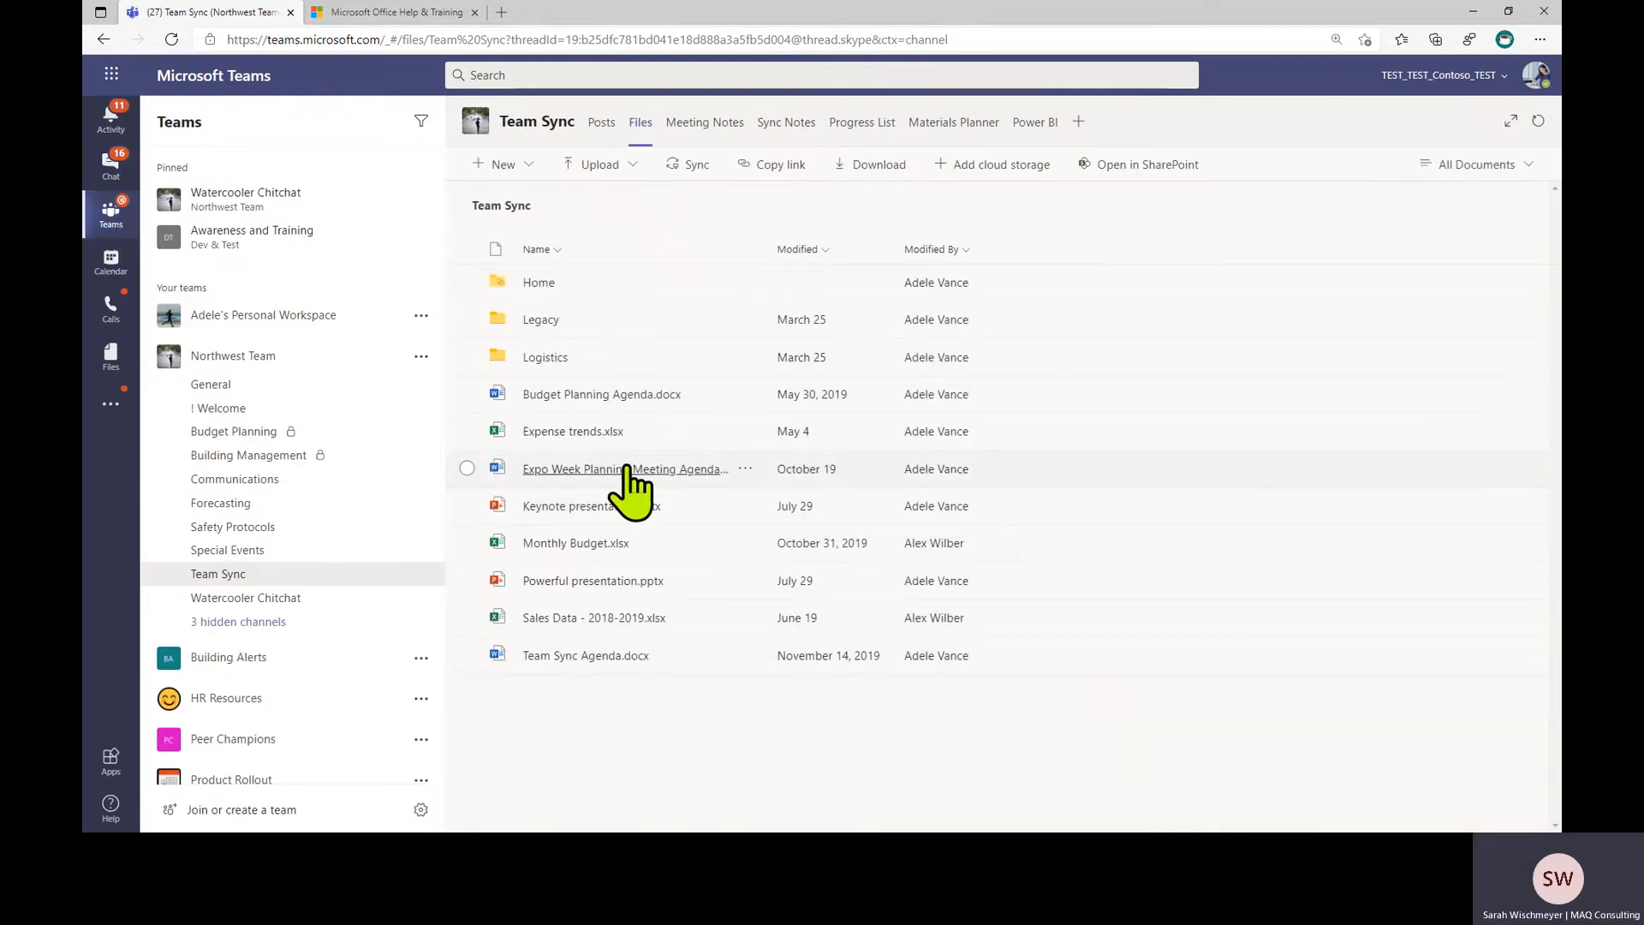
pyautogui.click(745, 431)
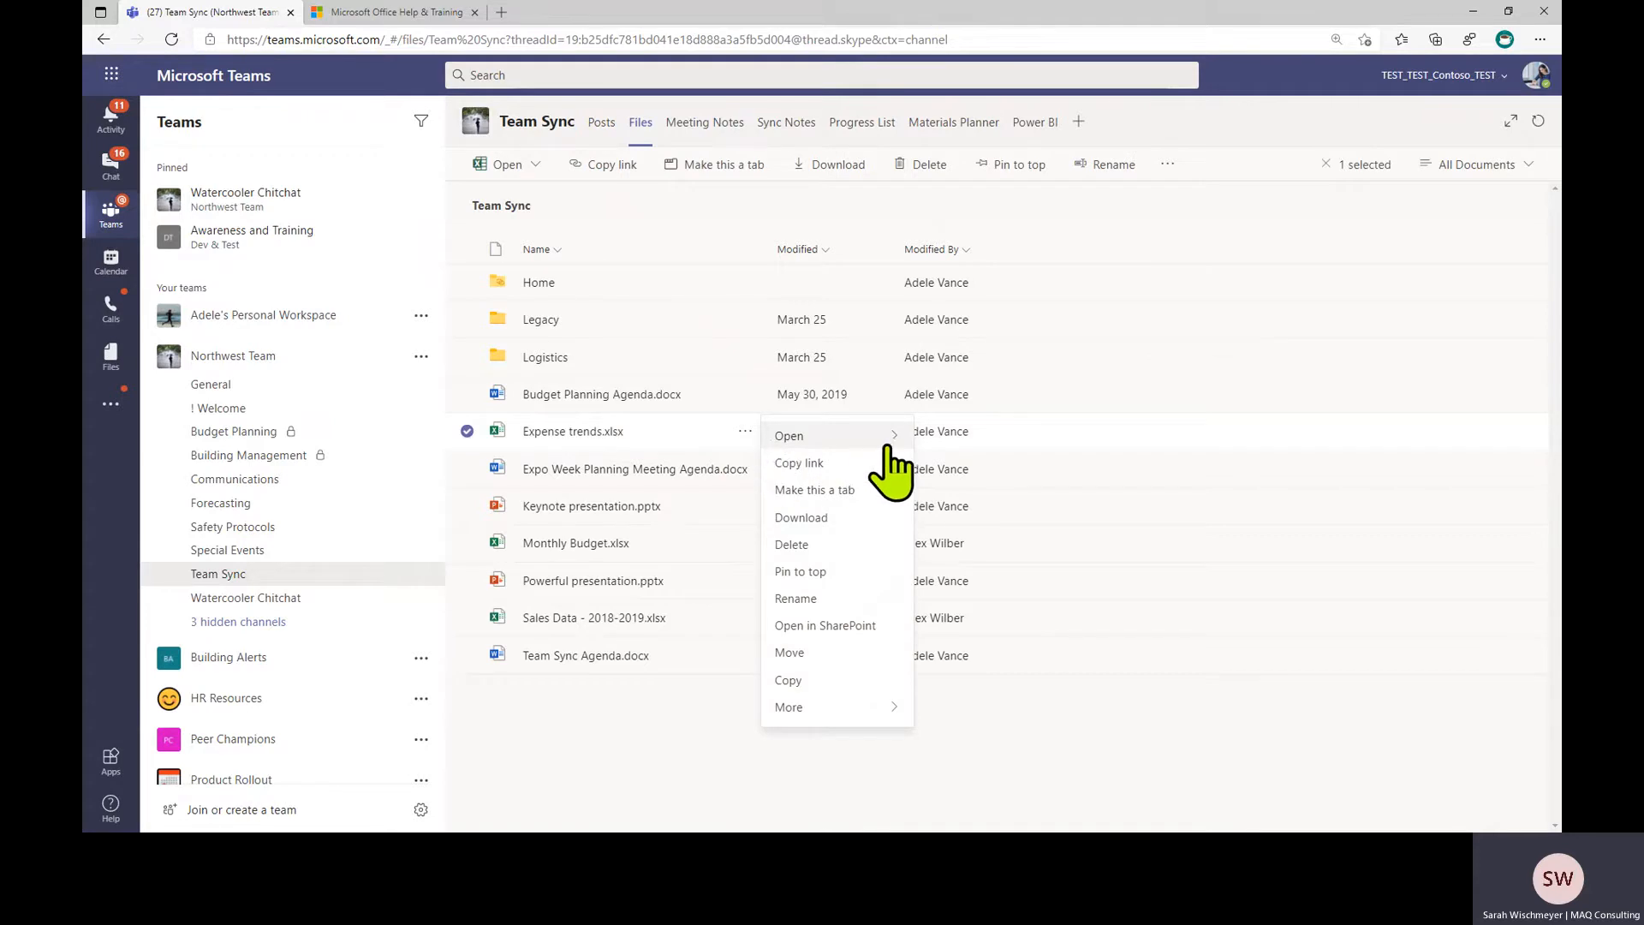
pyautogui.moveTo(893, 447)
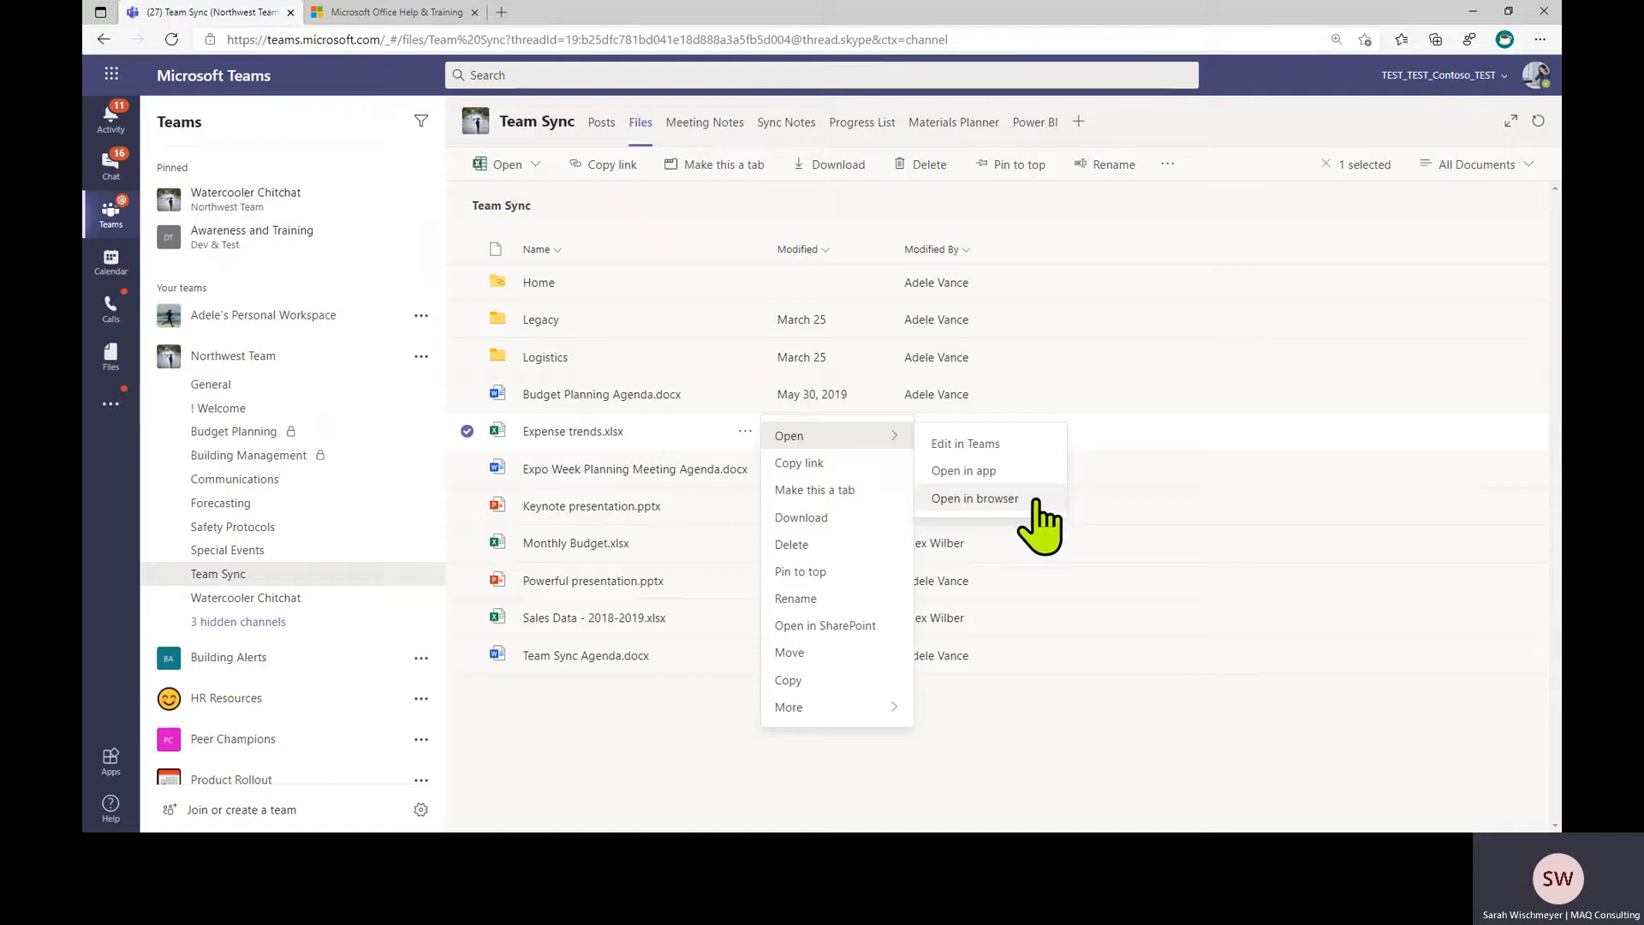
pyautogui.click(1190, 147)
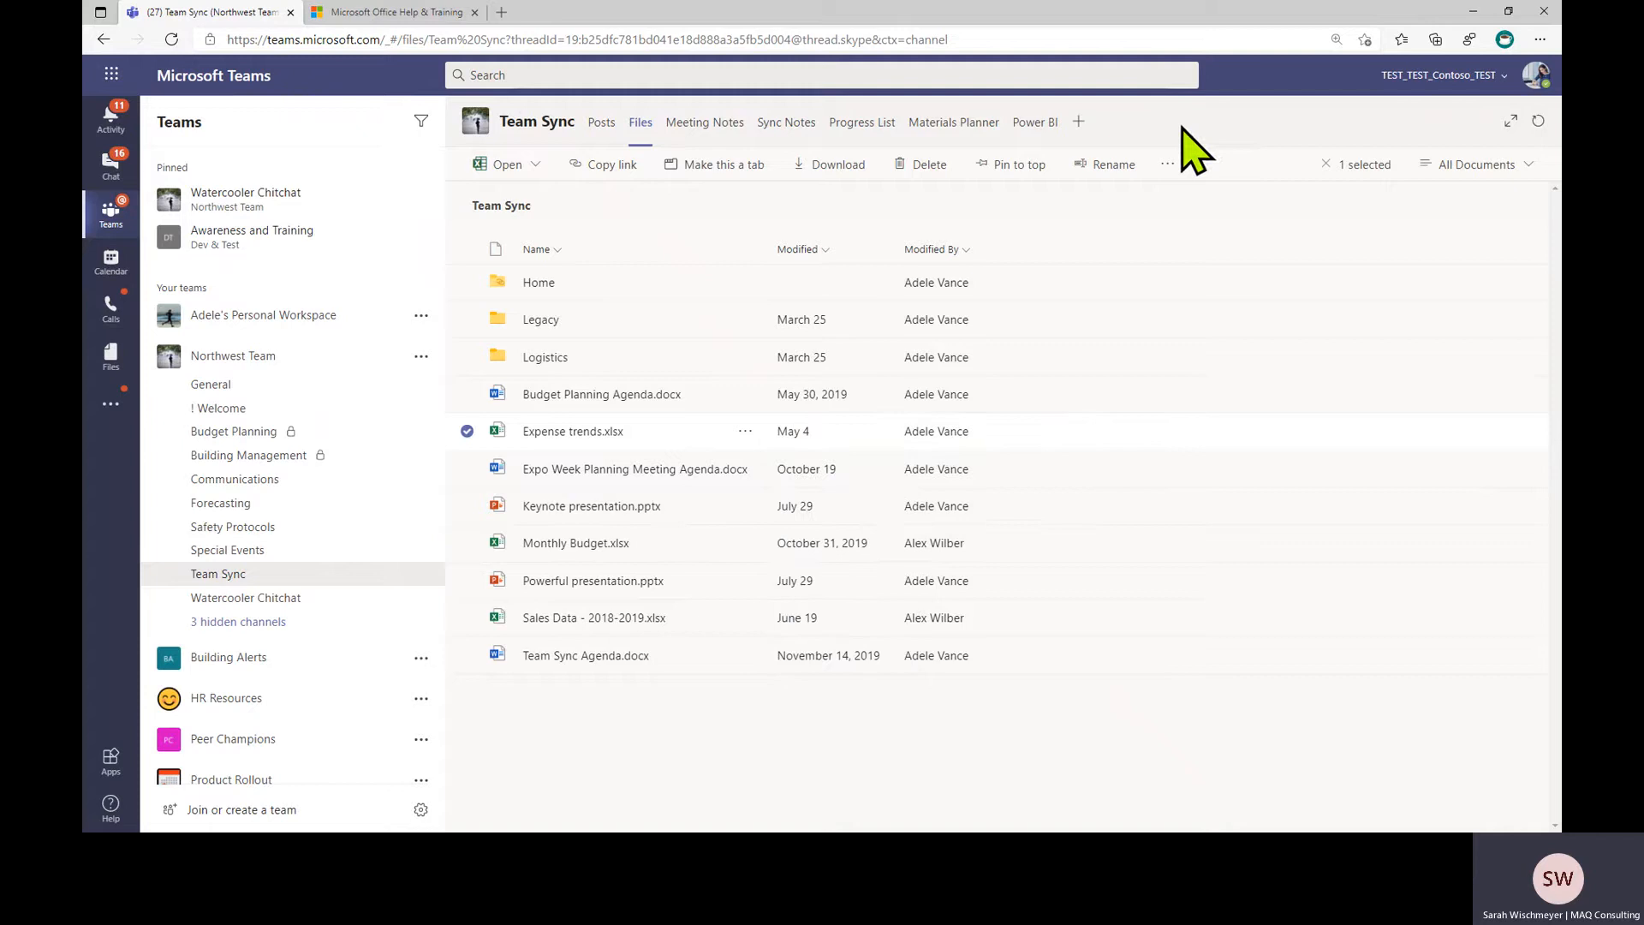
pyautogui.click(832, 167)
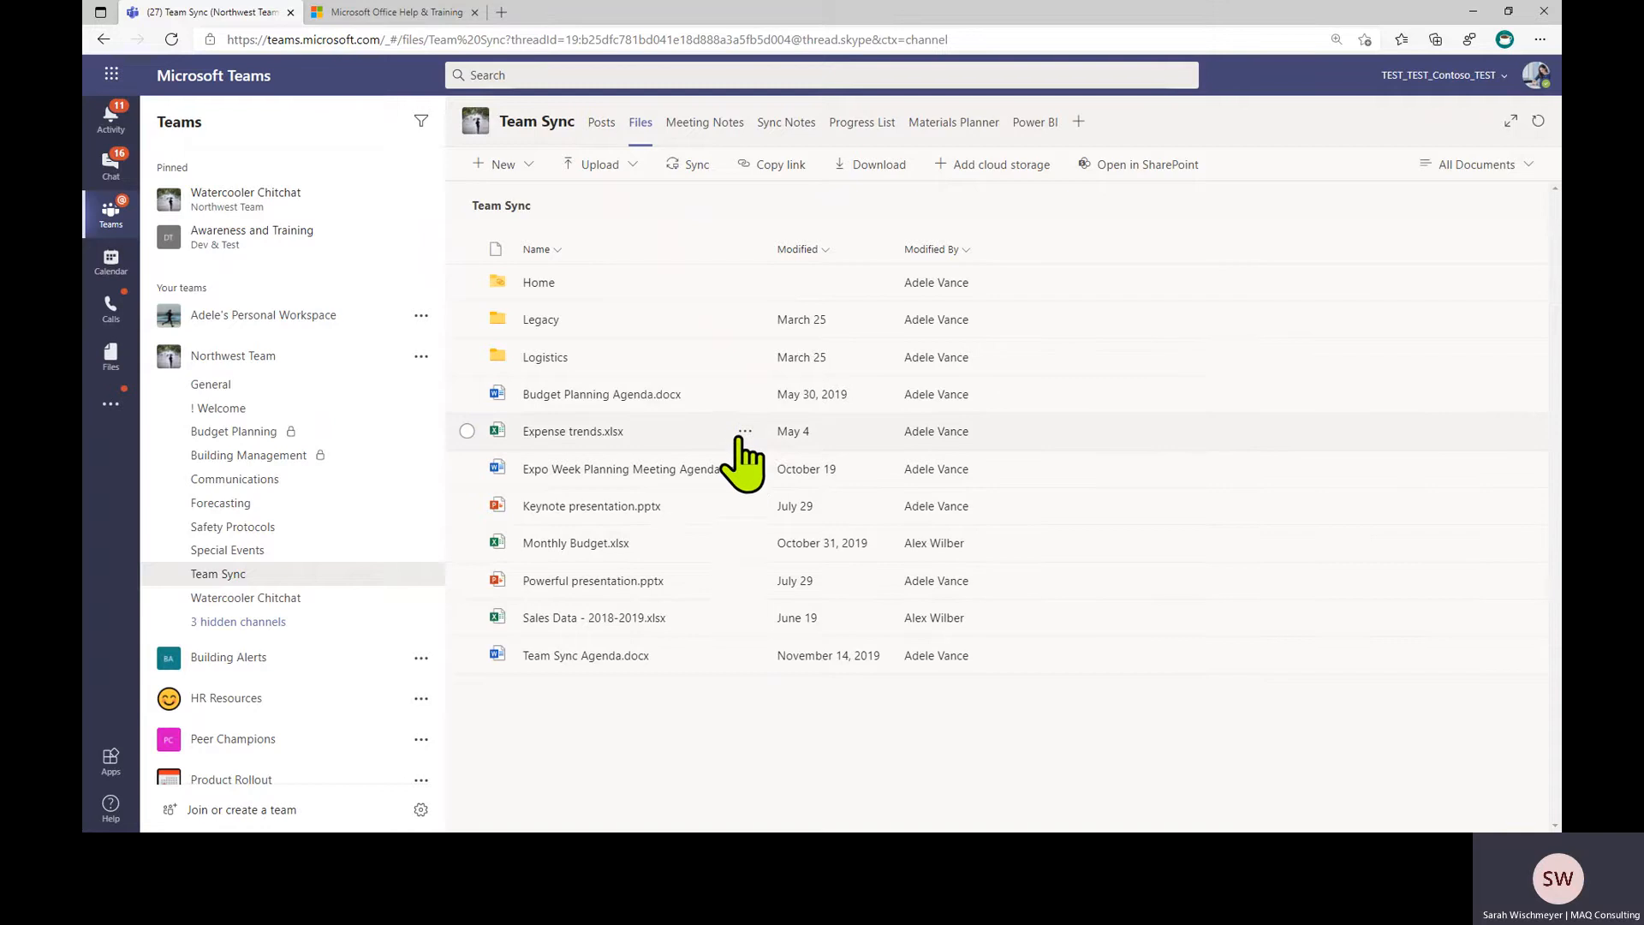
# Pin Expense trends.xlsx above the Team Sync file list, open it from its pinned thumbnail and close it again
pyautogui.click(743, 432)
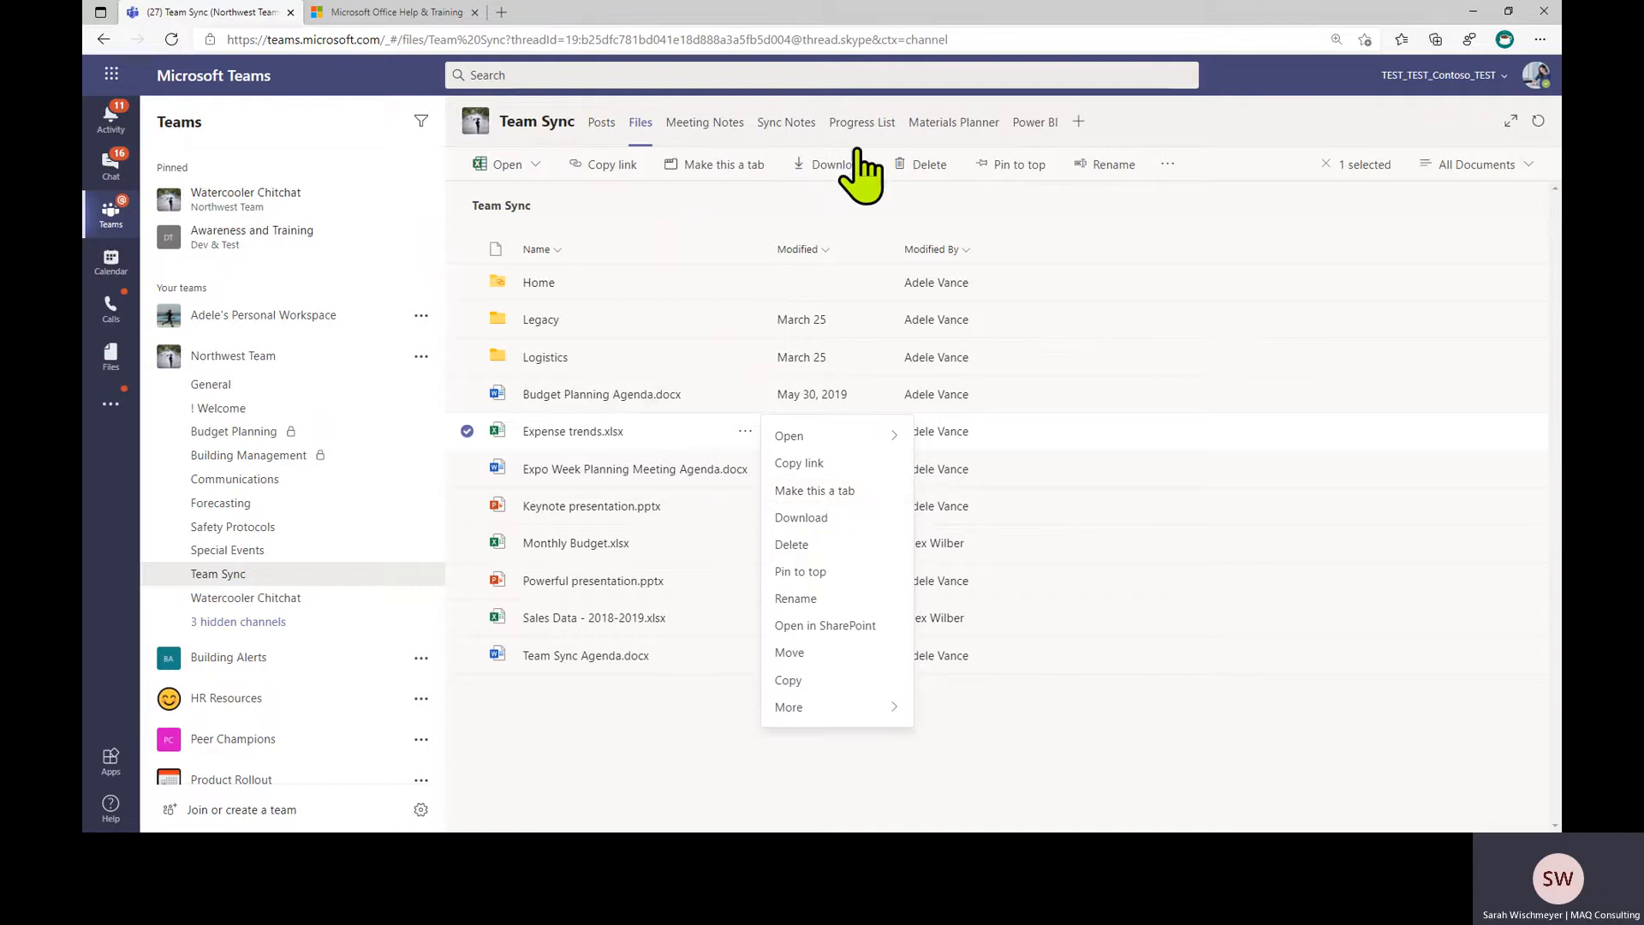
pyautogui.click(812, 581)
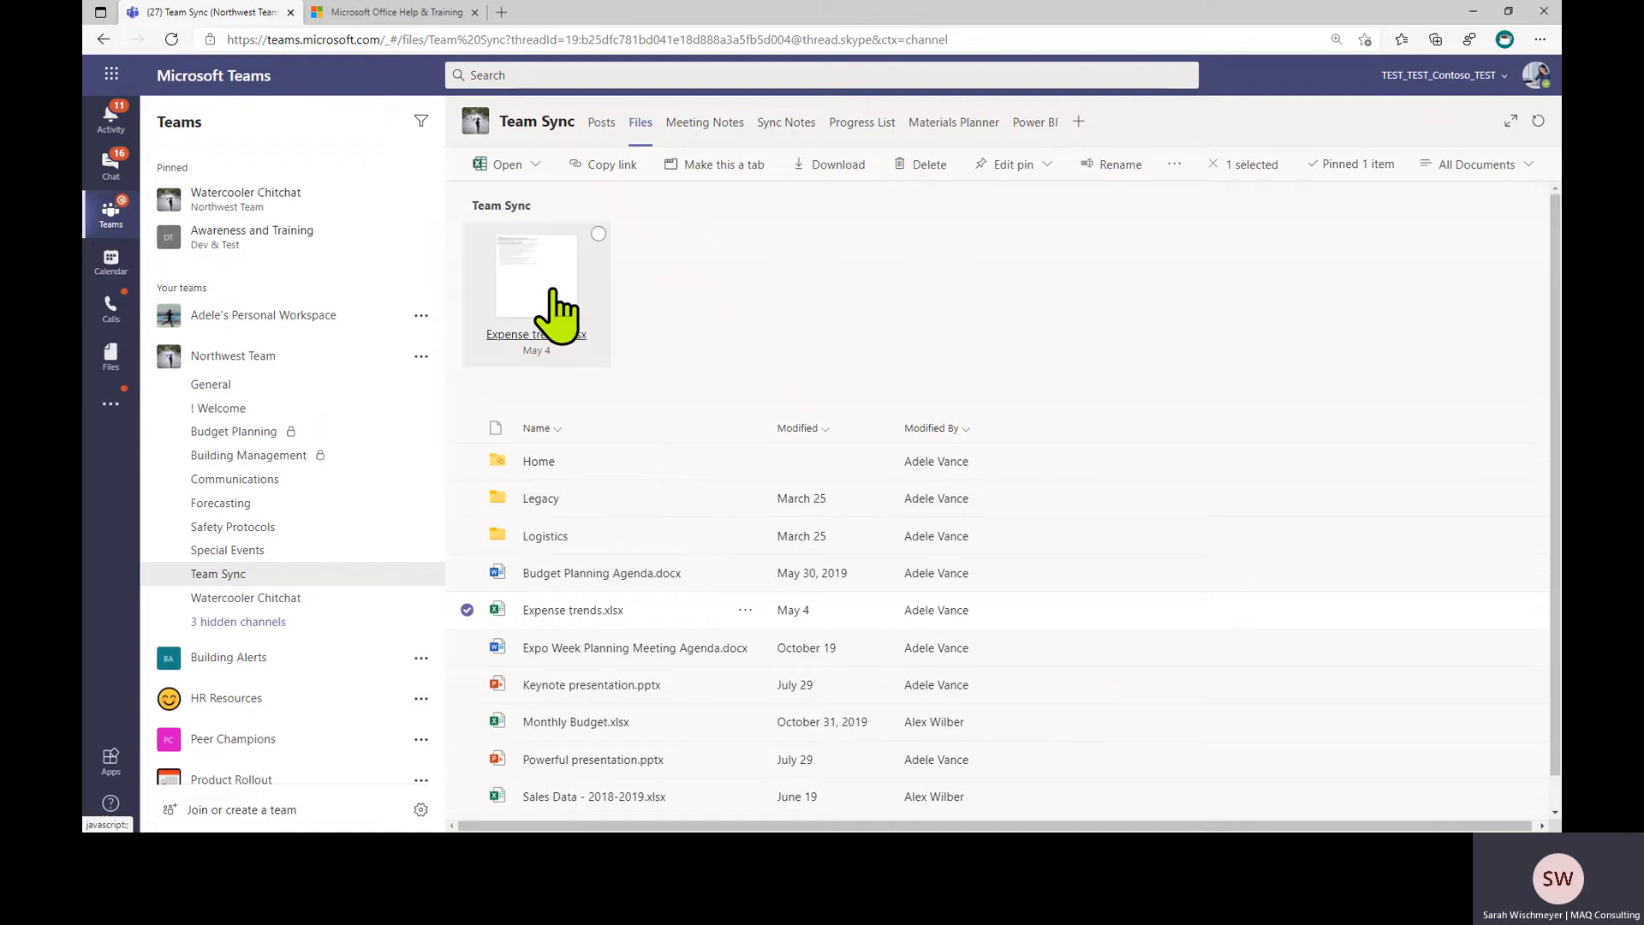
pyautogui.click(553, 291)
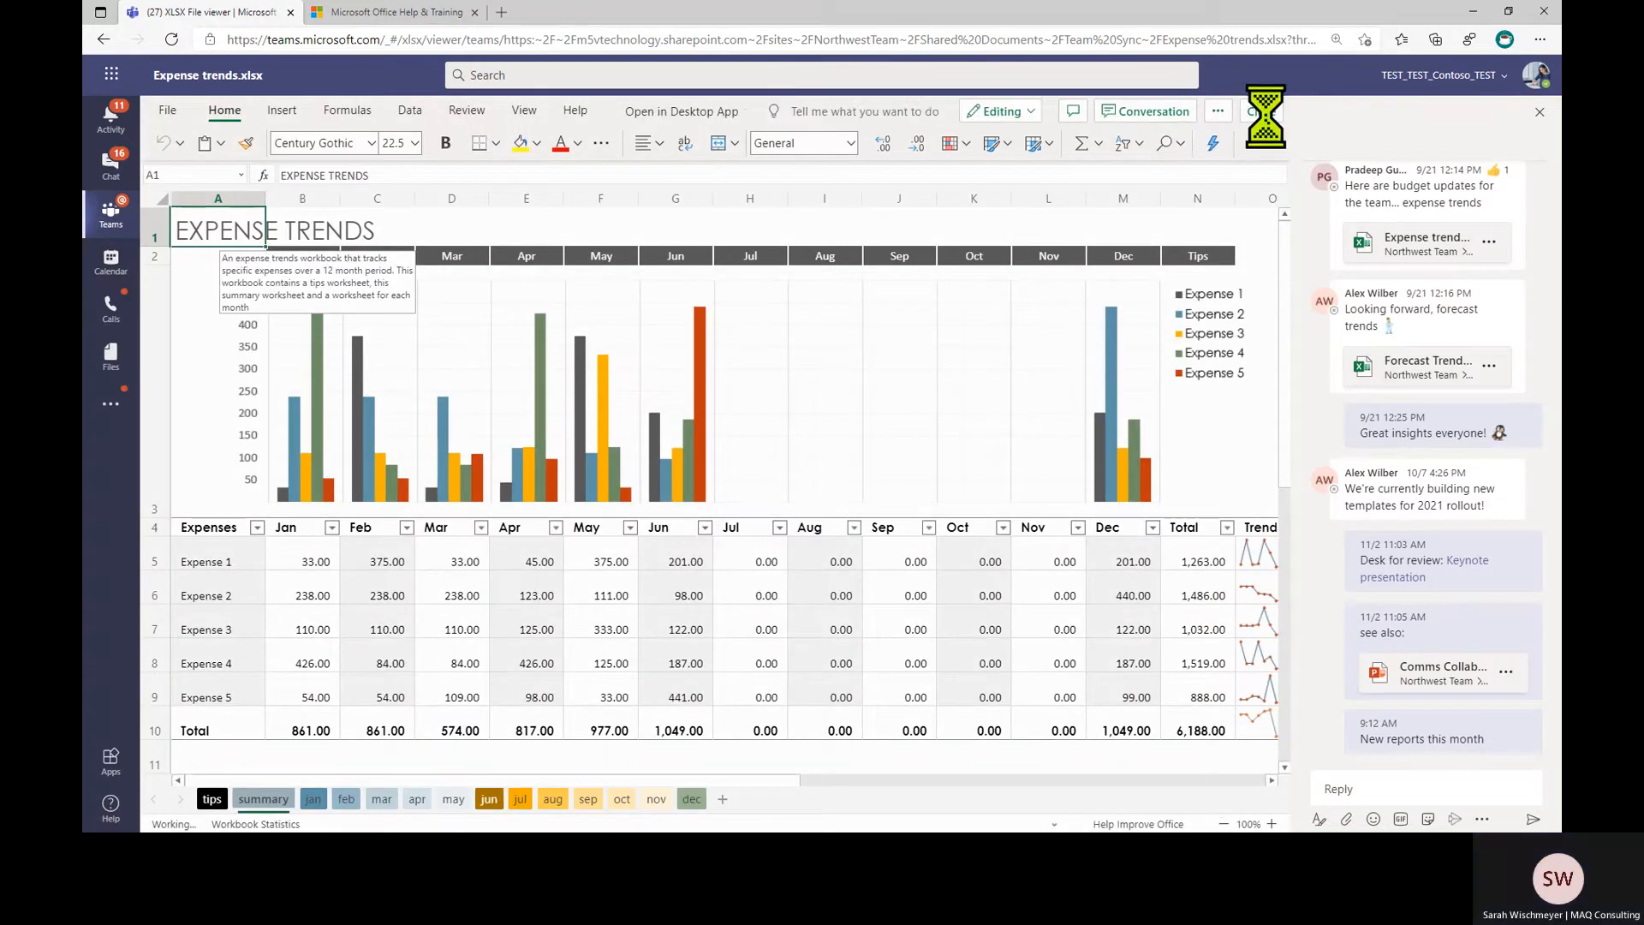
pyautogui.click(1266, 113)
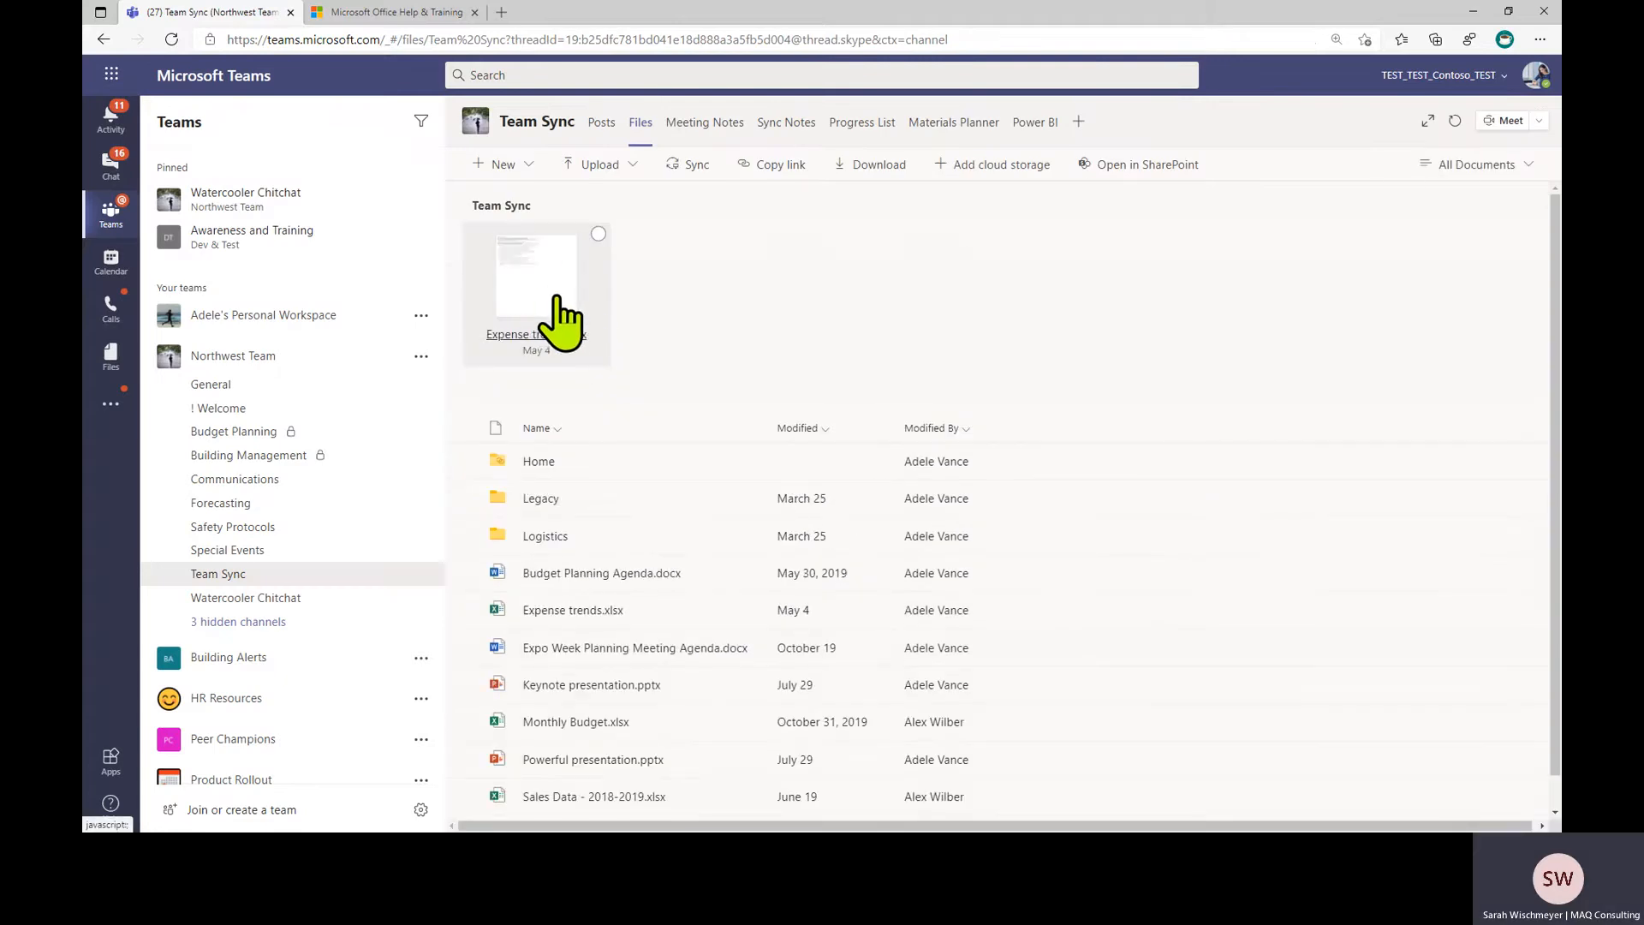
# Unpin Expense trends.xlsx from the area above the Team Sync file list
pyautogui.click(597, 236)
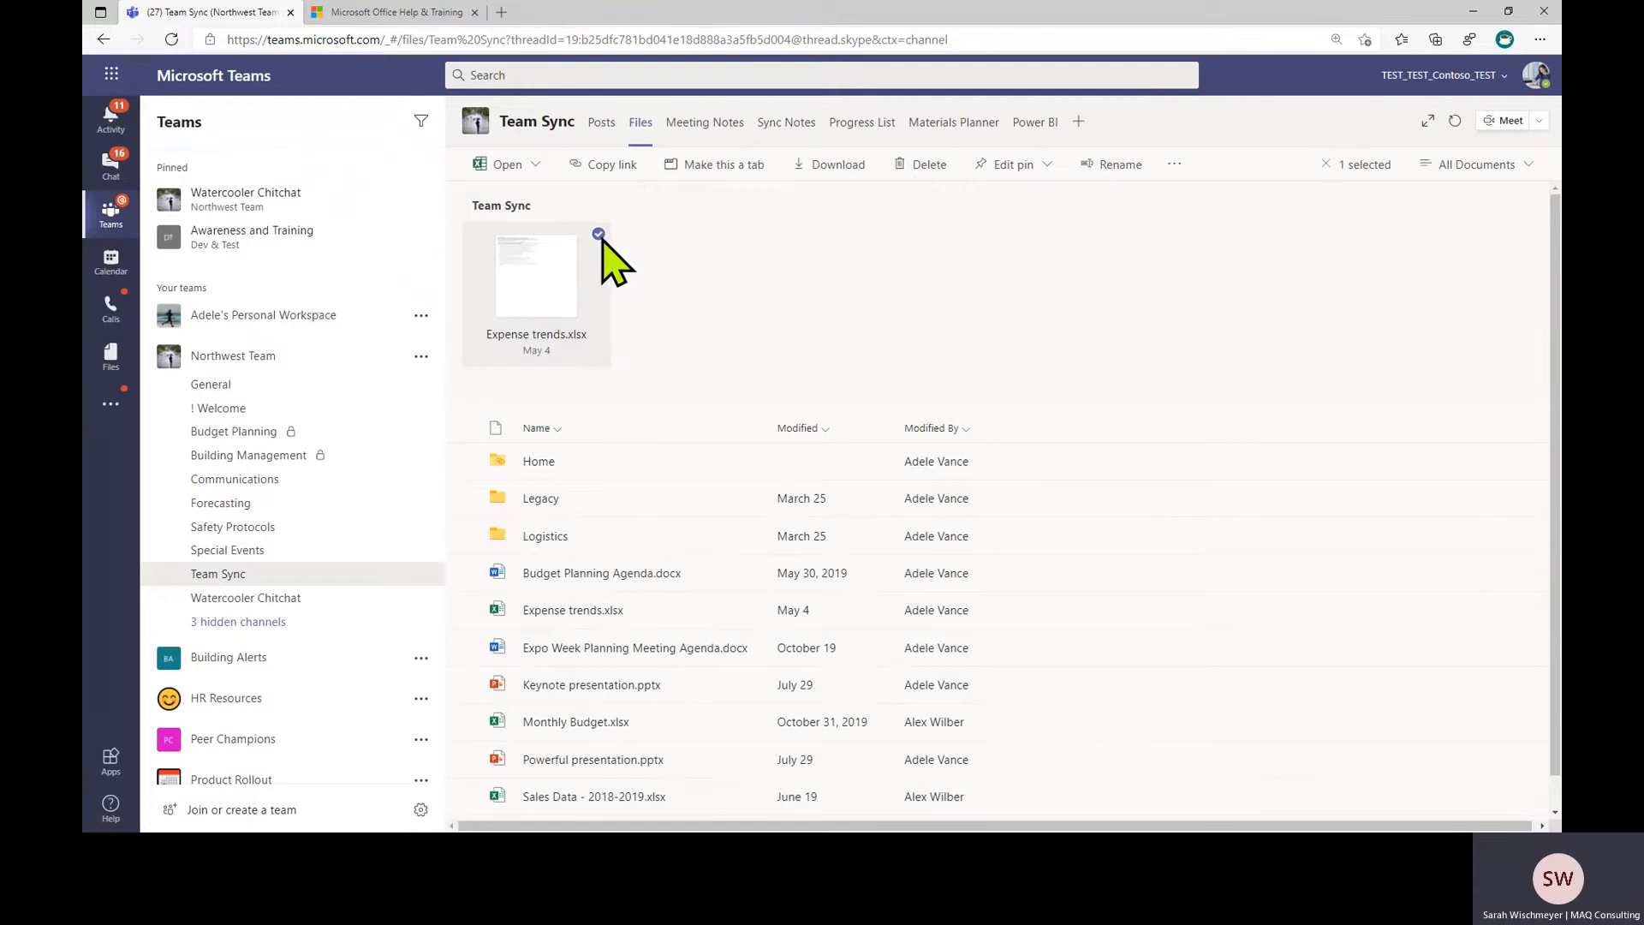
pyautogui.click(1047, 165)
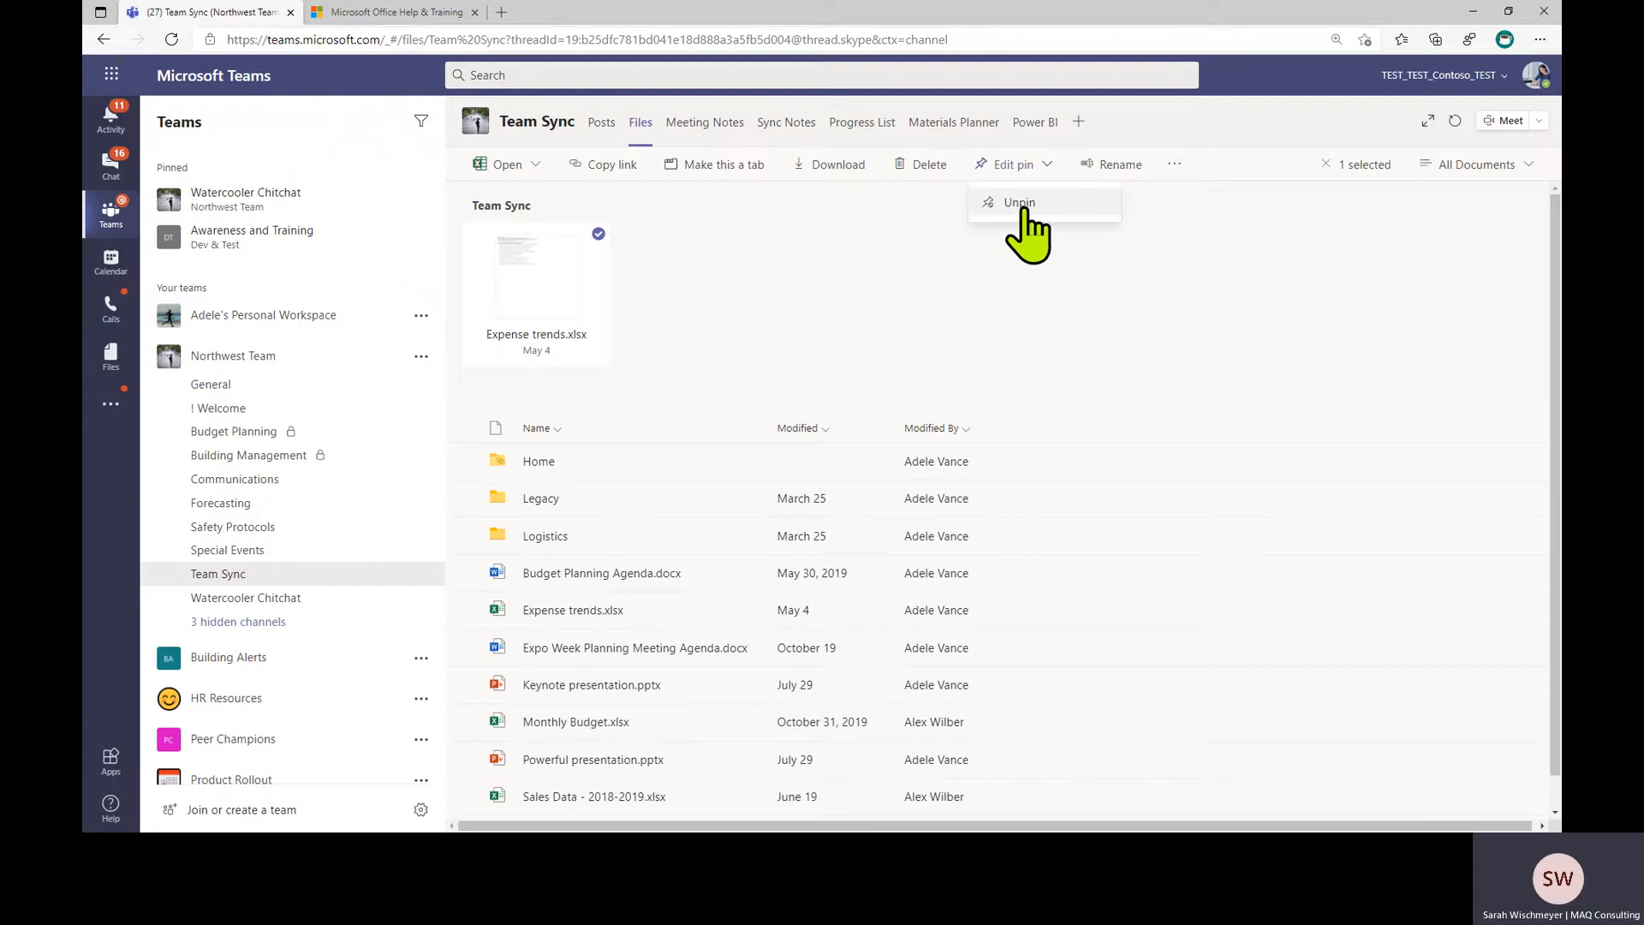
pyautogui.rightClick(572, 301)
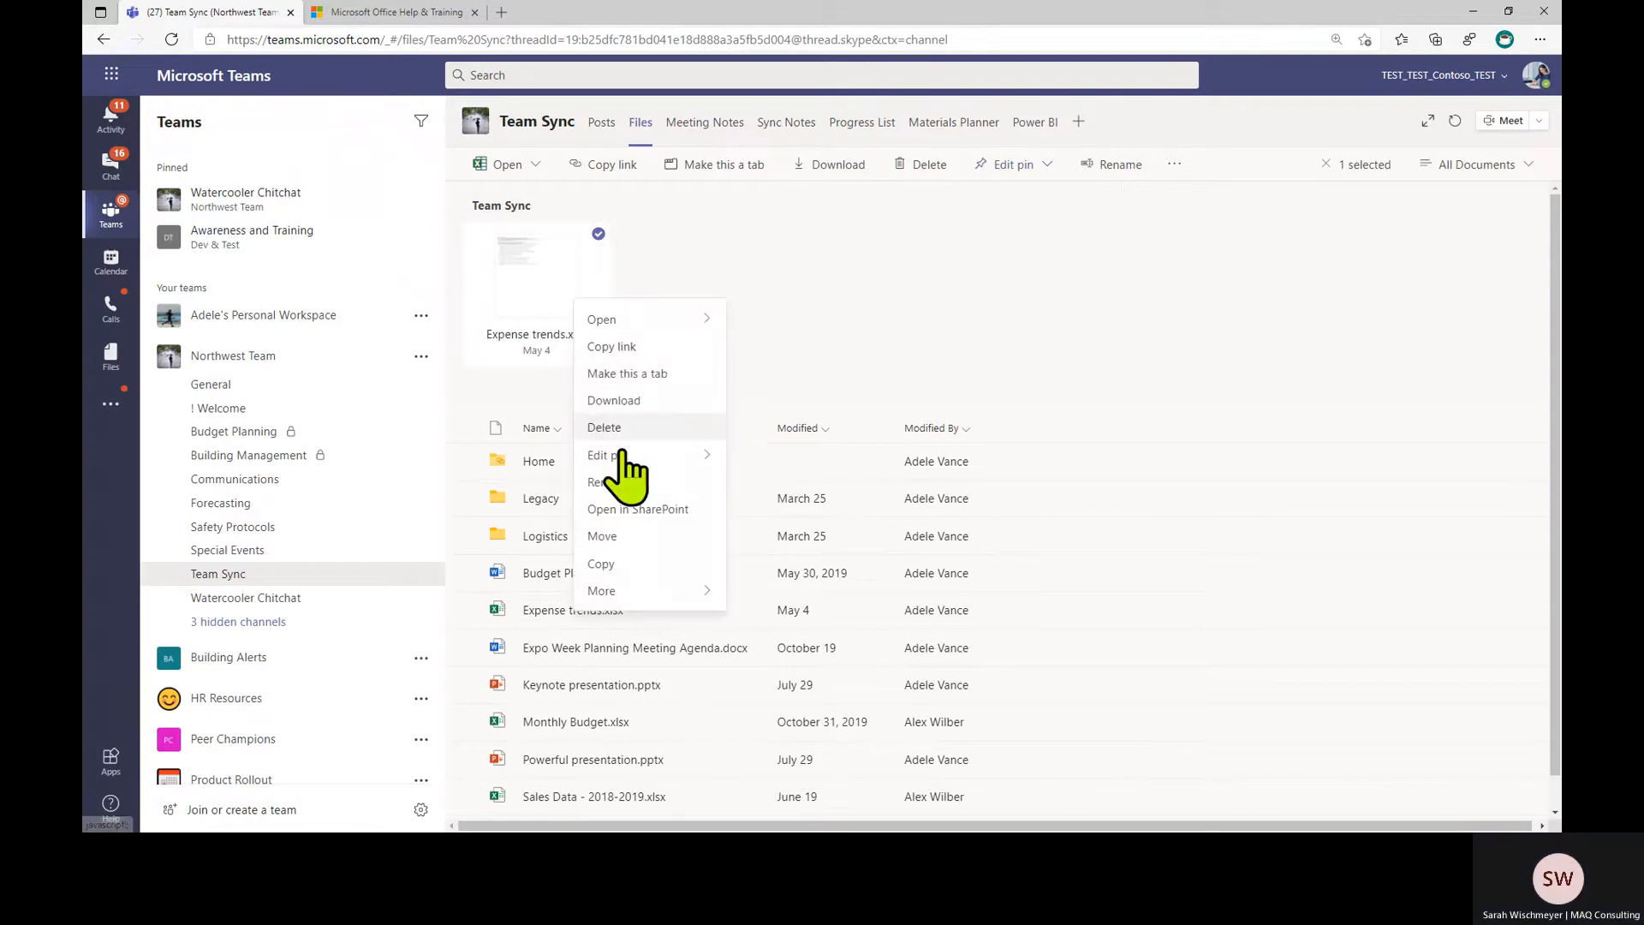
pyautogui.moveTo(621, 454)
pyautogui.click(780, 463)
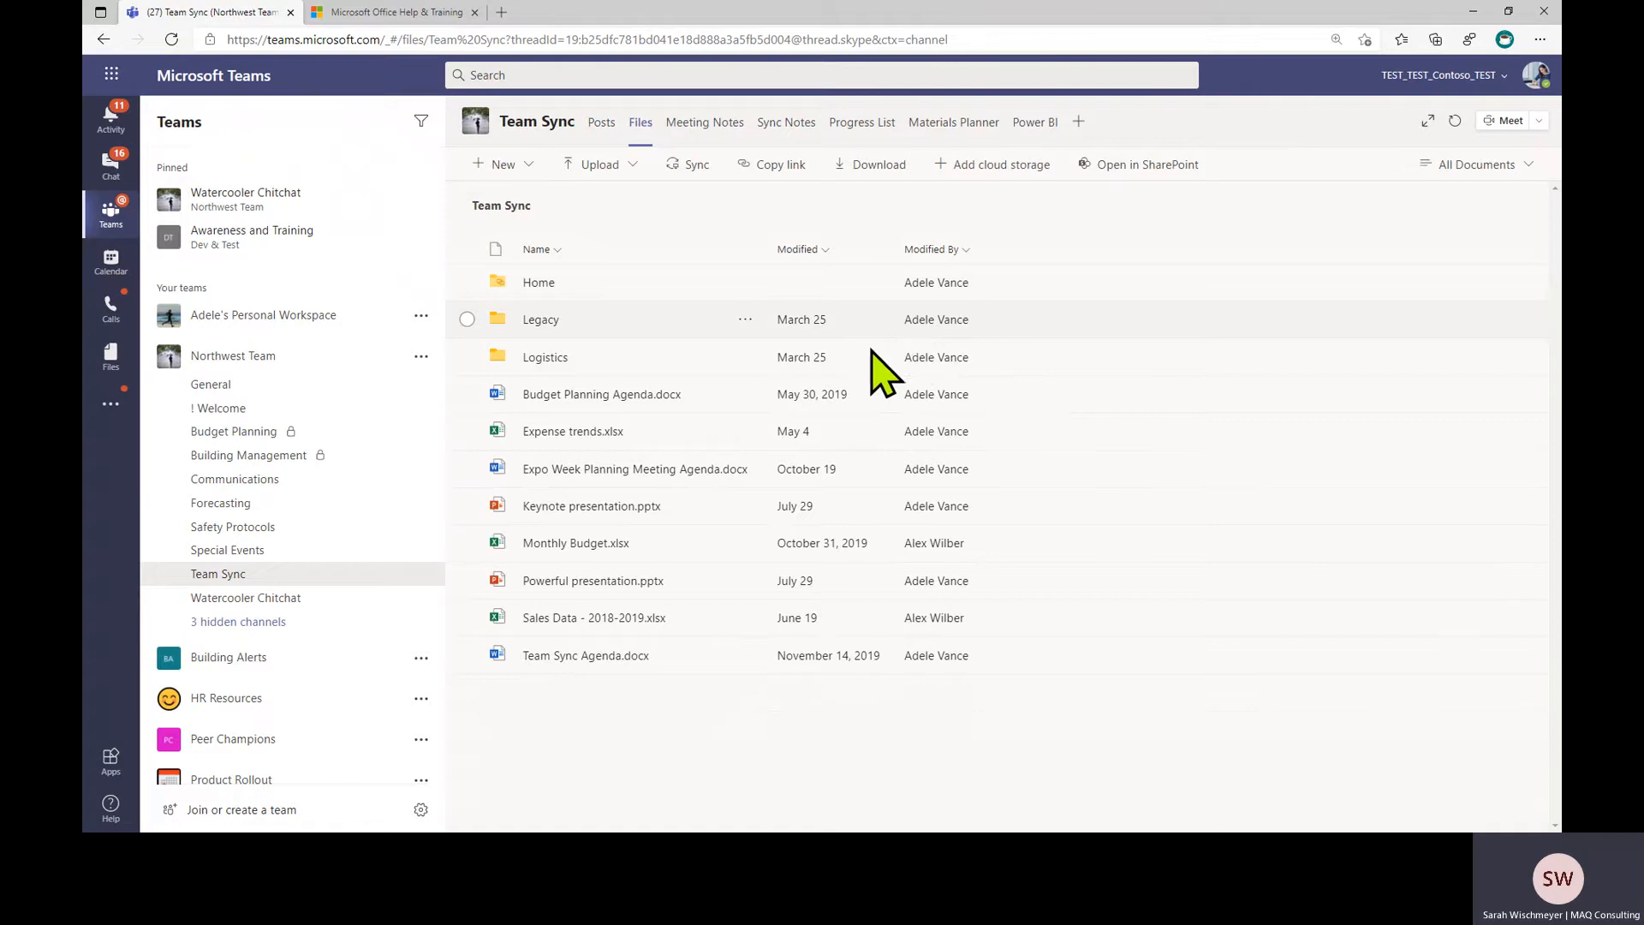
# Review the available file actions for Expense trends.xlsx and open the Team Sync channel's files in SharePoint
pyautogui.click(746, 432)
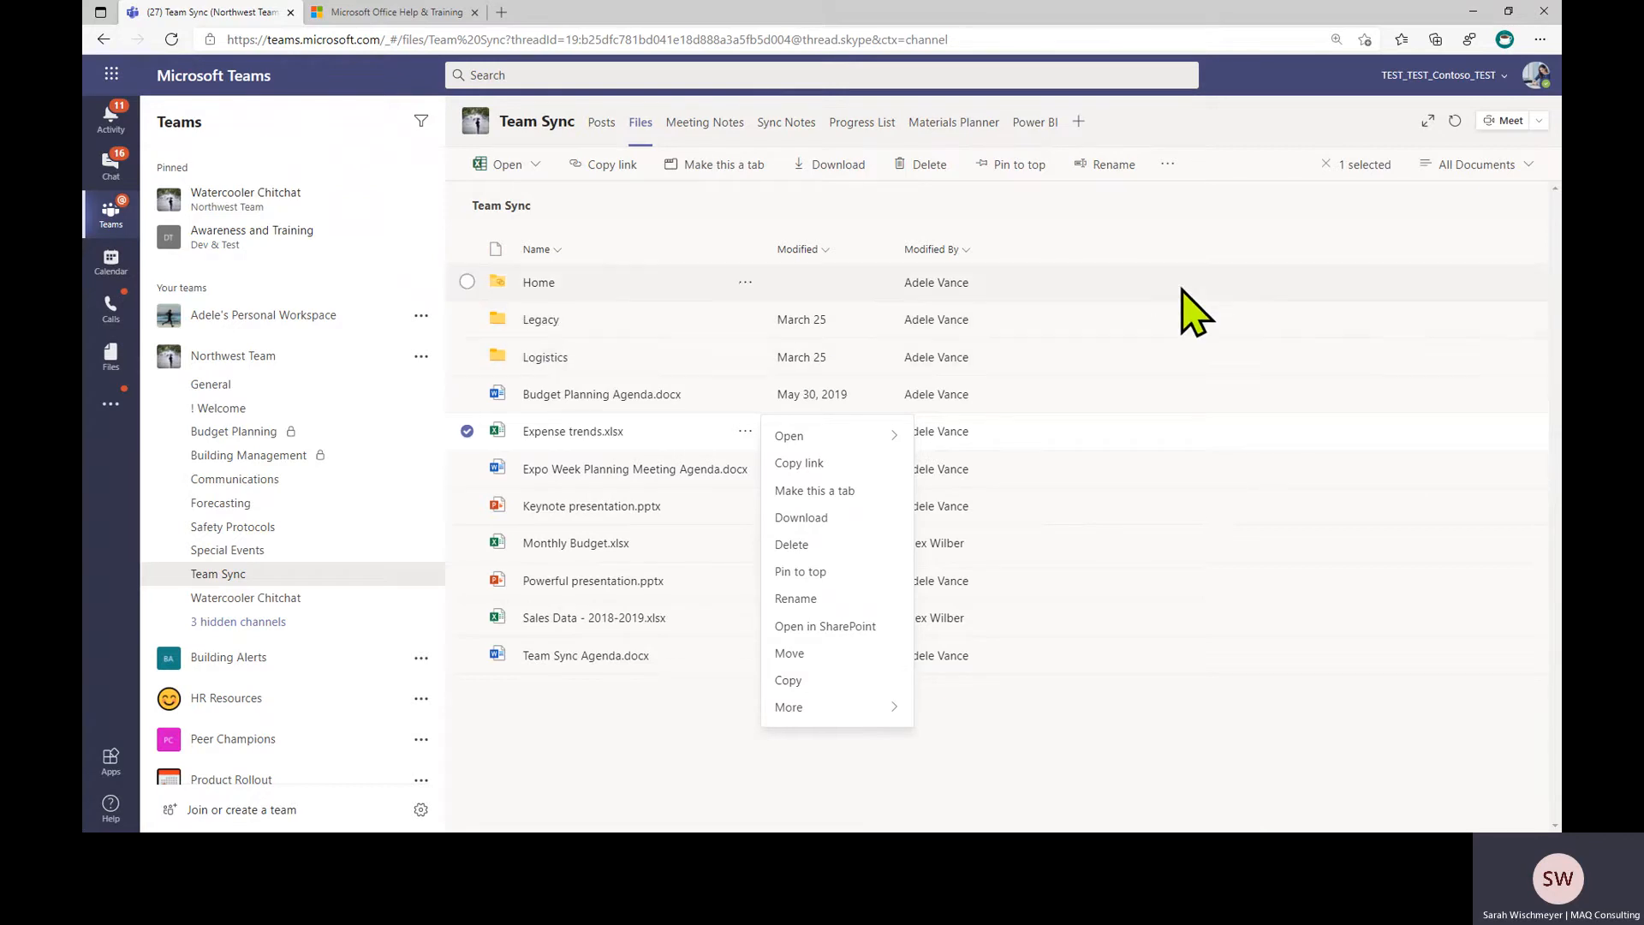
pyautogui.click(1212, 225)
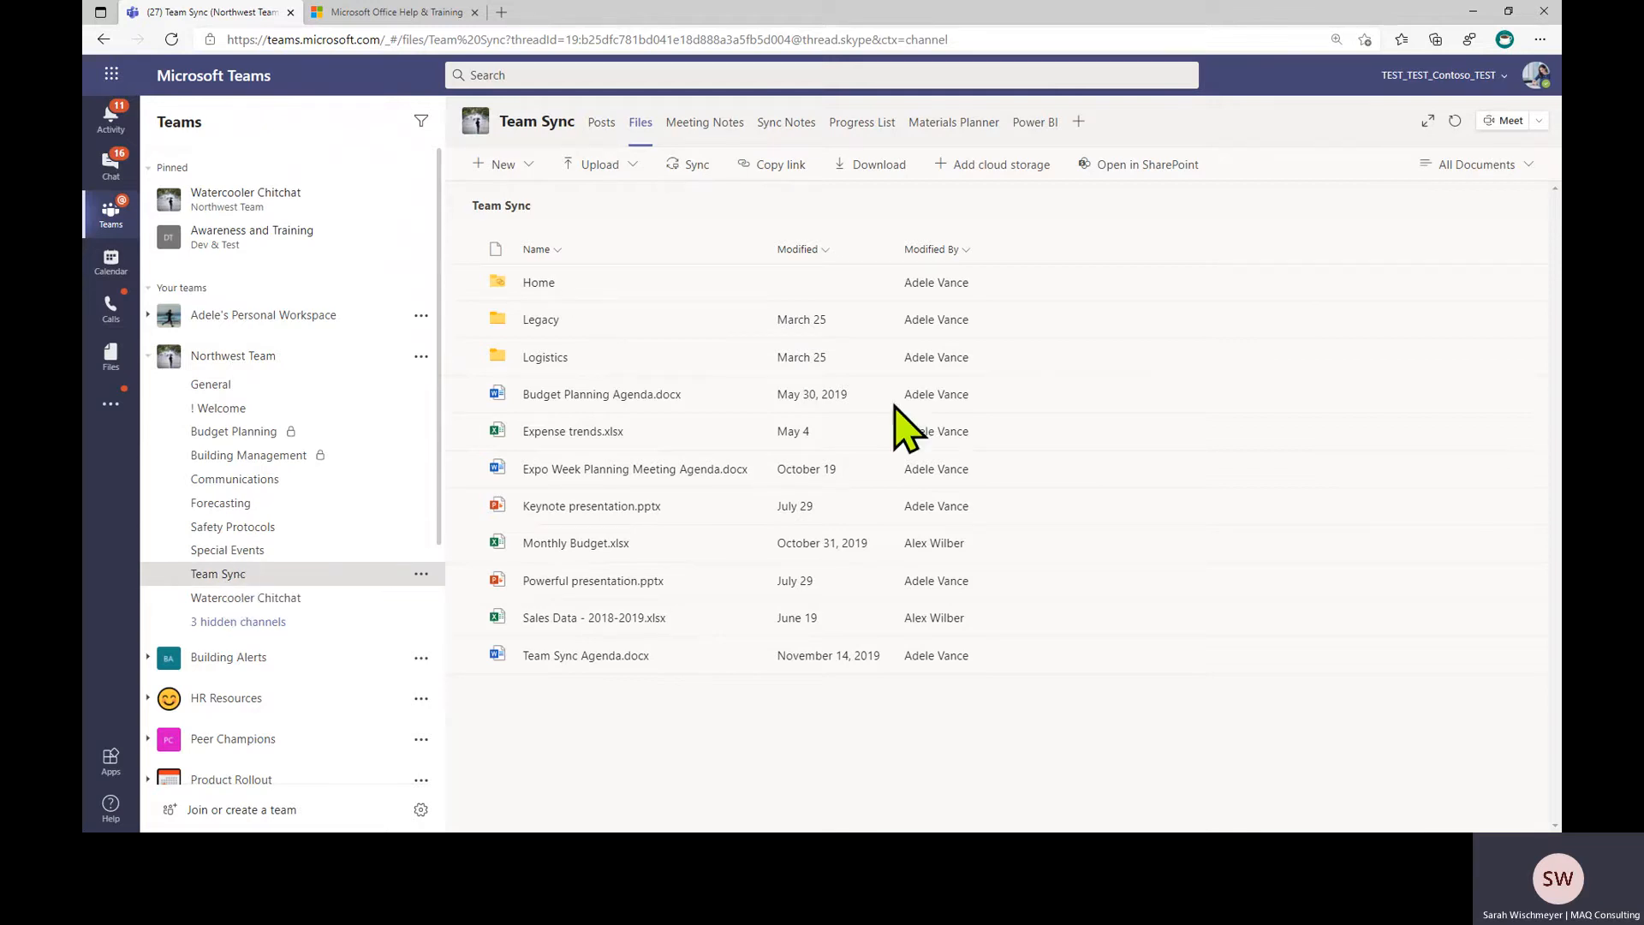
pyautogui.click(1133, 166)
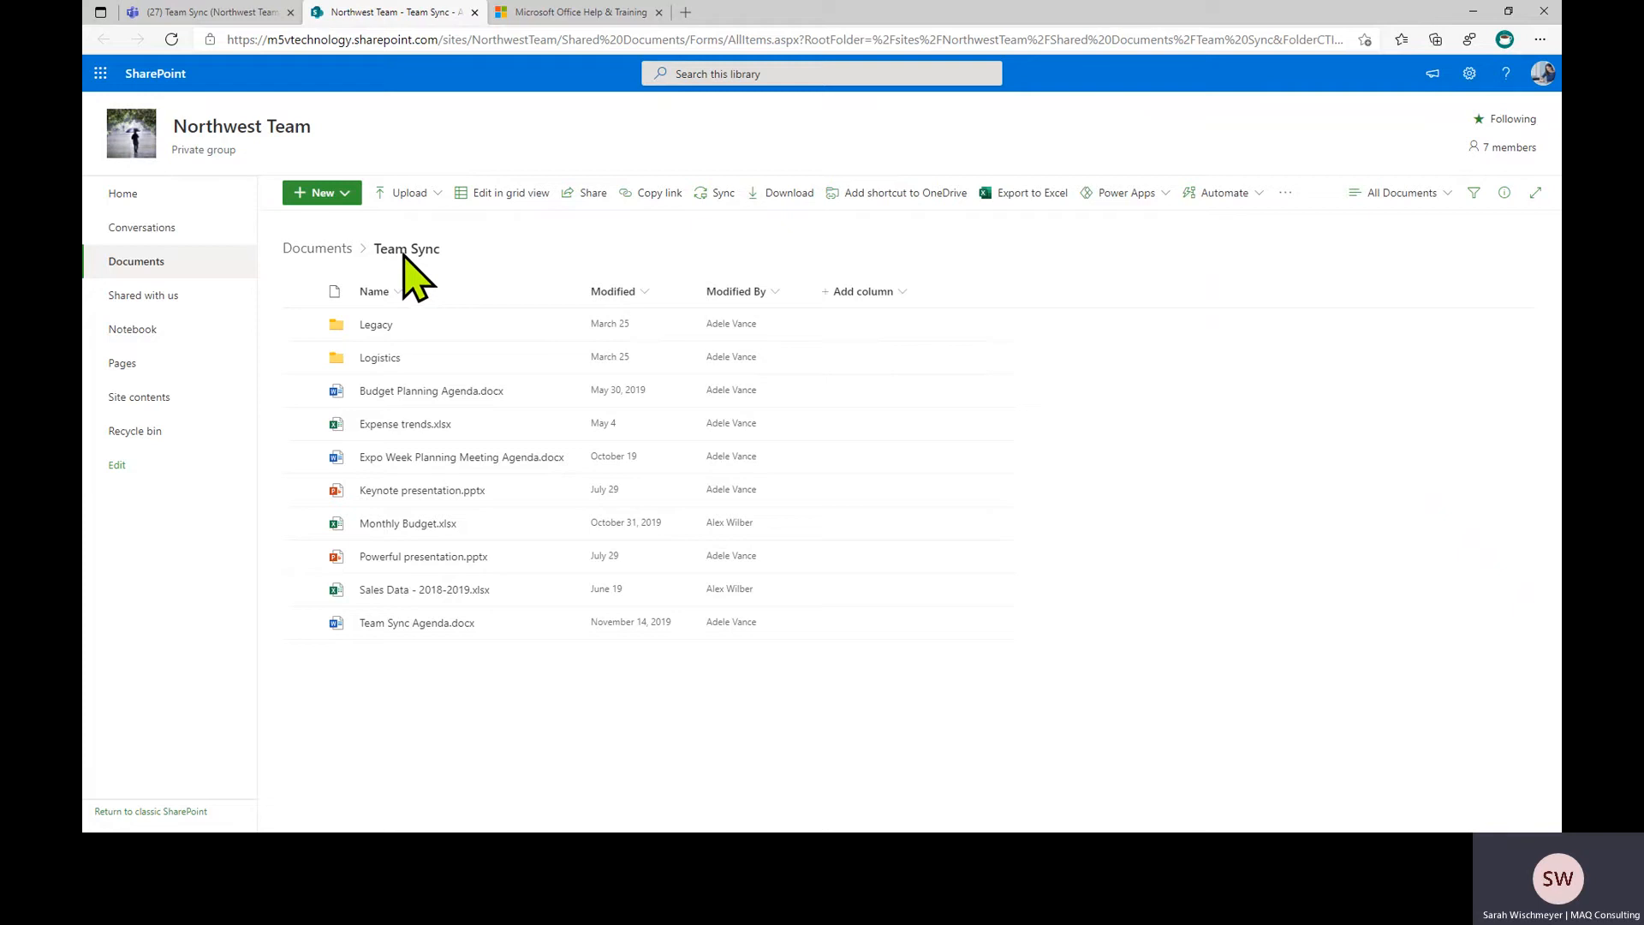
# View the Northwest Team's document library, site contents and recycle bin, selecting the first deleted Inventory List file to check its restore option
pyautogui.click(315, 255)
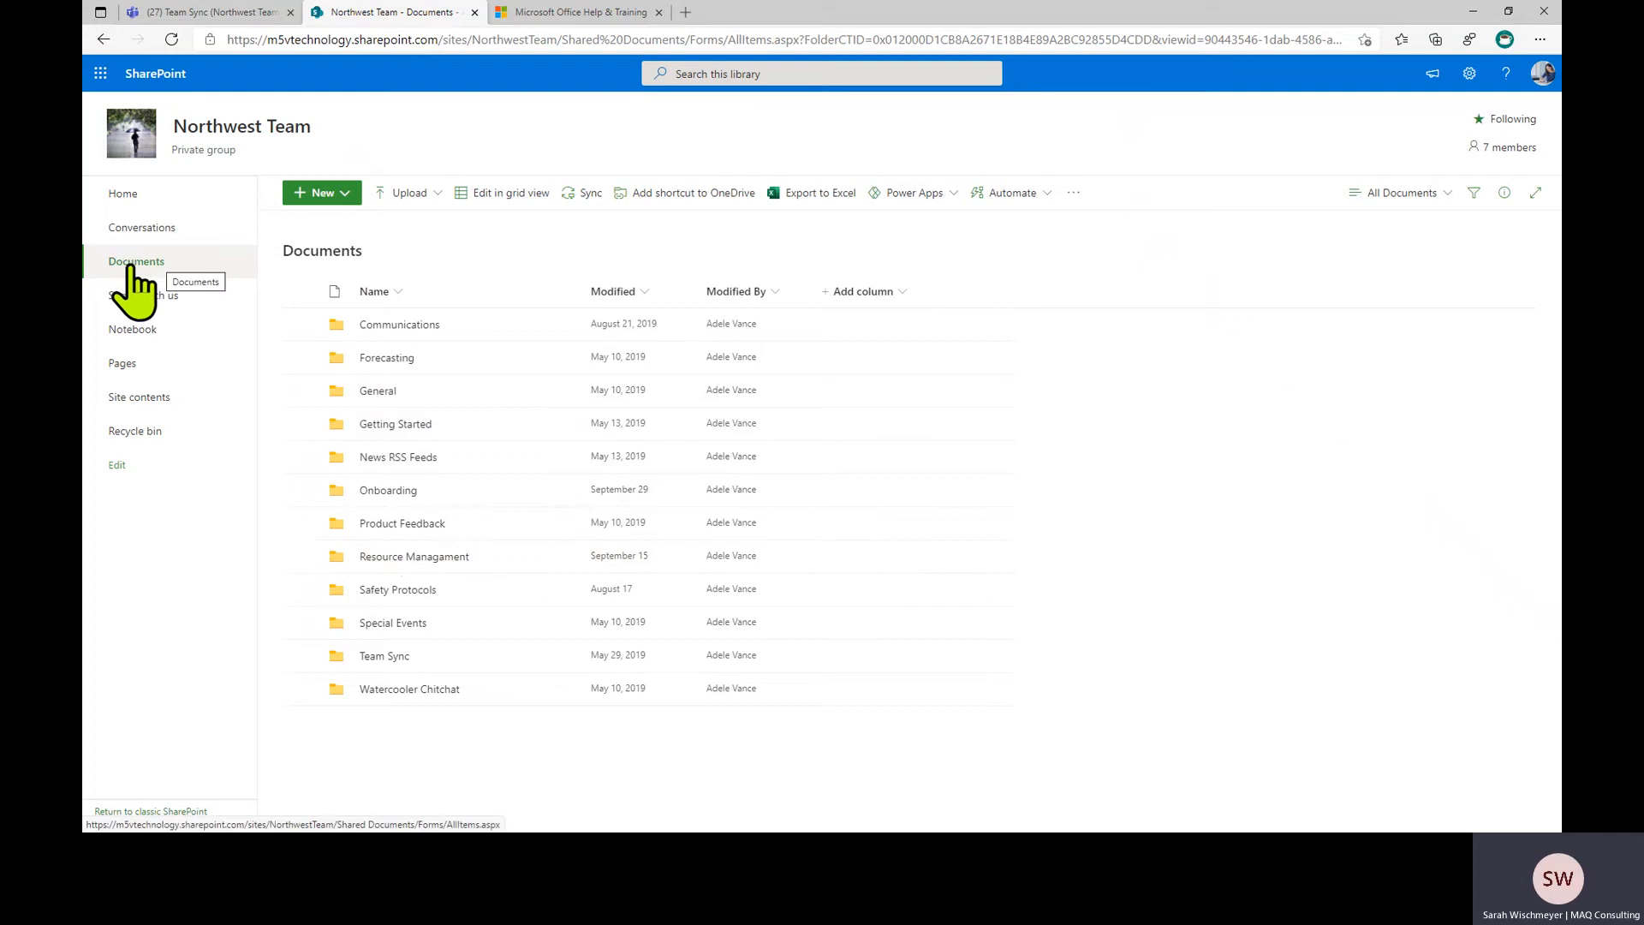
pyautogui.click(129, 397)
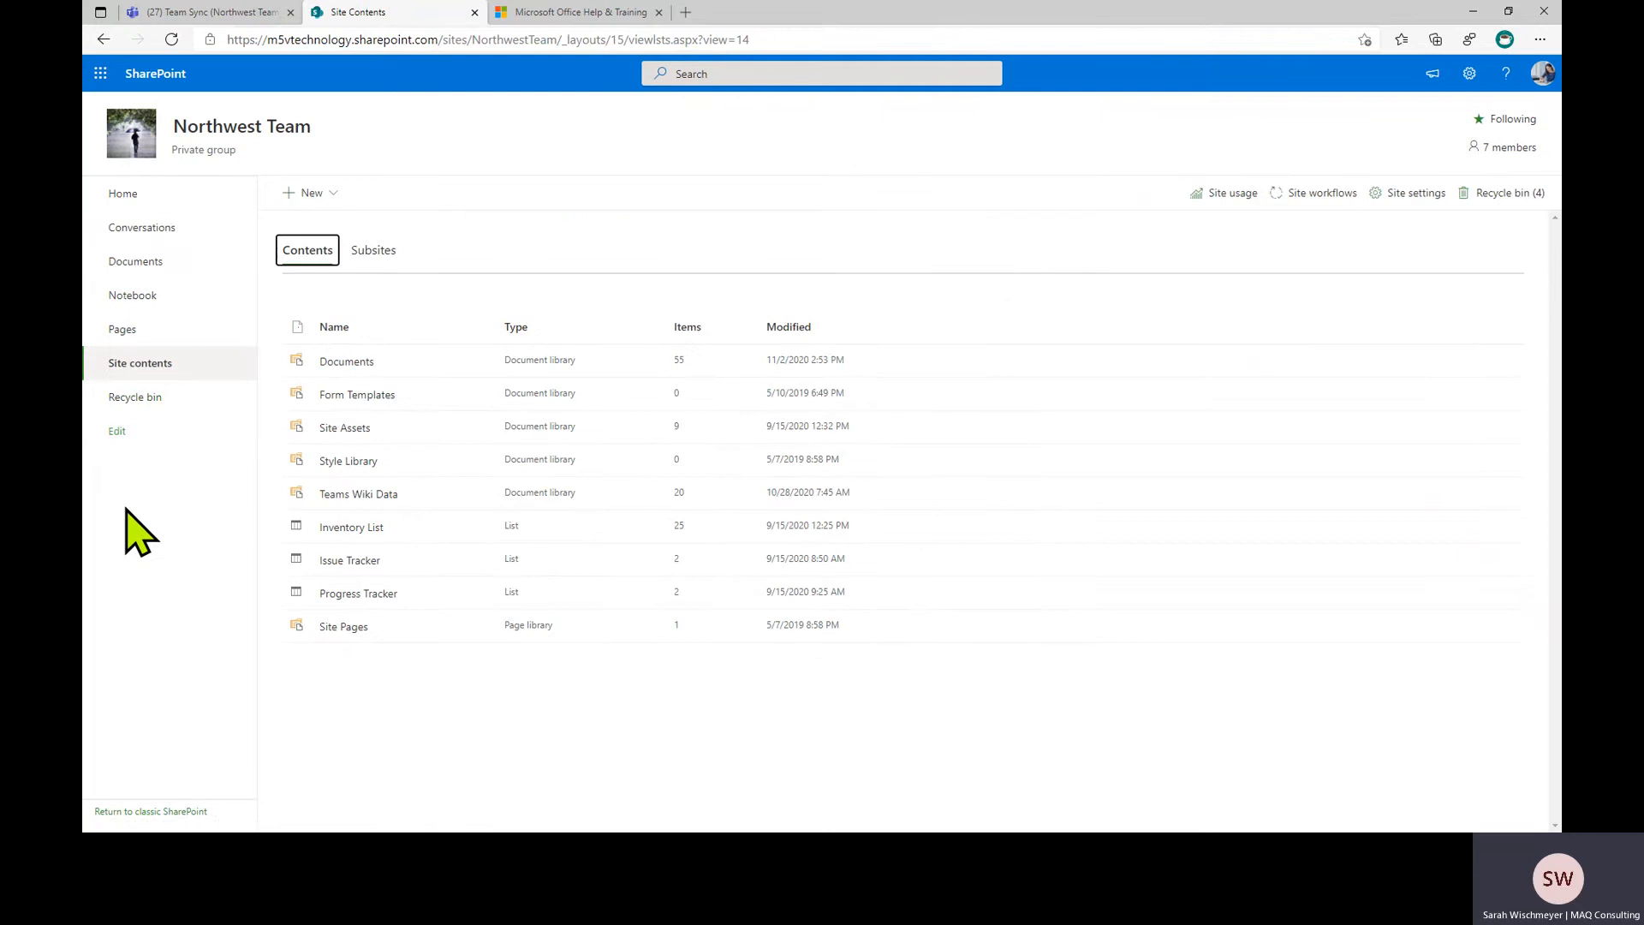
pyautogui.click(130, 398)
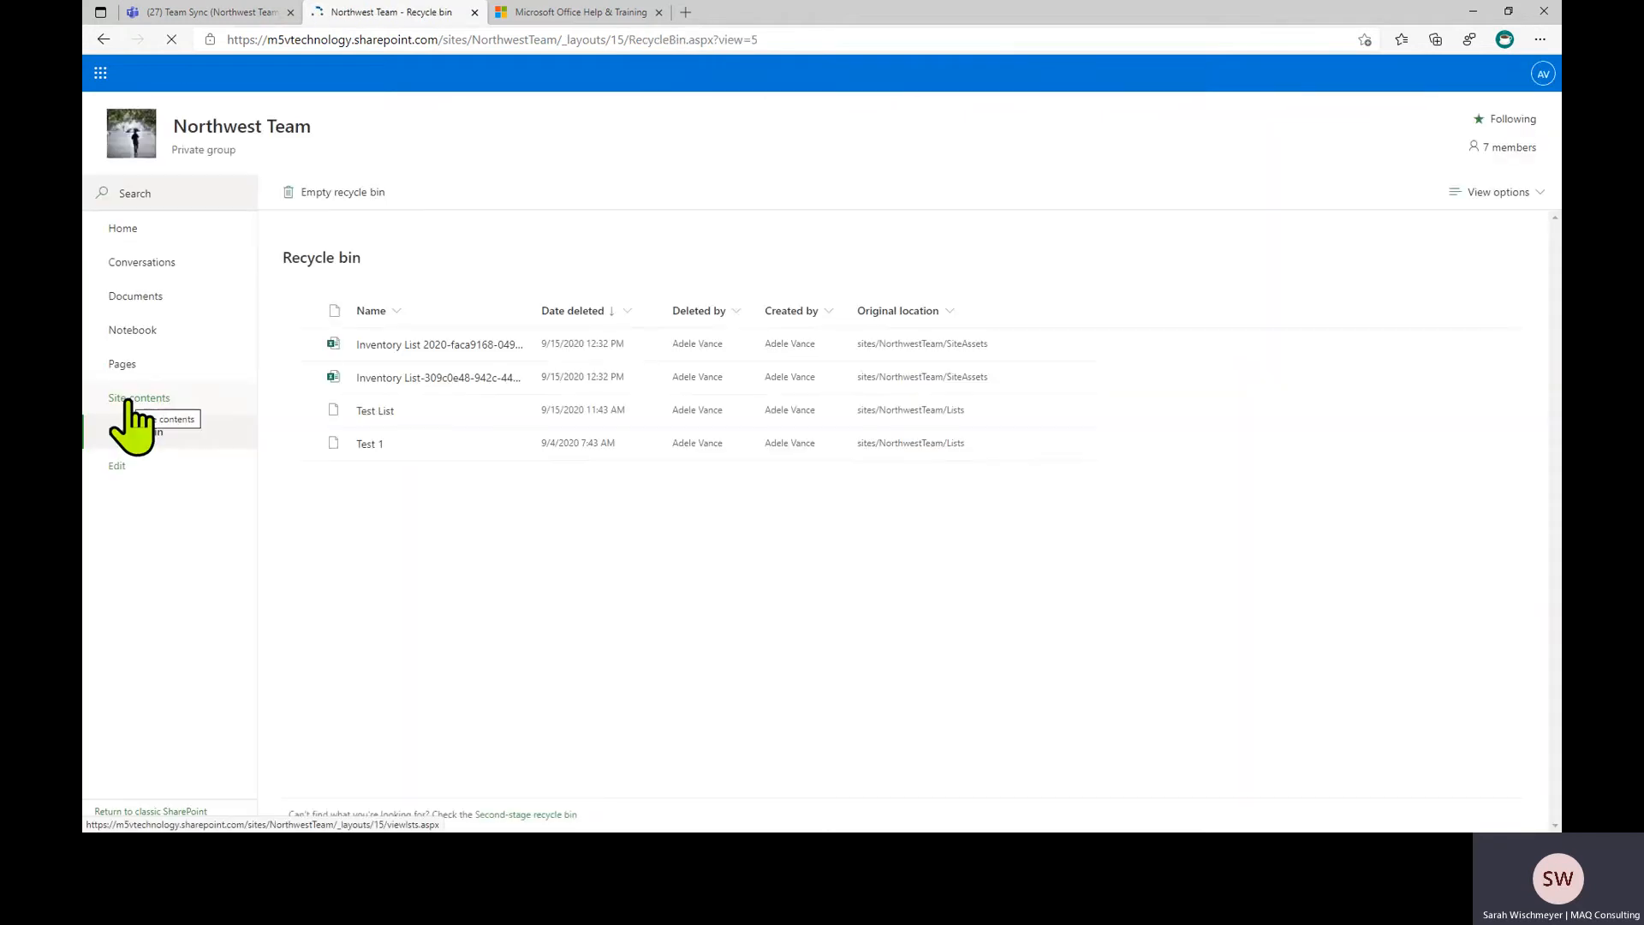
pyautogui.click(301, 345)
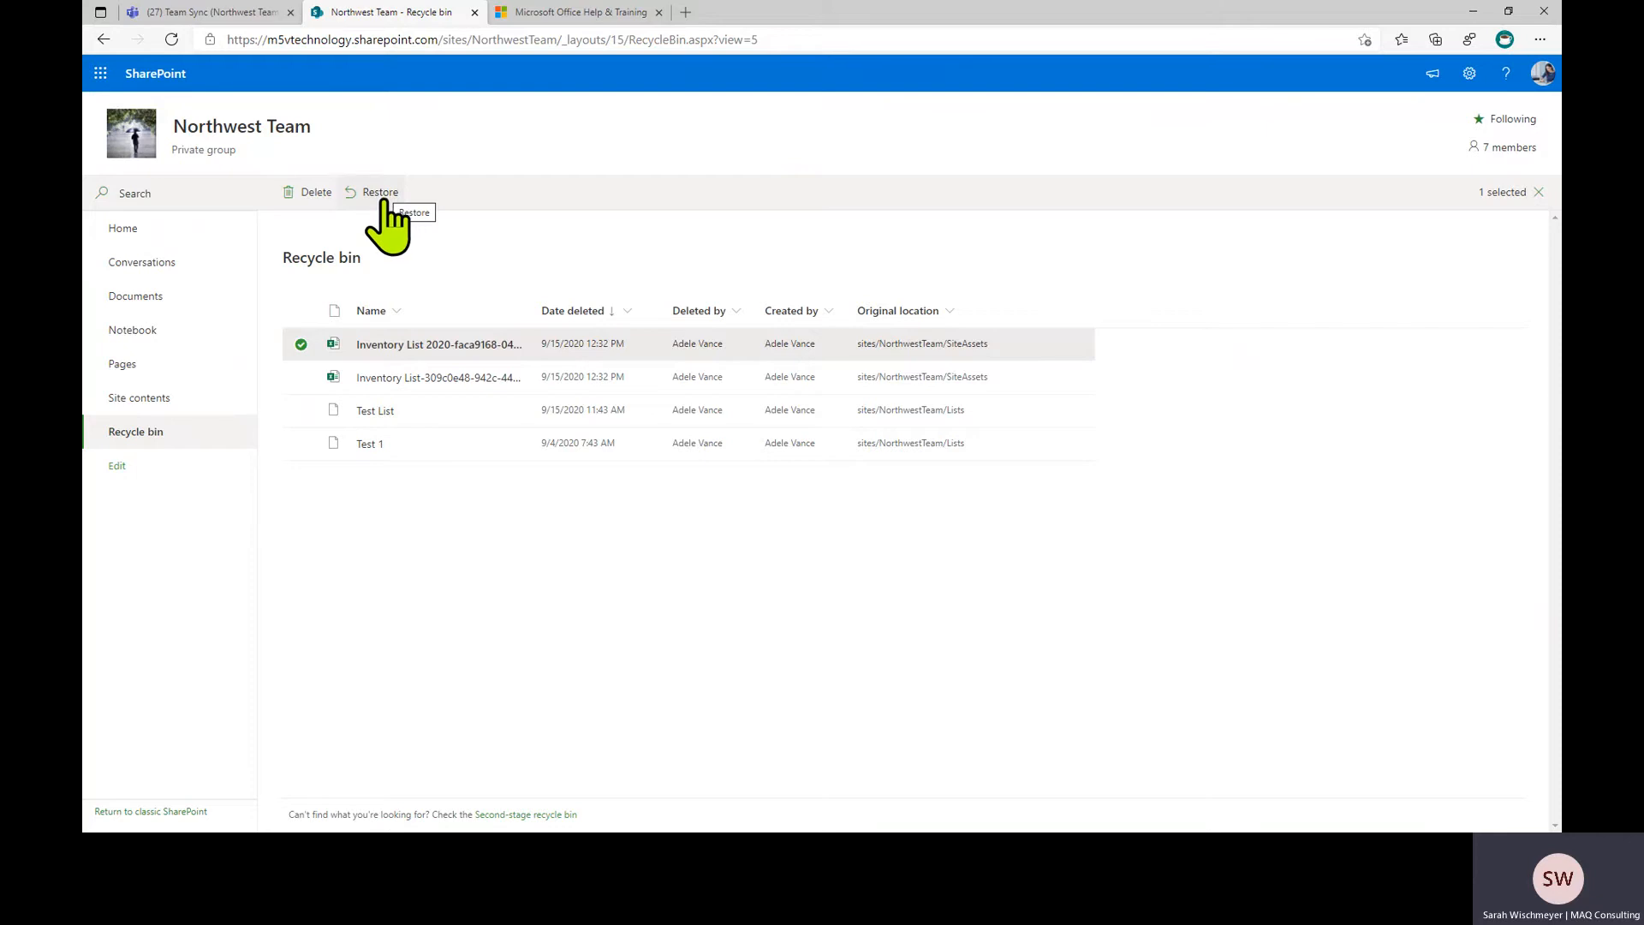
# Return to the Team Sync folder in Documents and view the sharing options for Expense trends.xlsx, closing them without sending a link
pyautogui.click(149, 300)
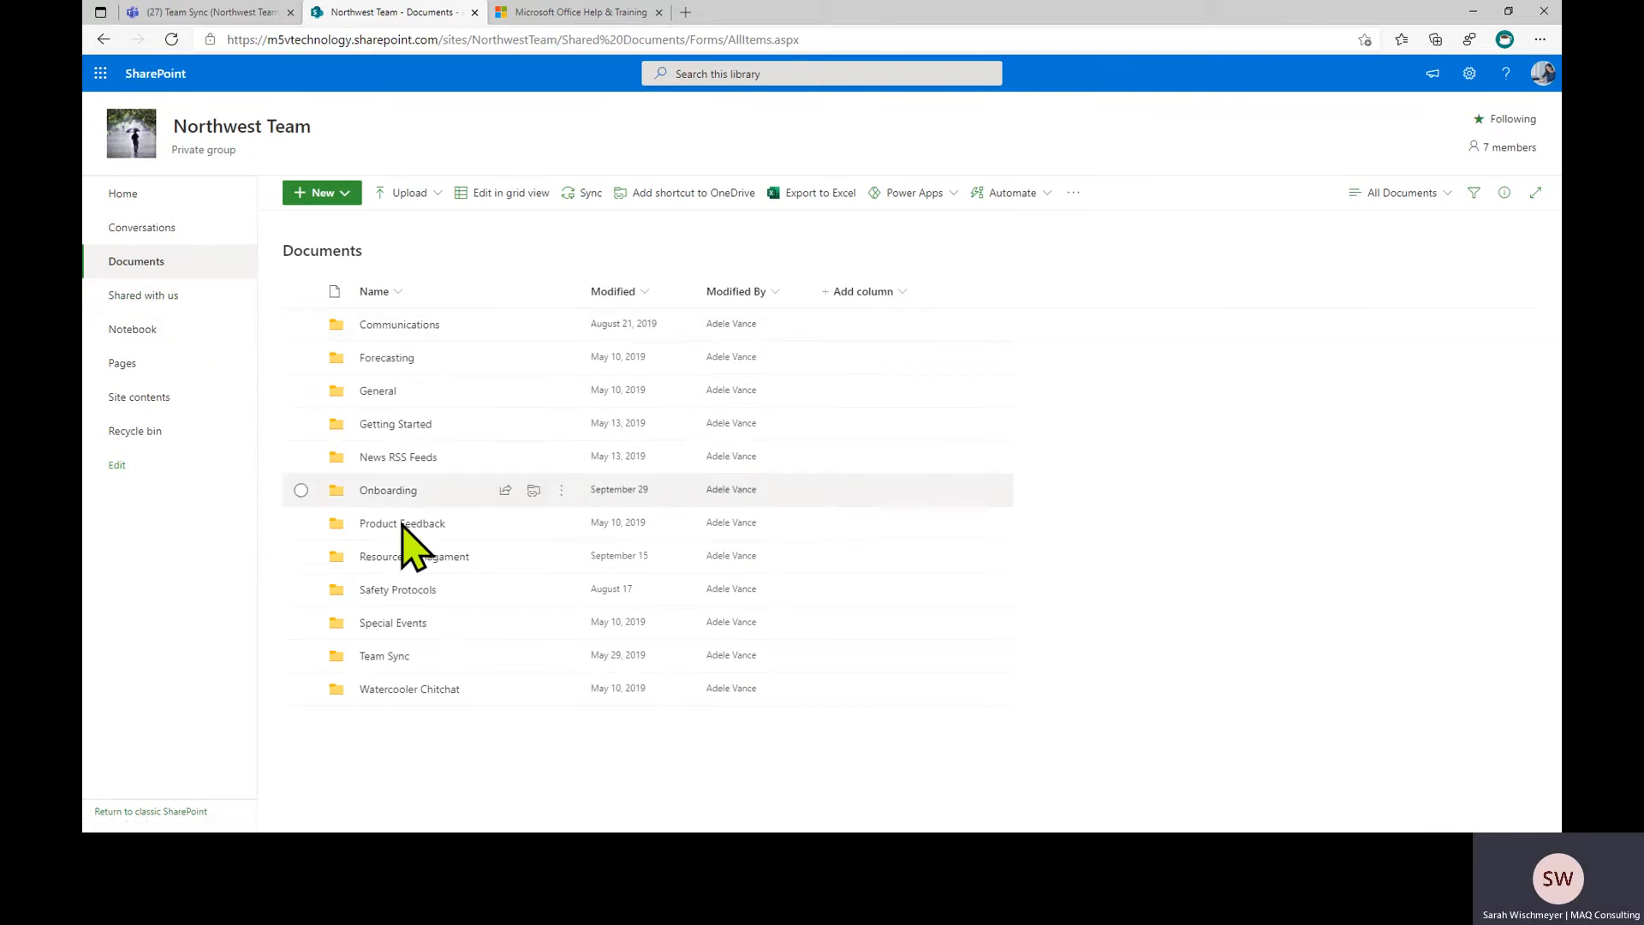
pyautogui.click(360, 657)
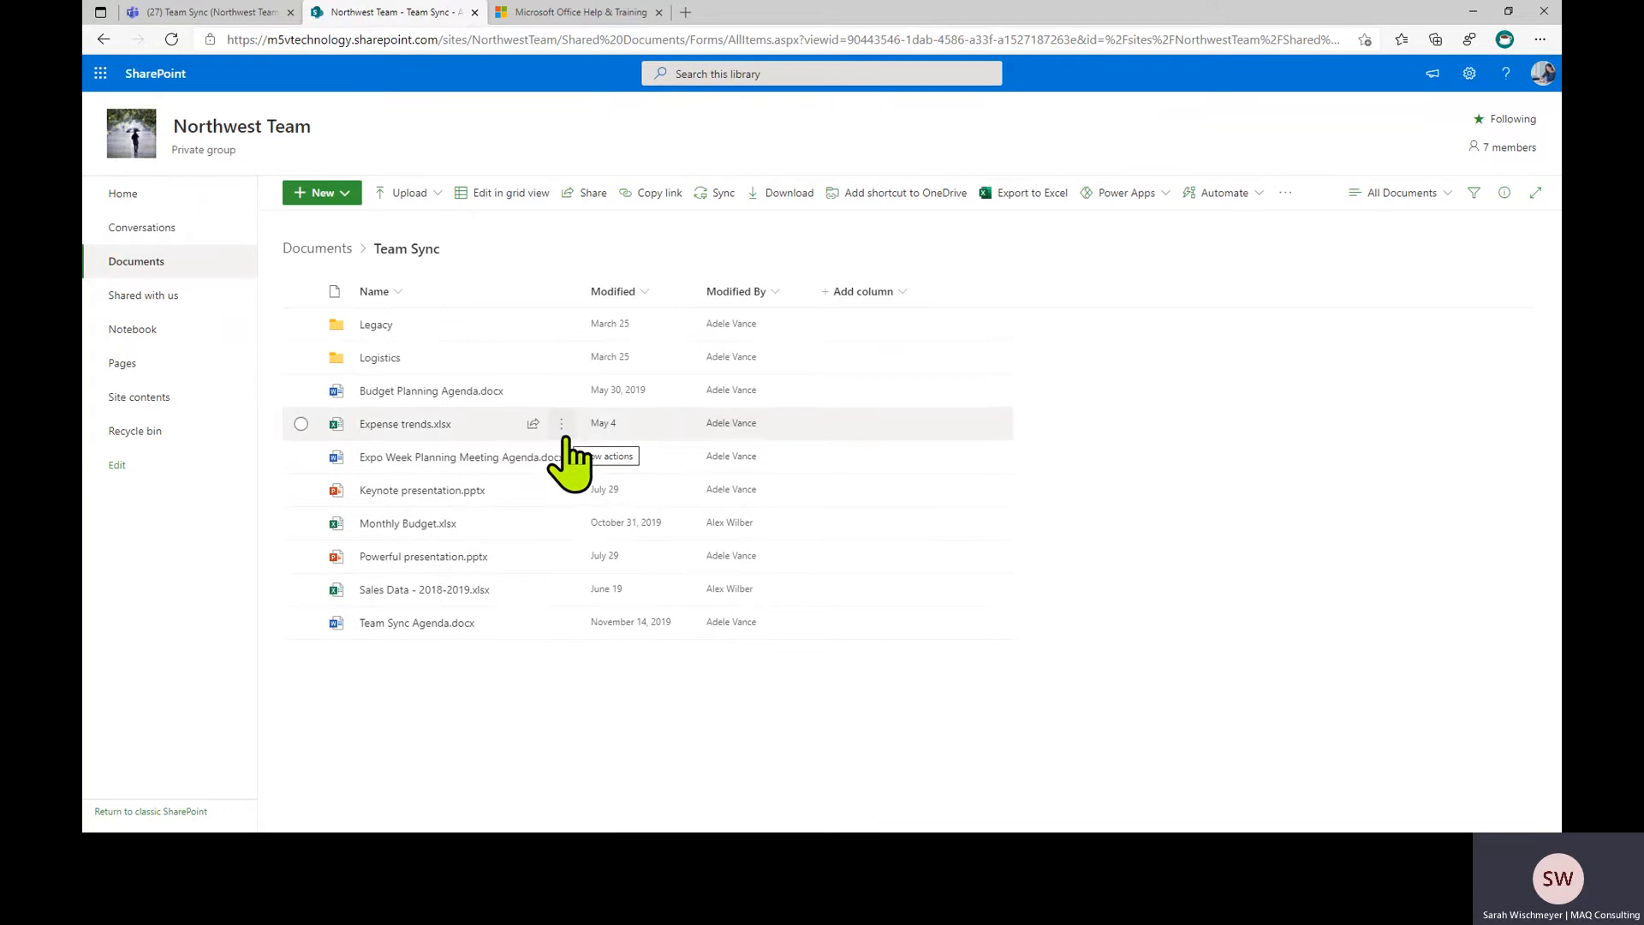
pyautogui.click(562, 428)
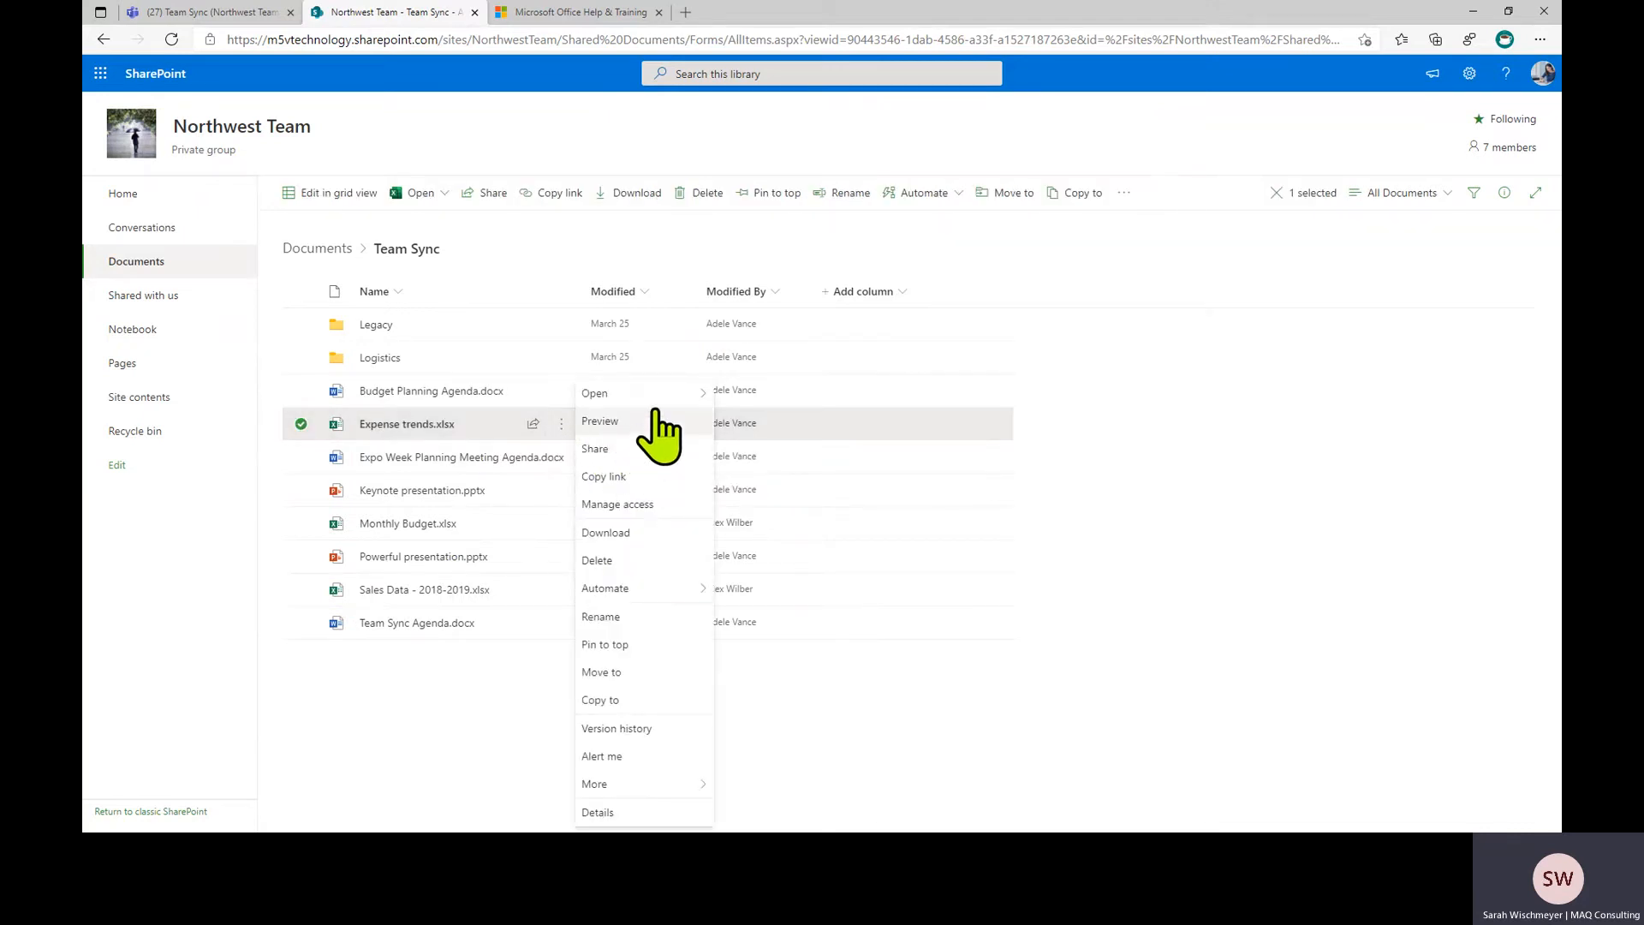
pyautogui.moveTo(689, 396)
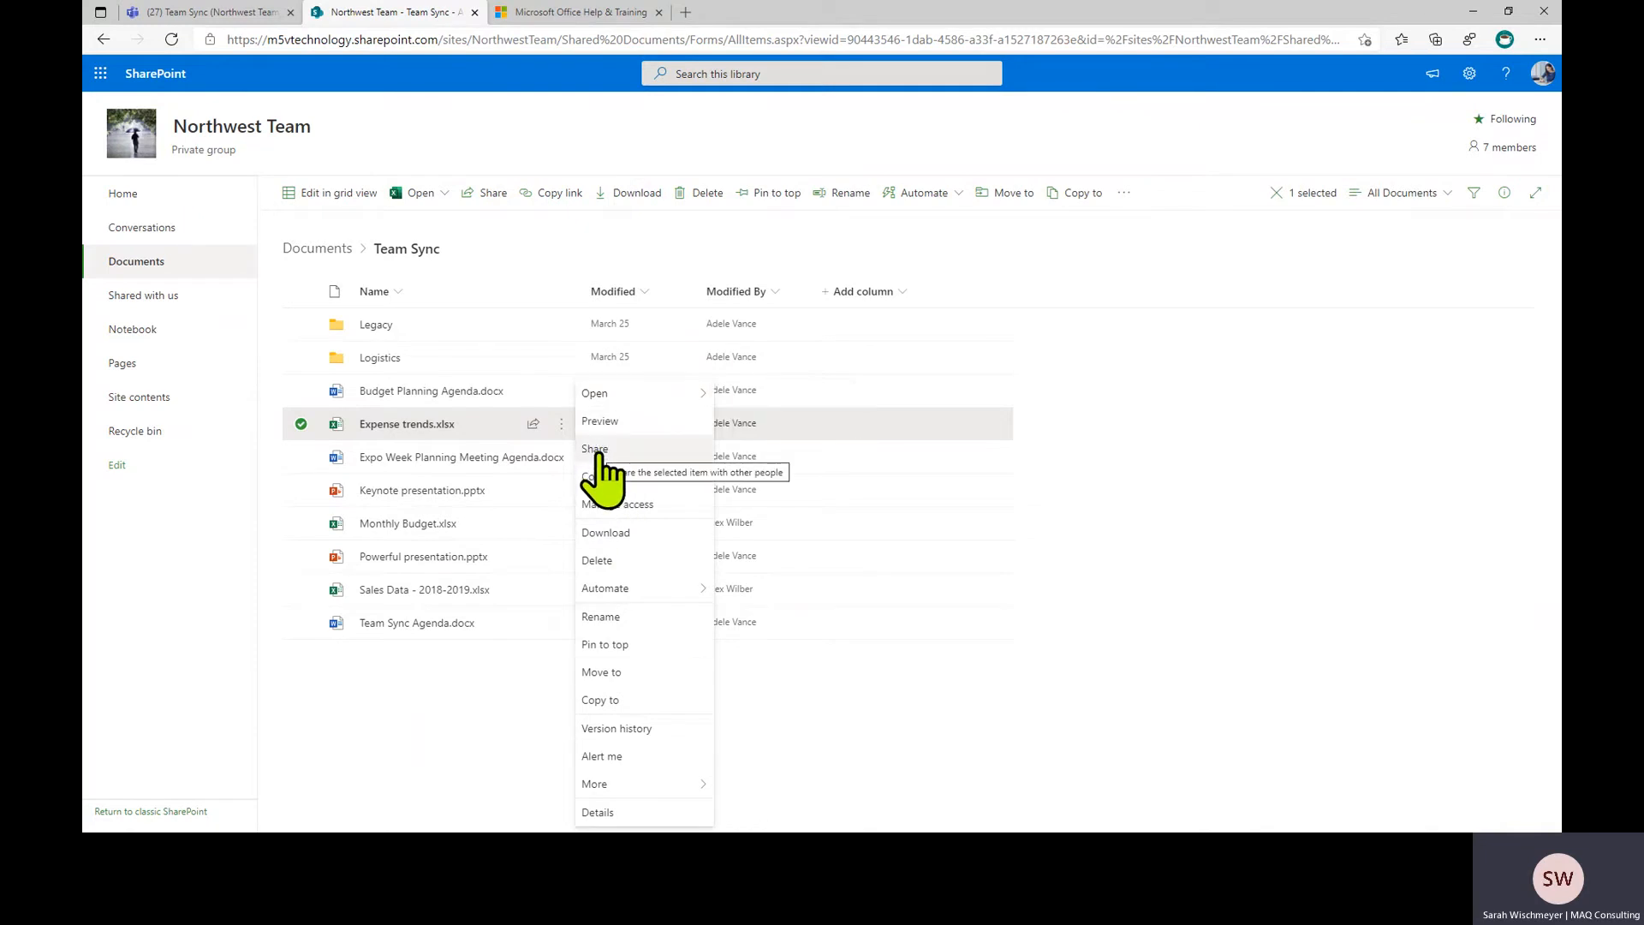
pyautogui.click(599, 454)
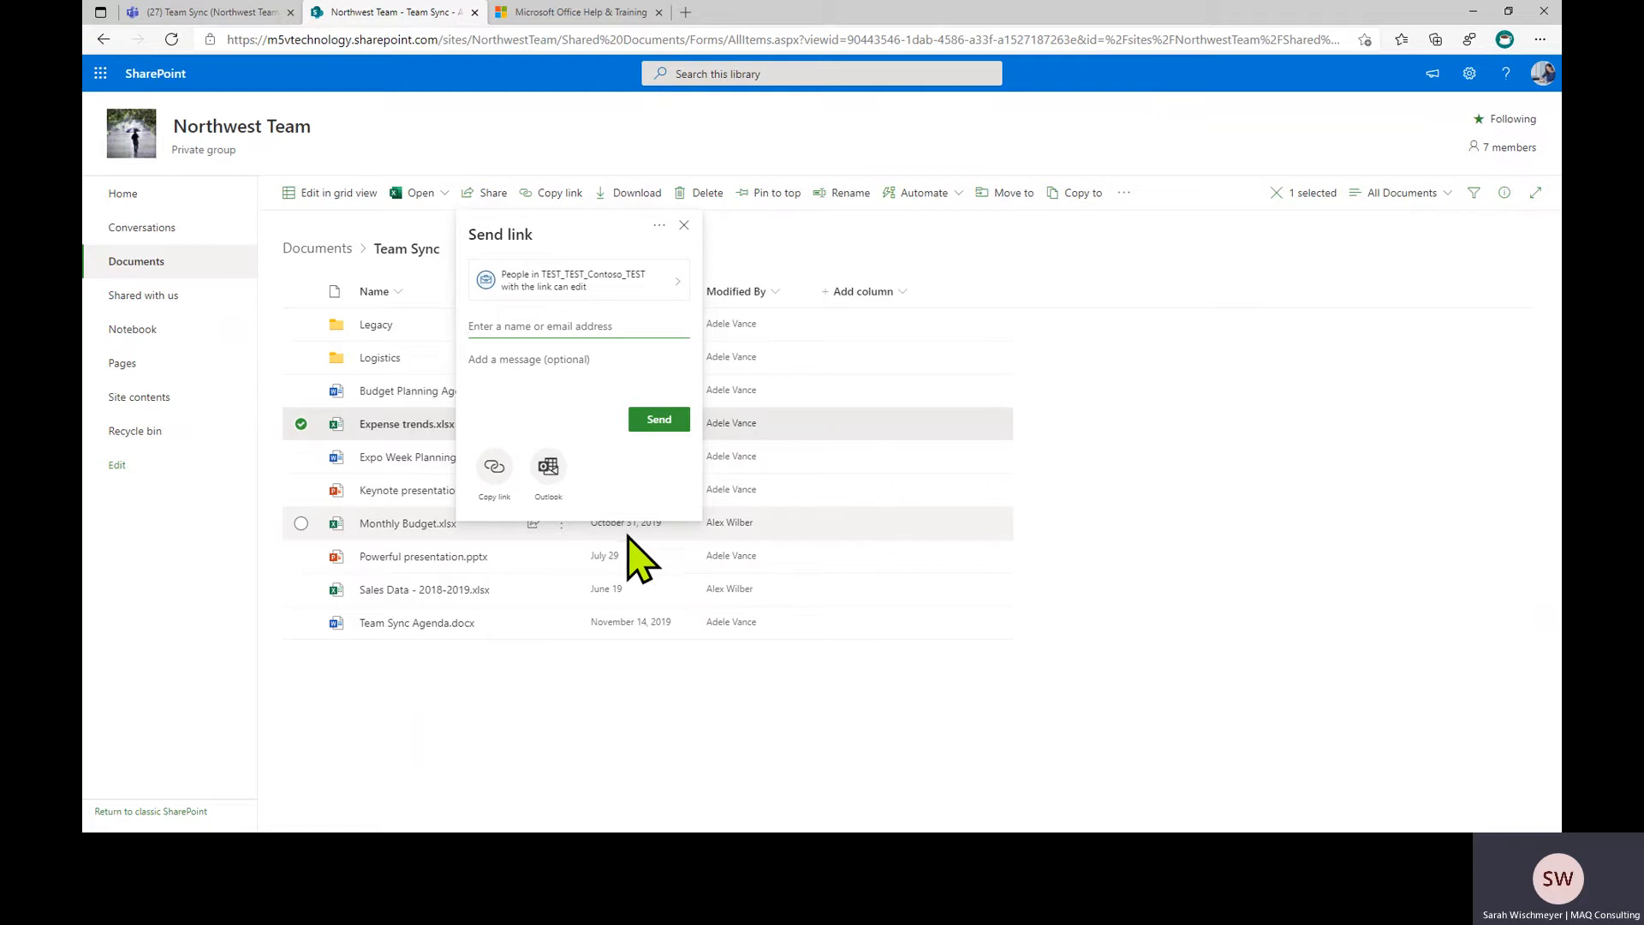
pyautogui.click(683, 225)
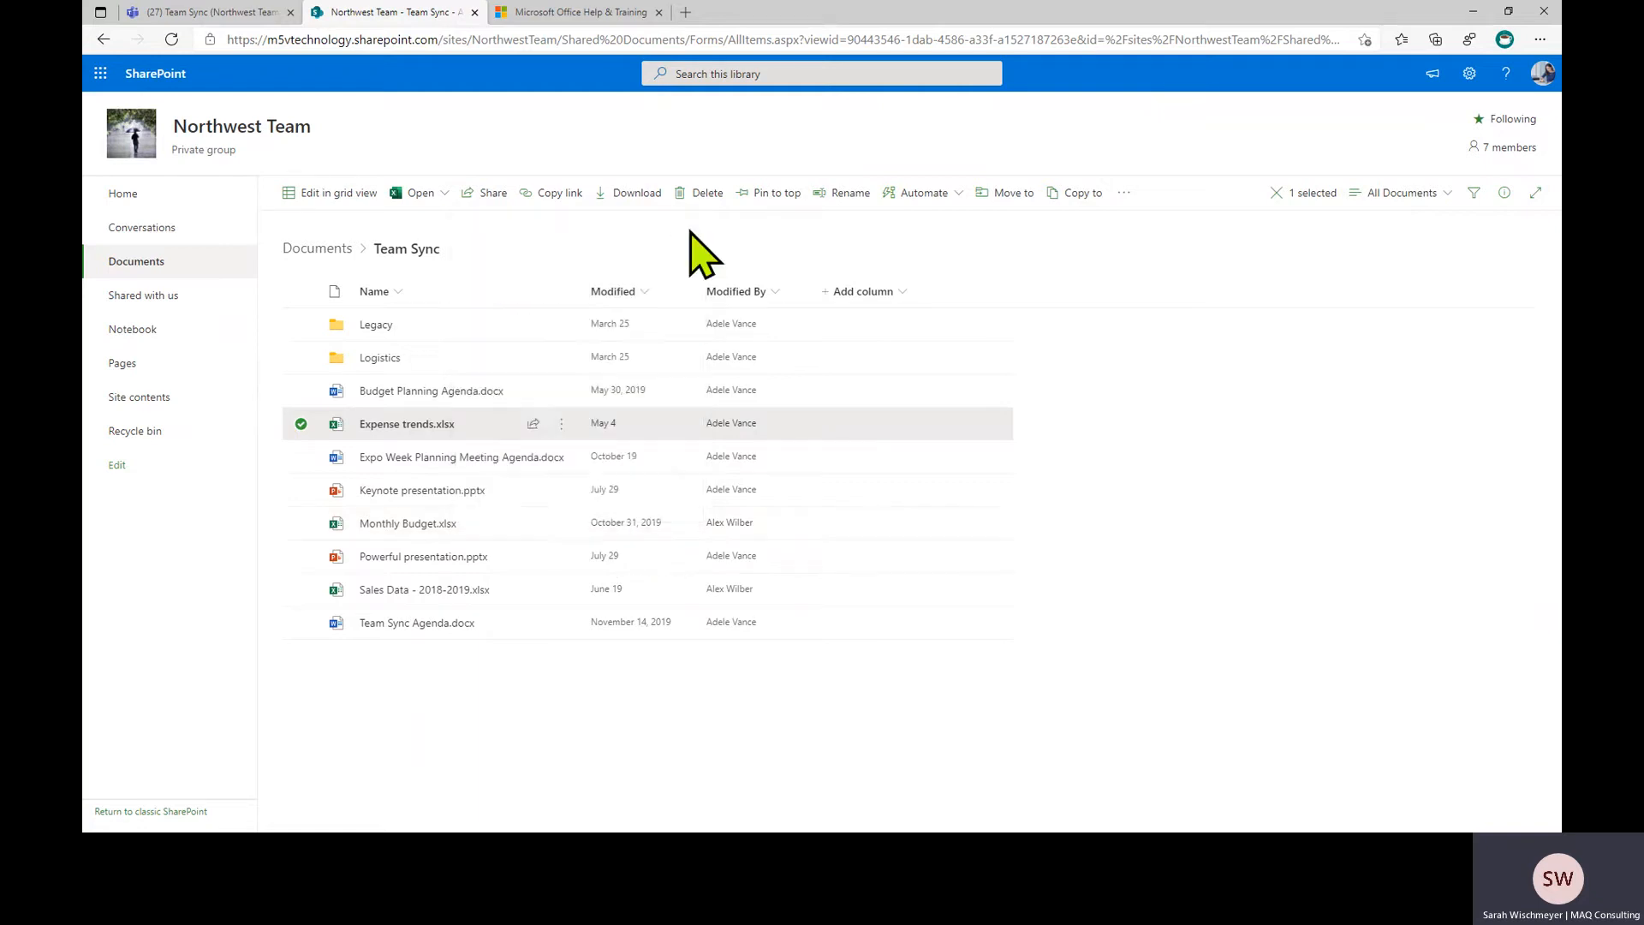
# View the version history of Expense trends.xlsx, close it and return to the Team Sync files in Teams
pyautogui.rightClick(570, 435)
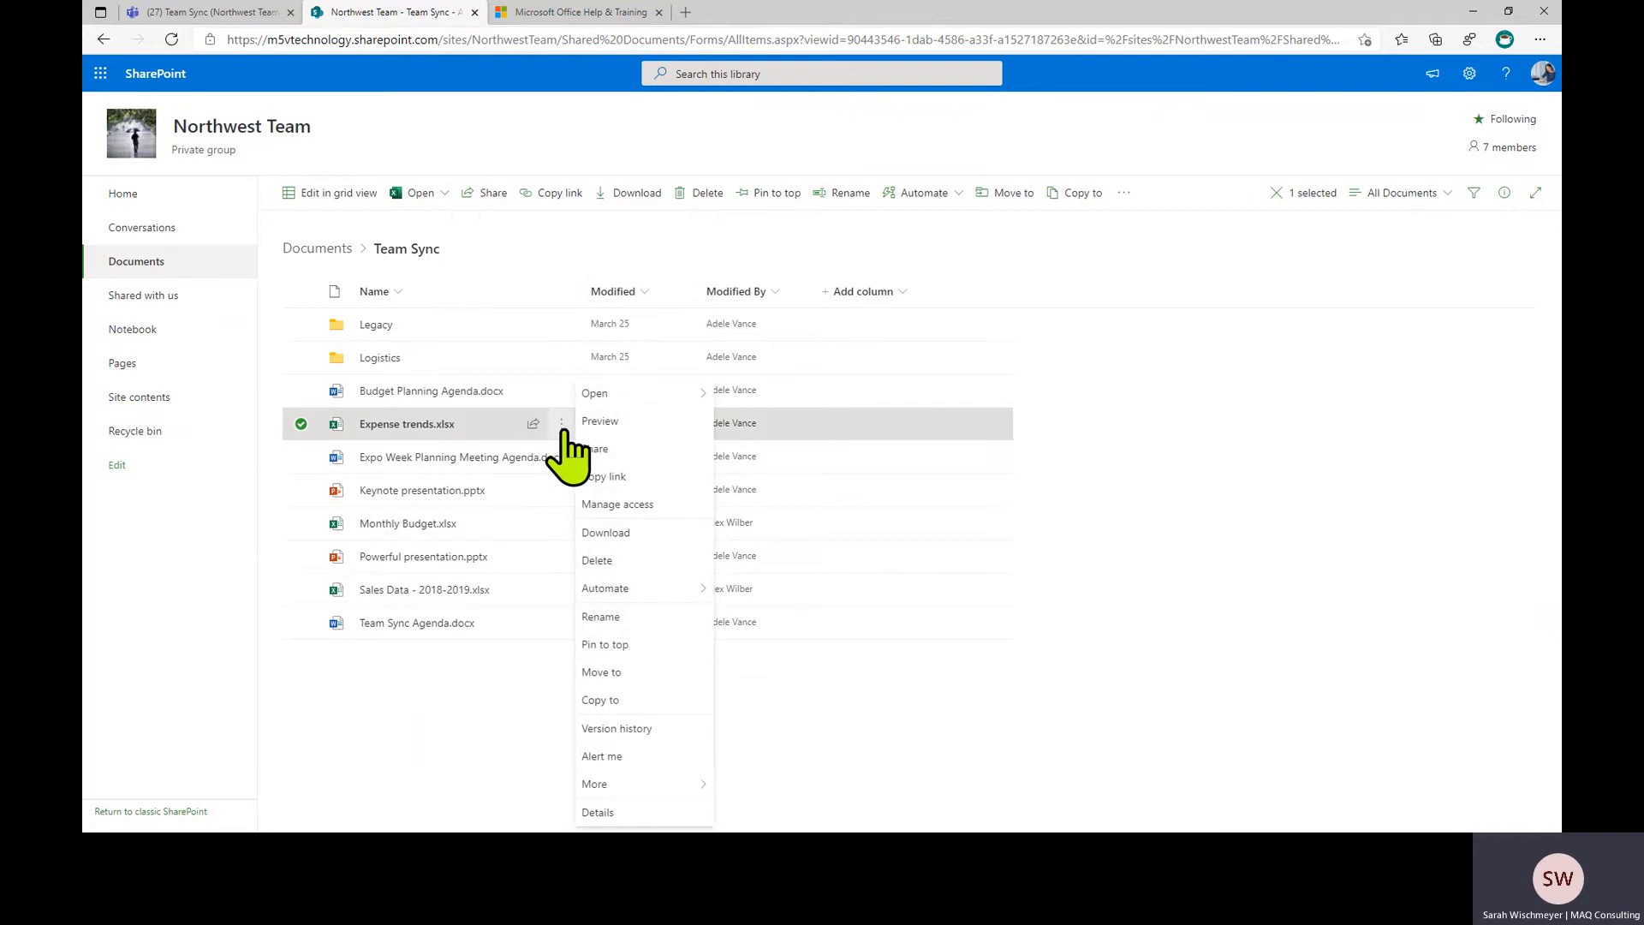
pyautogui.click(654, 735)
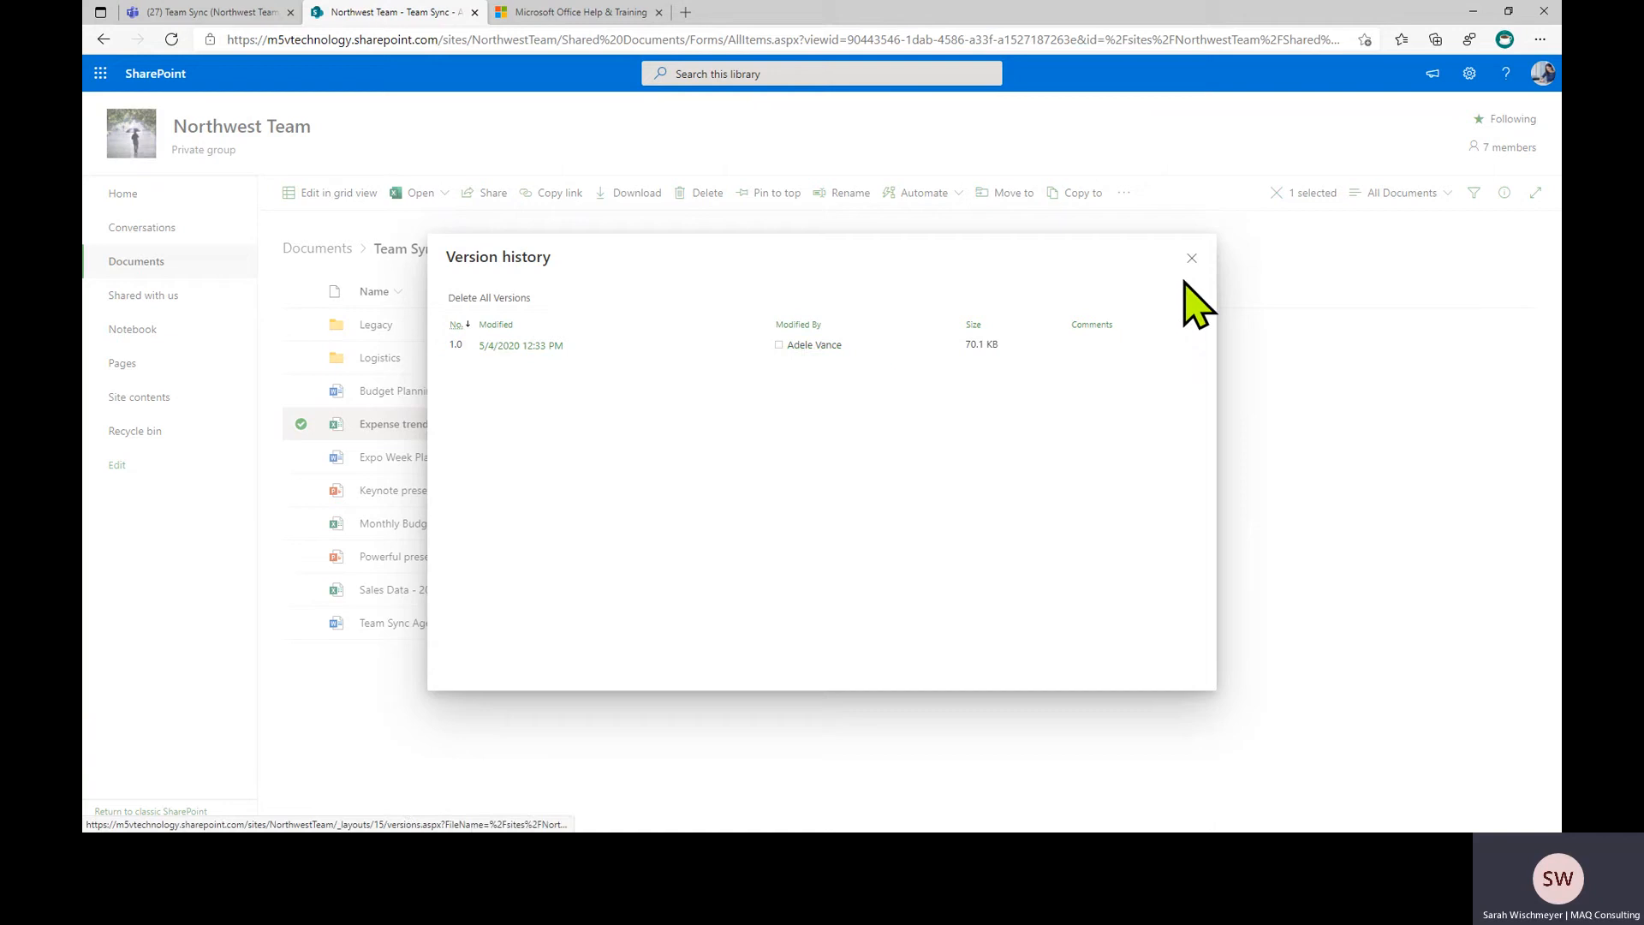
pyautogui.click(1191, 259)
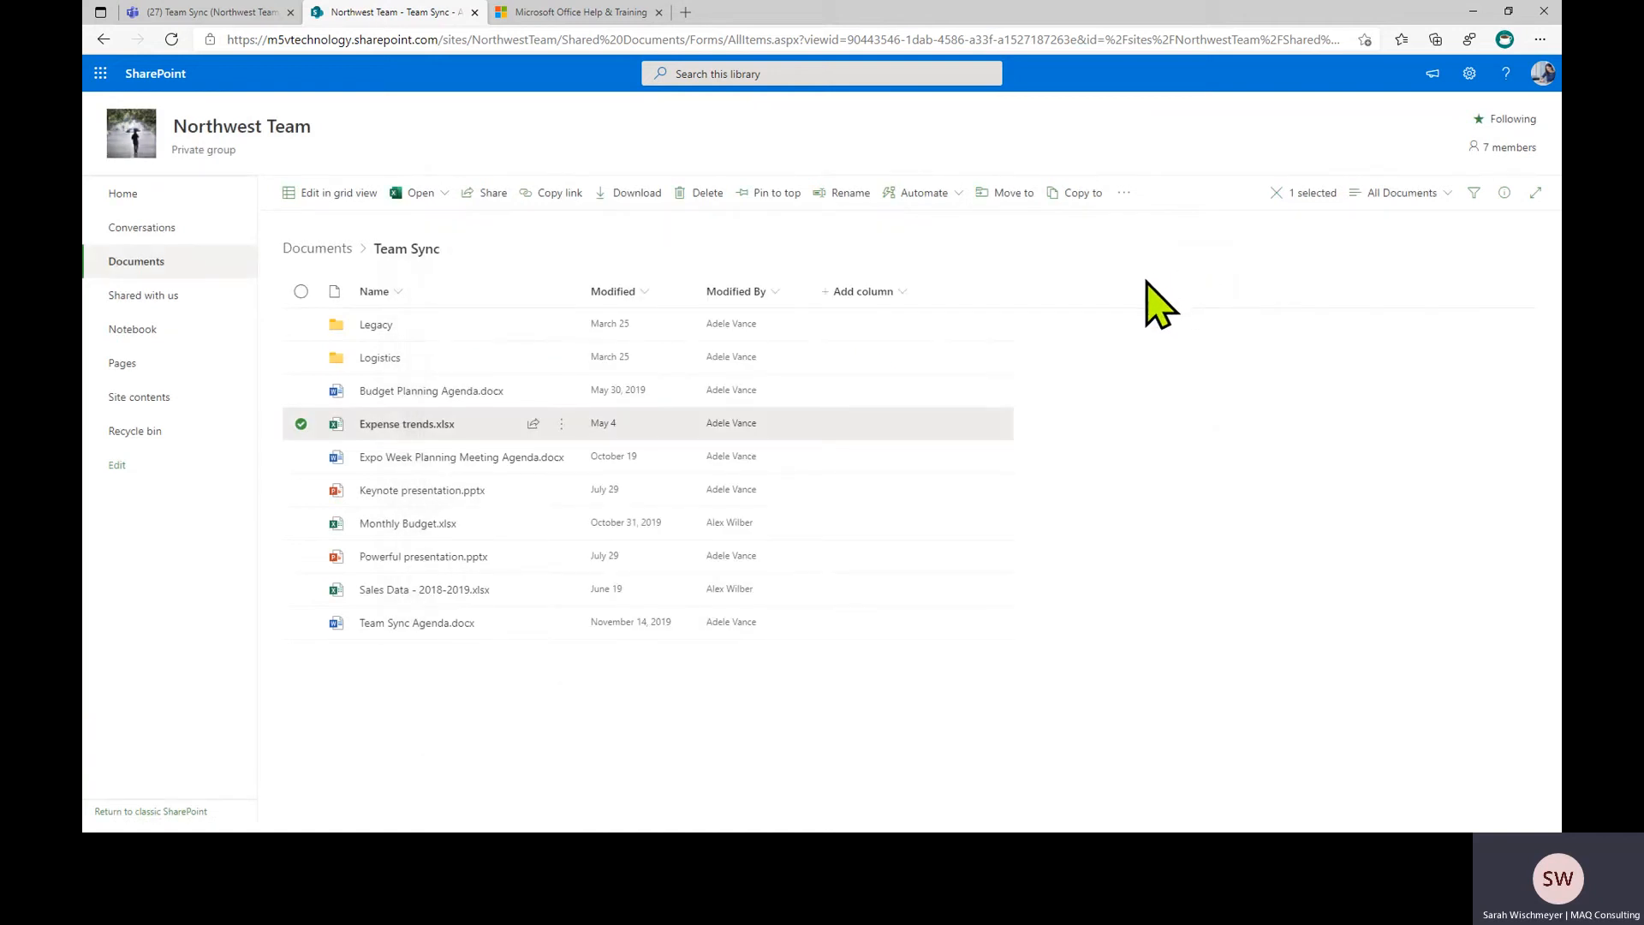
pyautogui.click(475, 13)
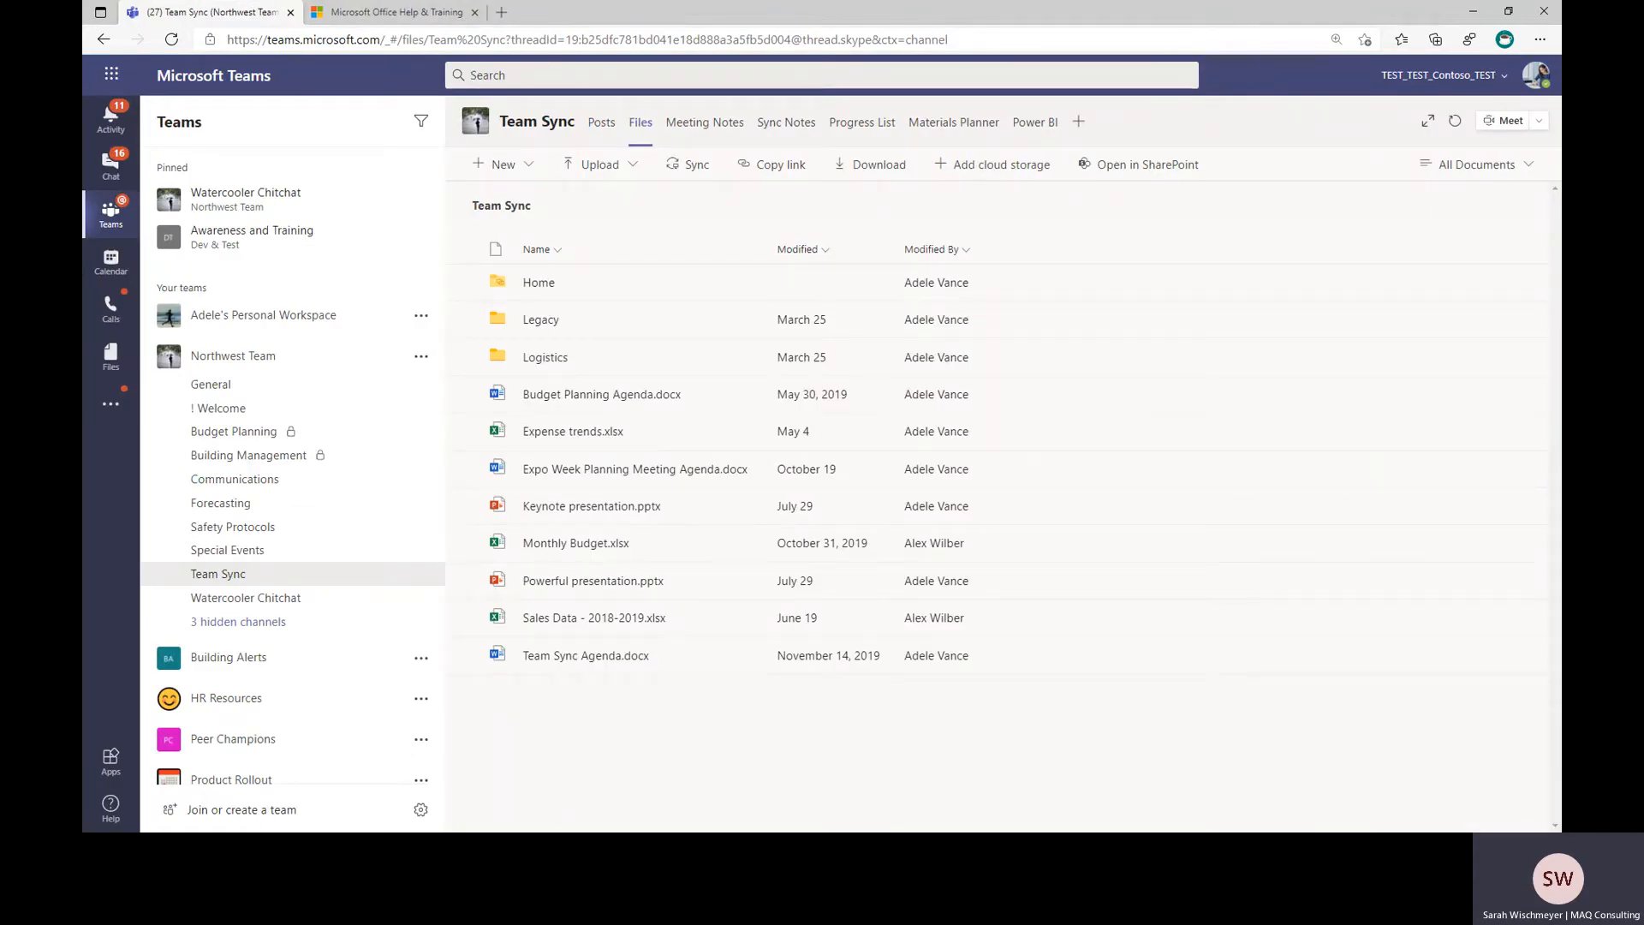
# View the Team Sync channel's cloud storage providers, including the Google Drive folder choice, and the apps available as tabs, without adding any
pyautogui.click(996, 176)
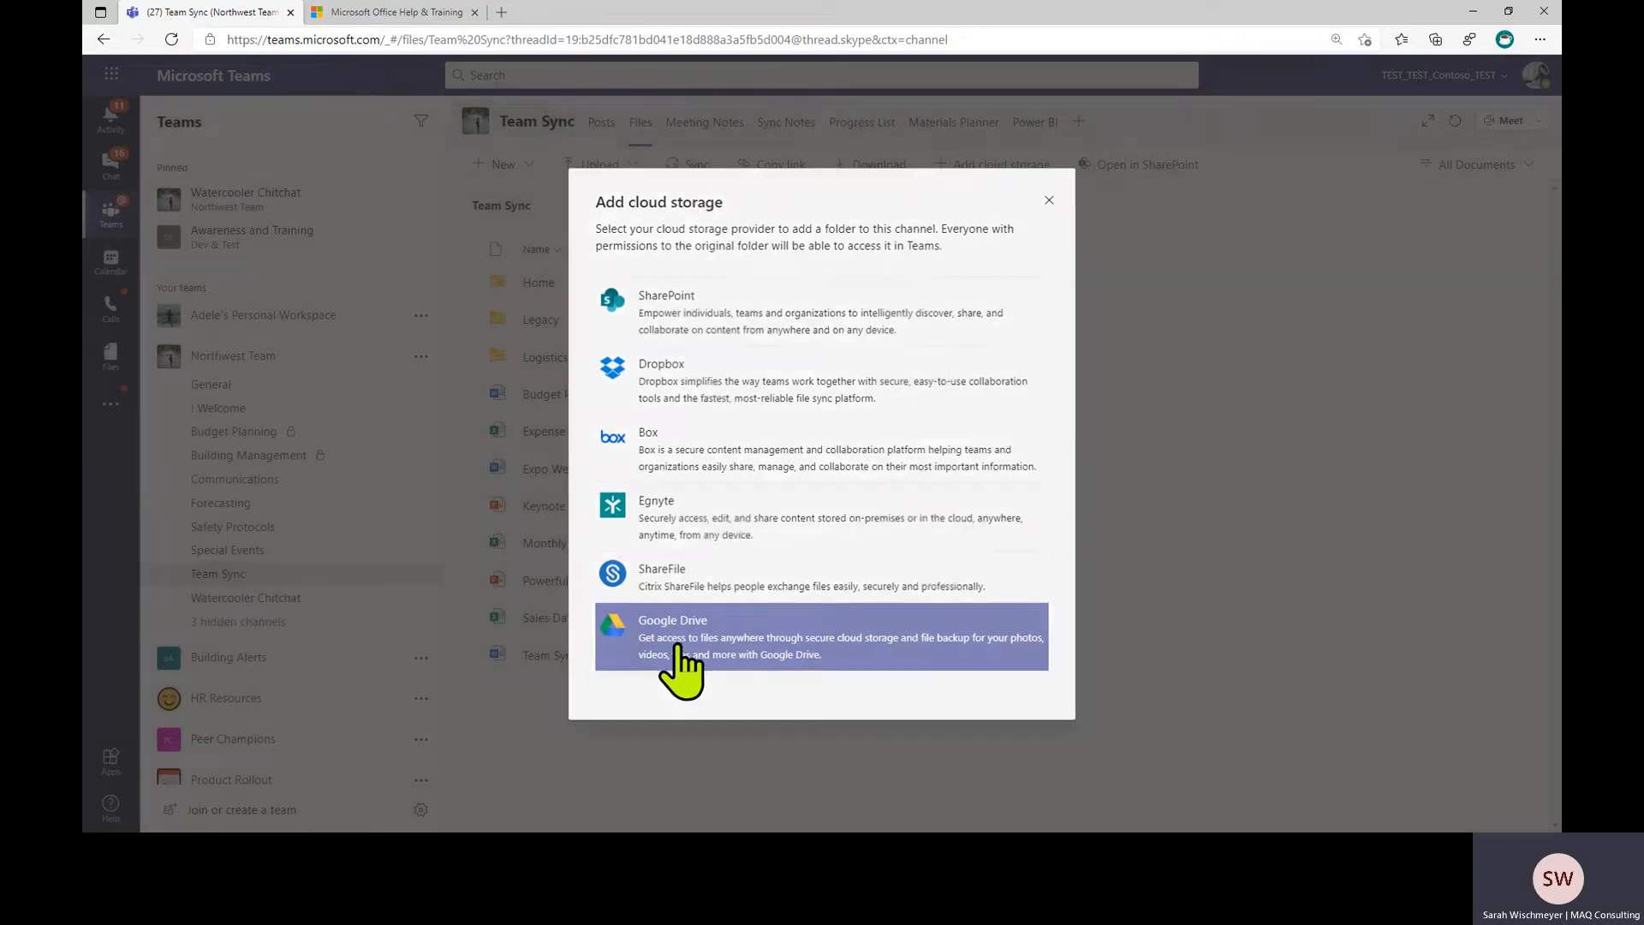
pyautogui.click(678, 648)
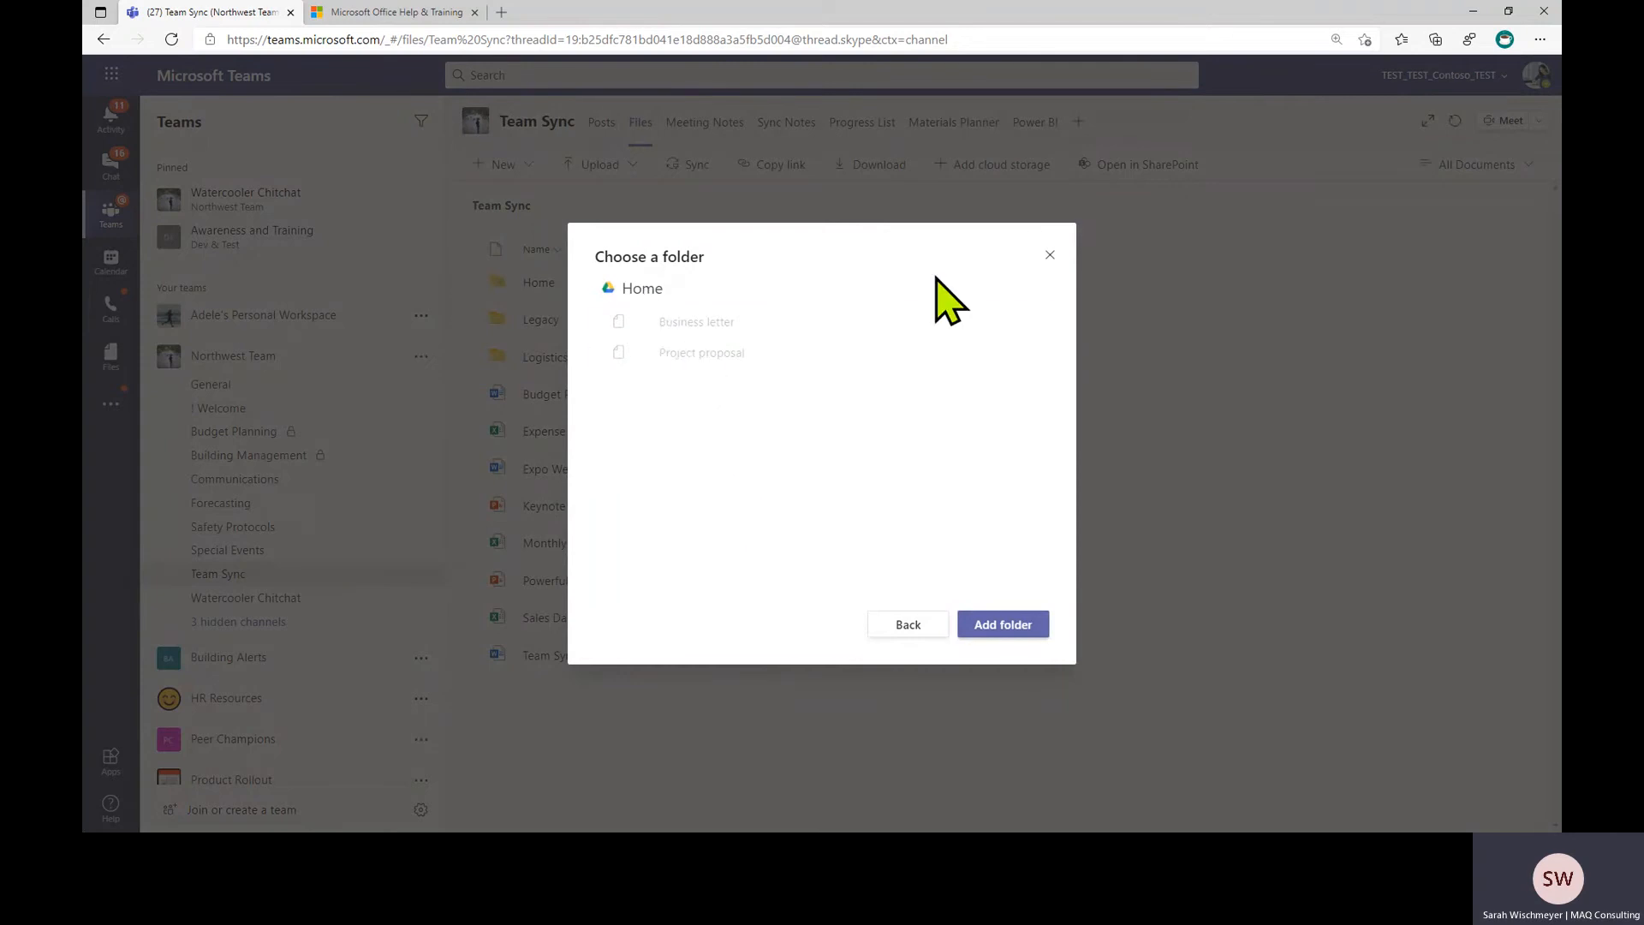
pyautogui.click(1047, 257)
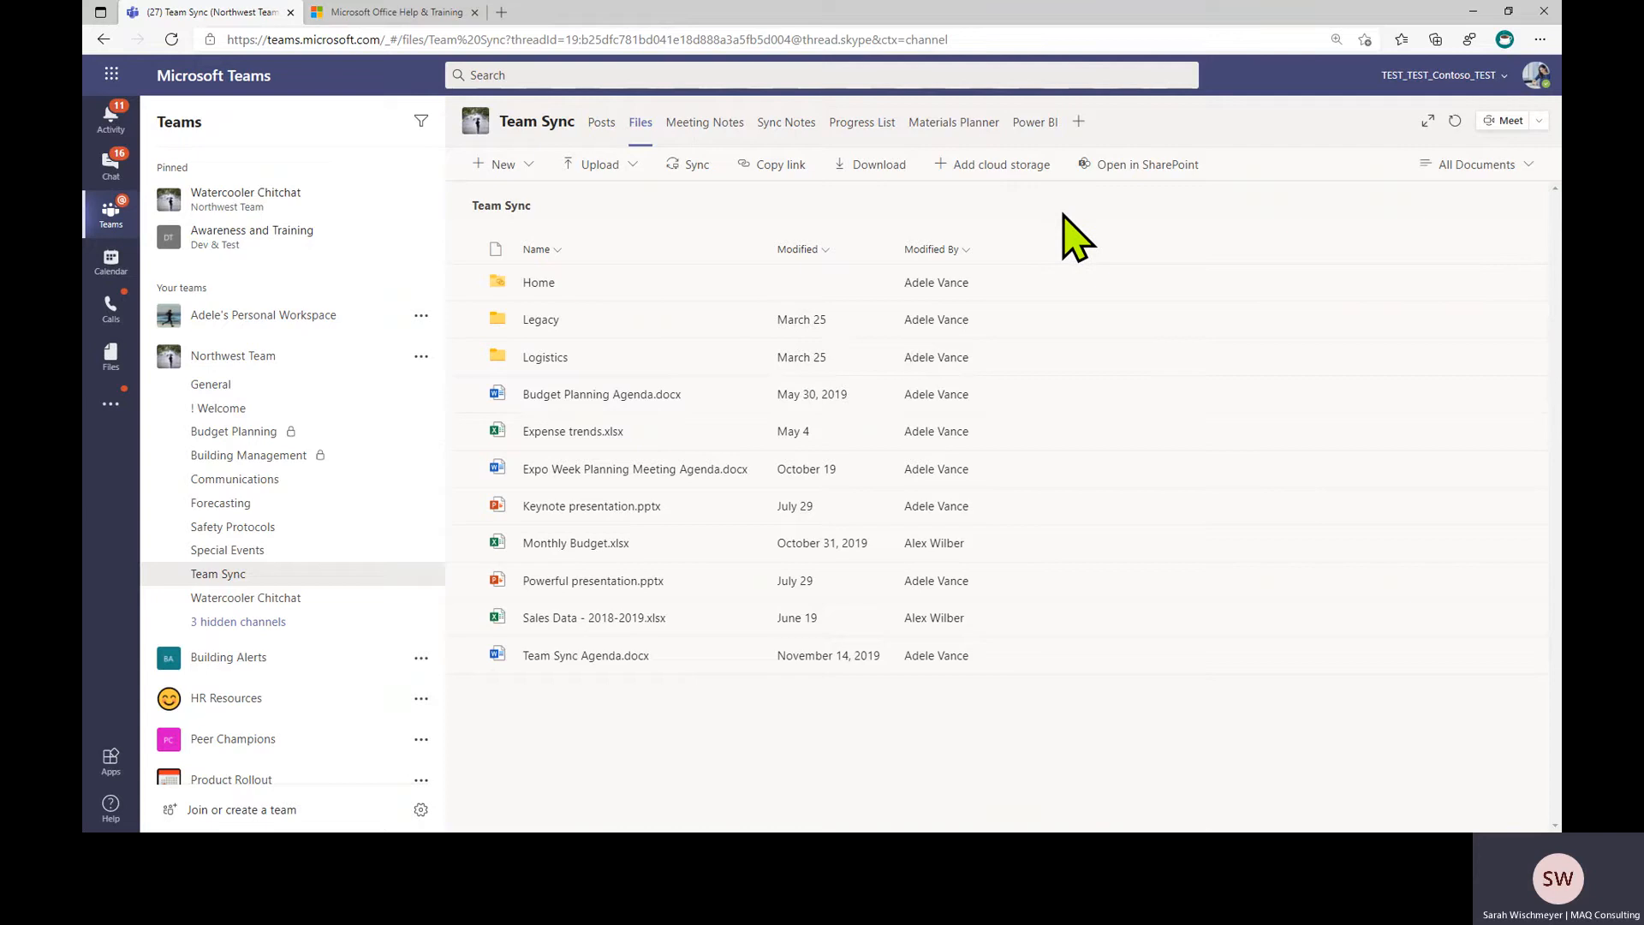
pyautogui.click(1078, 125)
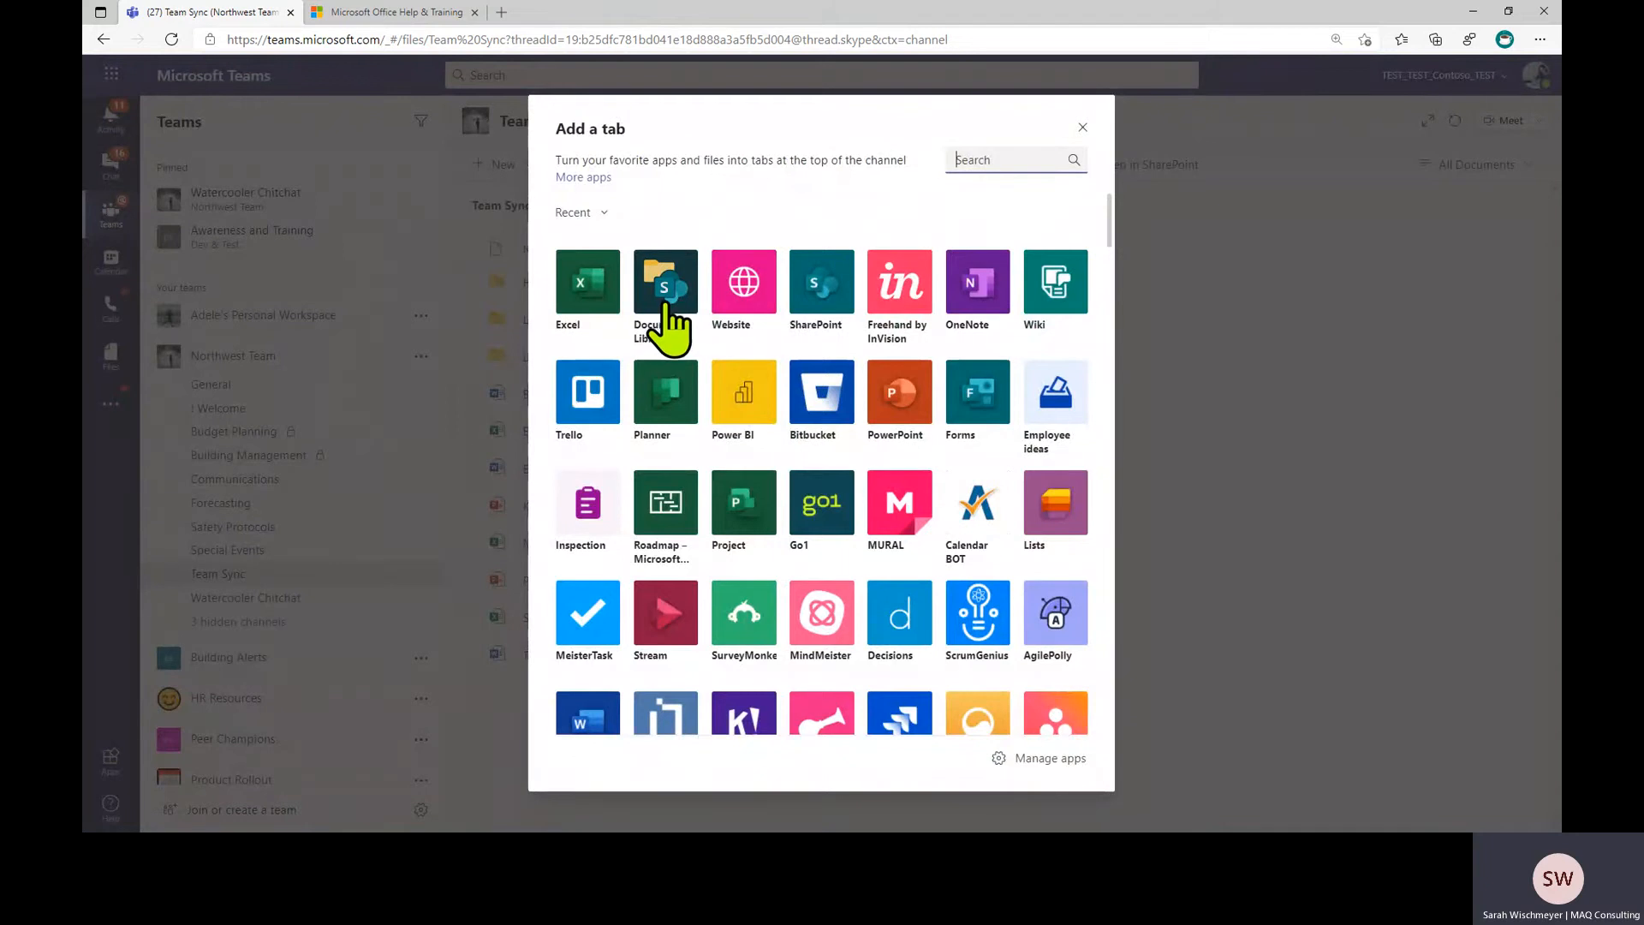
pyautogui.click(1083, 127)
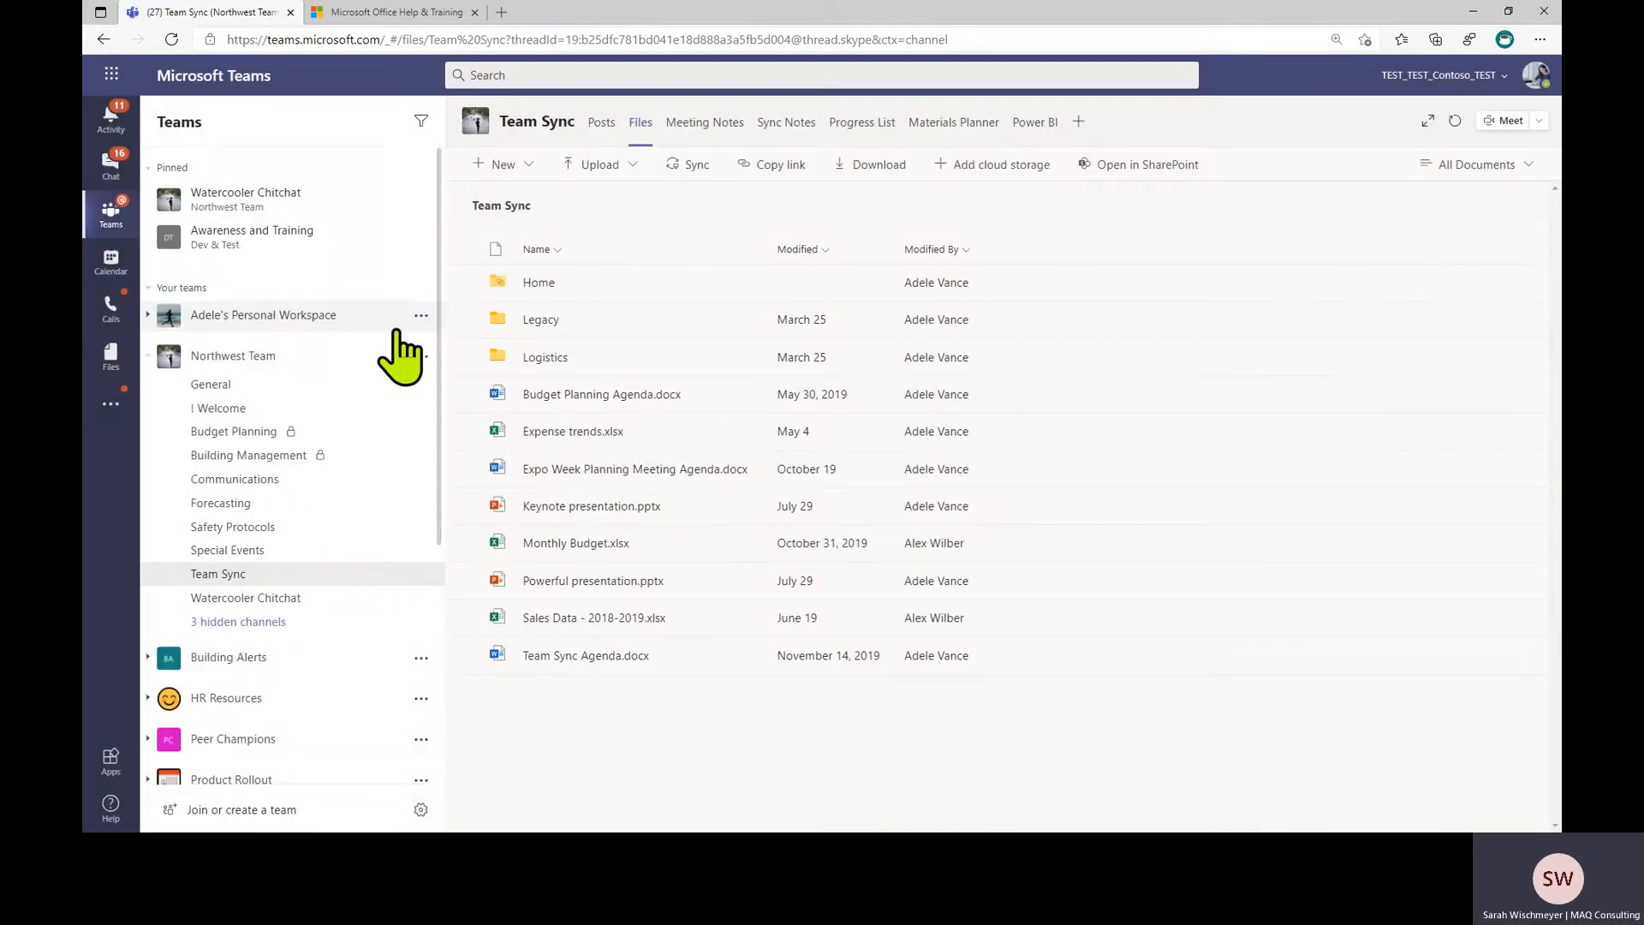
# Open the Mkt Docs document library of the Communications channel and look through the list of teams
pyautogui.click(257, 480)
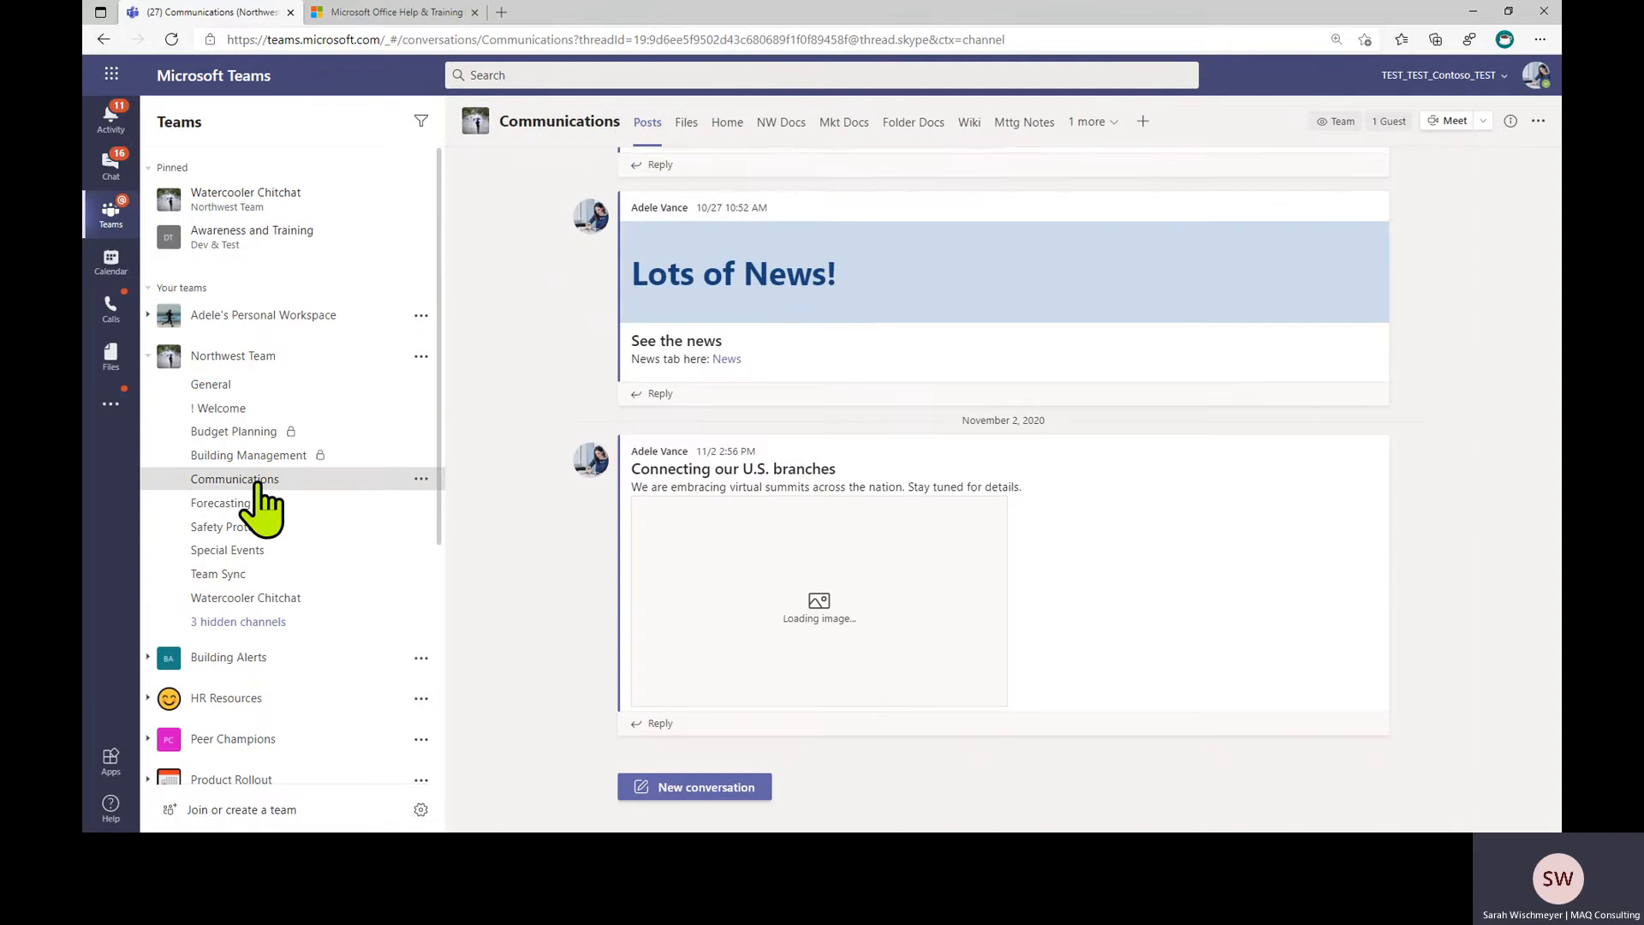
pyautogui.click(852, 136)
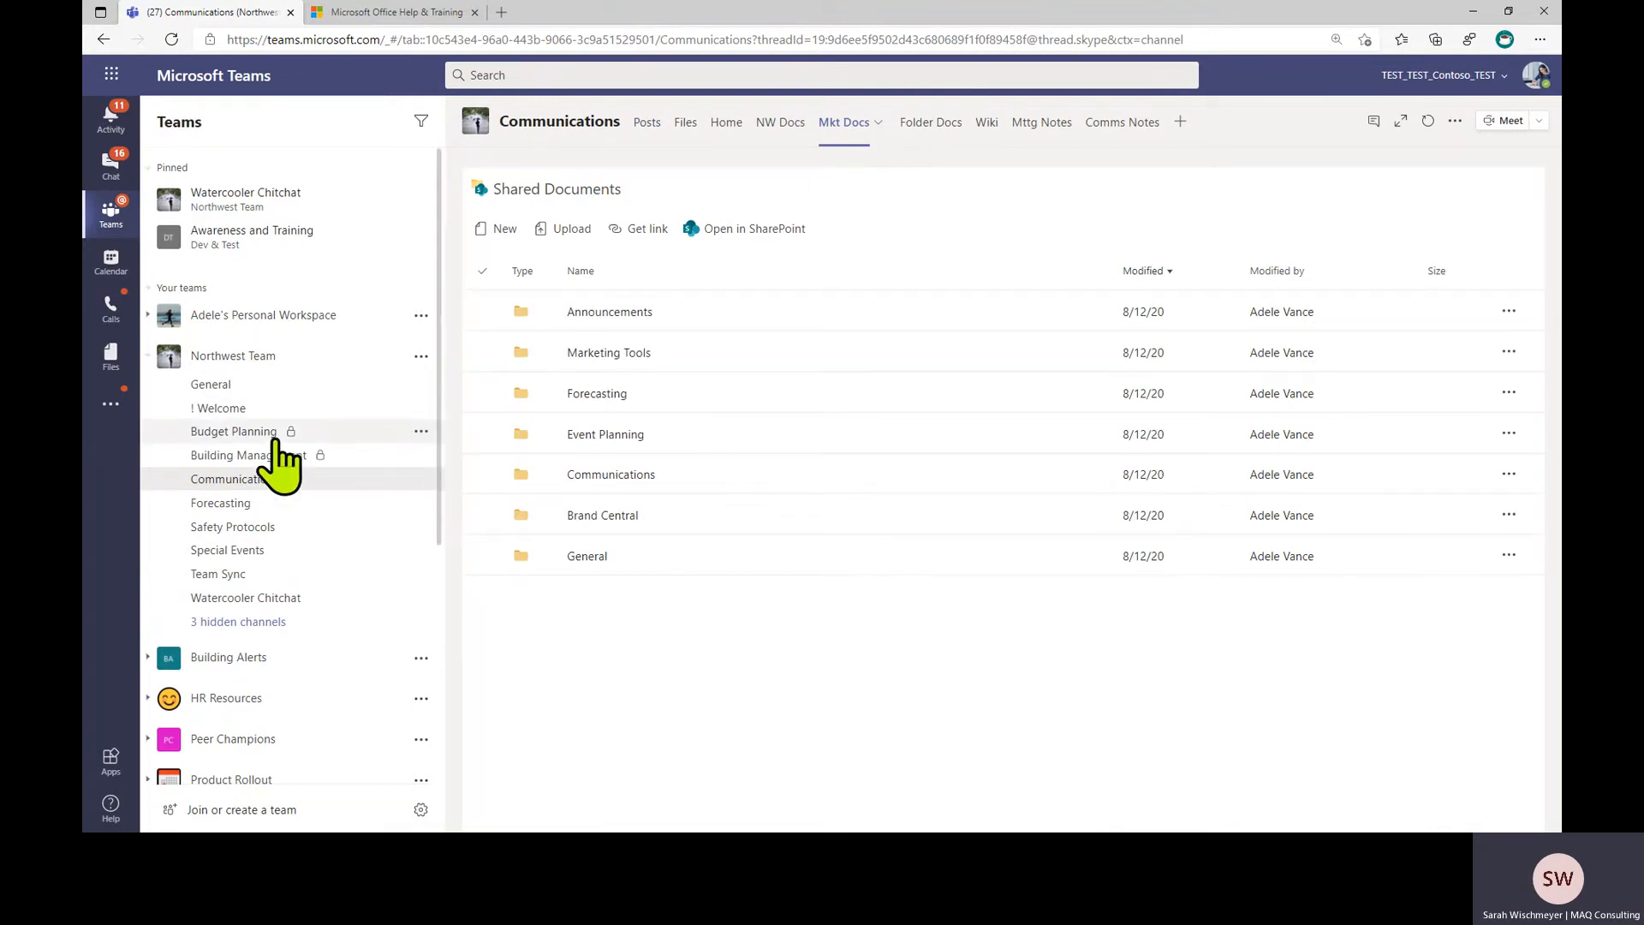
pyautogui.scroll(-4, 275, 466)
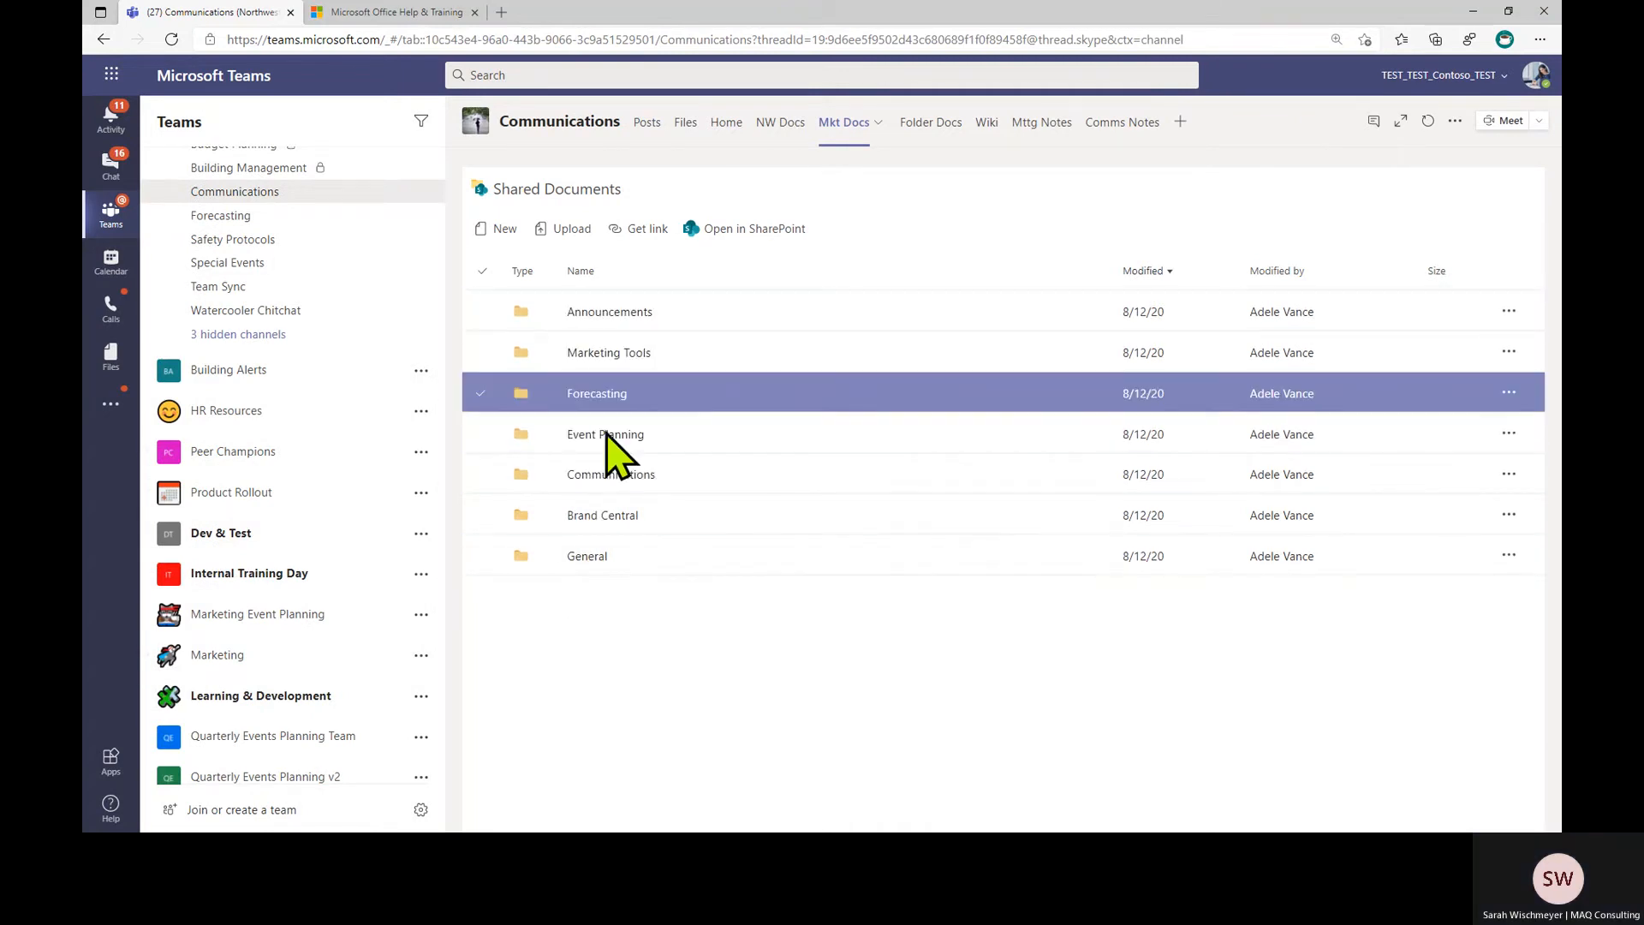
# Look at the site list and SharePoint link options for a new Document Library tab, cancel and return to the Communications posts
pyautogui.click(1180, 122)
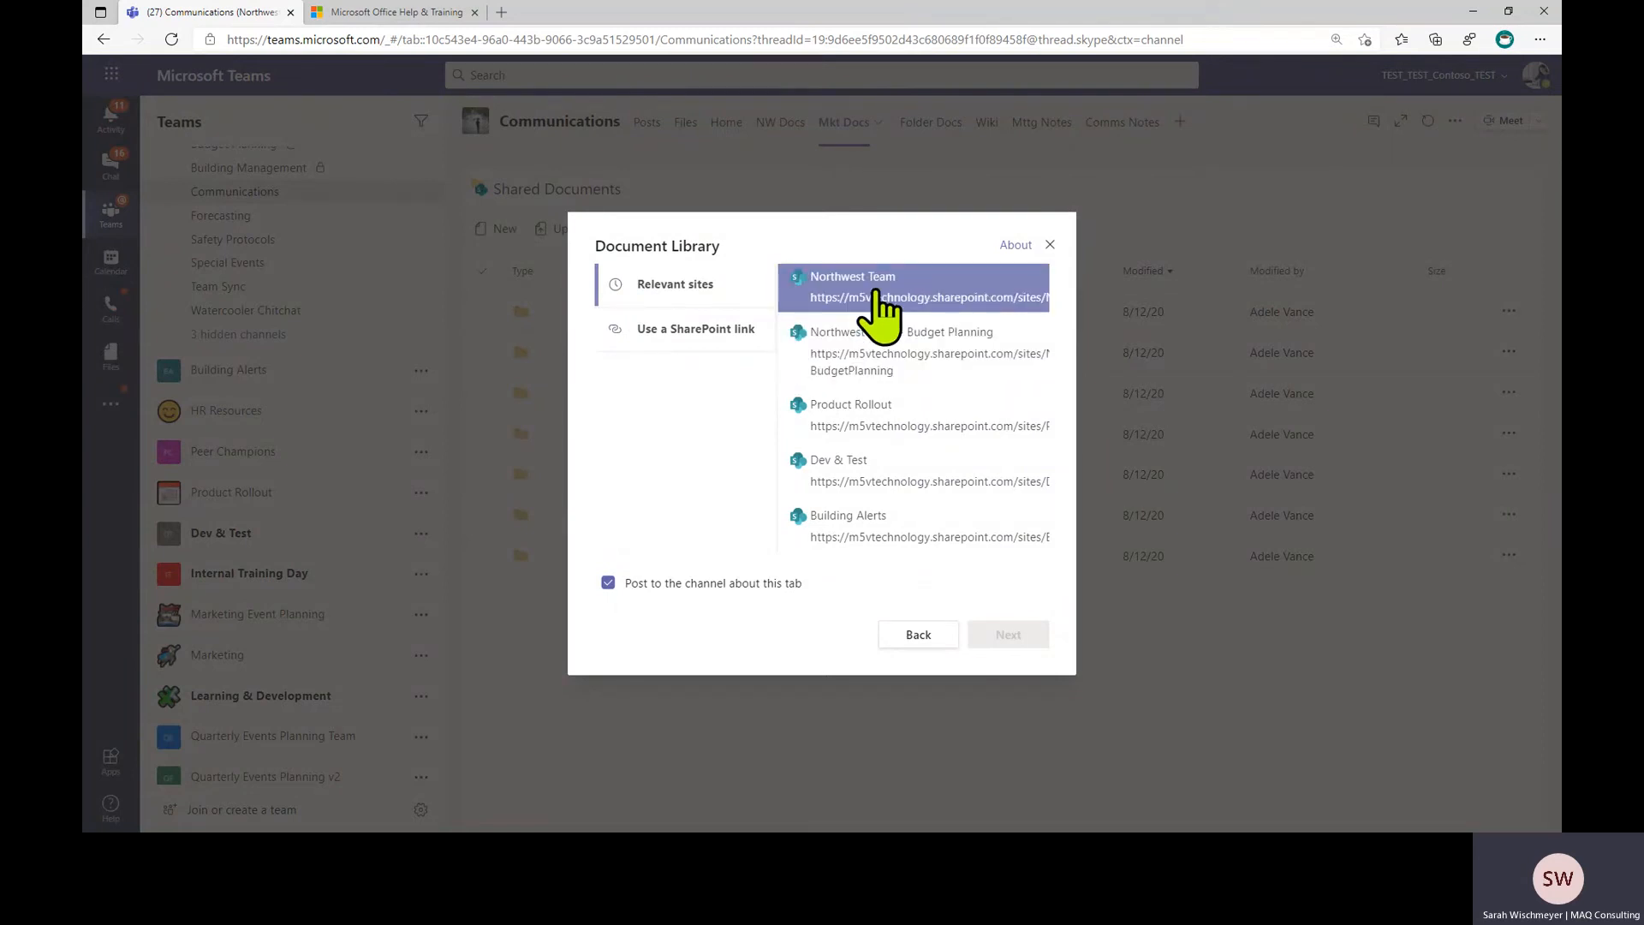
pyautogui.click(689, 331)
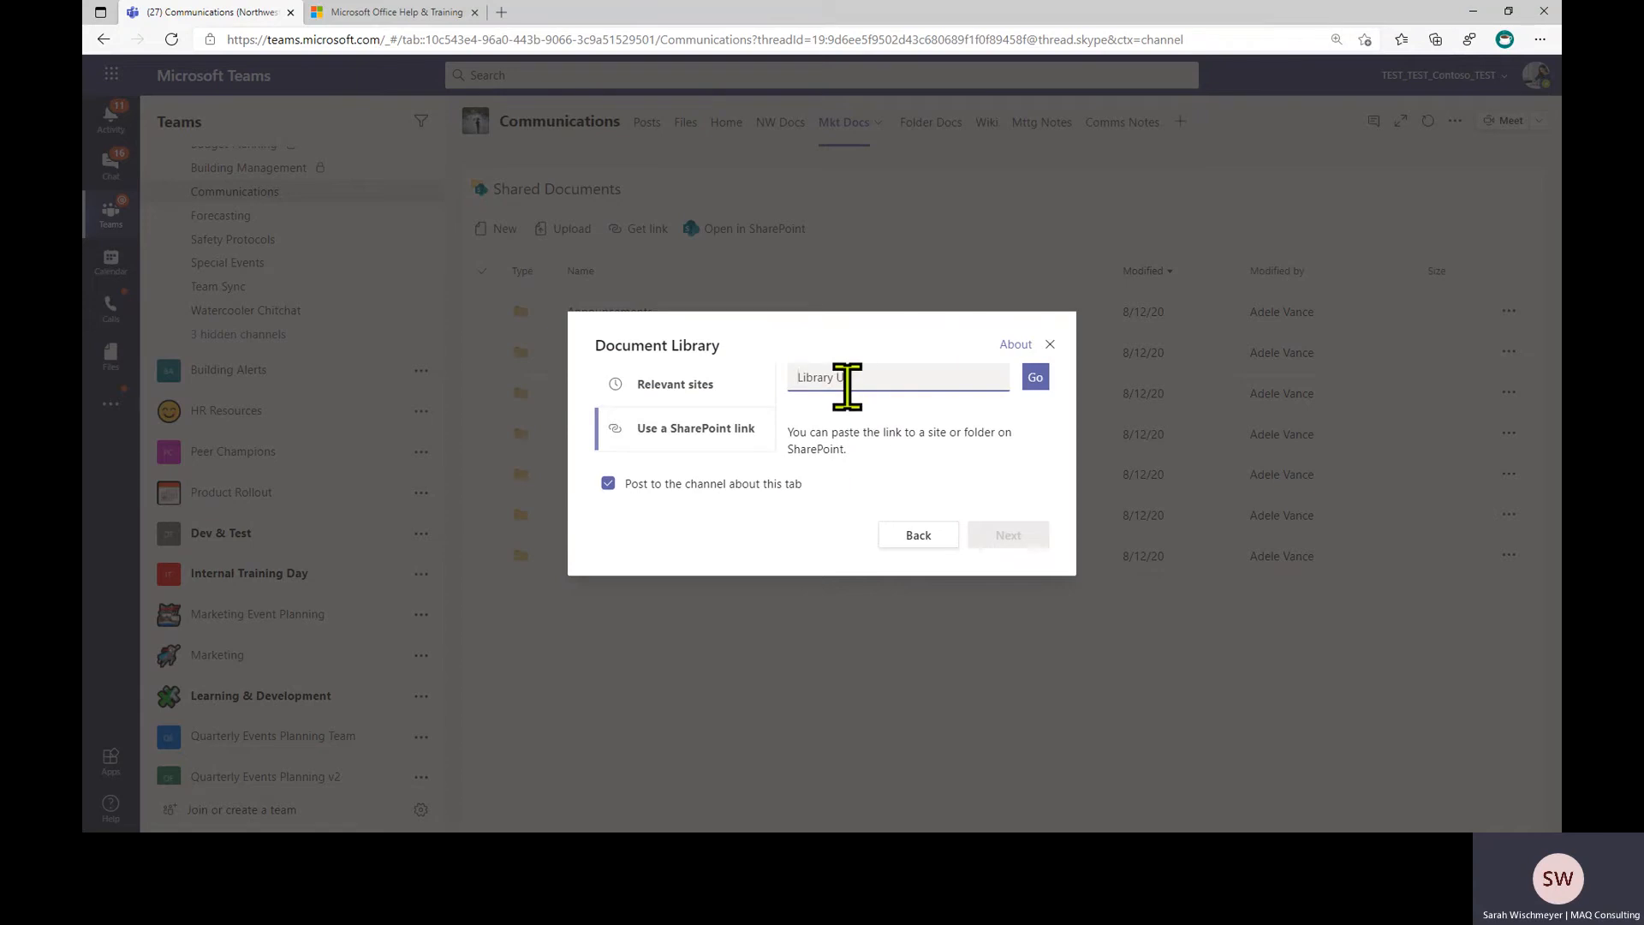
pyautogui.click(910, 534)
pyautogui.click(1050, 343)
pyautogui.click(646, 123)
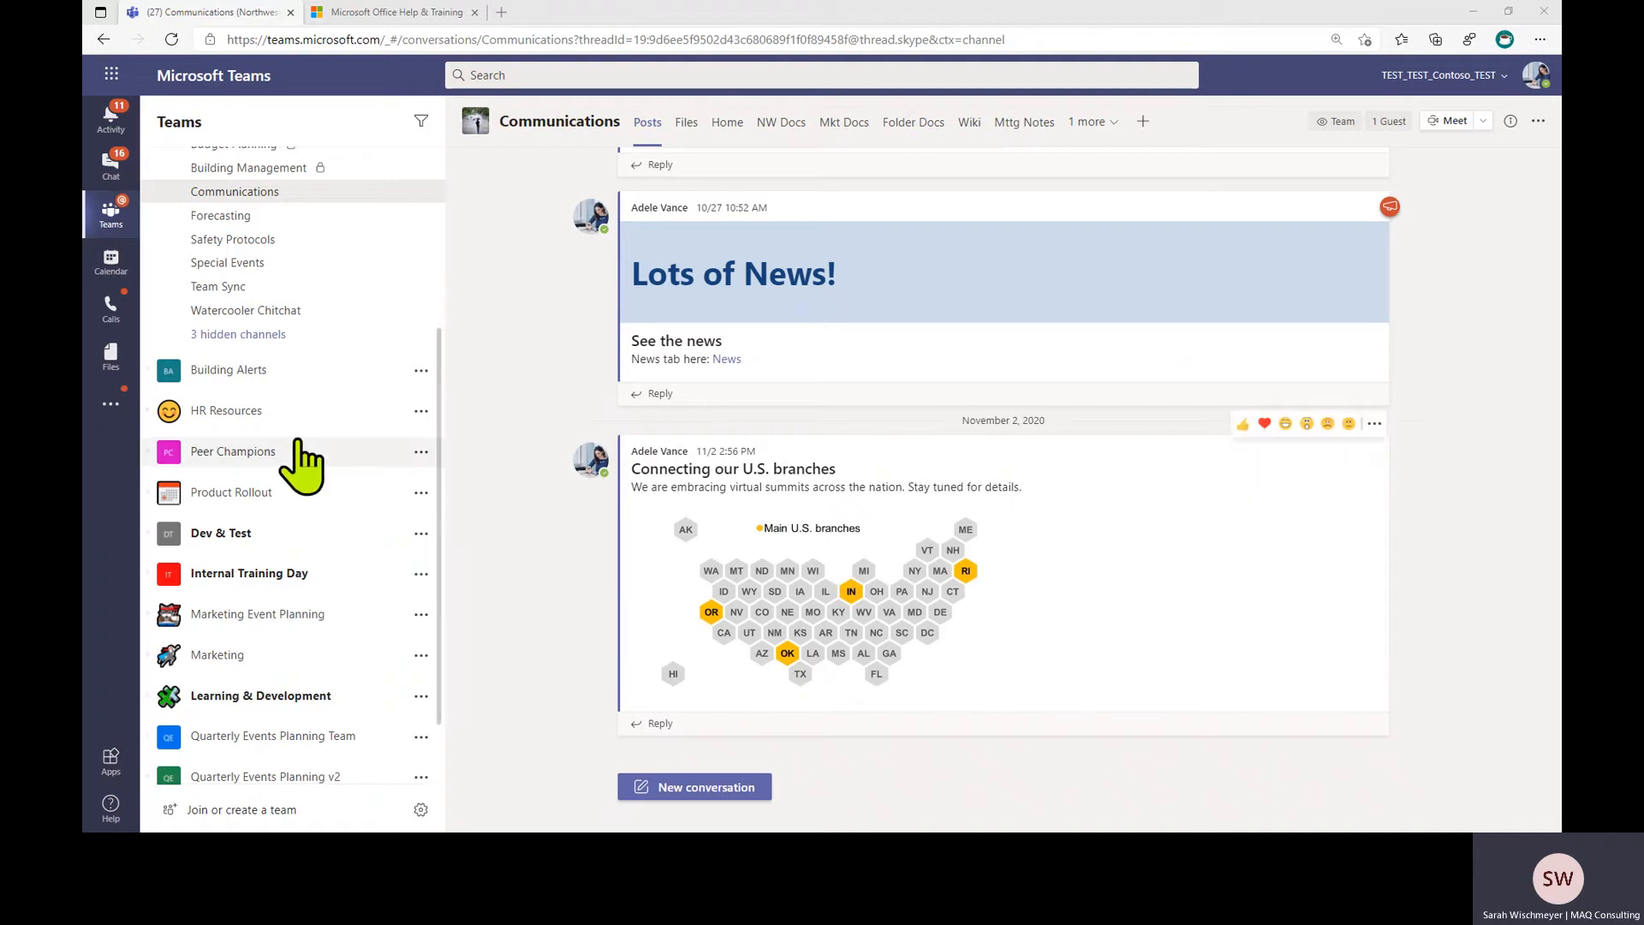
# Show the group chat and recent files, and open the Microsoft Teams Chat Files folder in OneDrive
pyautogui.click(111, 164)
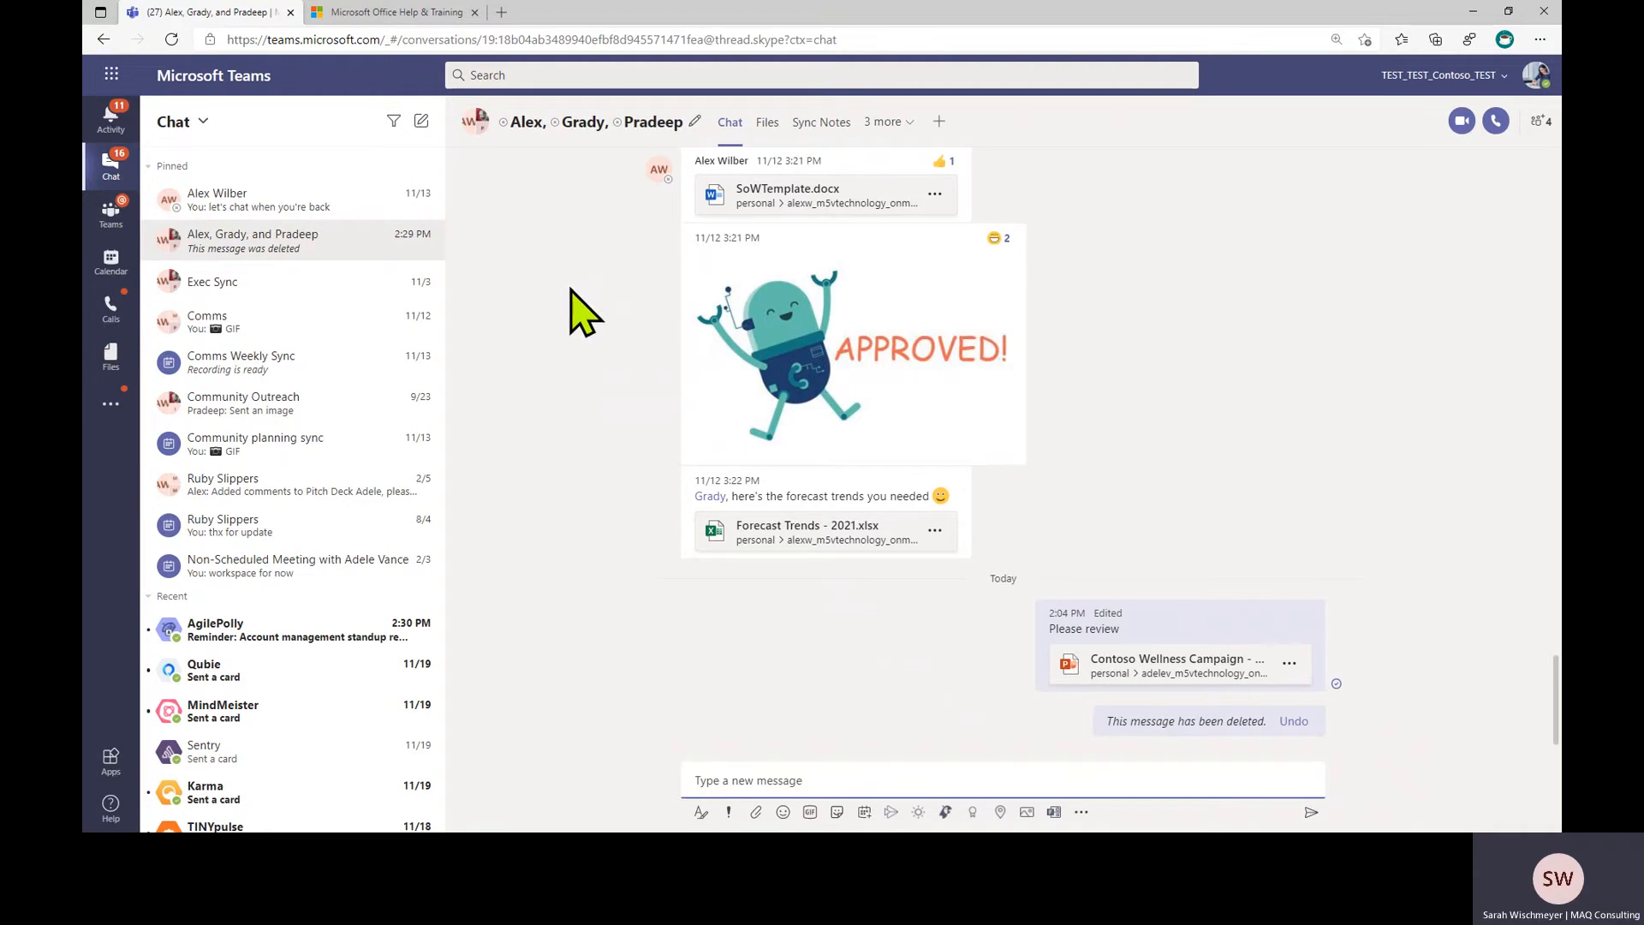
pyautogui.click(112, 358)
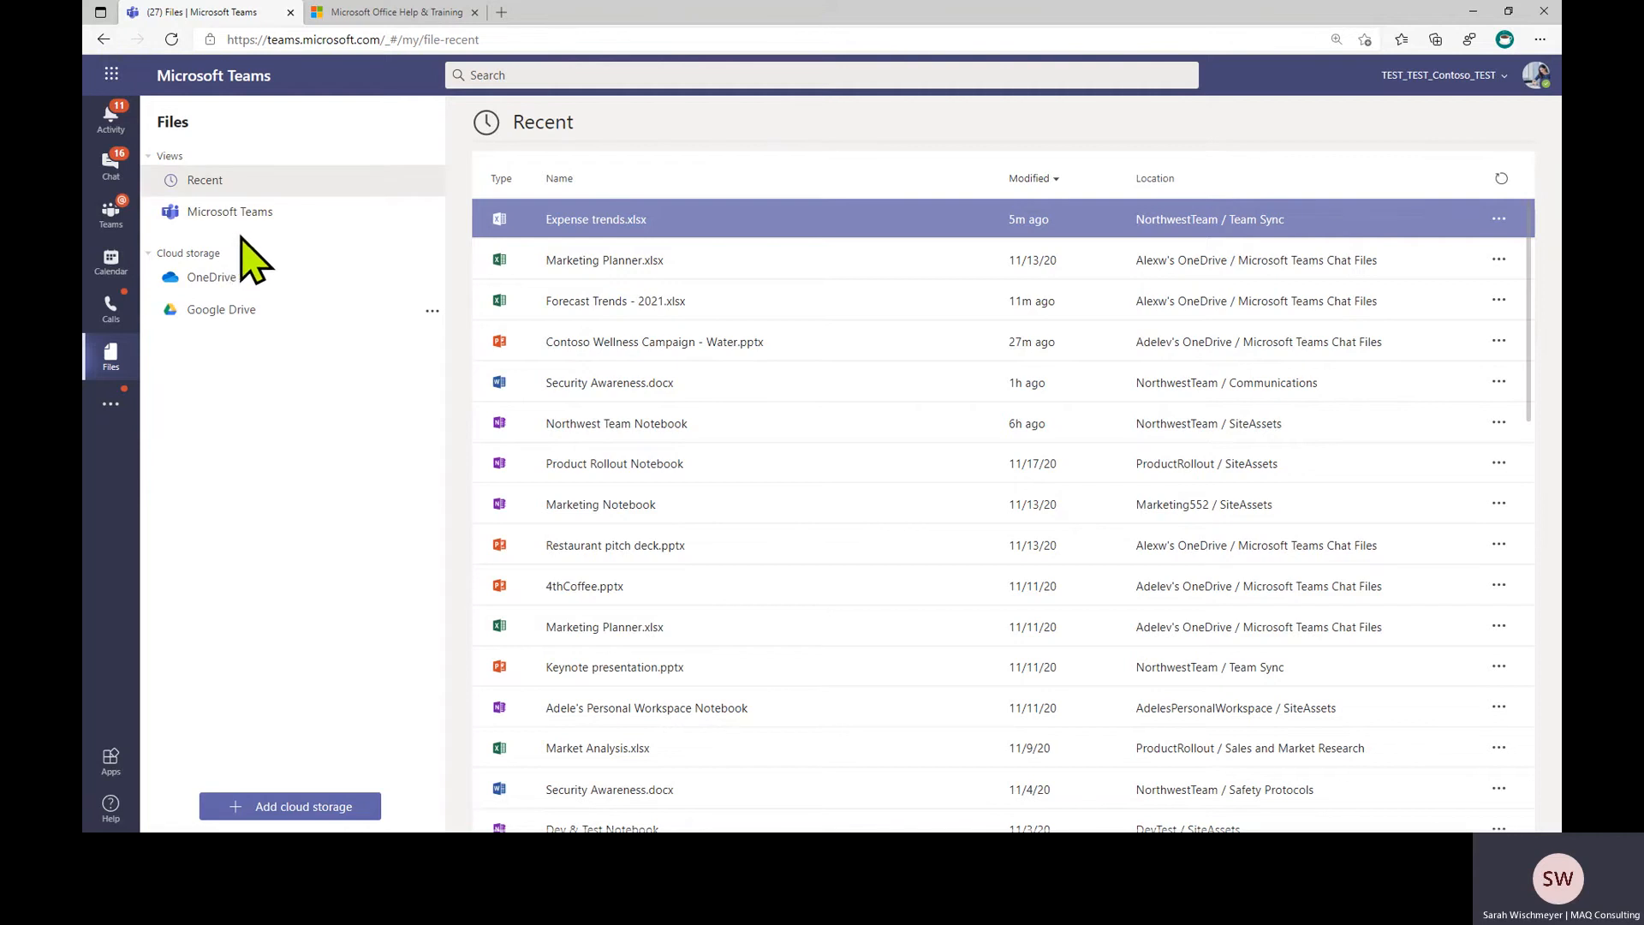
pyautogui.click(215, 286)
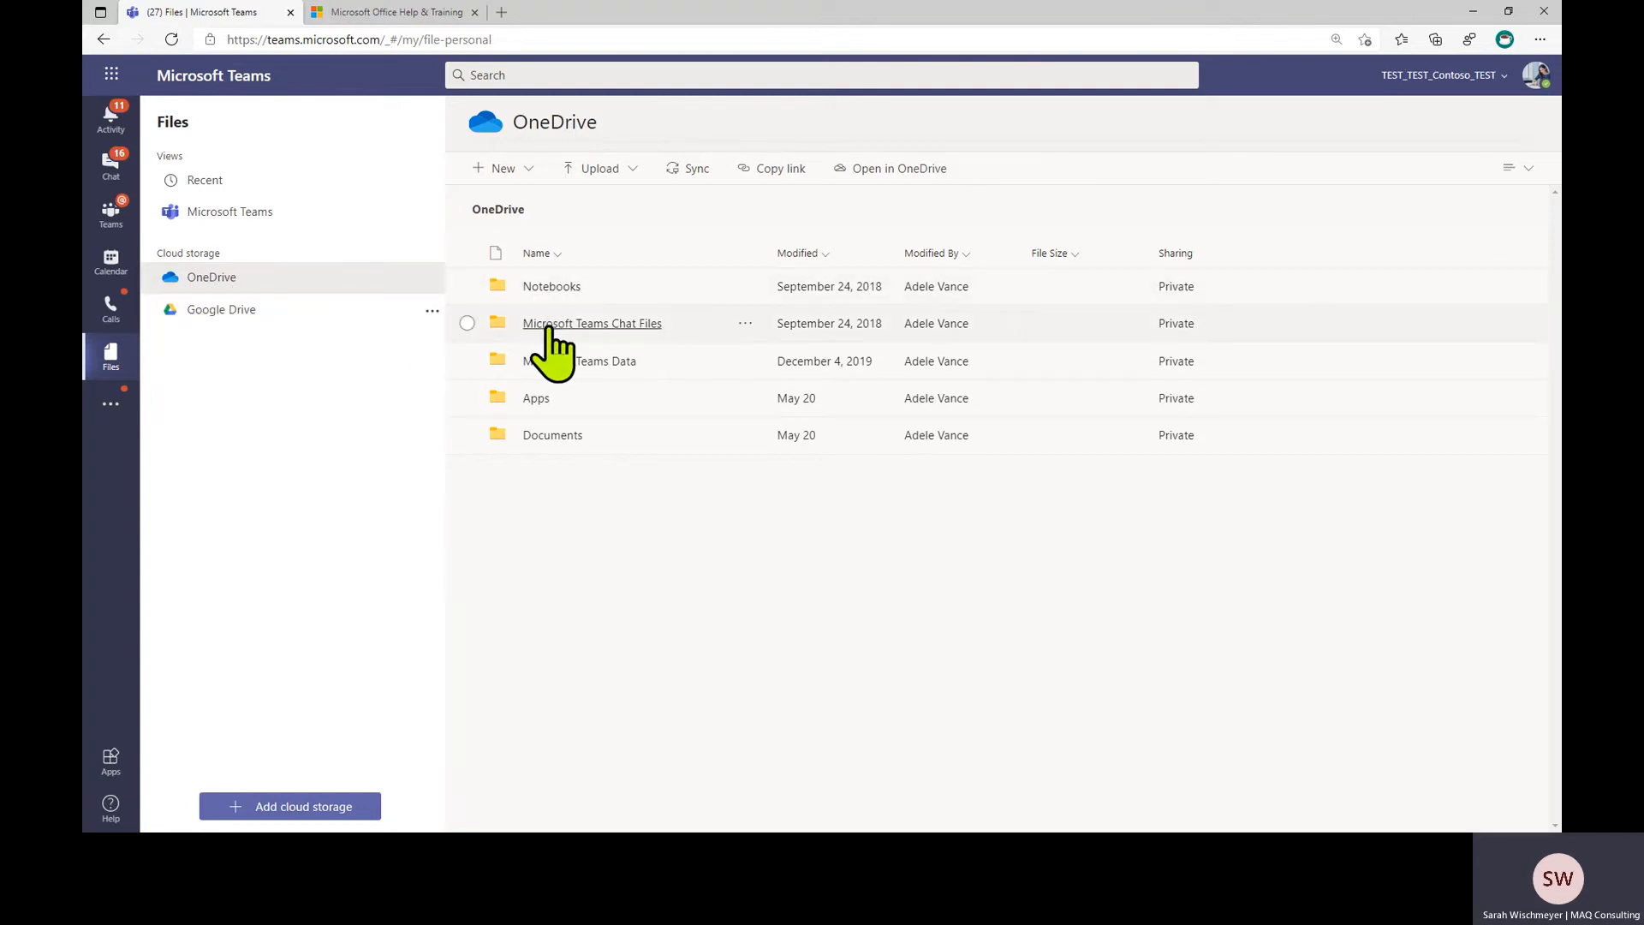
pyautogui.click(871, 175)
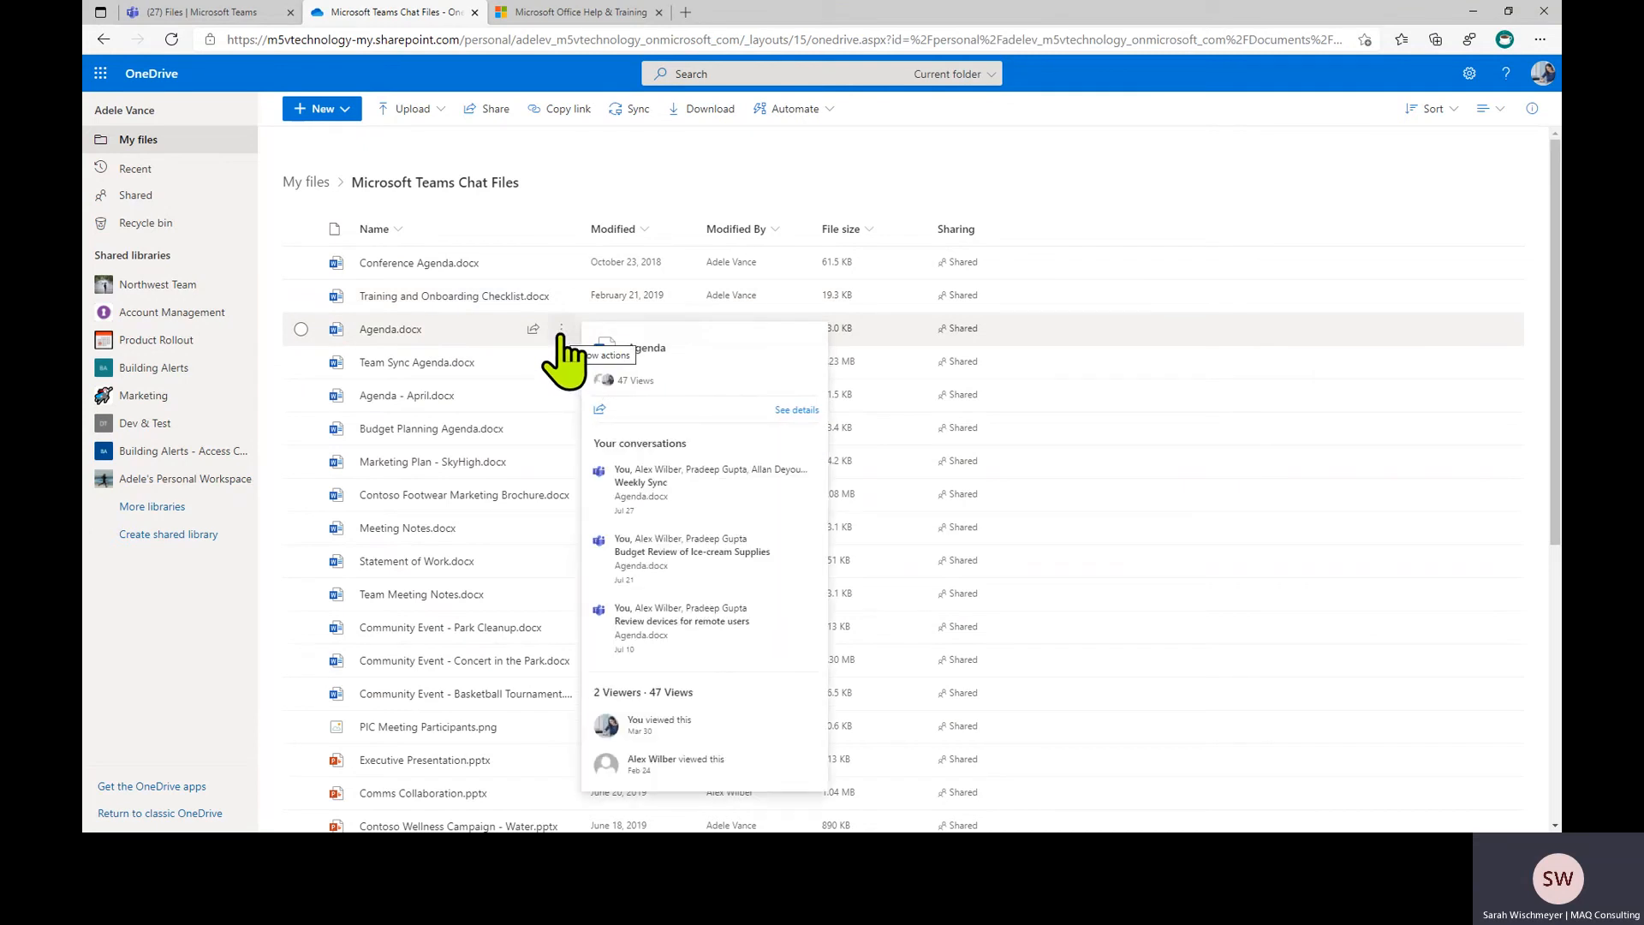
# View the sharing options for Agenda.docx in the Microsoft Teams Chat Files folder and close them without sending a link
pyautogui.click(561, 332)
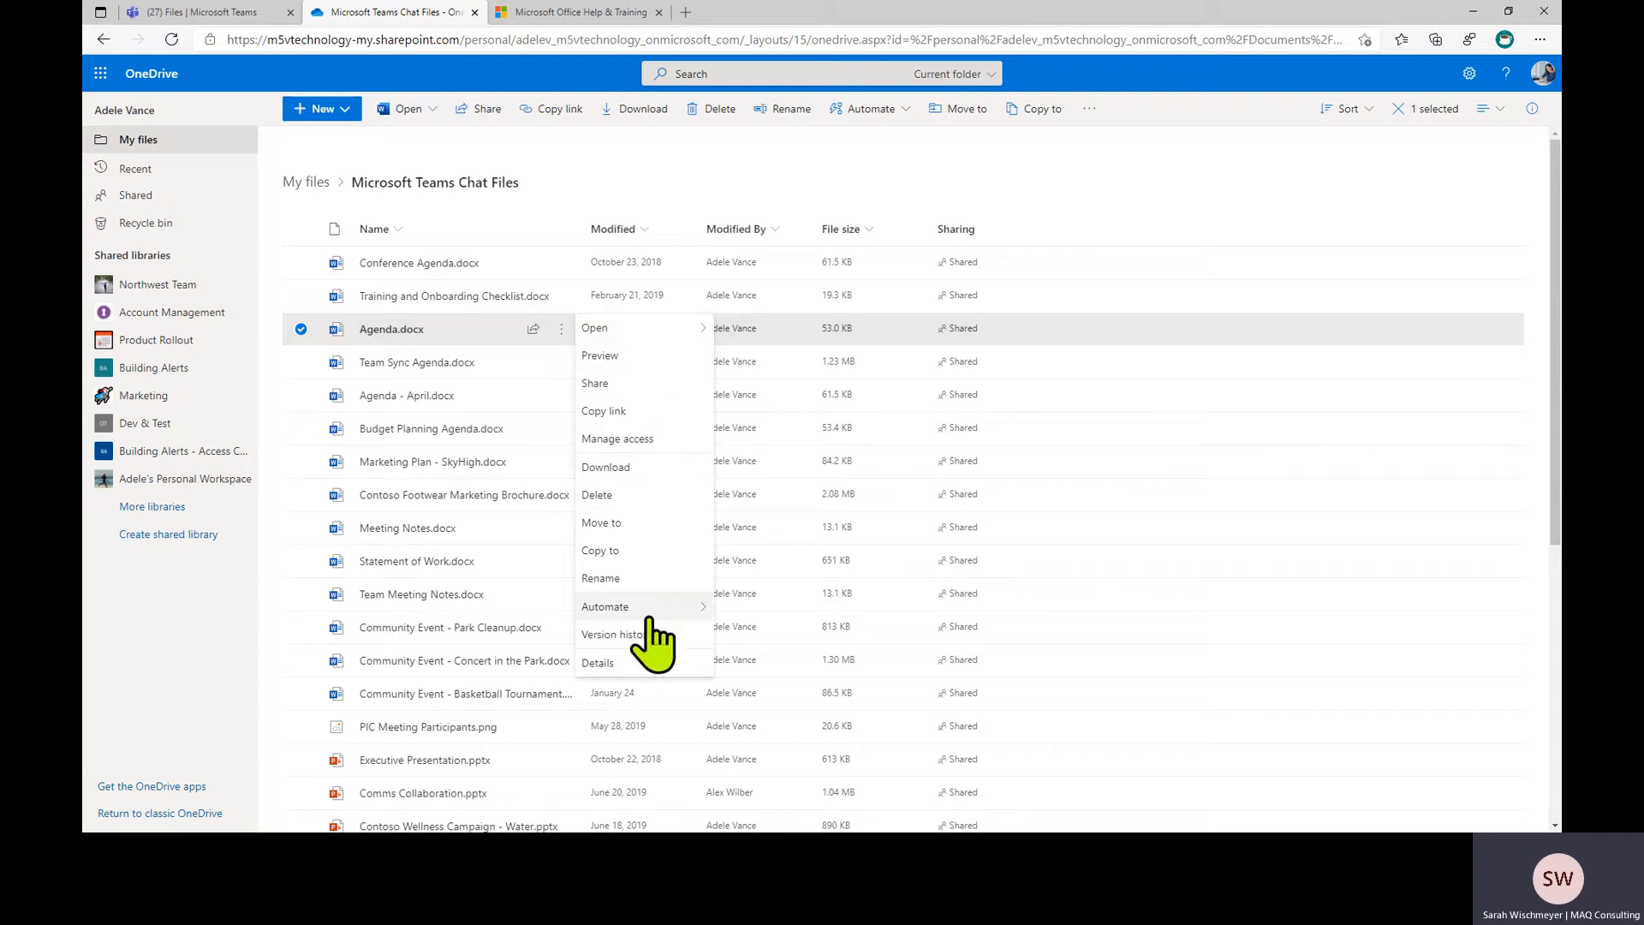
pyautogui.click(601, 385)
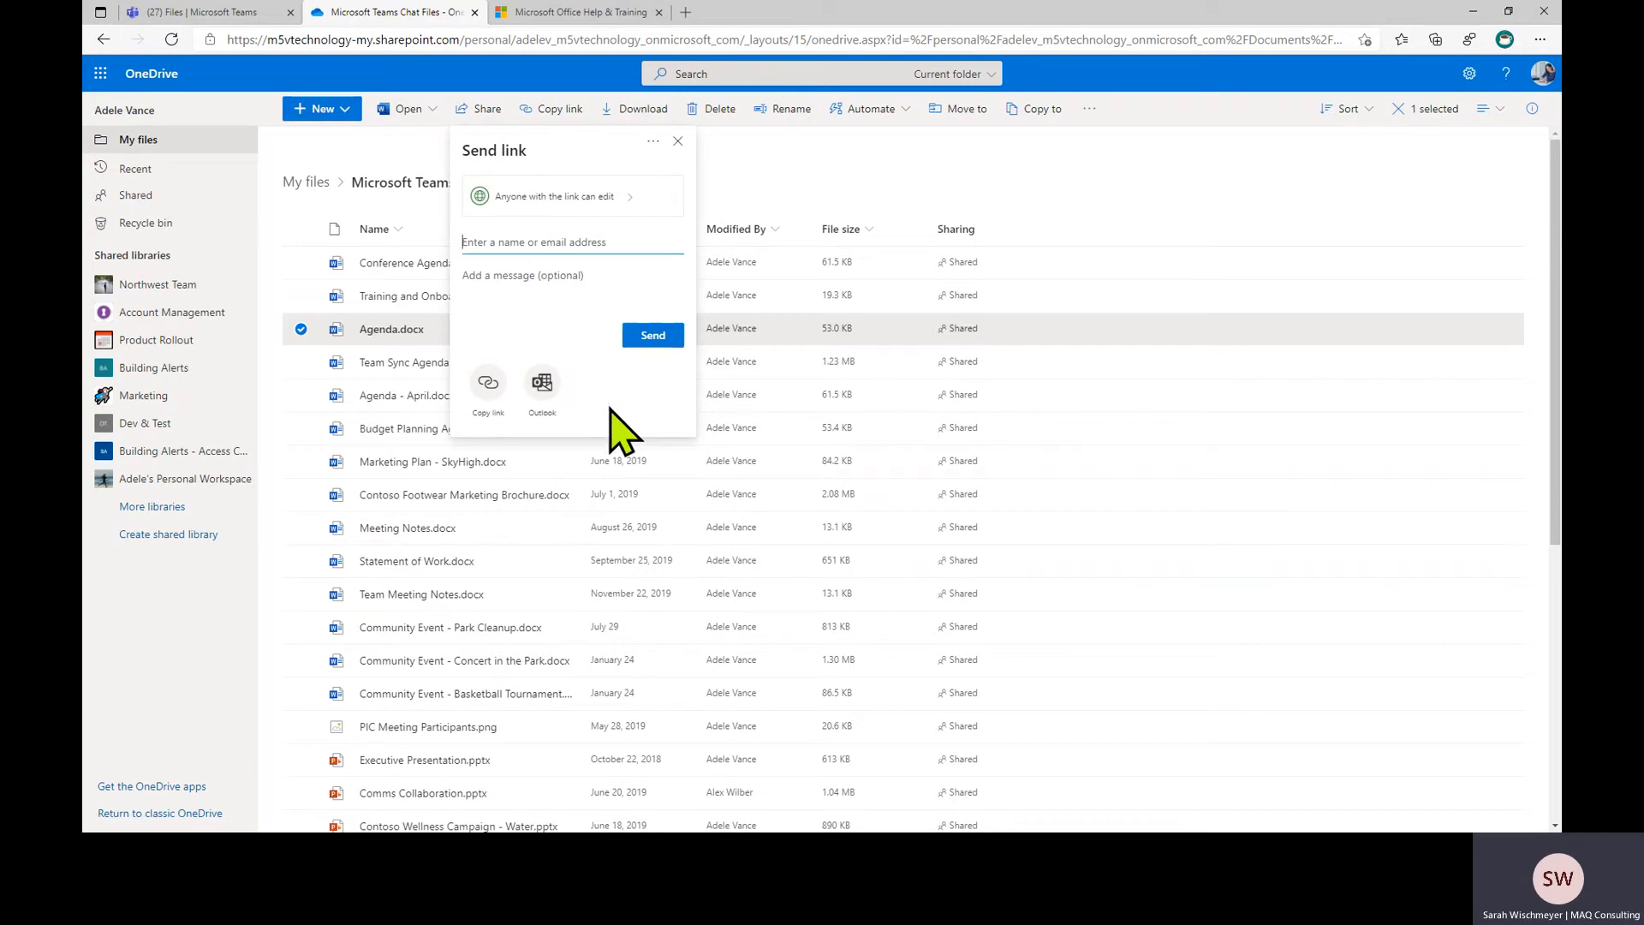
pyautogui.click(677, 141)
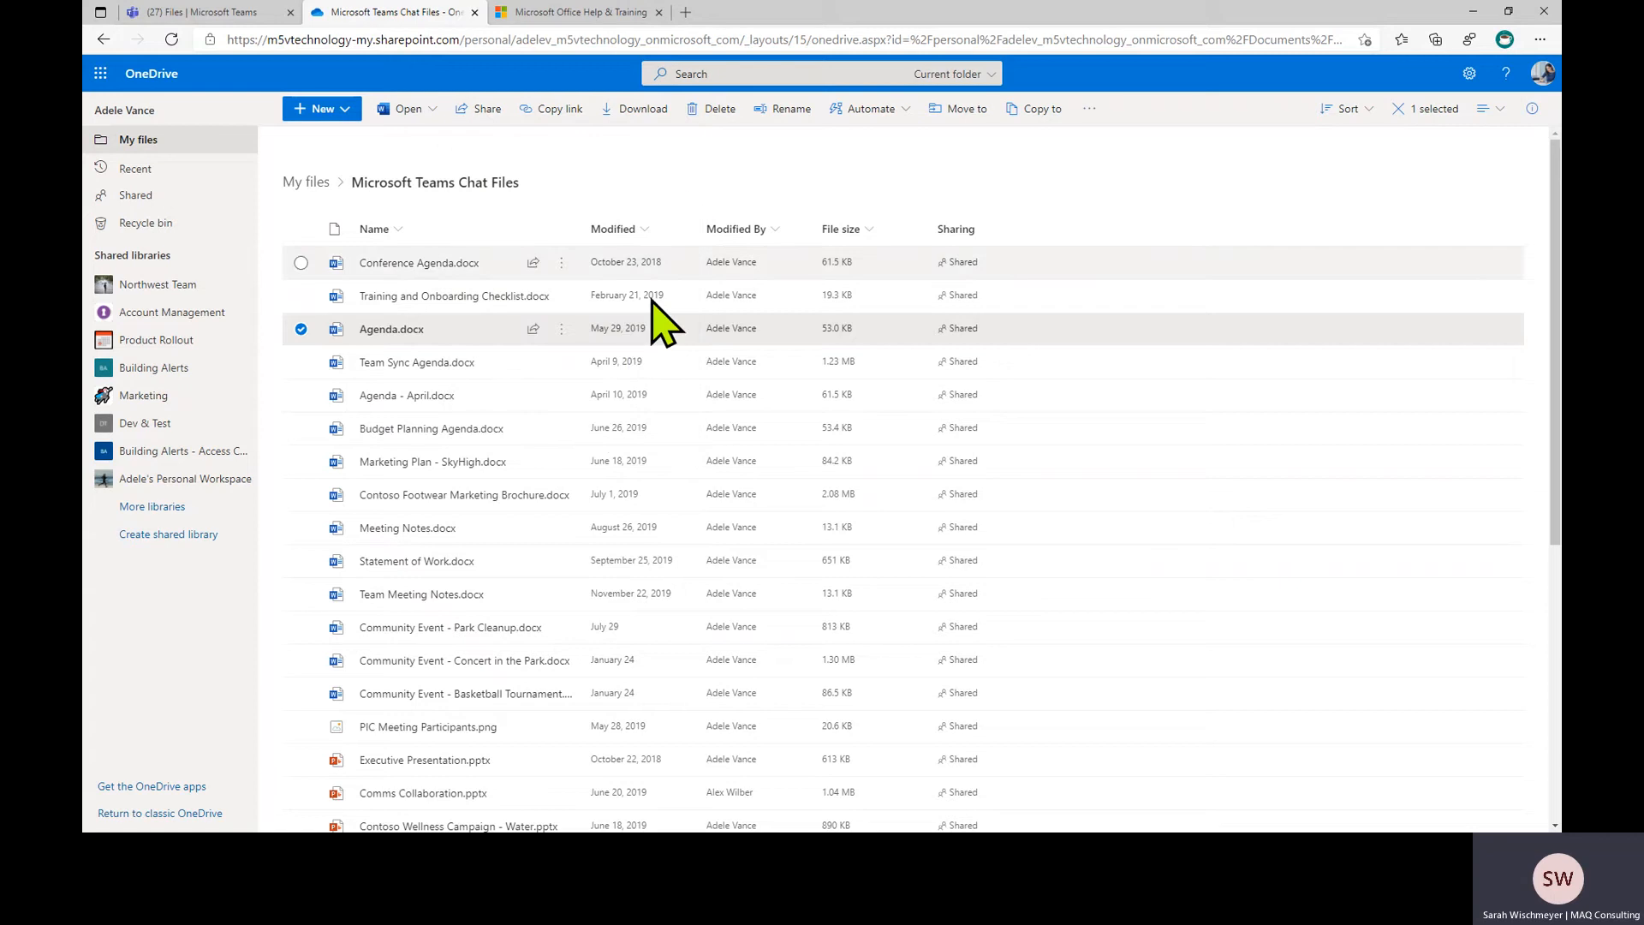
# Review the available file actions for Agenda.docx, clear its selection and return to the OneDrive files in Teams
pyautogui.click(561, 329)
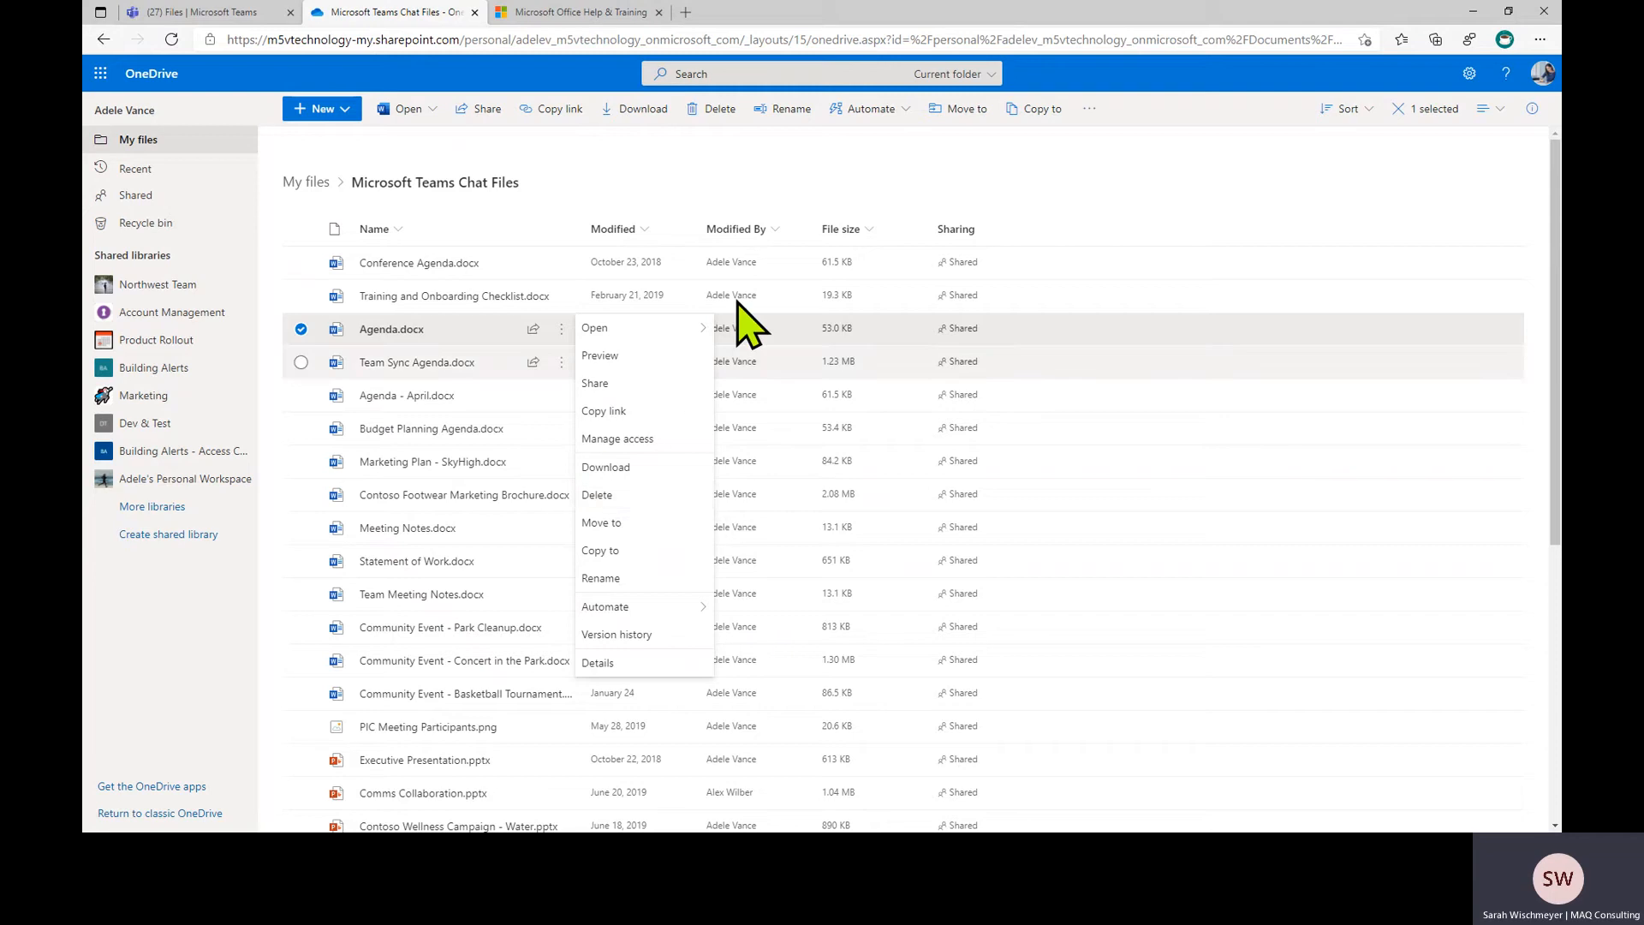
pyautogui.click(874, 154)
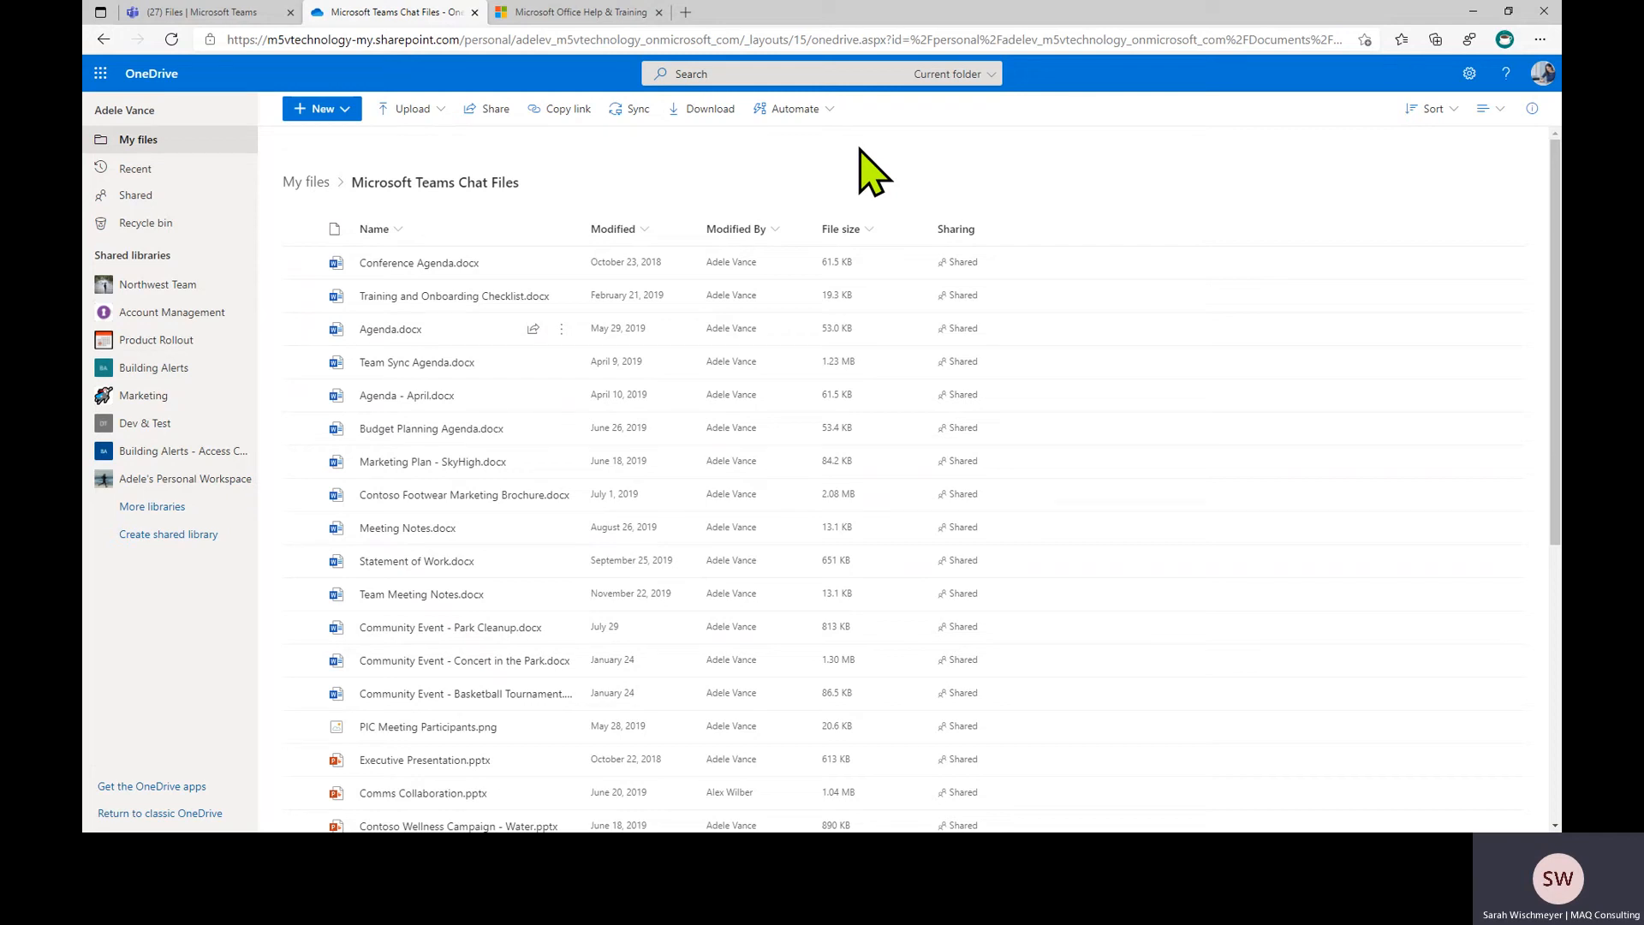
pyautogui.click(474, 12)
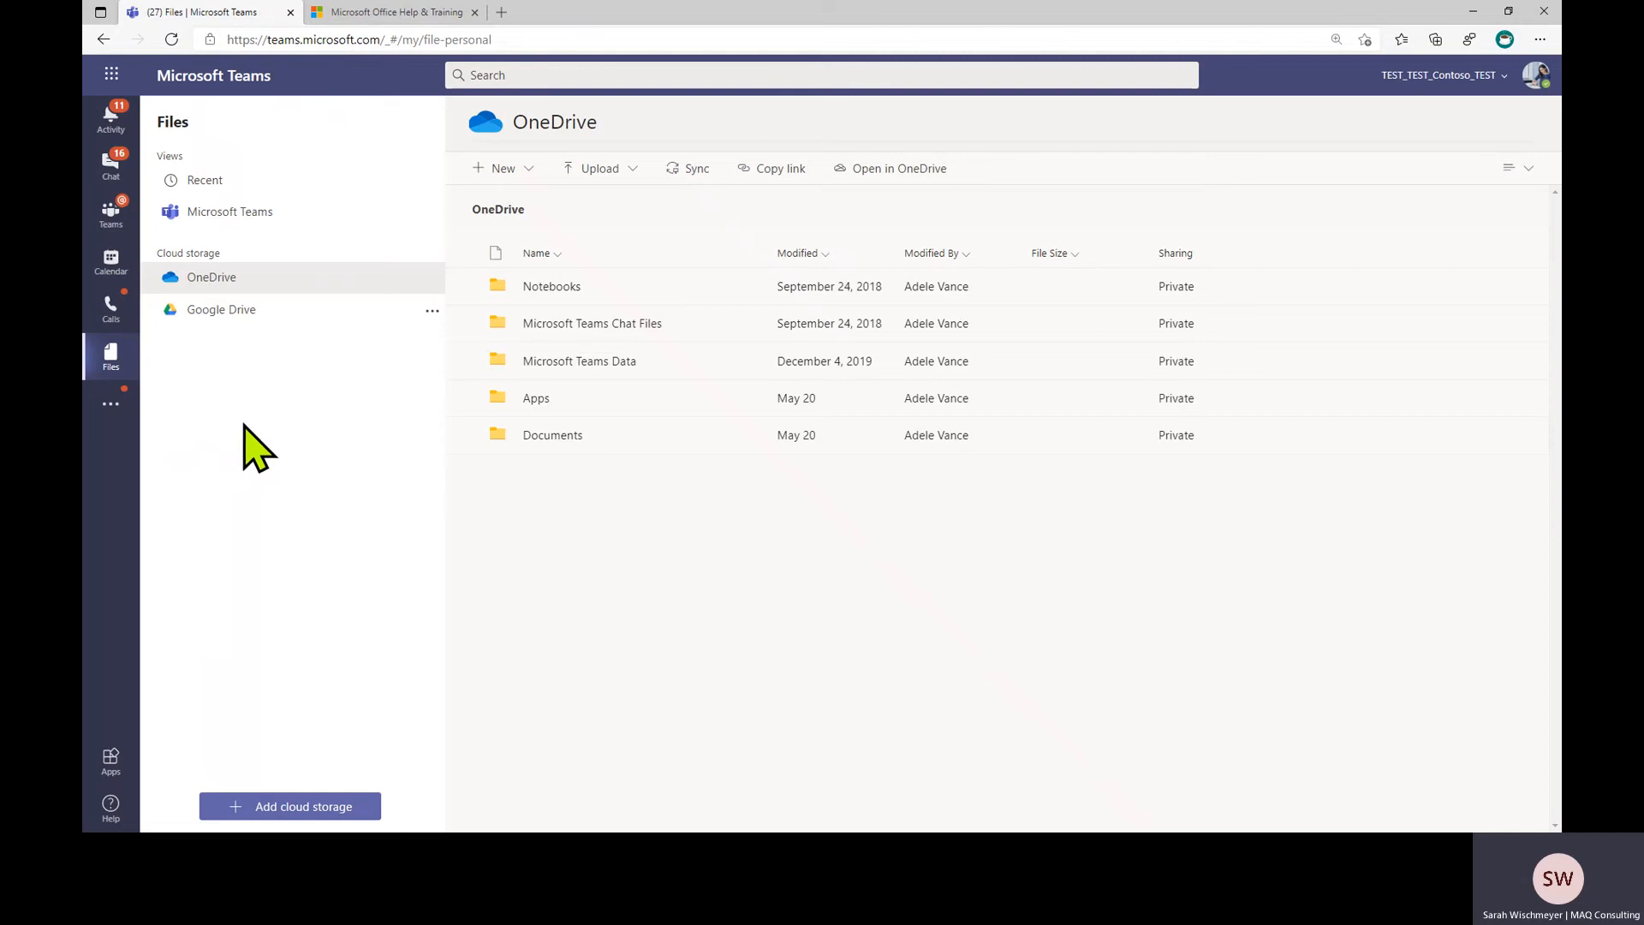
# Show the recent files, search Teams for "forecast" and look through the matching messages
pyautogui.click(224, 208)
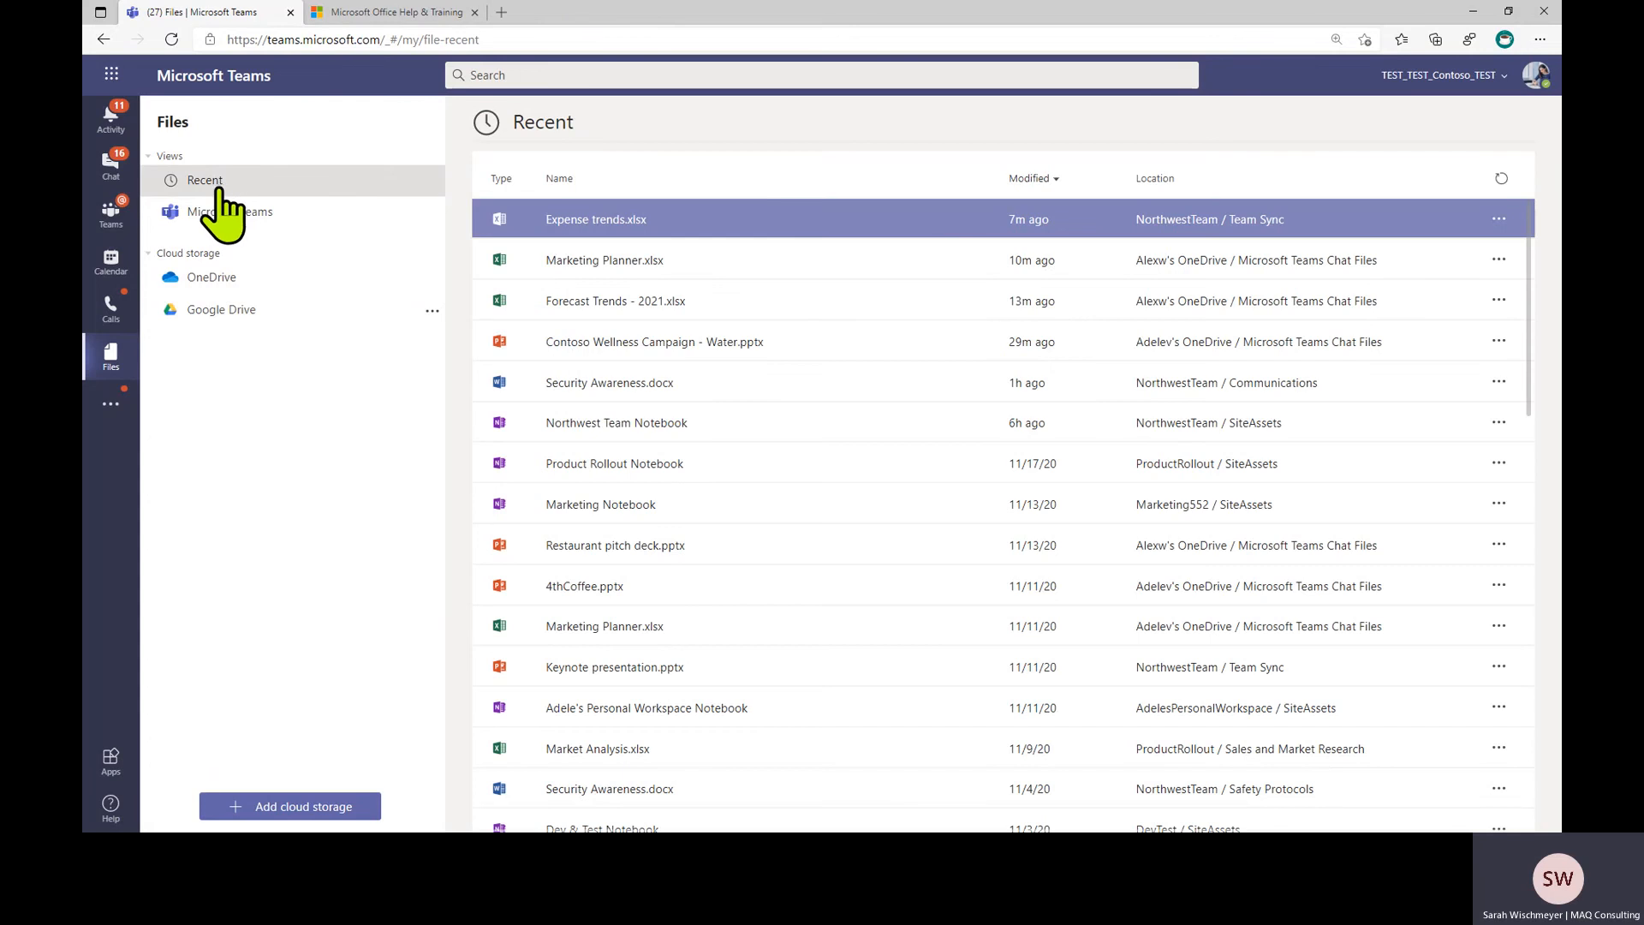
pyautogui.click(517, 83)
pyautogui.write('fore')
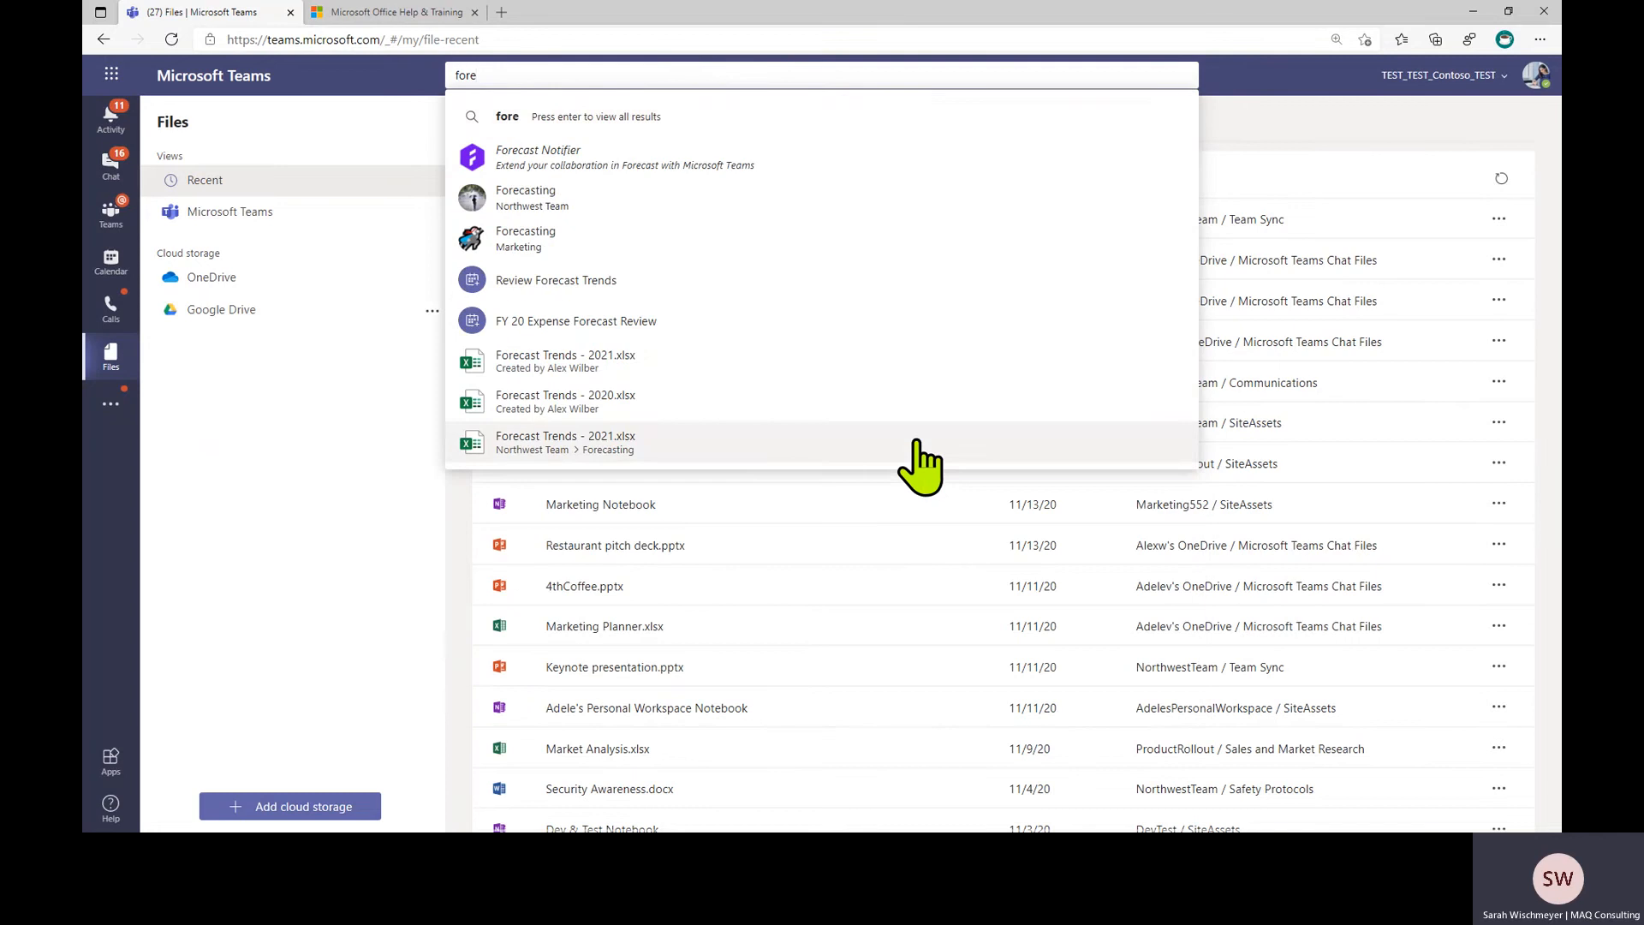
pyautogui.write('cast')
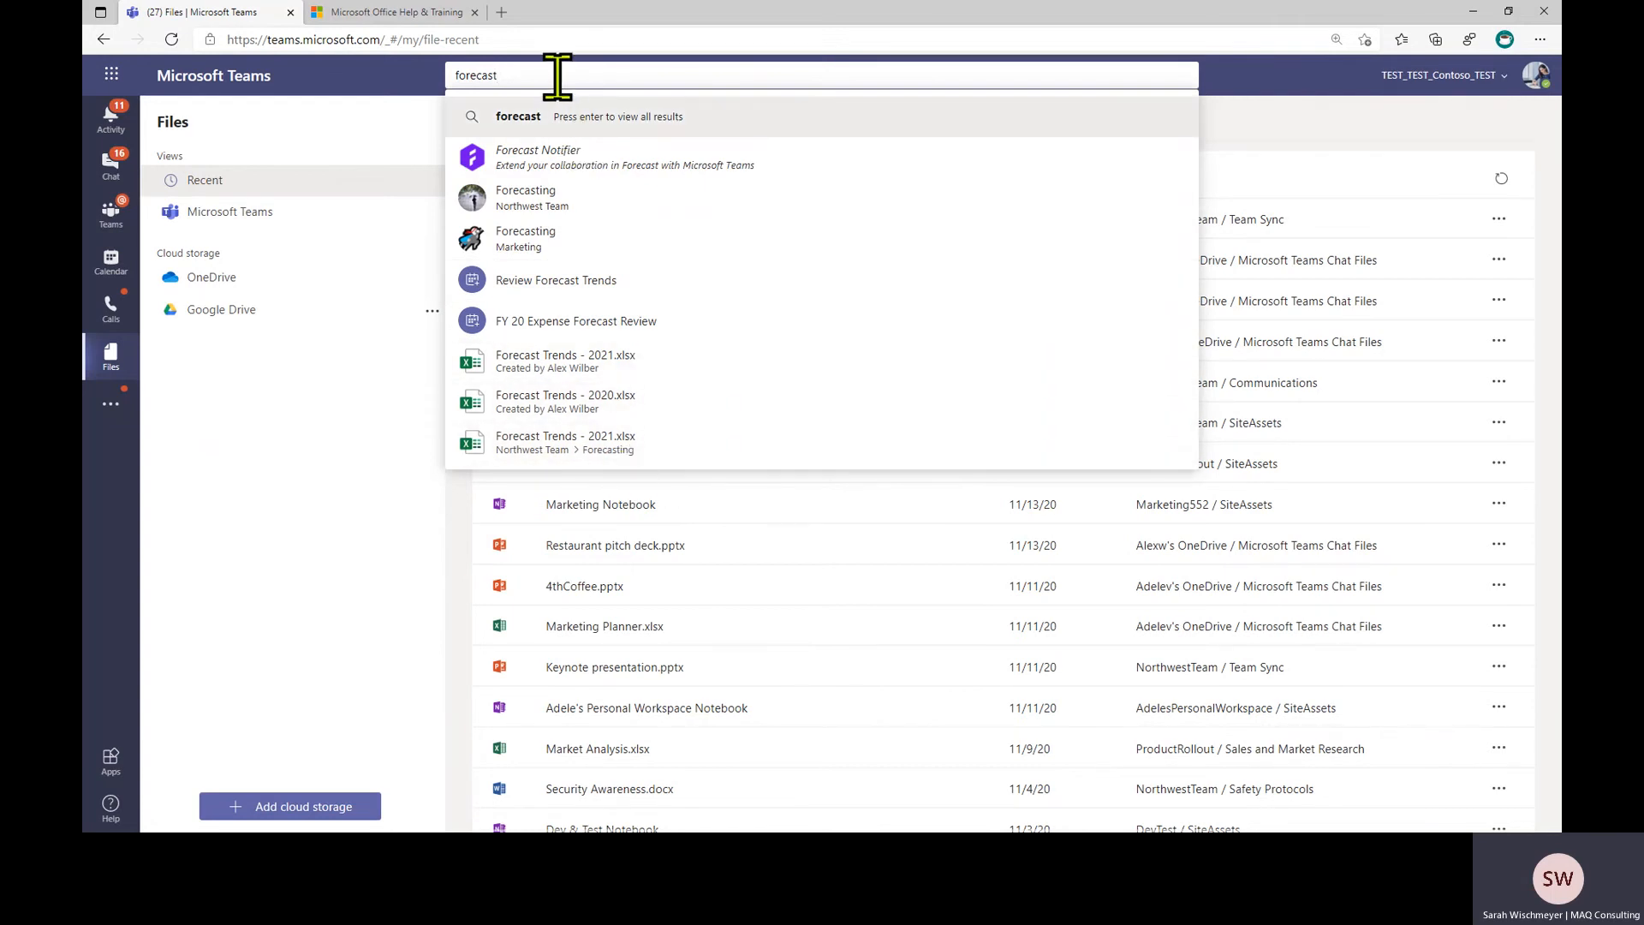
pyautogui.press('Return')
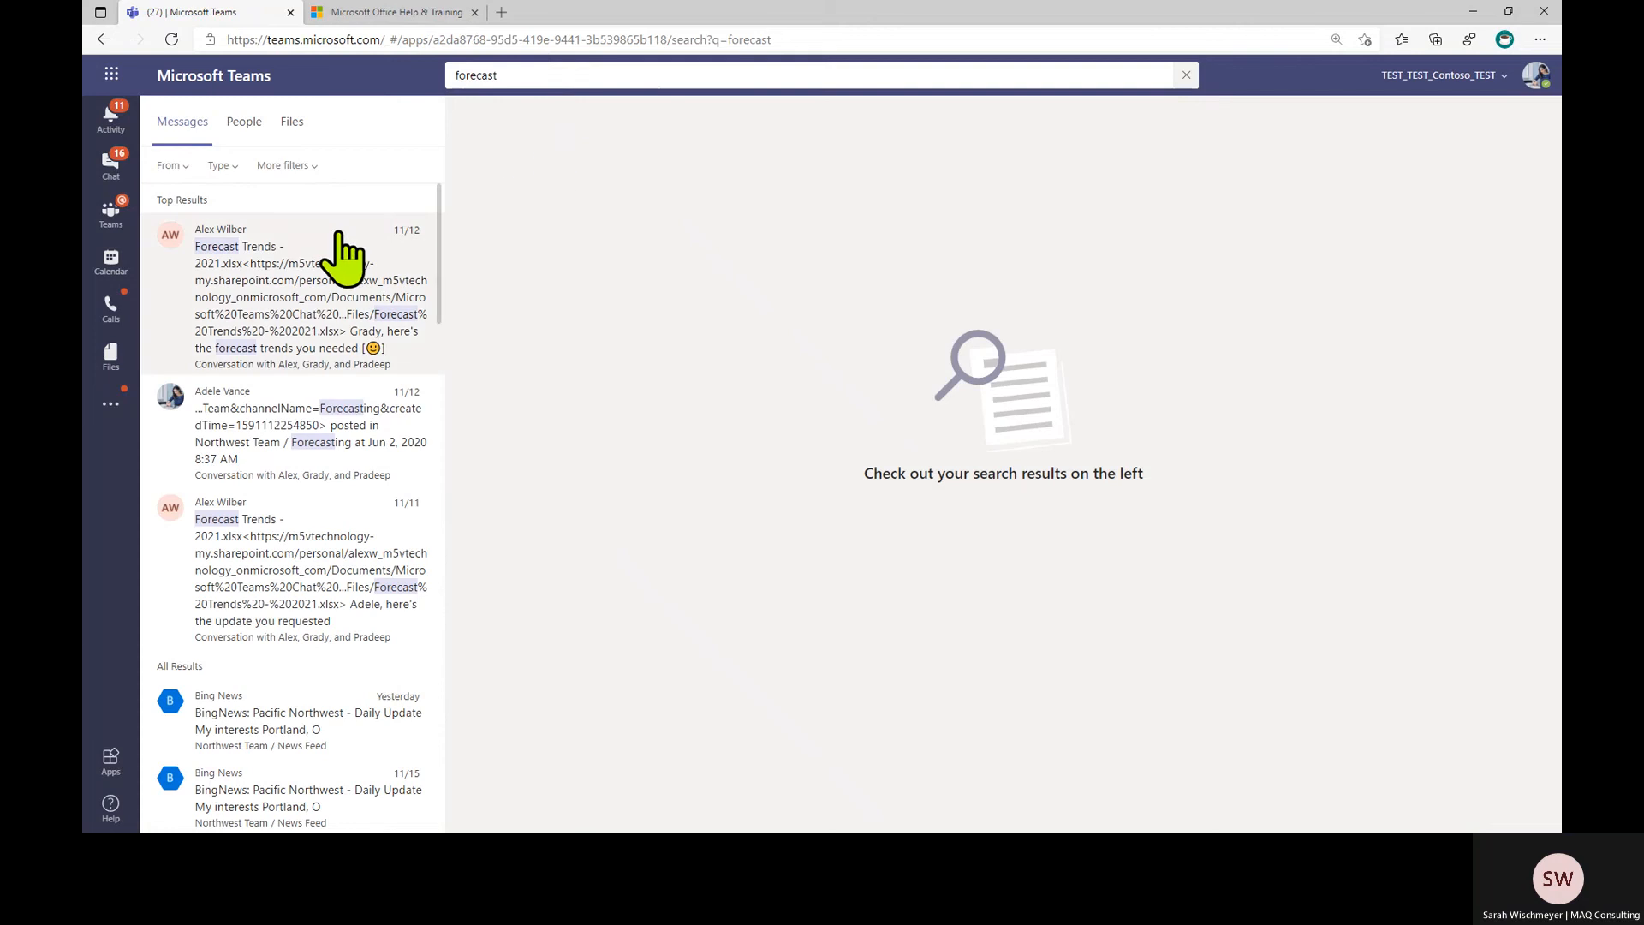
pyautogui.scroll(-1, 291, 446)
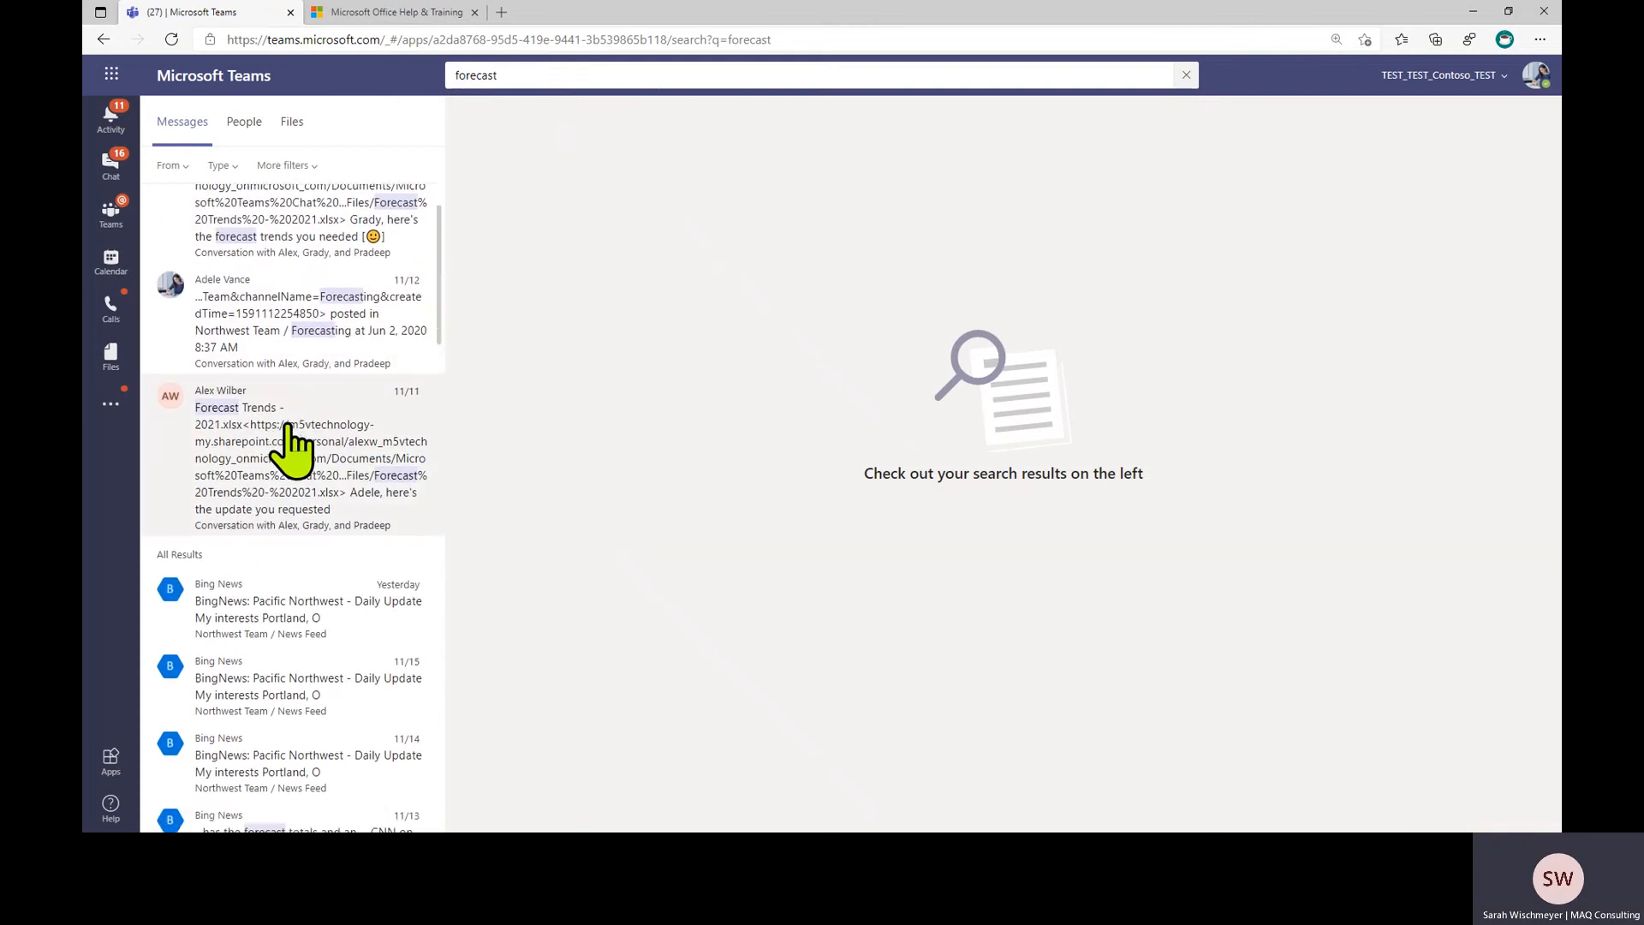
pyautogui.scroll(-2, 288, 428)
pyautogui.scroll(3, 288, 433)
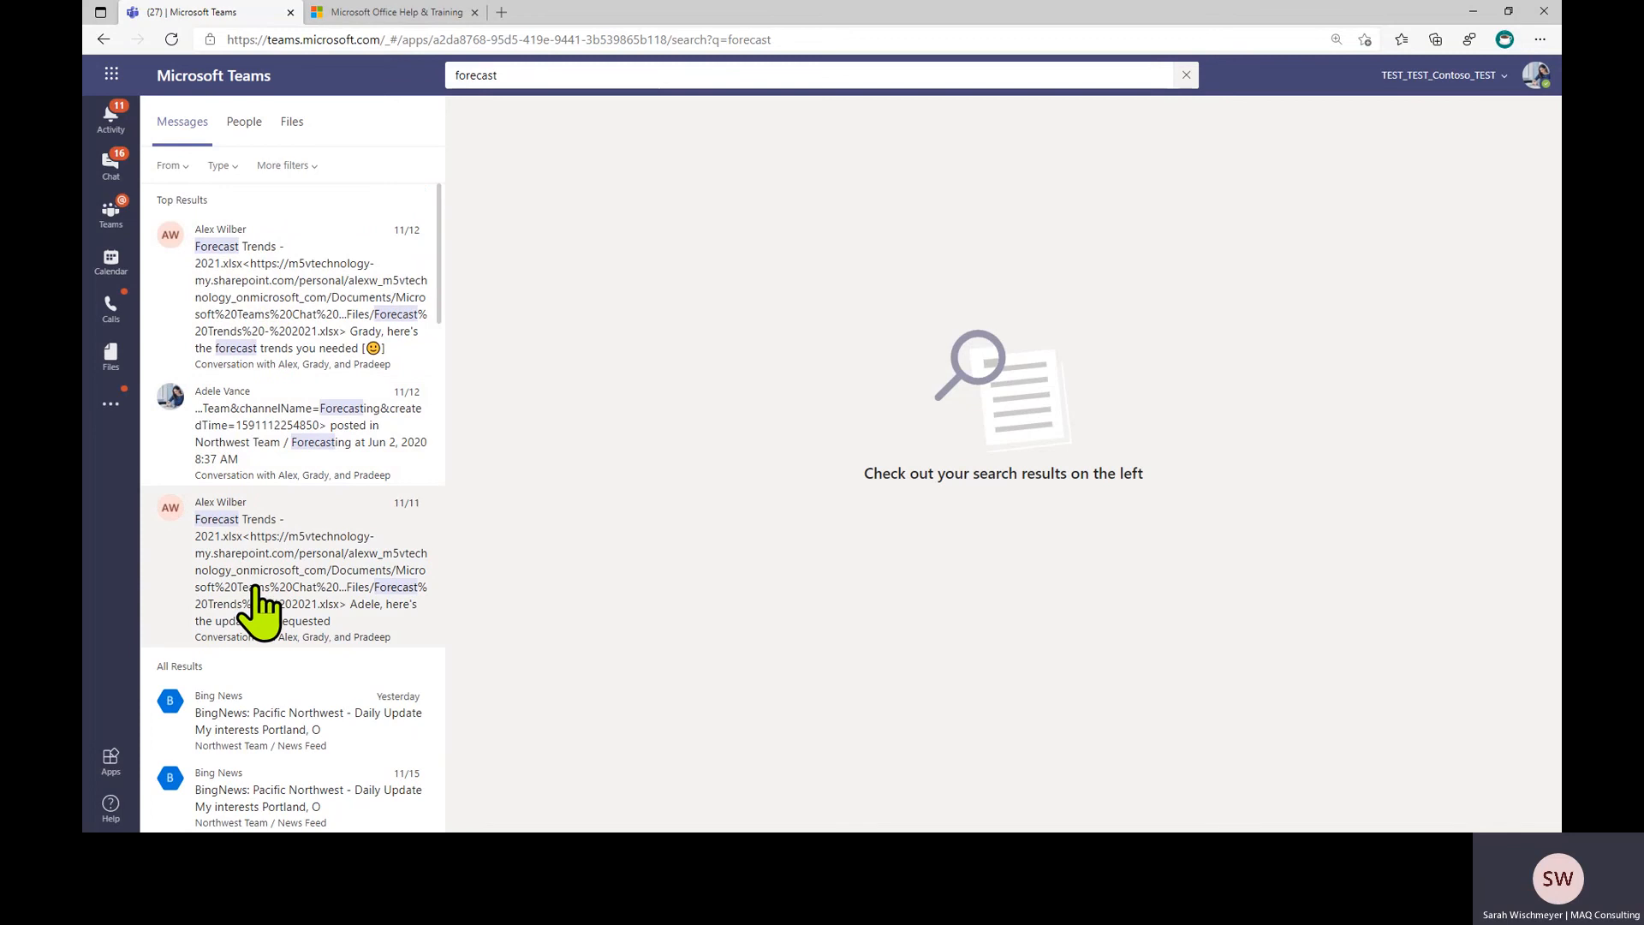
# Extend the search to "forecast trends" and run it
pyautogui.click(526, 74)
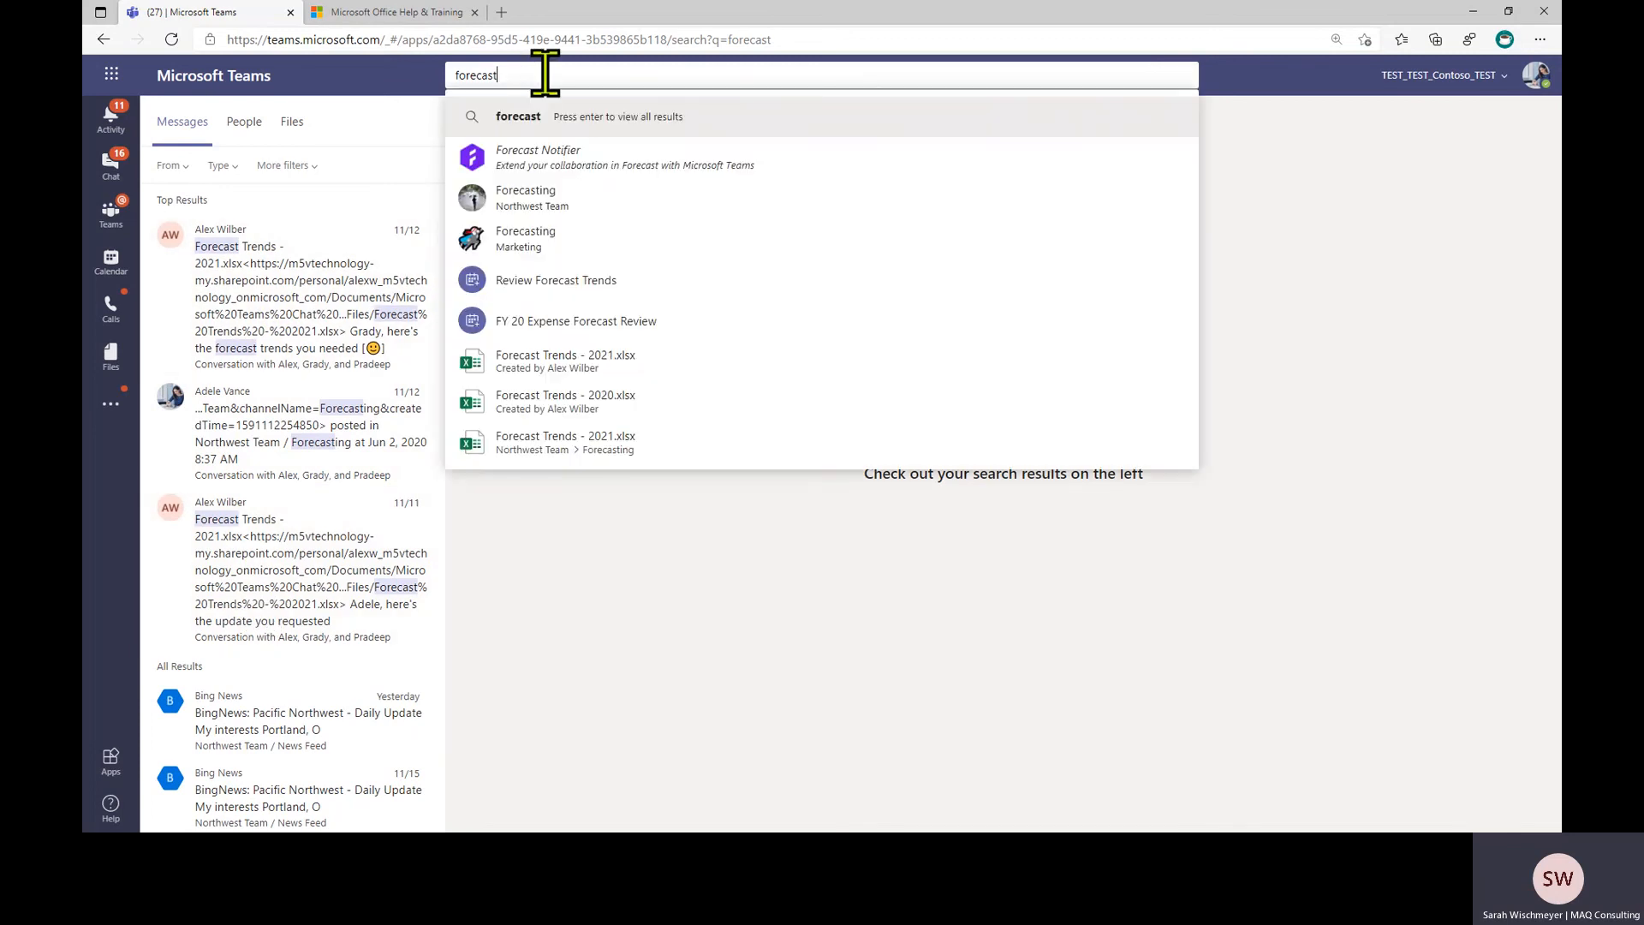
pyautogui.write('trends')
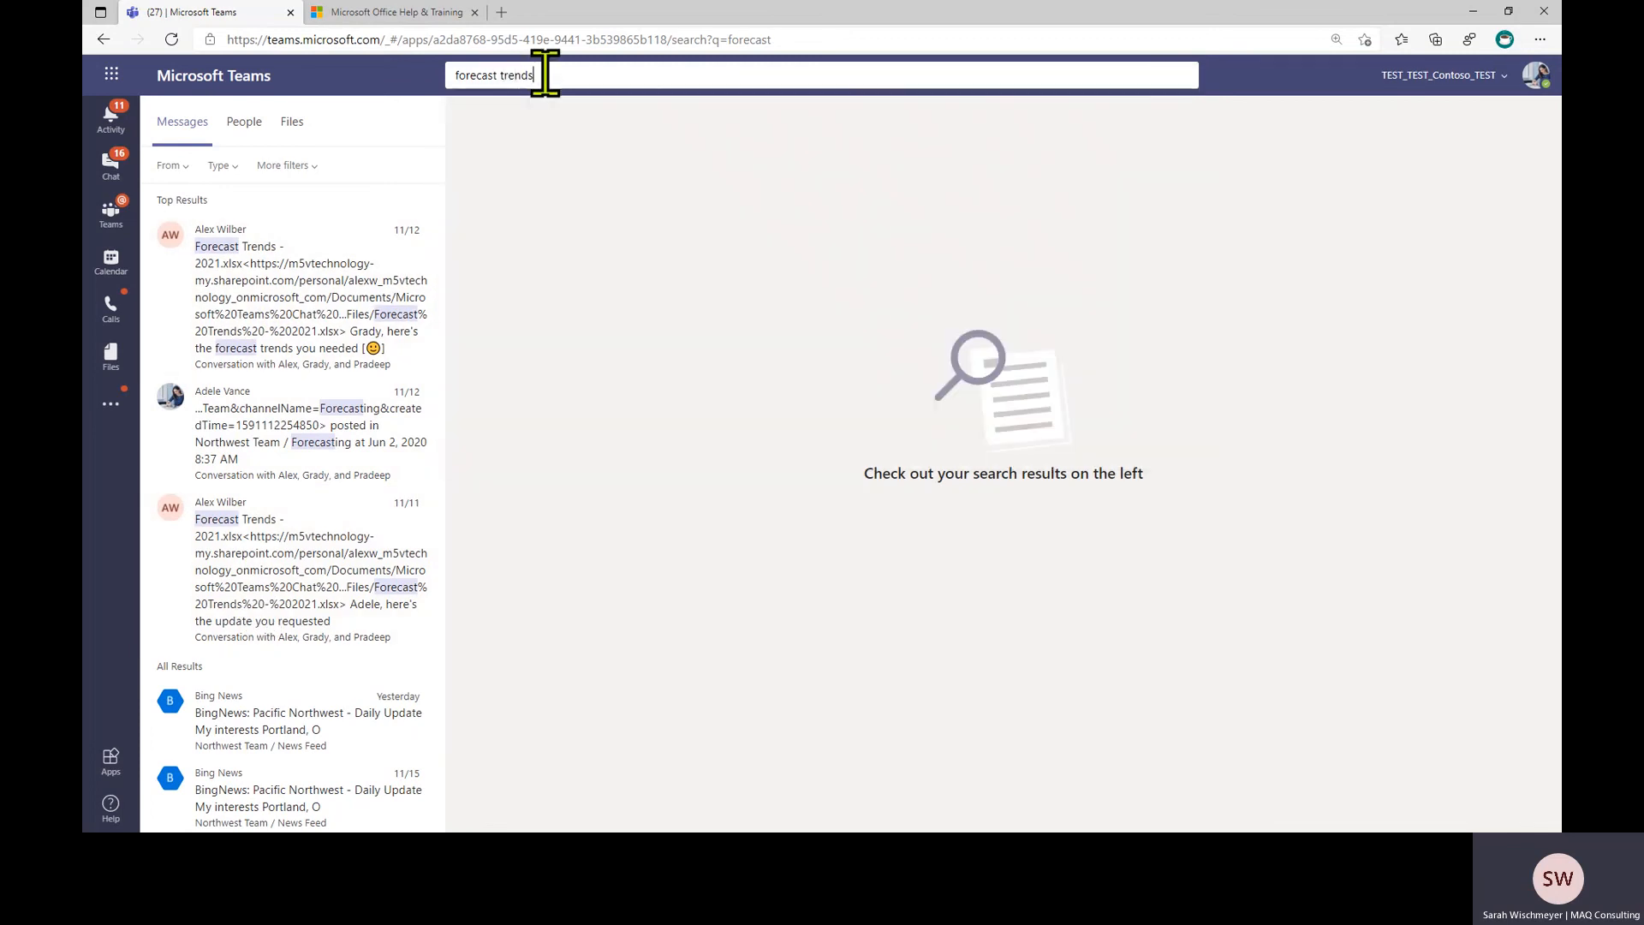
pyautogui.press('Return')
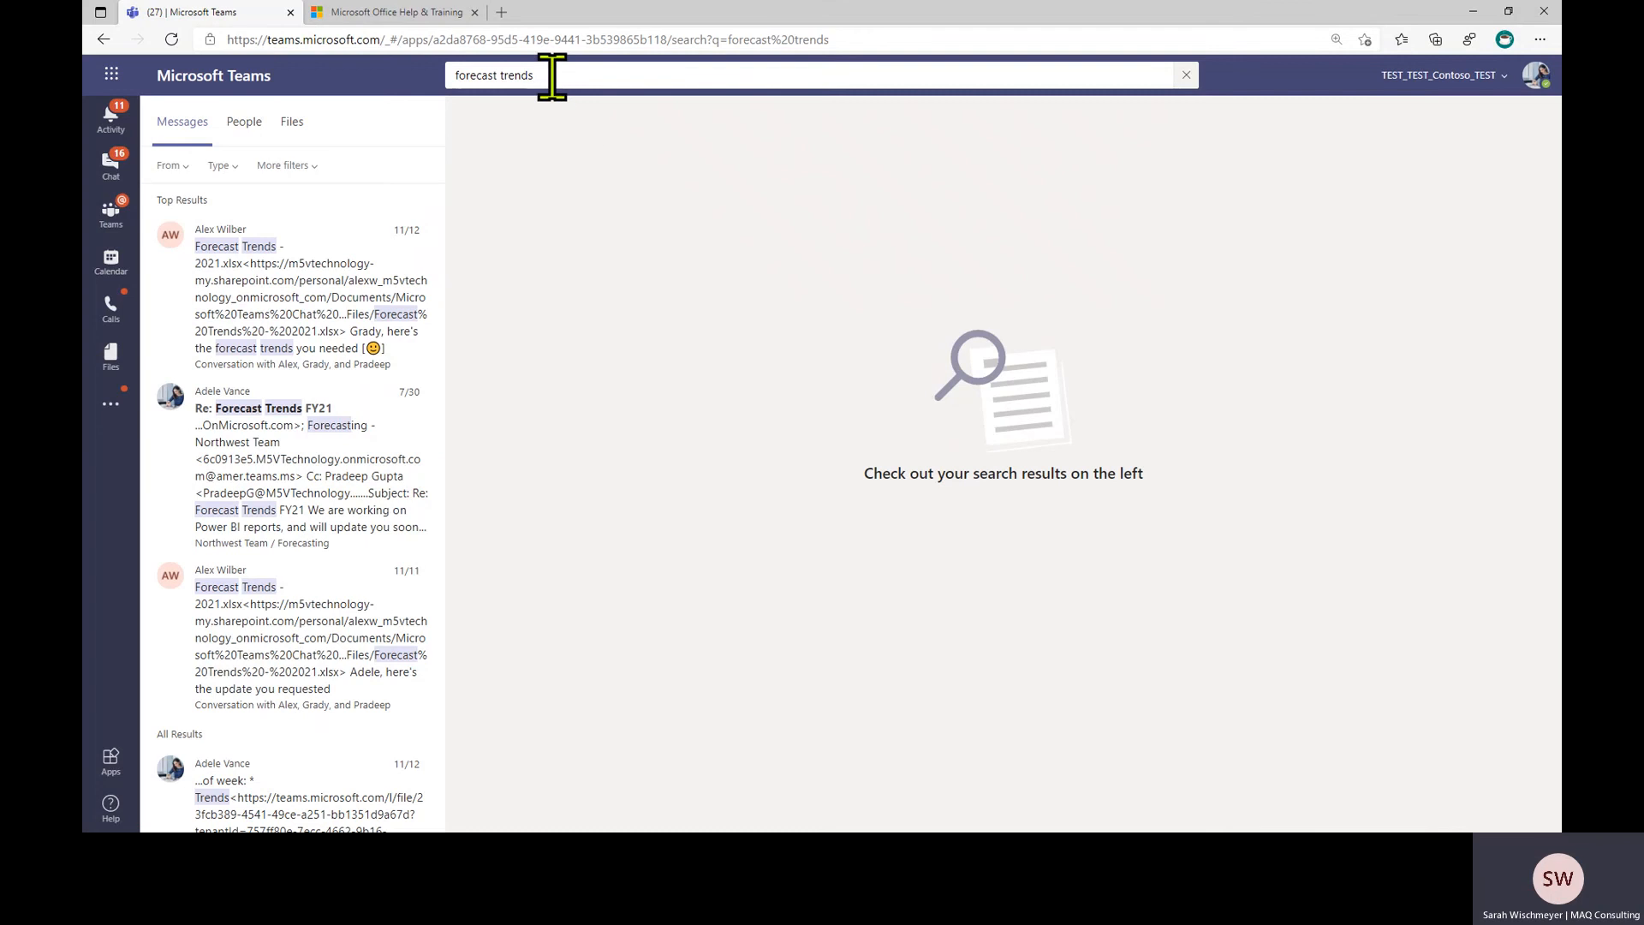
# Enclose forecast trends in quotation marks and search for the exact phrase
pyautogui.click(552, 75)
pyautogui.write('"')
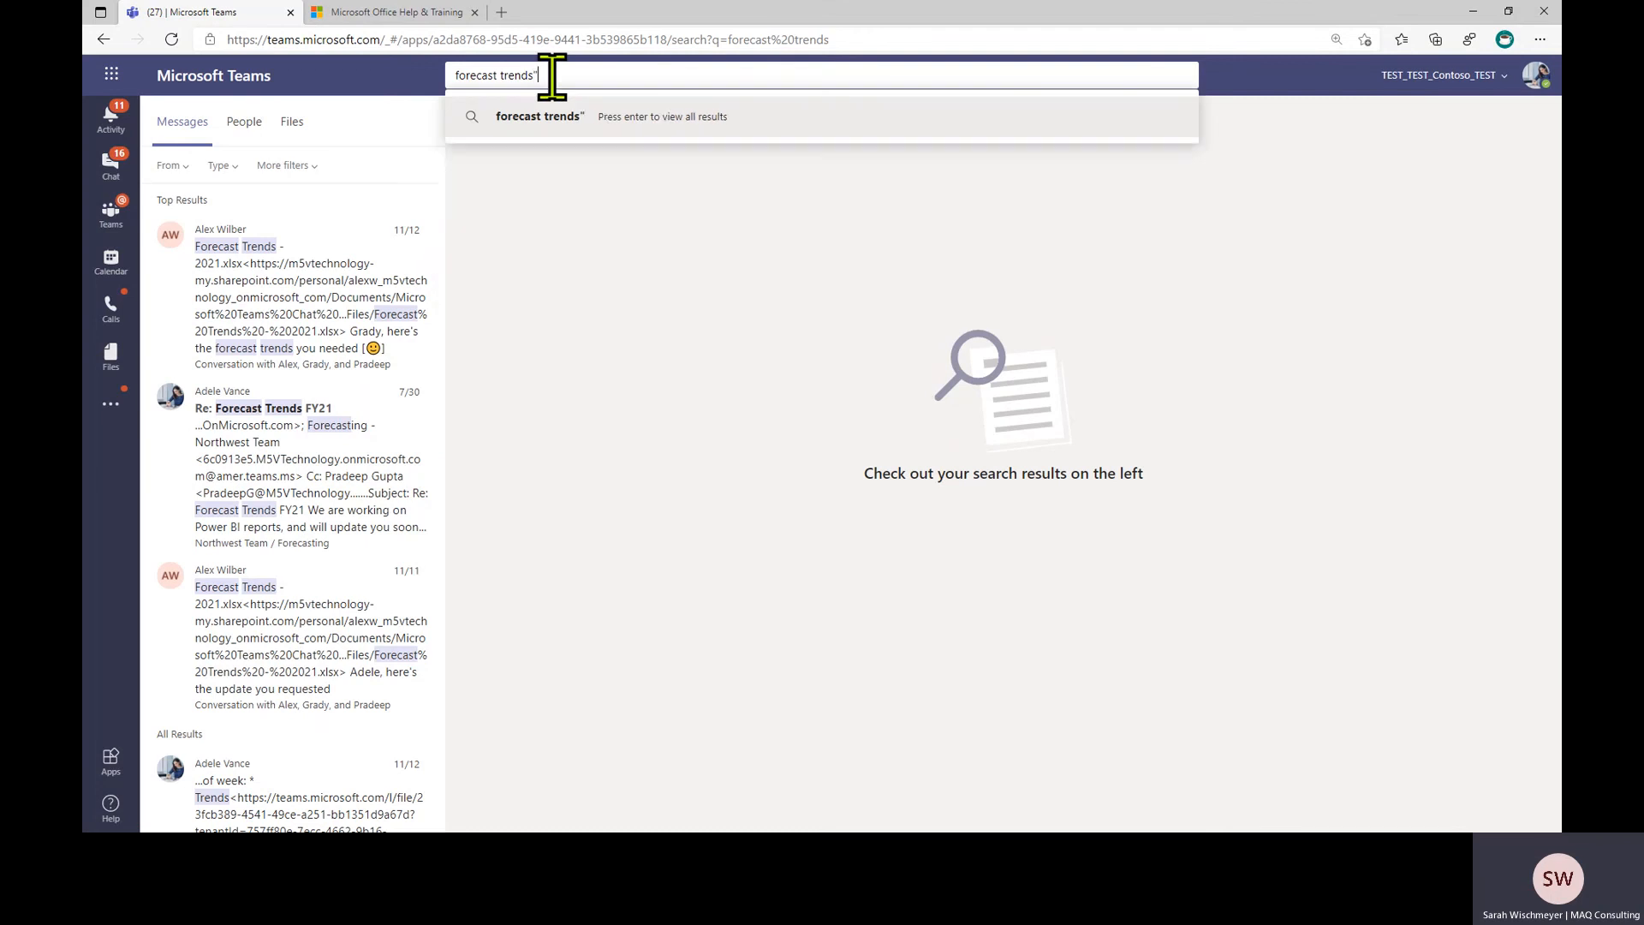
pyautogui.click(455, 75)
pyautogui.write('"')
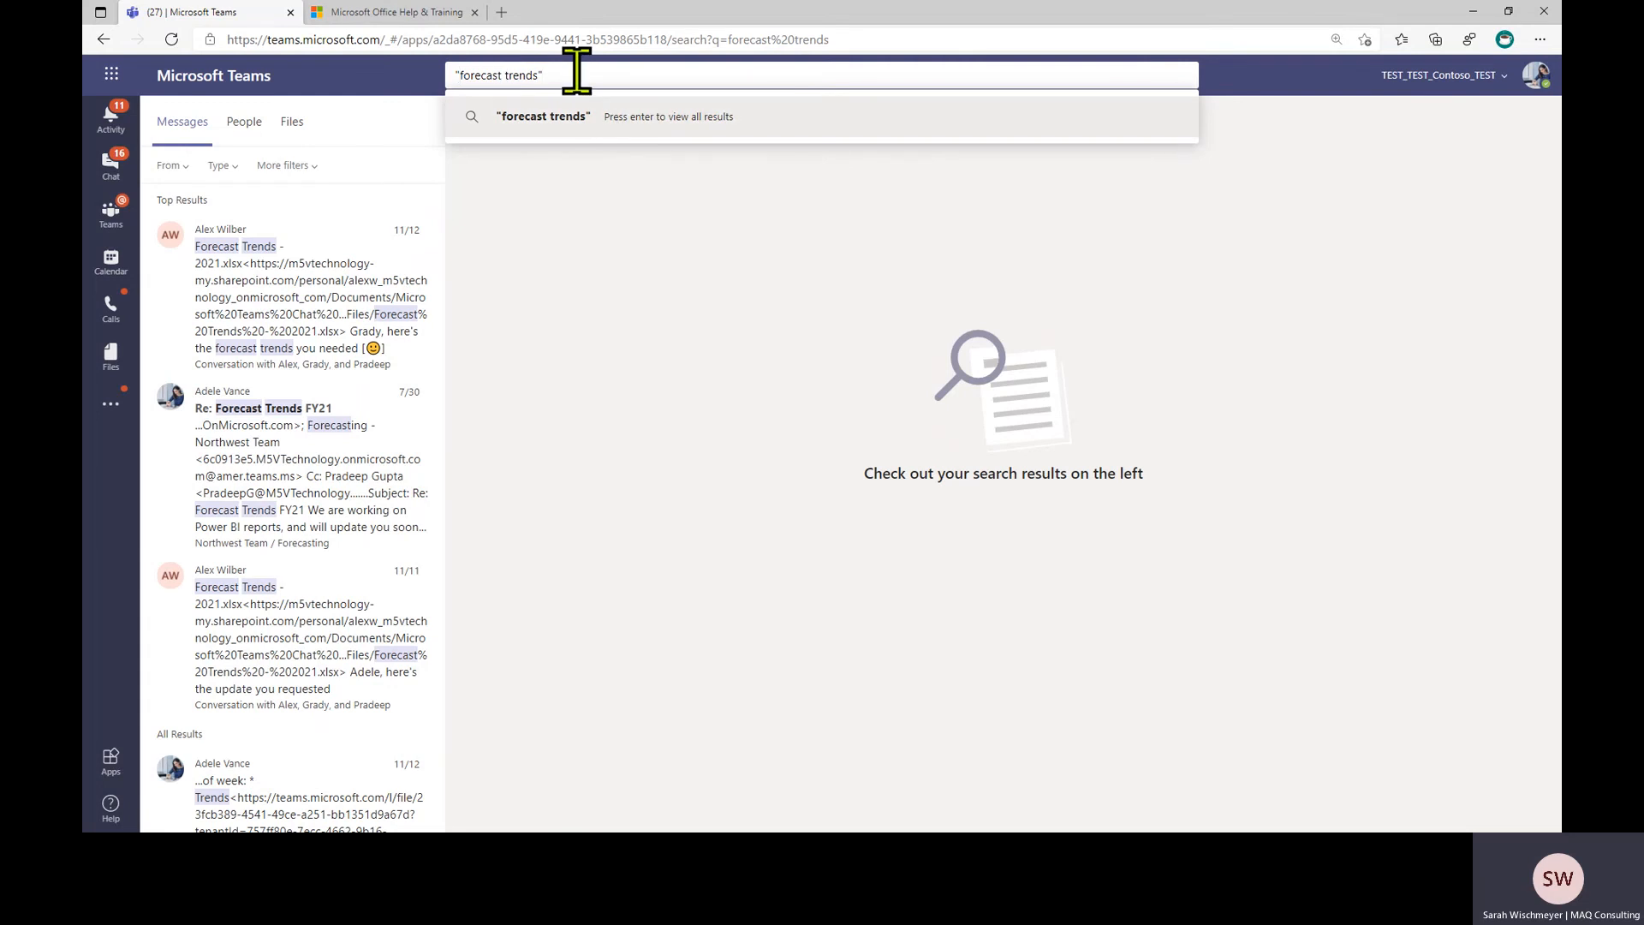
pyautogui.press('Return')
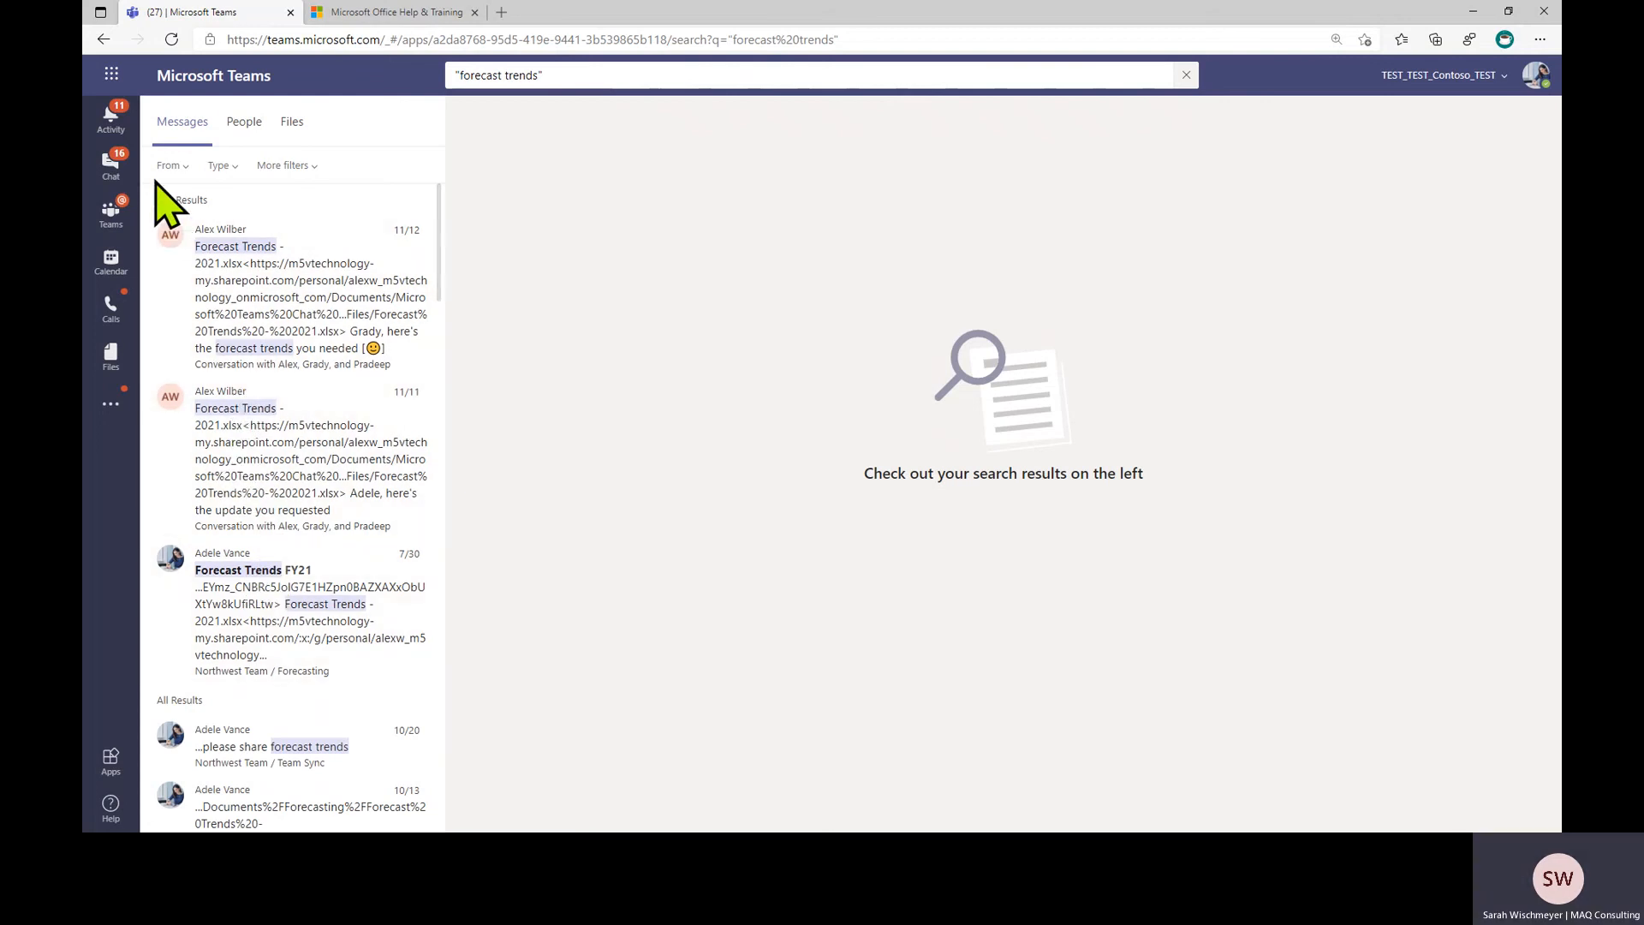
# View the type filter for message results and the filters for file results without applying any
pyautogui.click(225, 172)
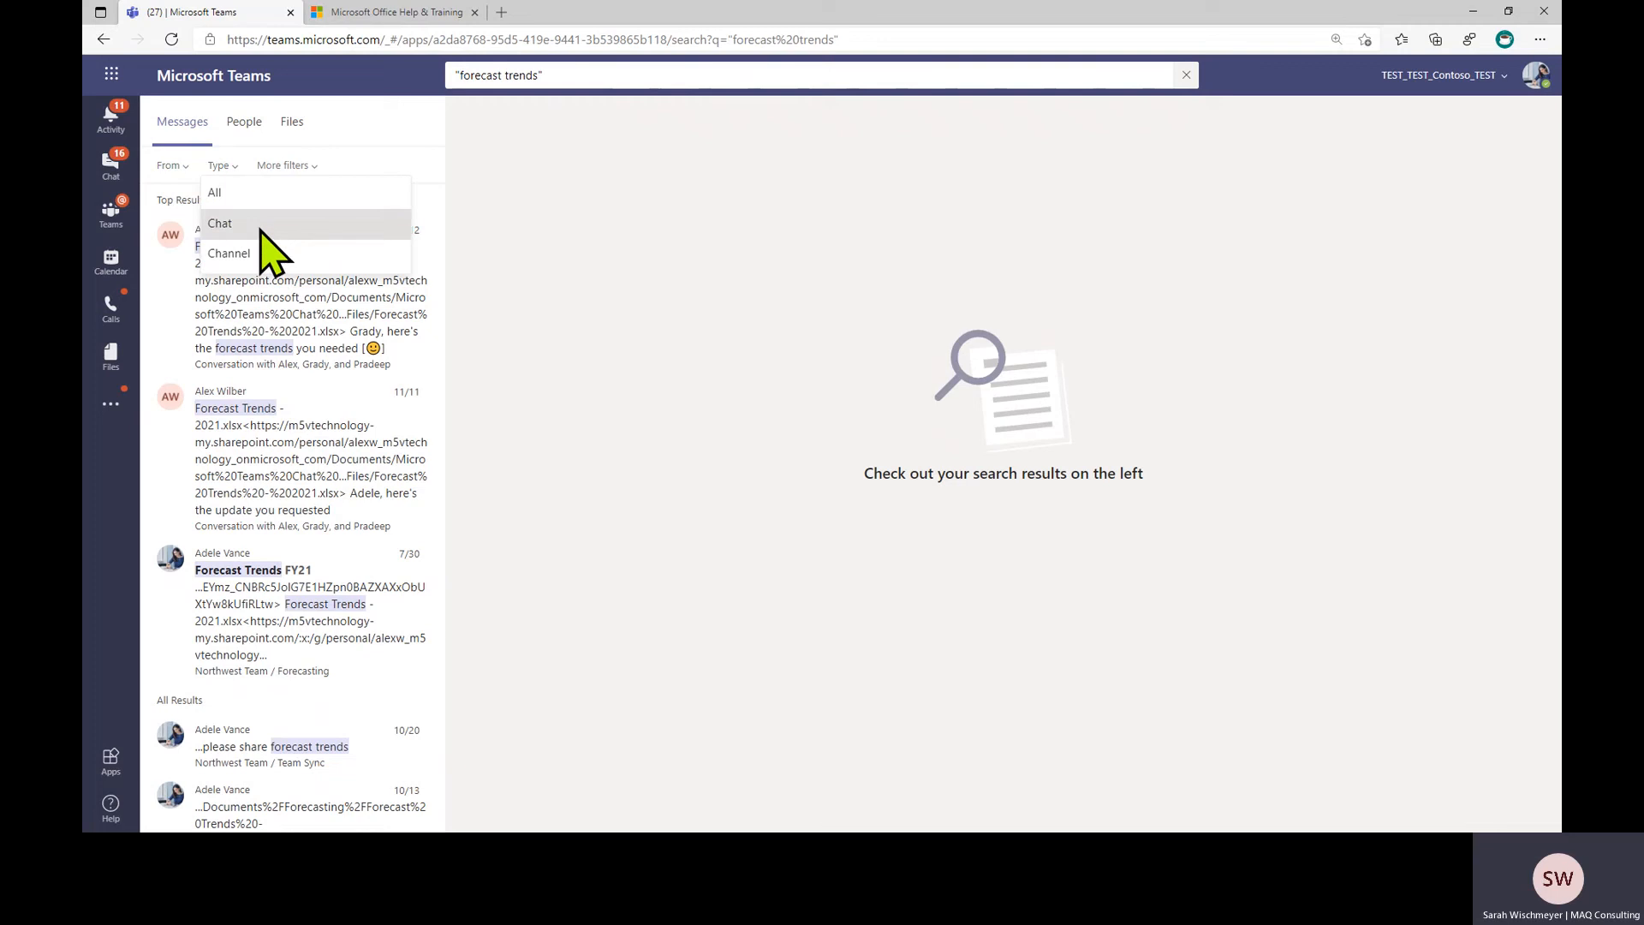
pyautogui.click(374, 130)
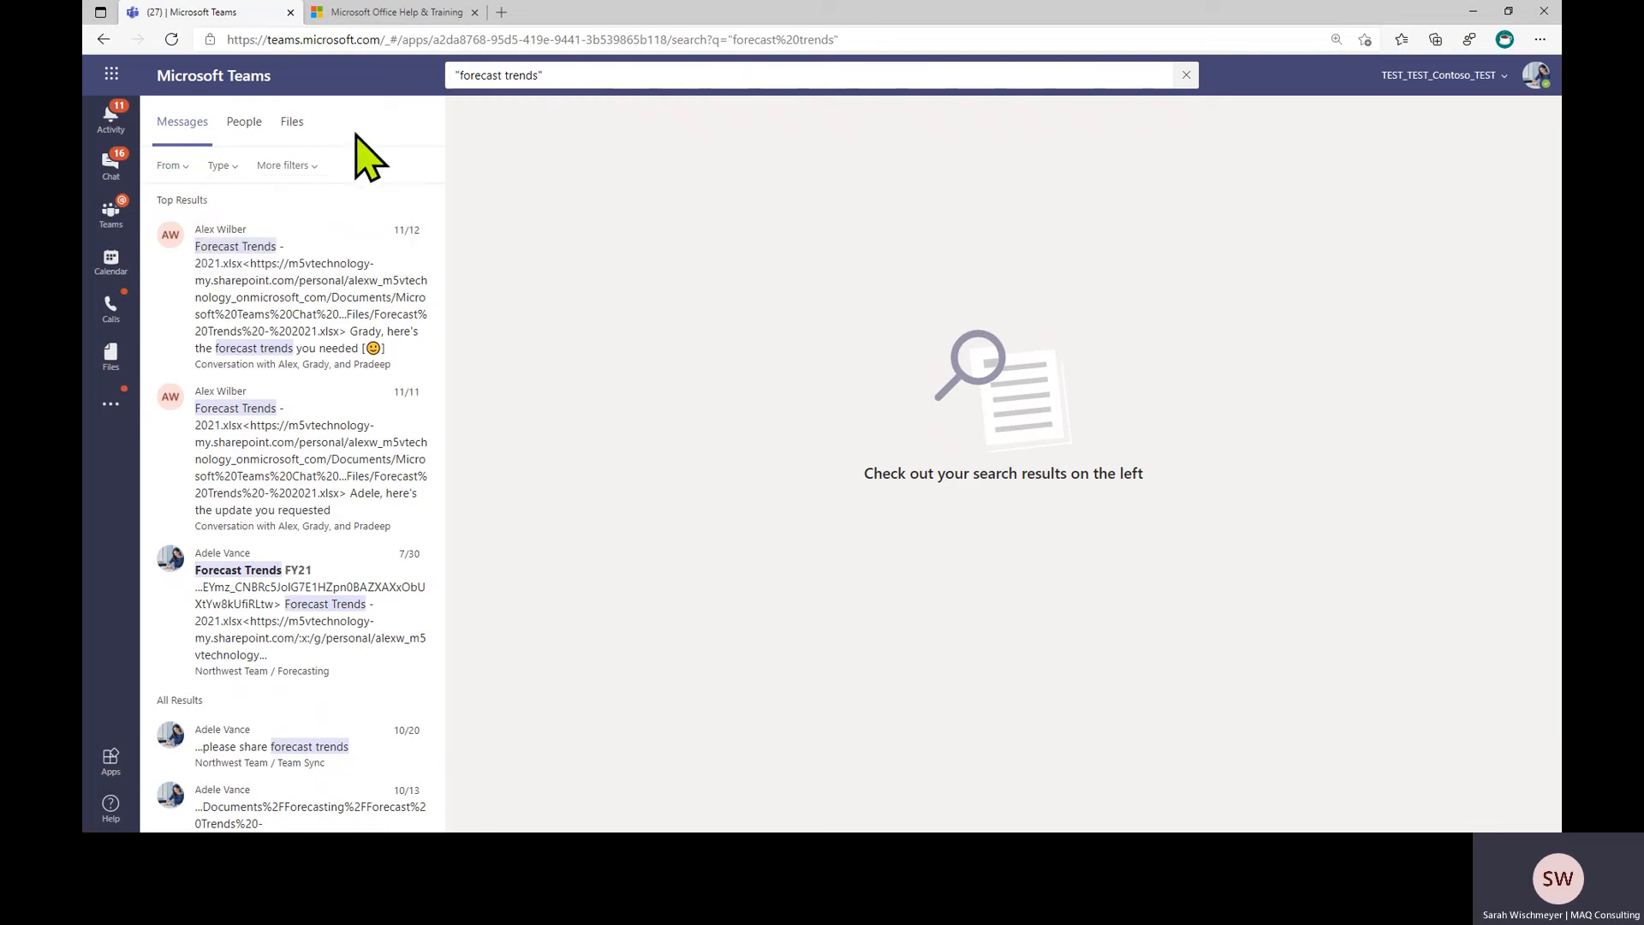
pyautogui.click(292, 128)
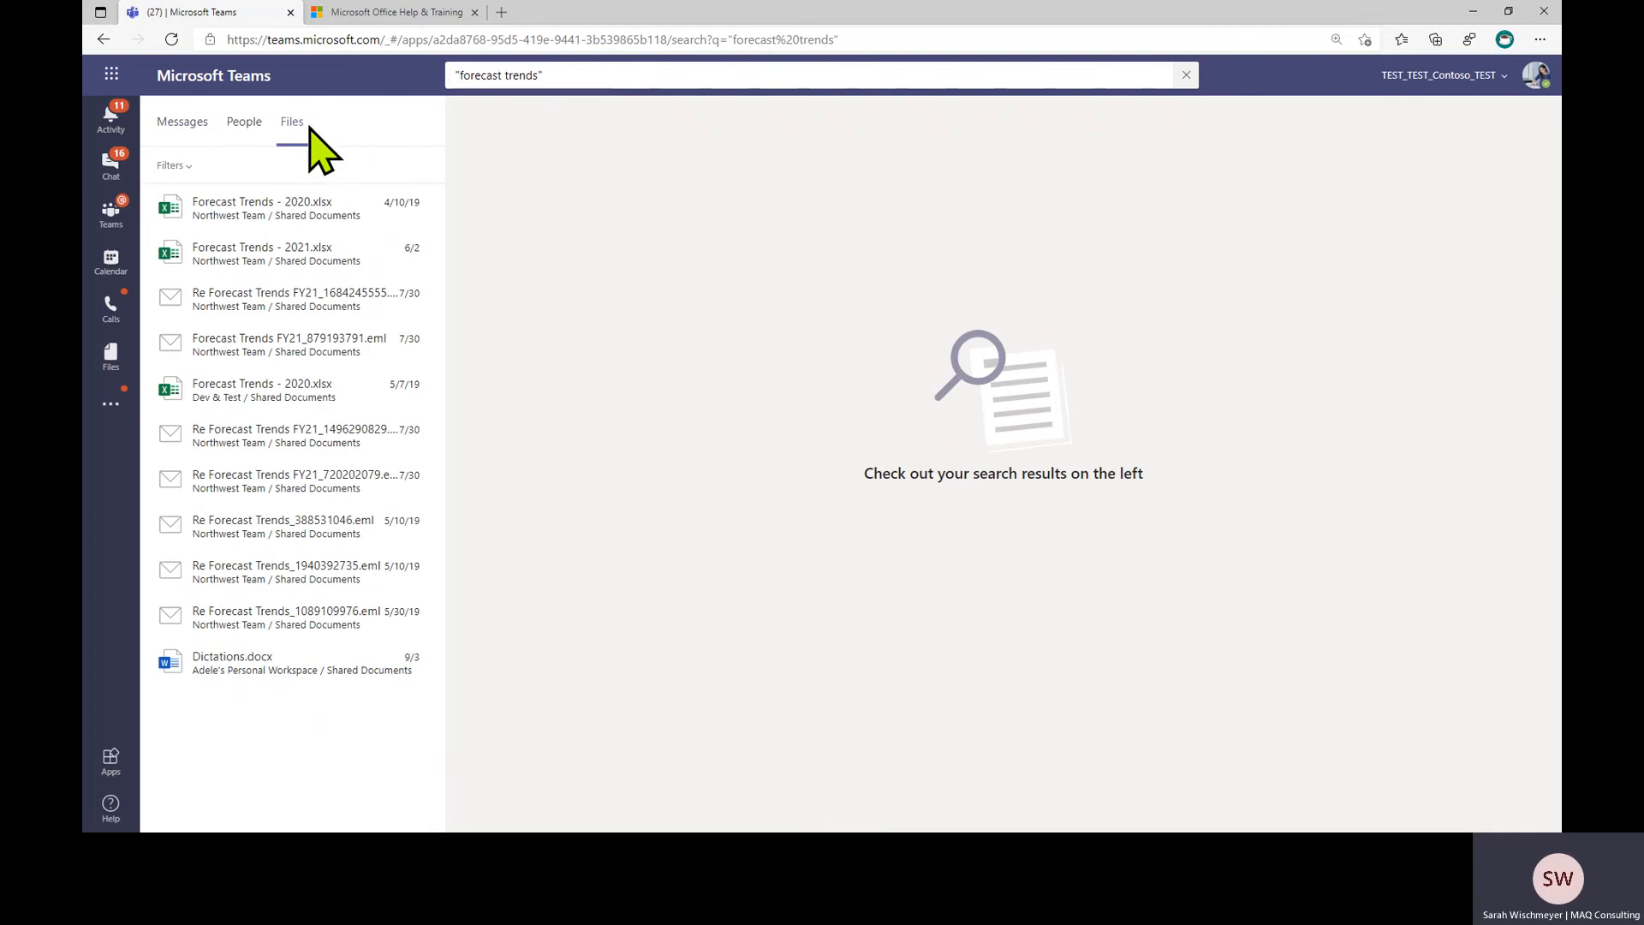
pyautogui.click(189, 168)
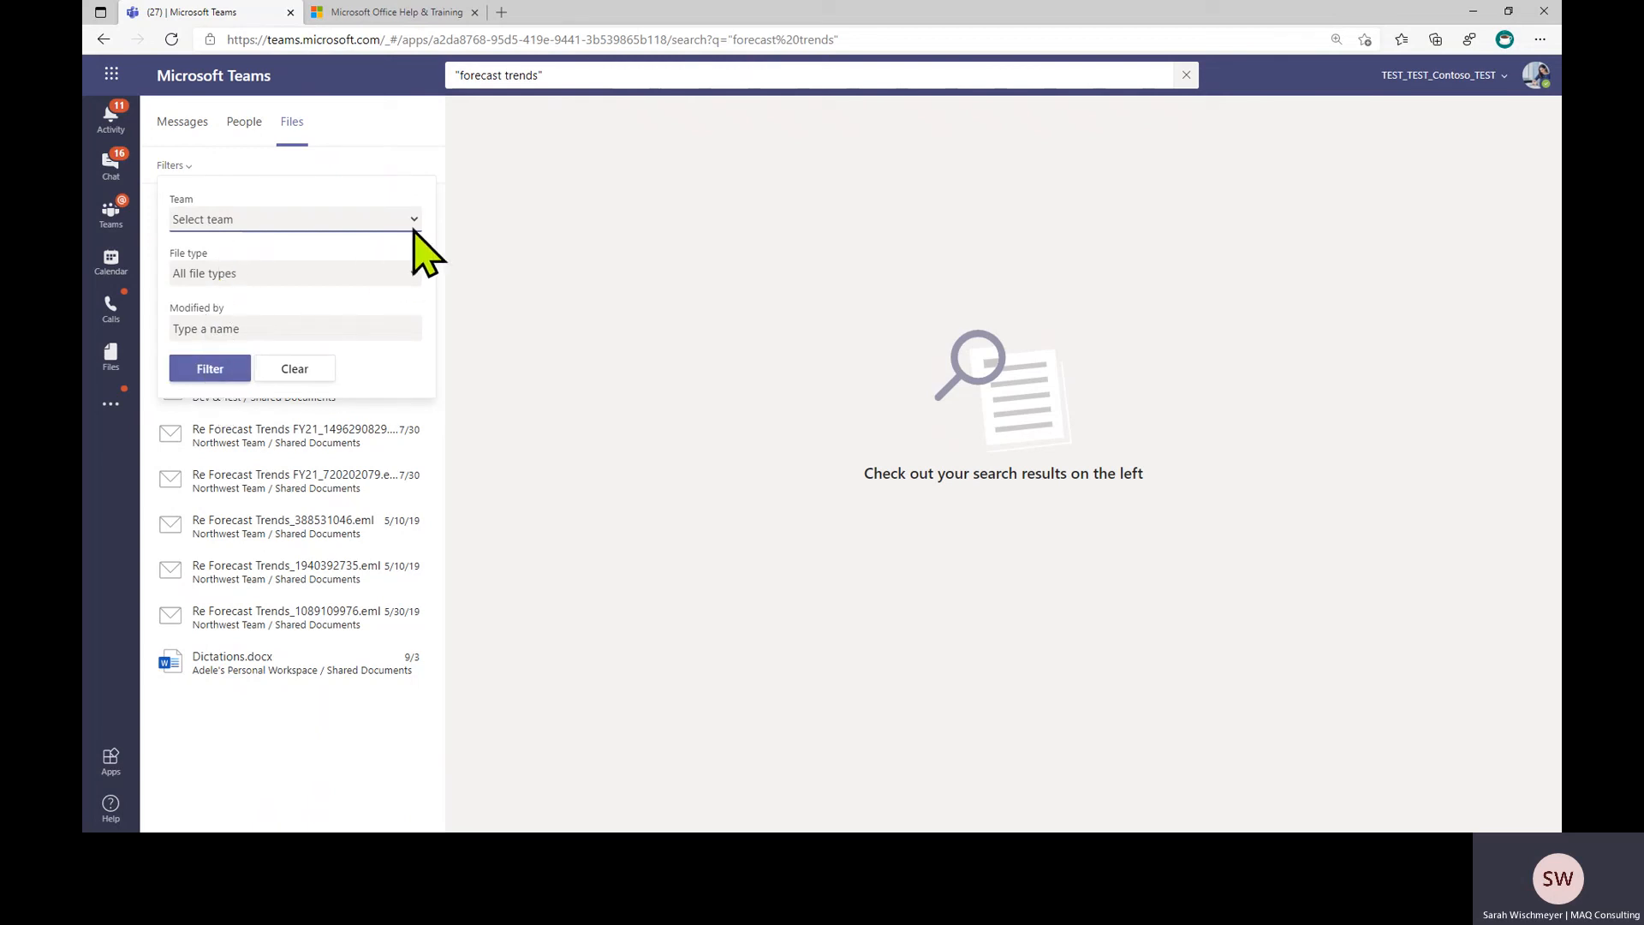
pyautogui.click(403, 128)
# Clear the search text and run the /files command to list recent files
pyautogui.click(565, 72)
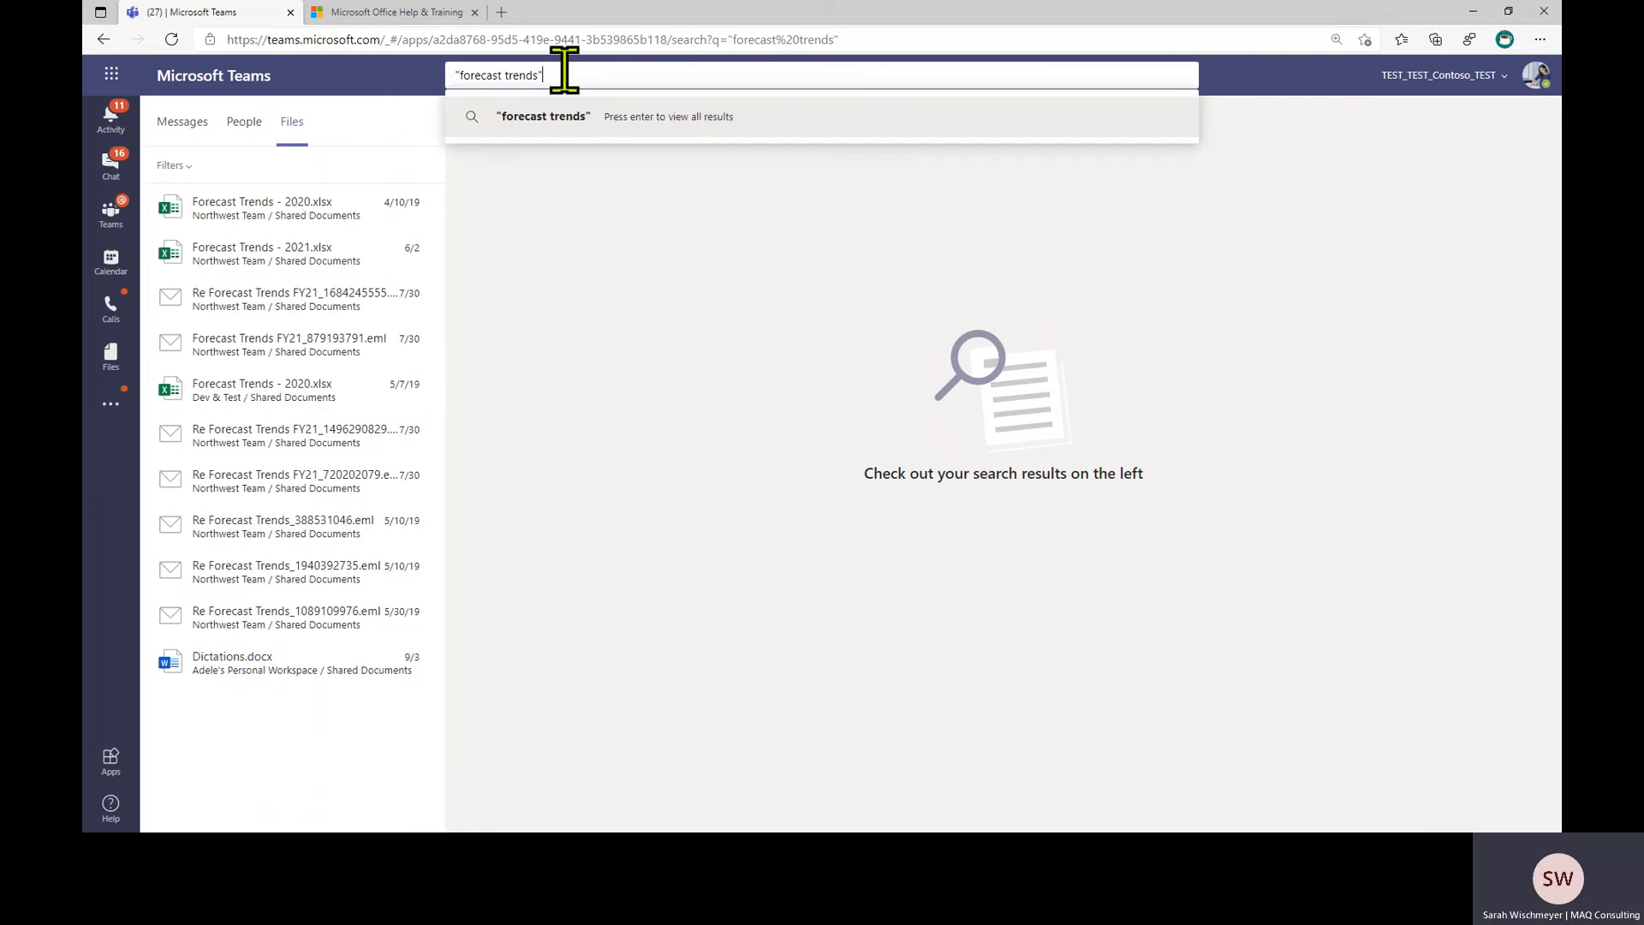
pyautogui.press('BackSpace')
pyautogui.press('BackSpace')
pyautogui.press('BackSpace')
pyautogui.press('BackSpace')
pyautogui.press('BackSpace')
pyautogui.press('BackSpace')
pyautogui.press('BackSpace')
pyautogui.press('BackSpace')
pyautogui.press('BackSpace')
pyautogui.press('BackSpace')
pyautogui.press('BackSpace')
pyautogui.press('BackSpace')
pyautogui.press('BackSpace')
pyautogui.press('BackSpace')
pyautogui.press('BackSpace')
pyautogui.press('BackSpace')
pyautogui.press('BackSpace')
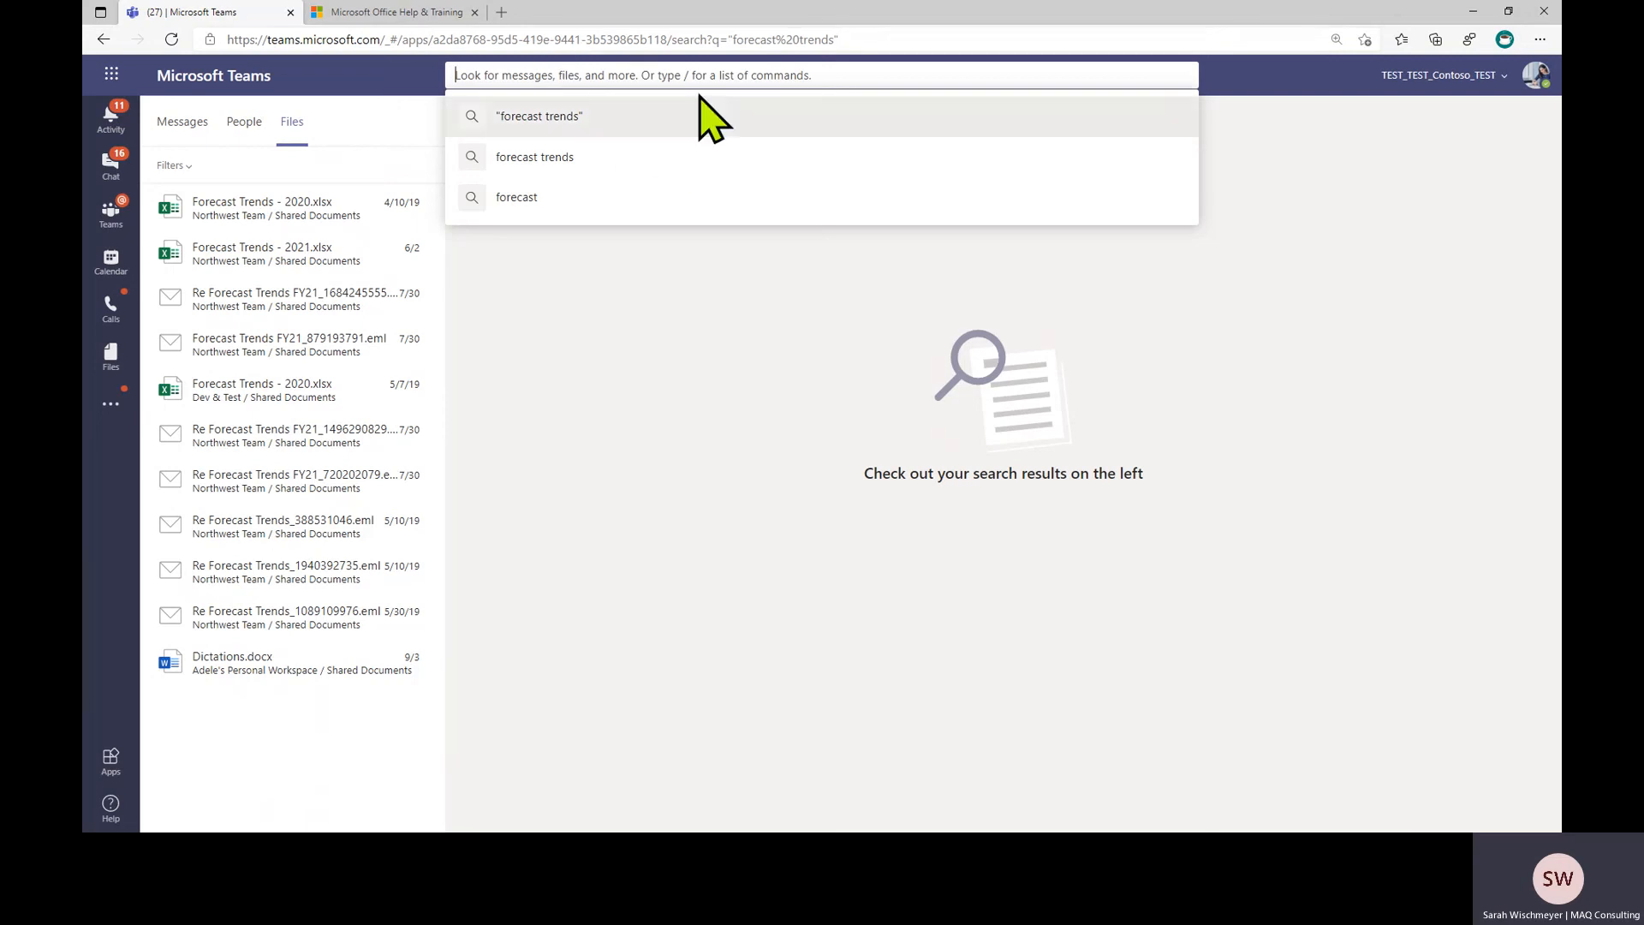
pyautogui.write('/')
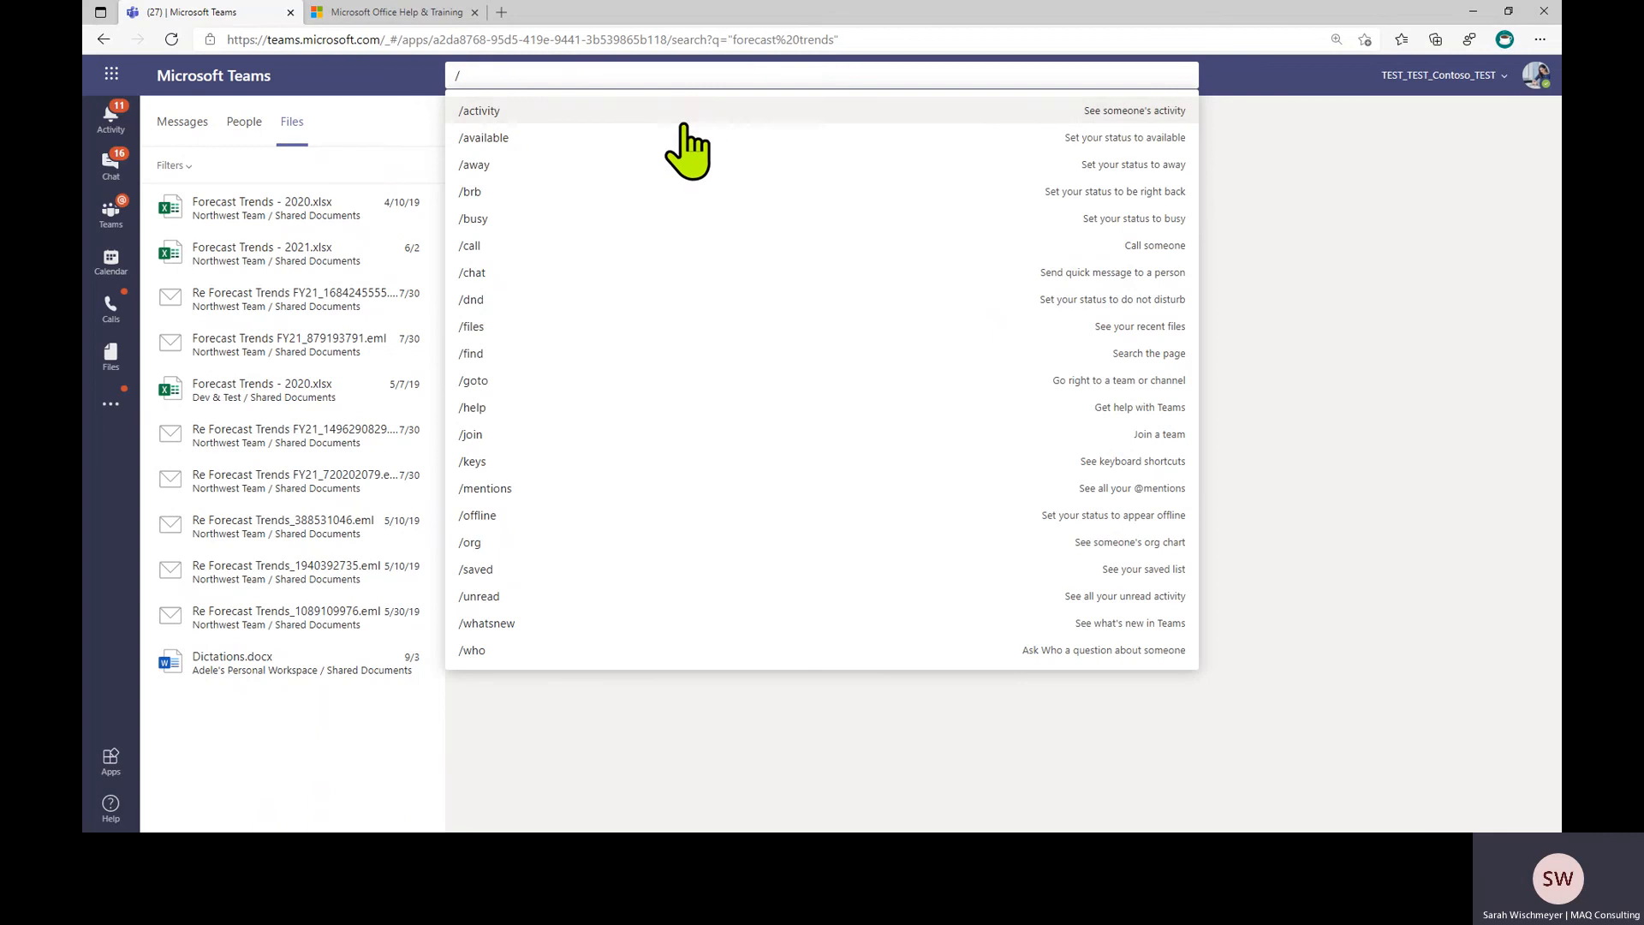
pyautogui.click(465, 335)
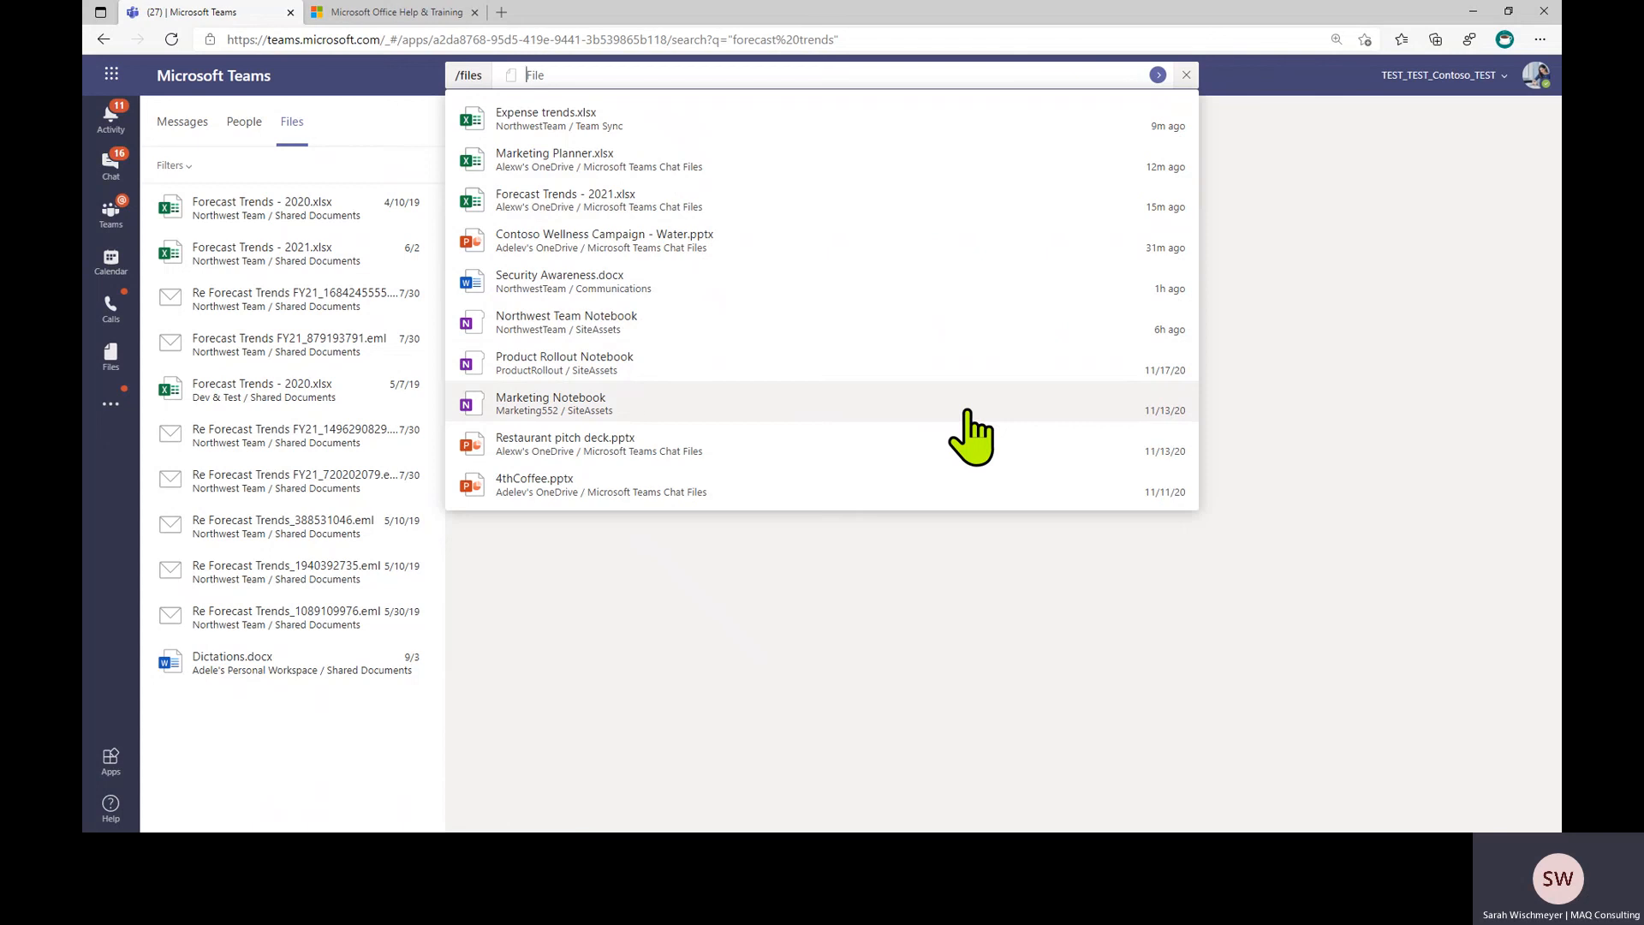
# Narrow the /files list with "fore" and dismiss the suggestions without opening a file
pyautogui.write('p')
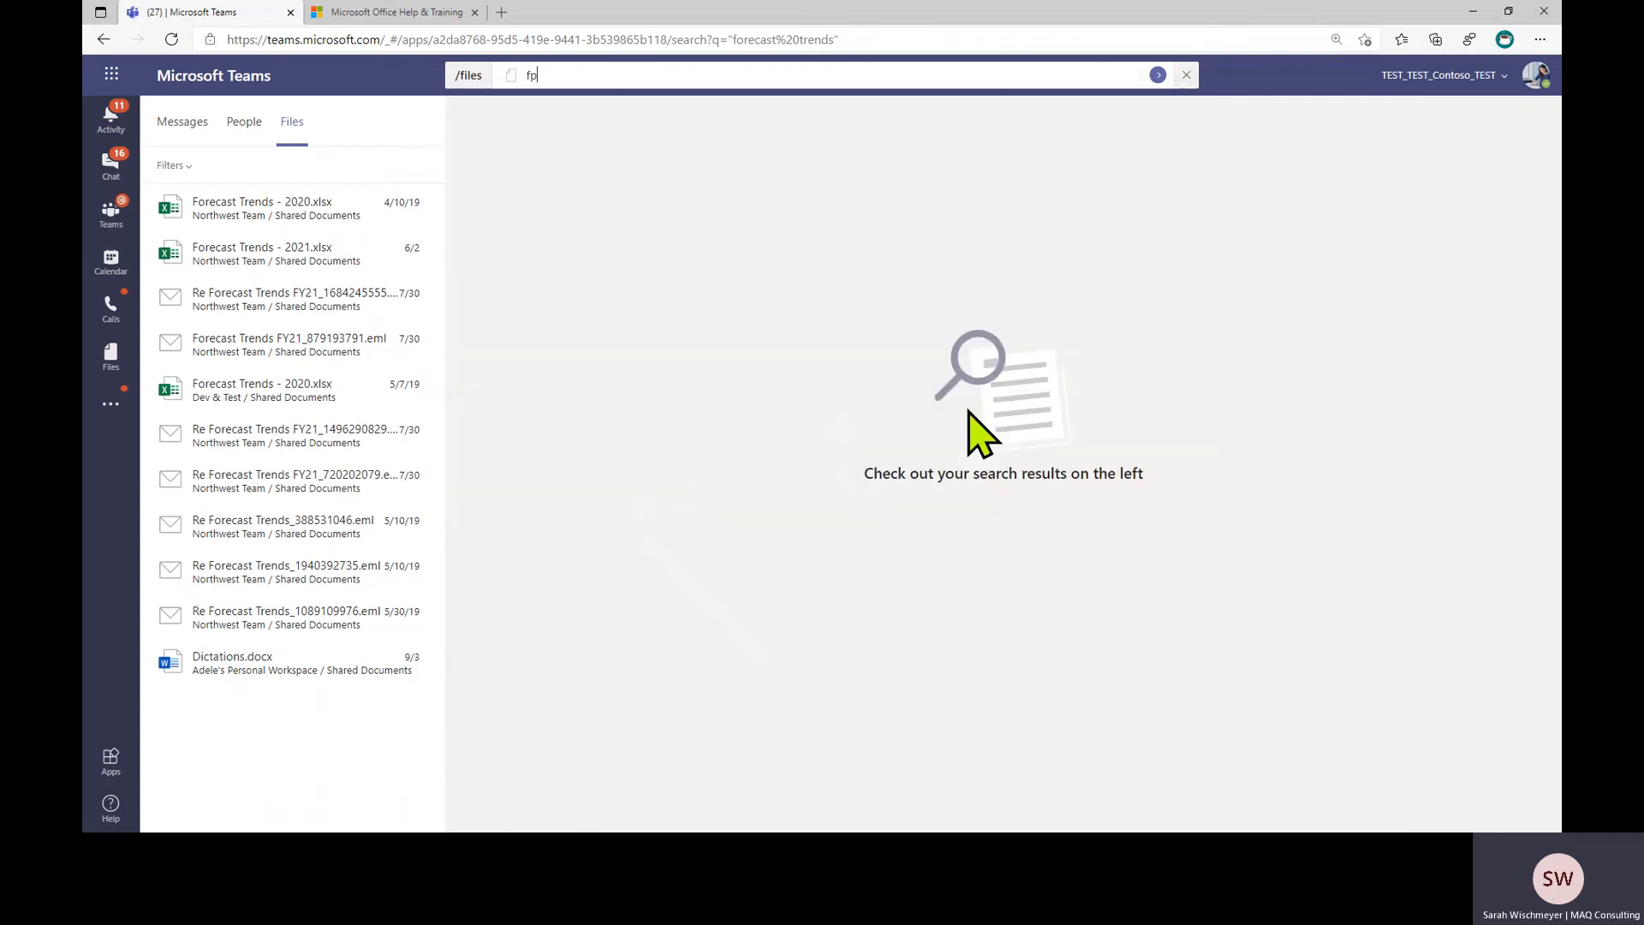
pyautogui.press('BackSpace')
pyautogui.write('ore')
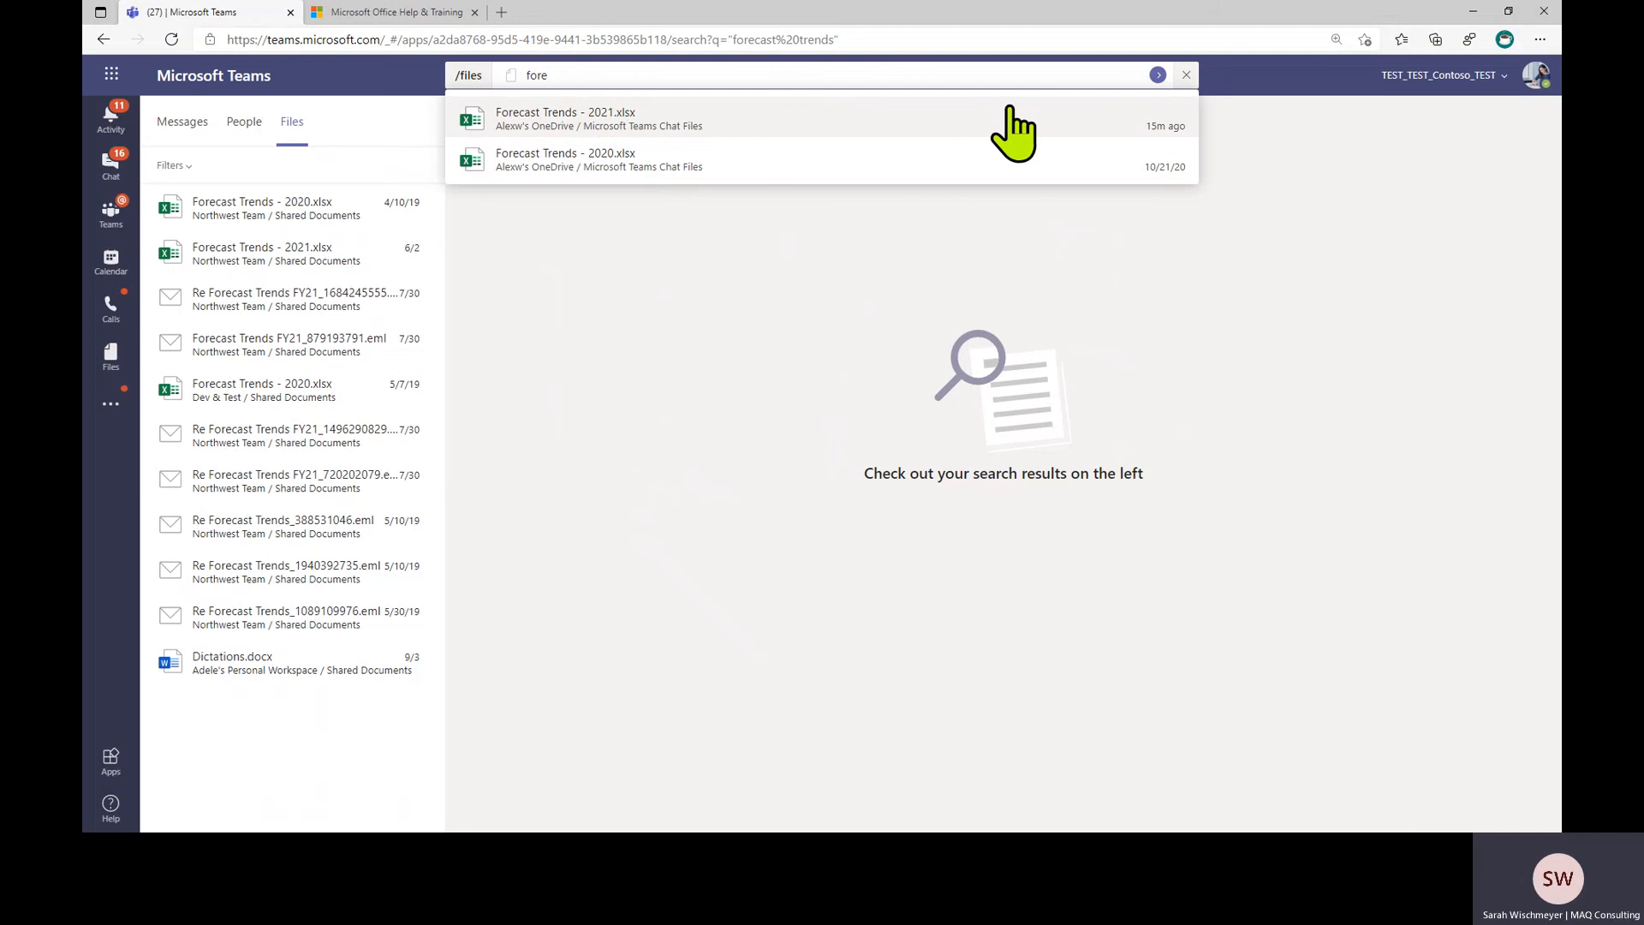
pyautogui.click(1236, 76)
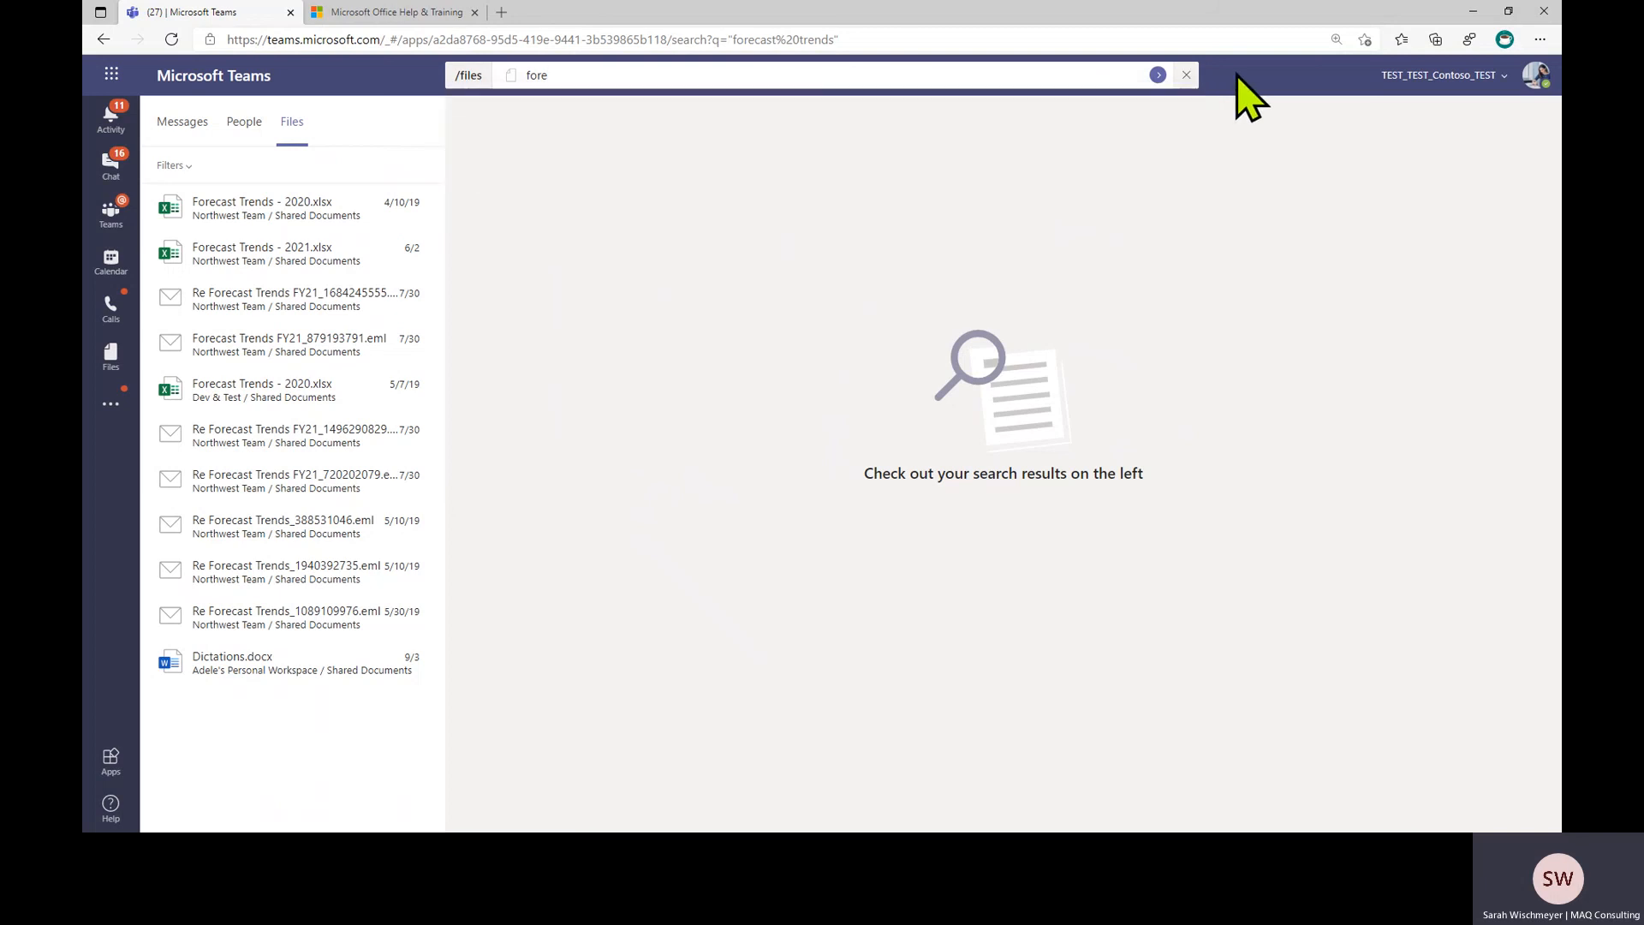
# Open the group chat, find "forecast" within that conversation and browse the matching messages
pyautogui.click(110, 165)
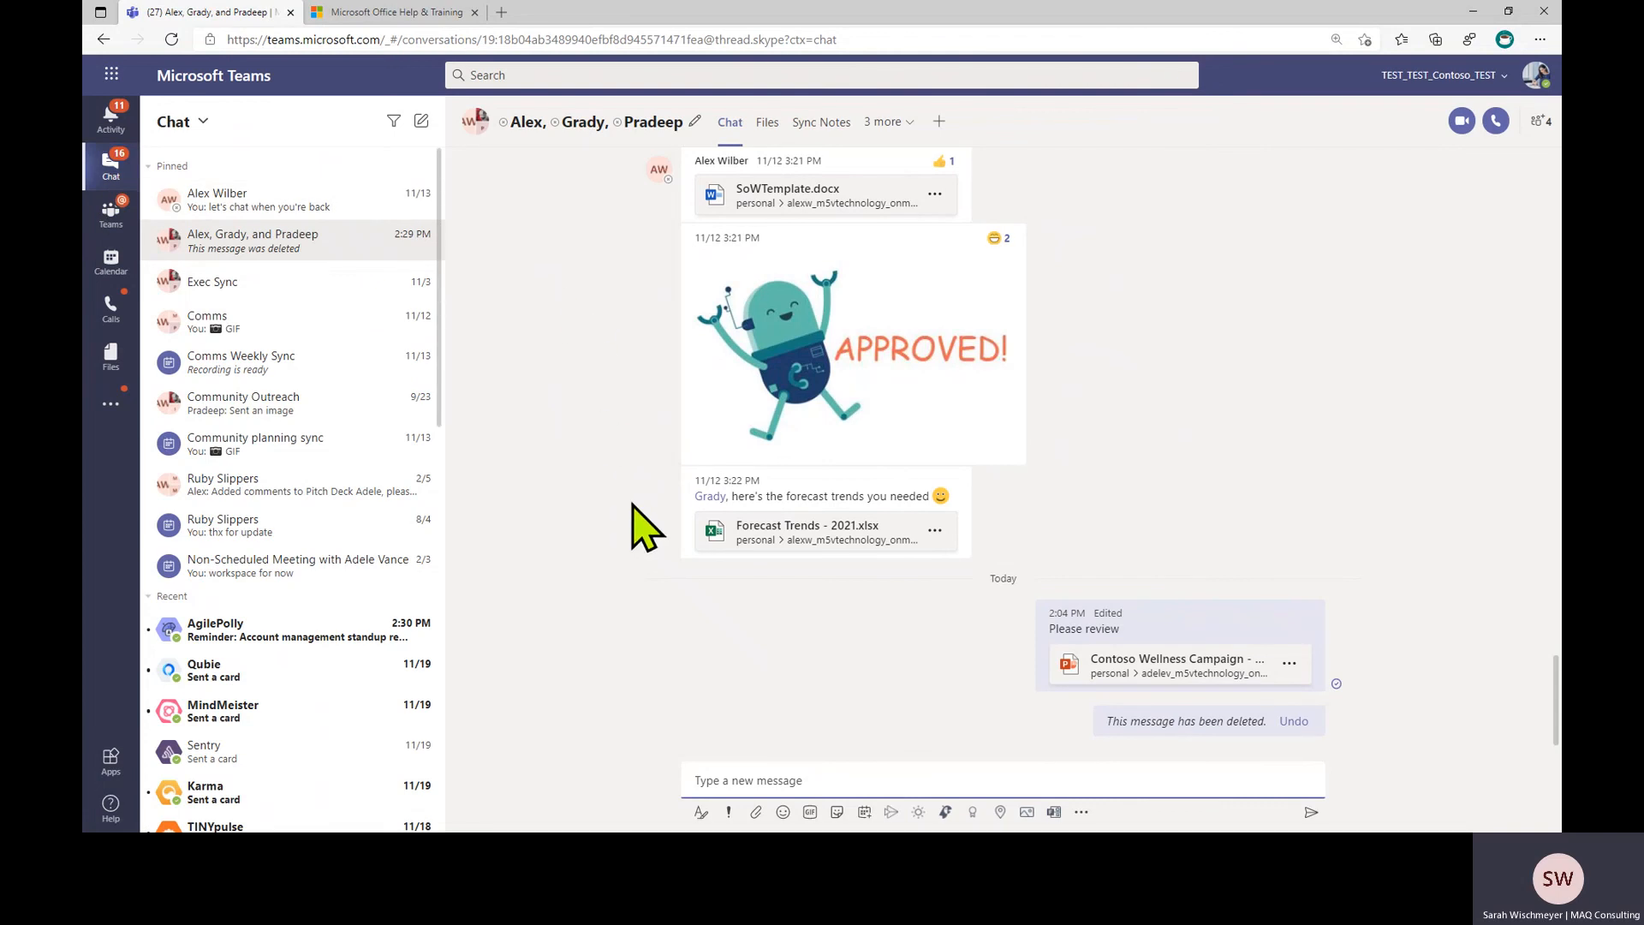
pyautogui.hotkey('ctrl', 'f')
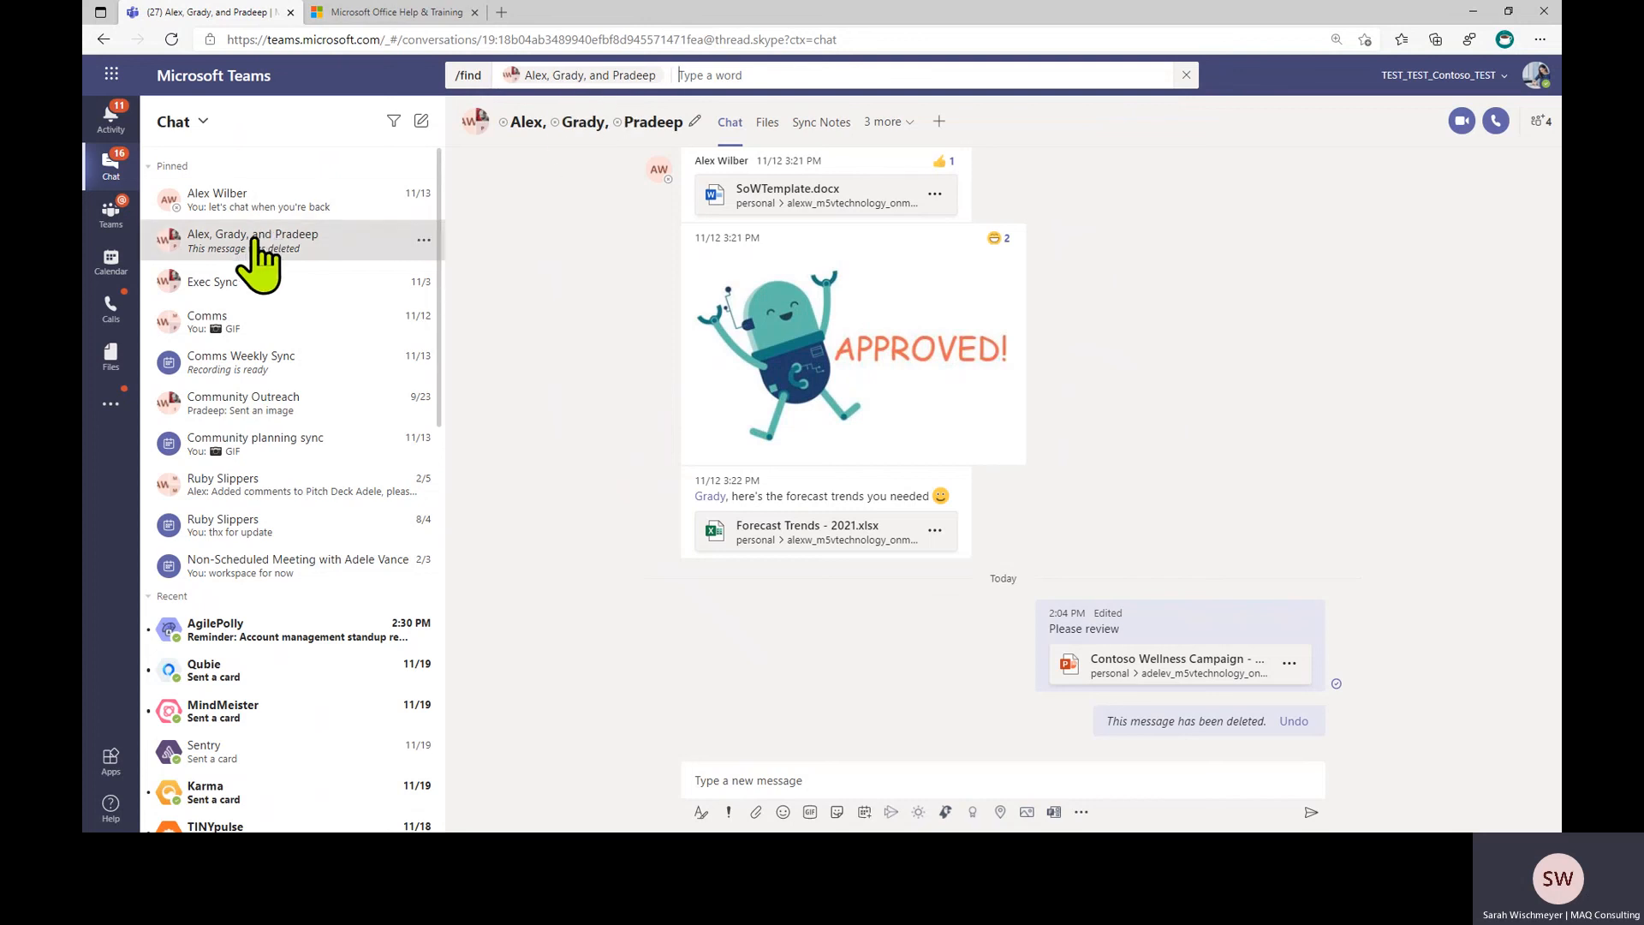
pyautogui.write('forecast')
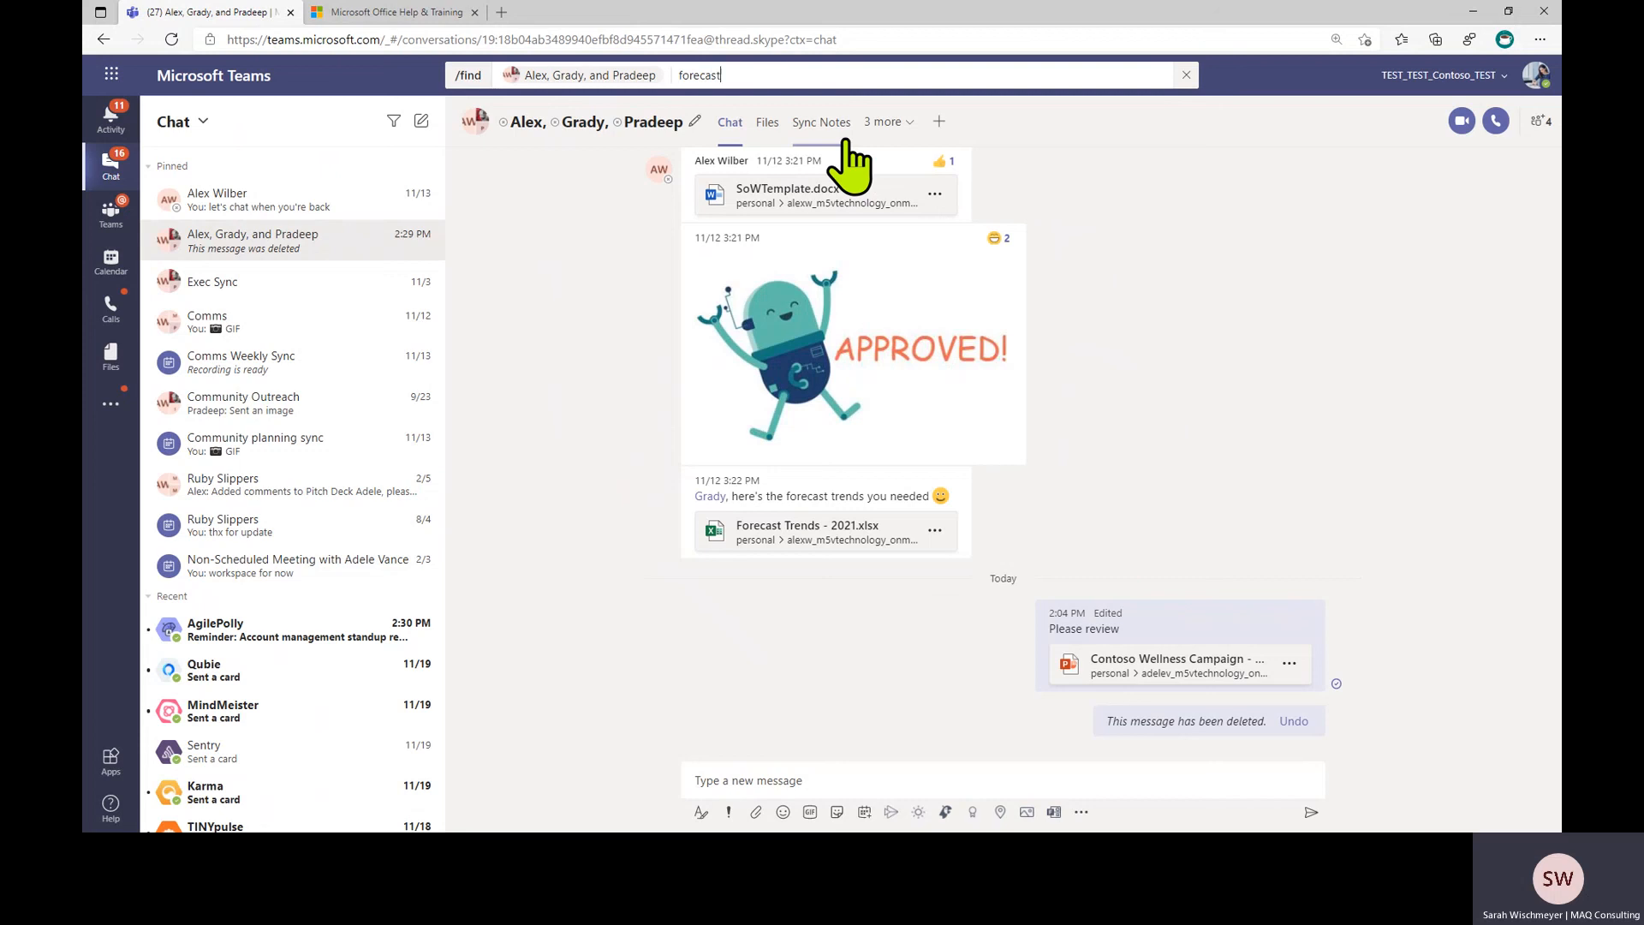
pyautogui.press('Return')
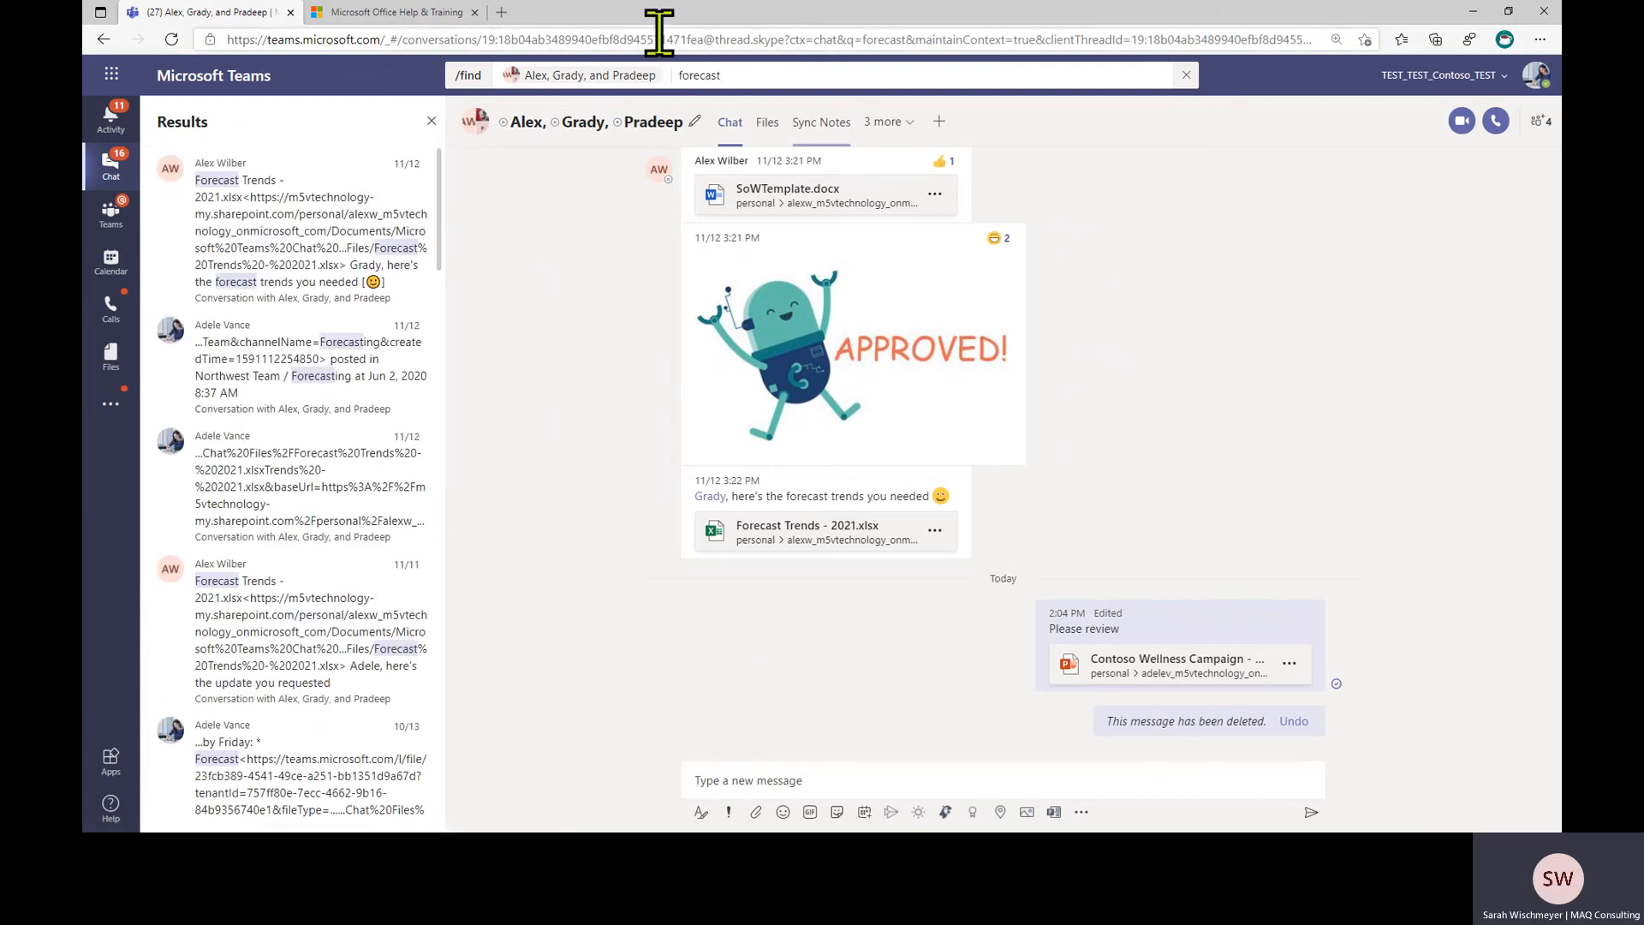
pyautogui.scroll(-4, 279, 334)
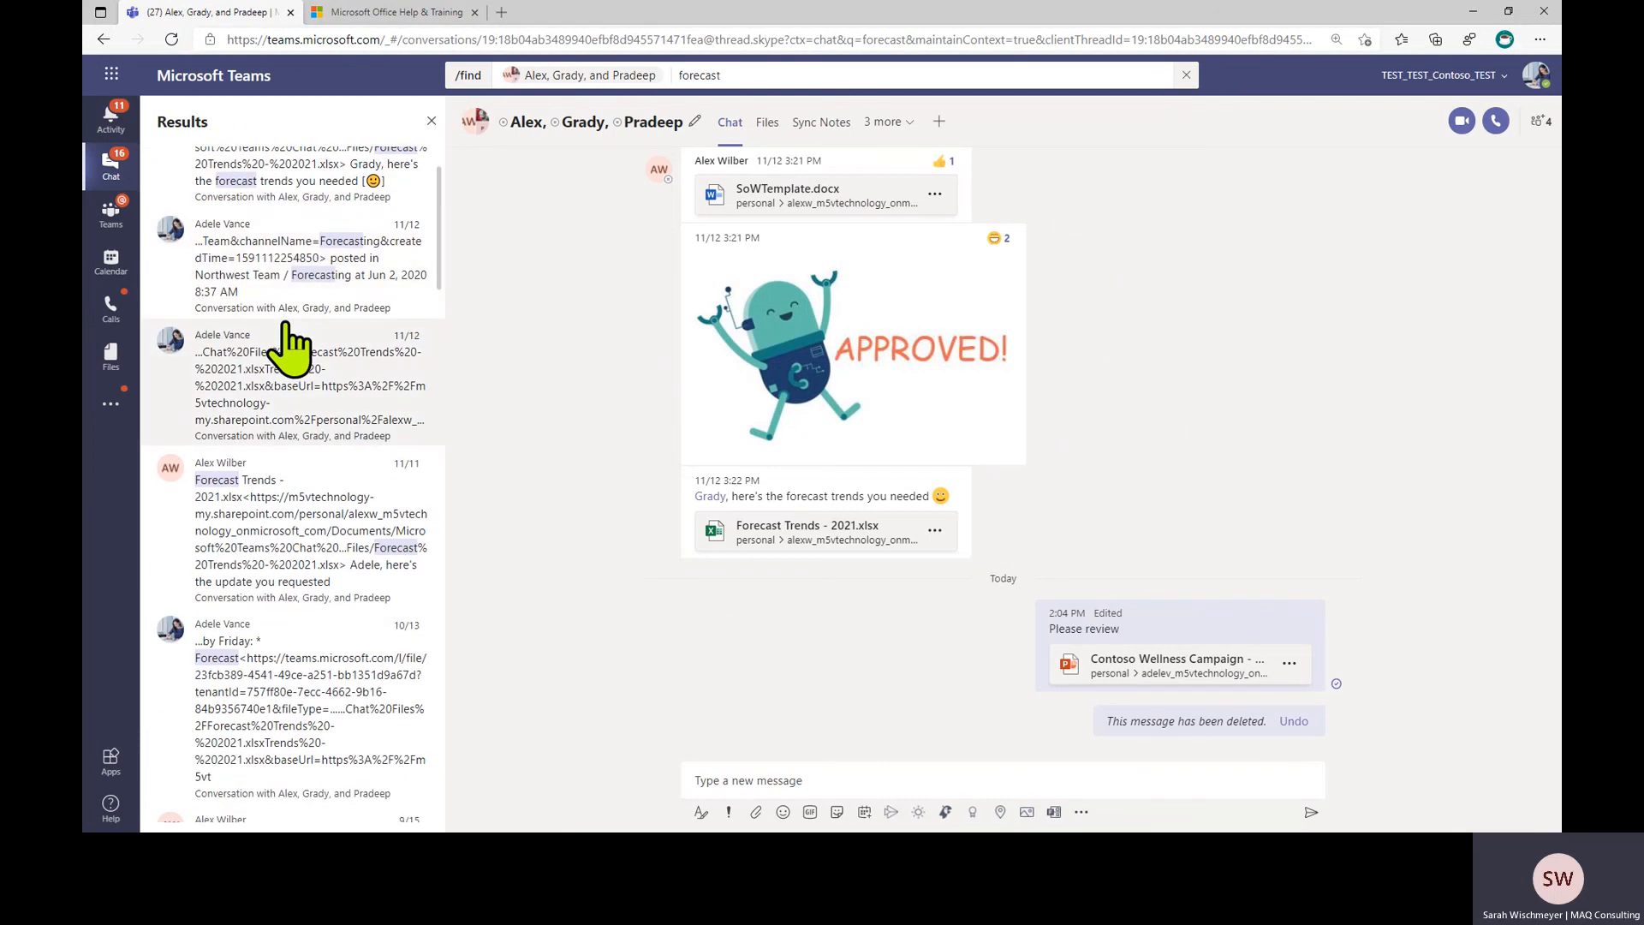
pyautogui.scroll(3, 1152, 458)
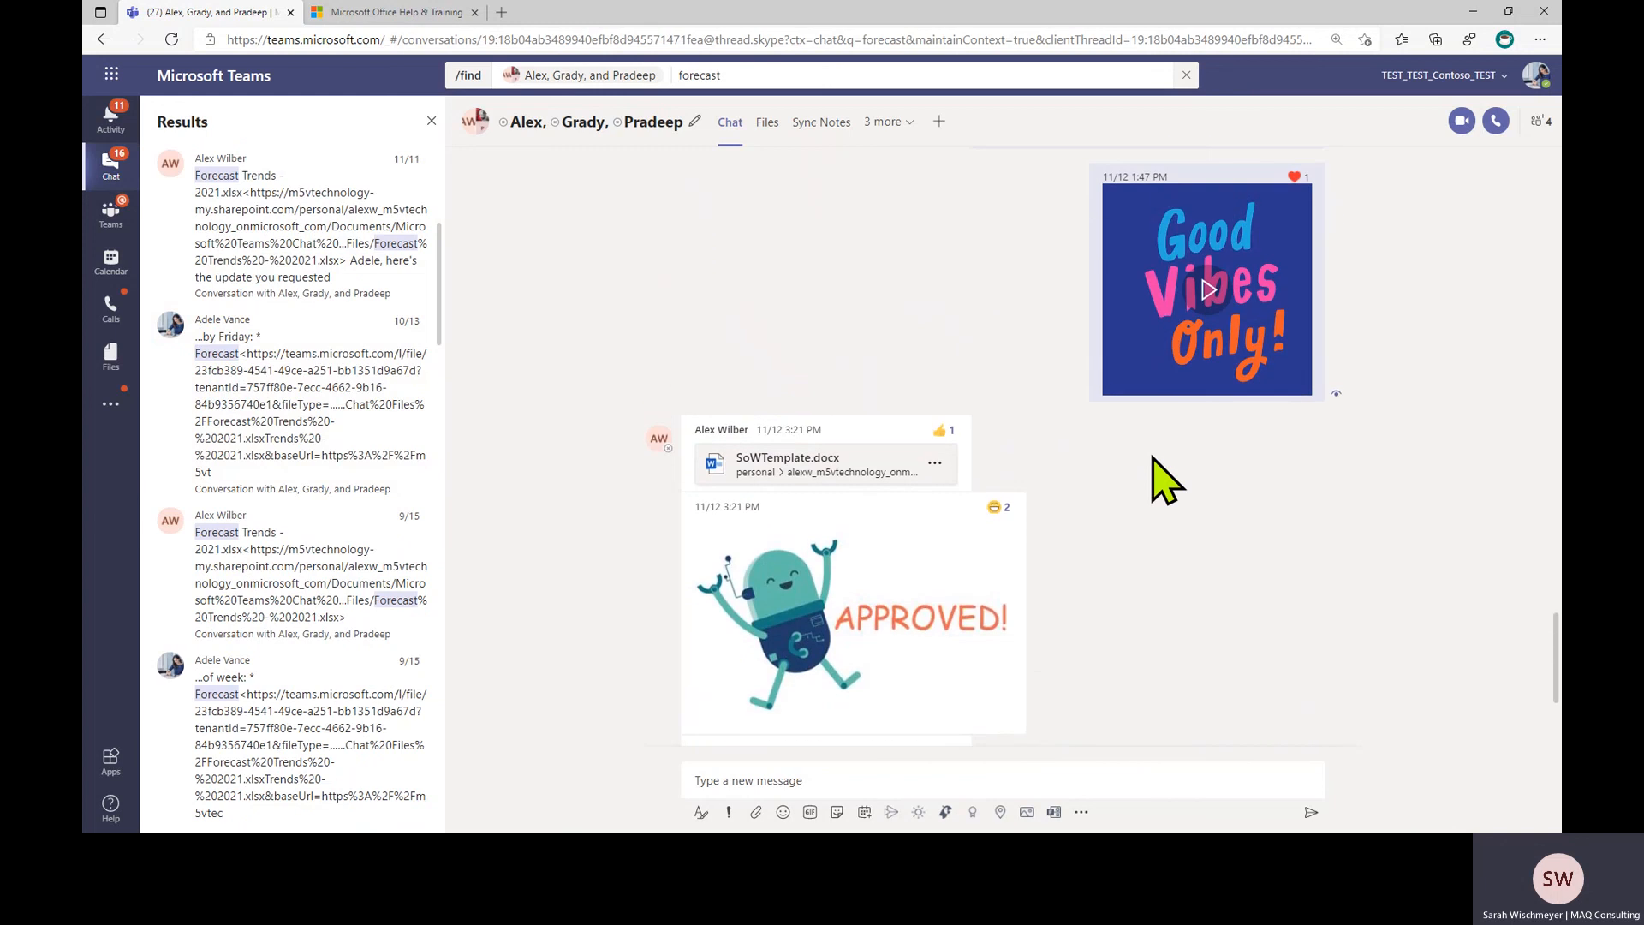
pyautogui.scroll(-3, 1152, 458)
pyautogui.scroll(2, 1155, 467)
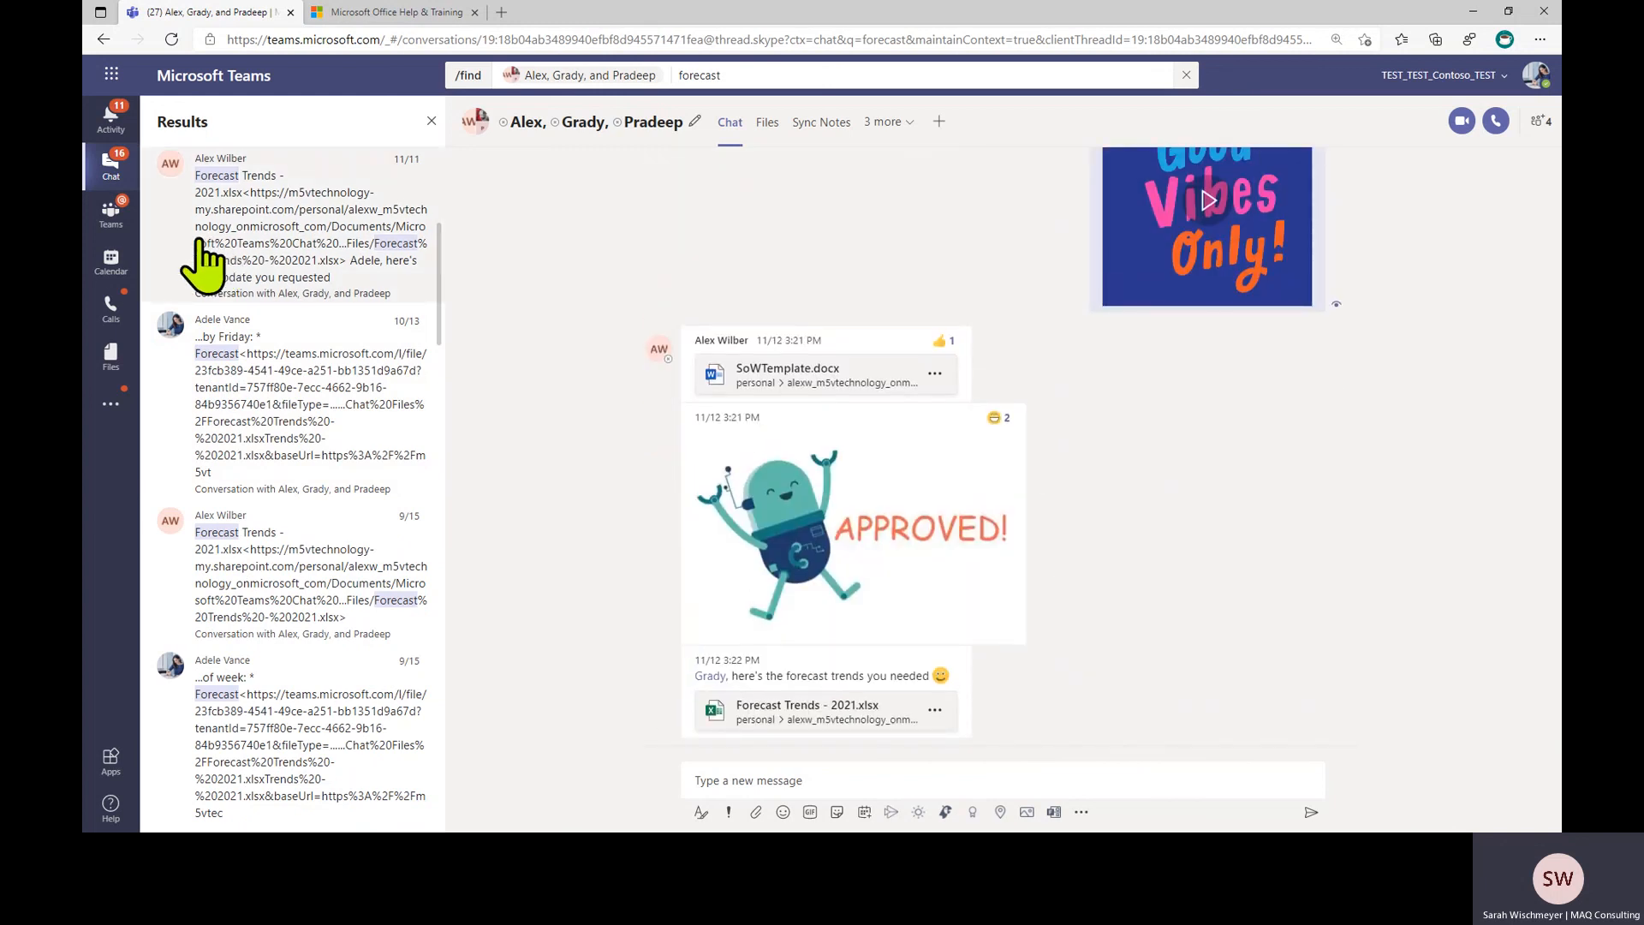
# Go to the Communications channel of Northwest Team and find "forecast" within that channel
pyautogui.click(110, 224)
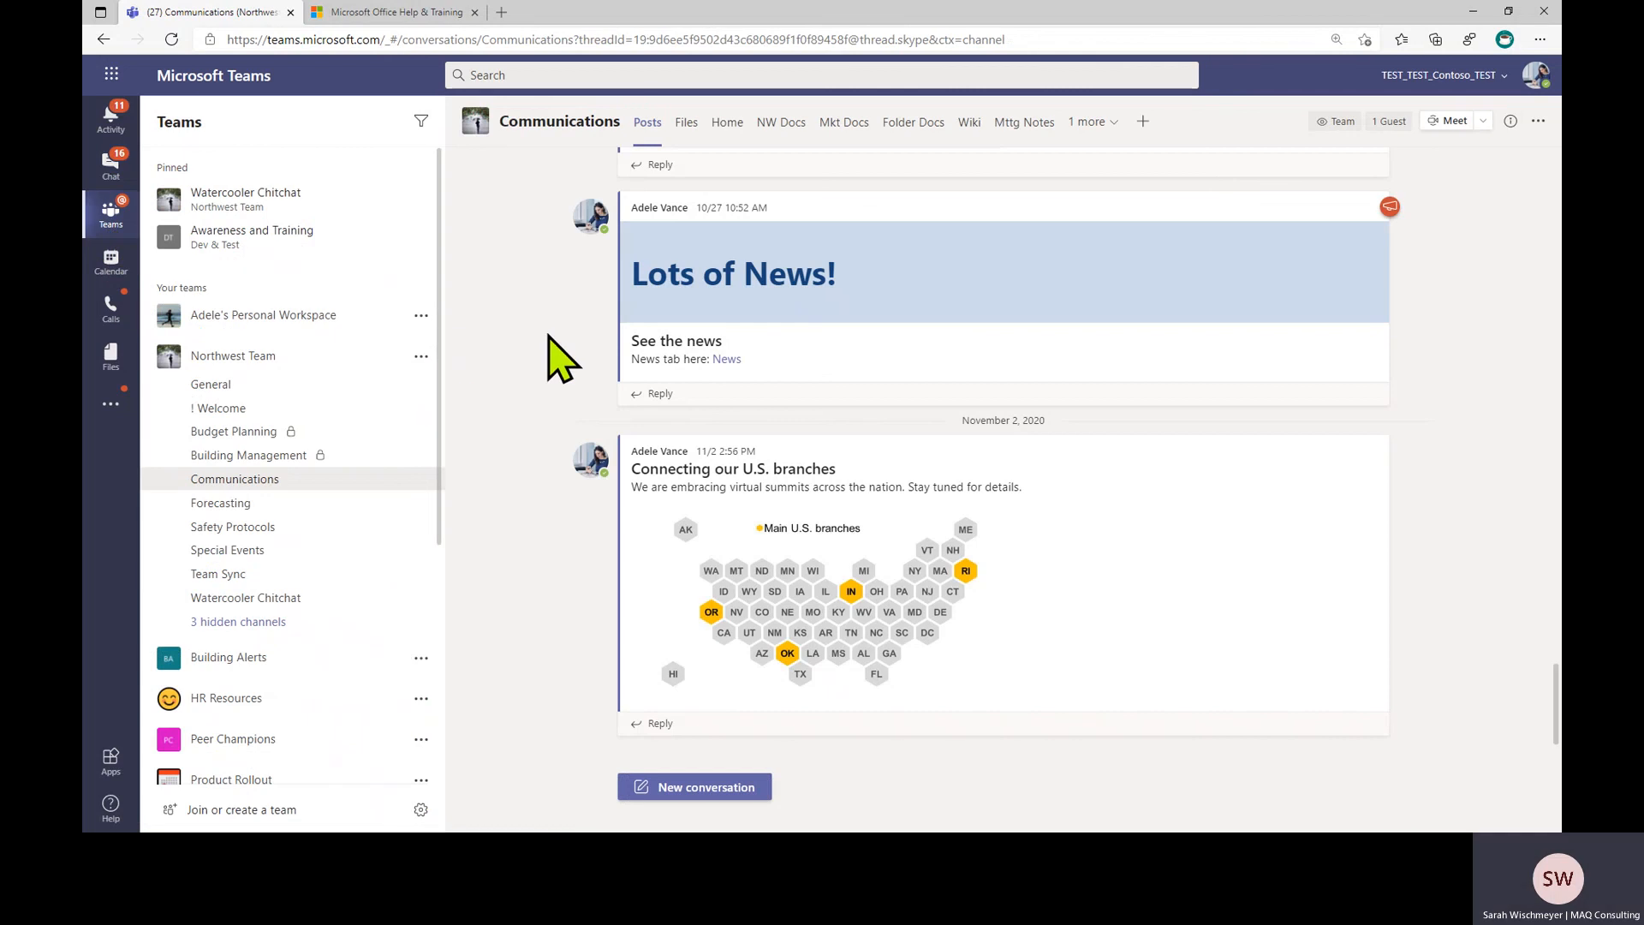
pyautogui.hotkey('ctrl', 'f')
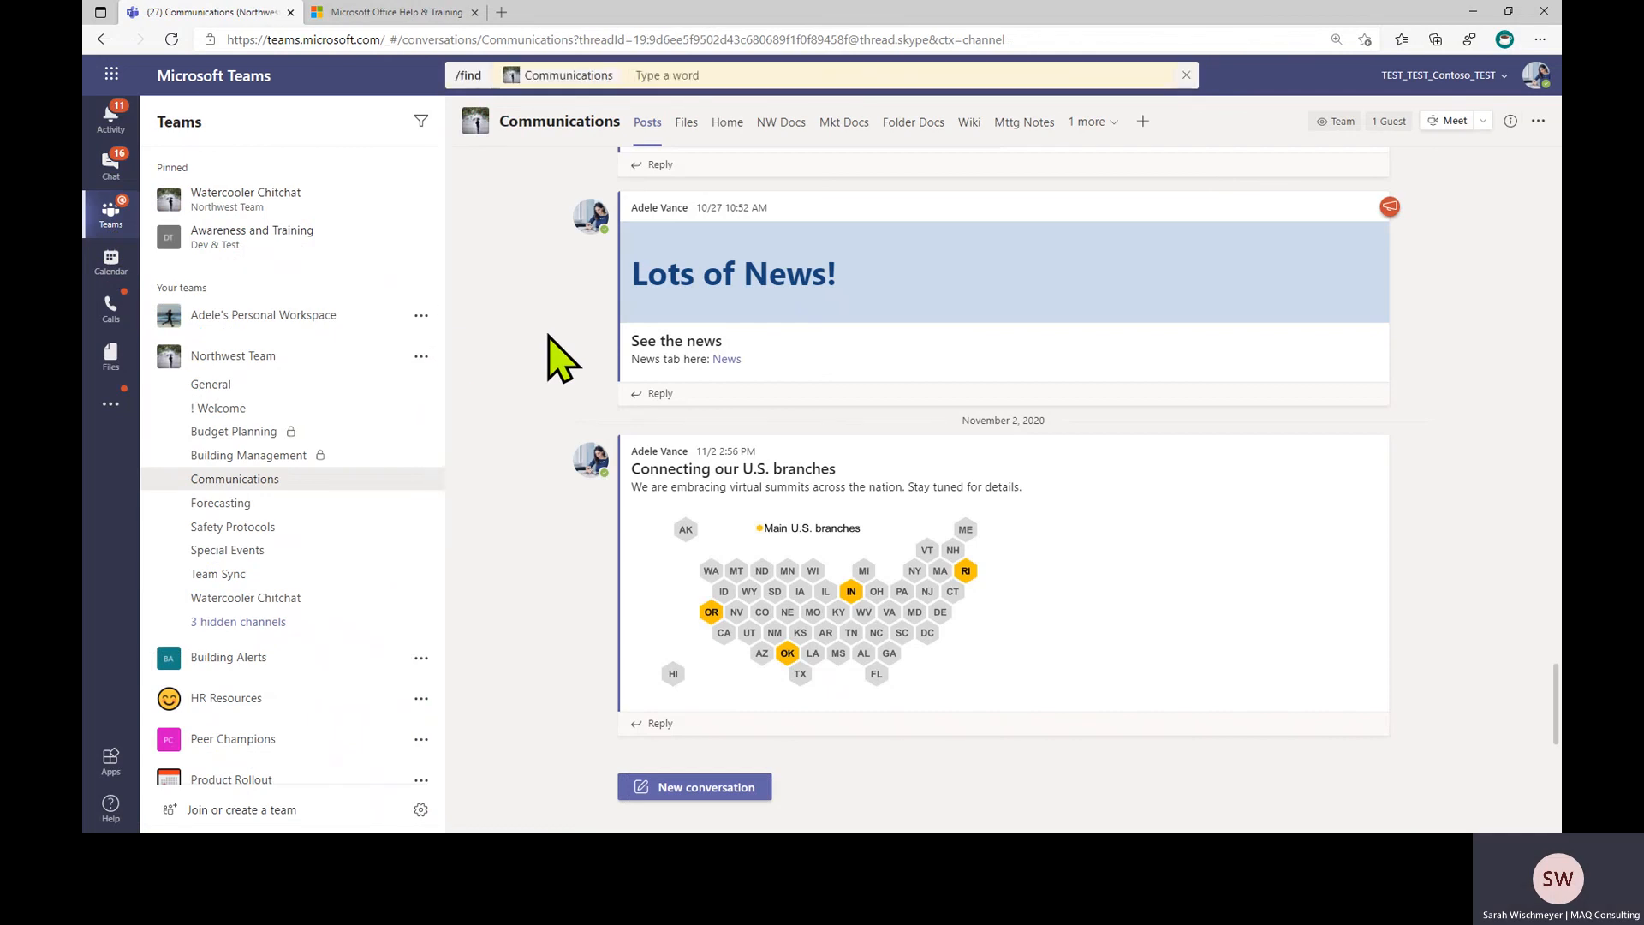
pyautogui.write('forecast')
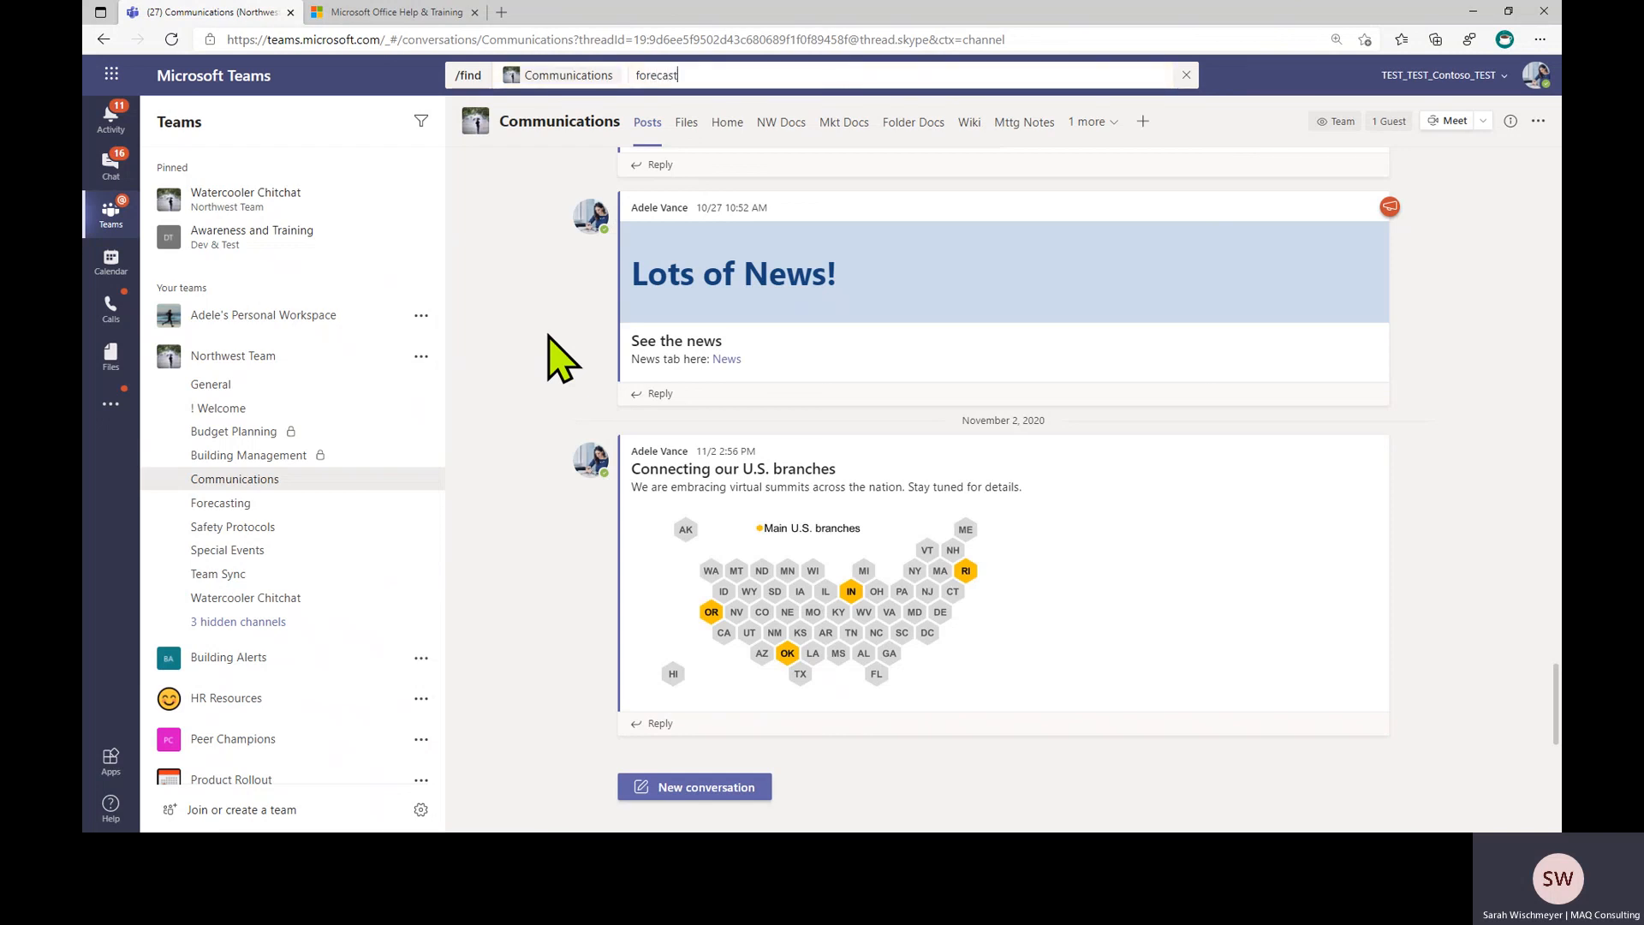
pyautogui.press('Return')
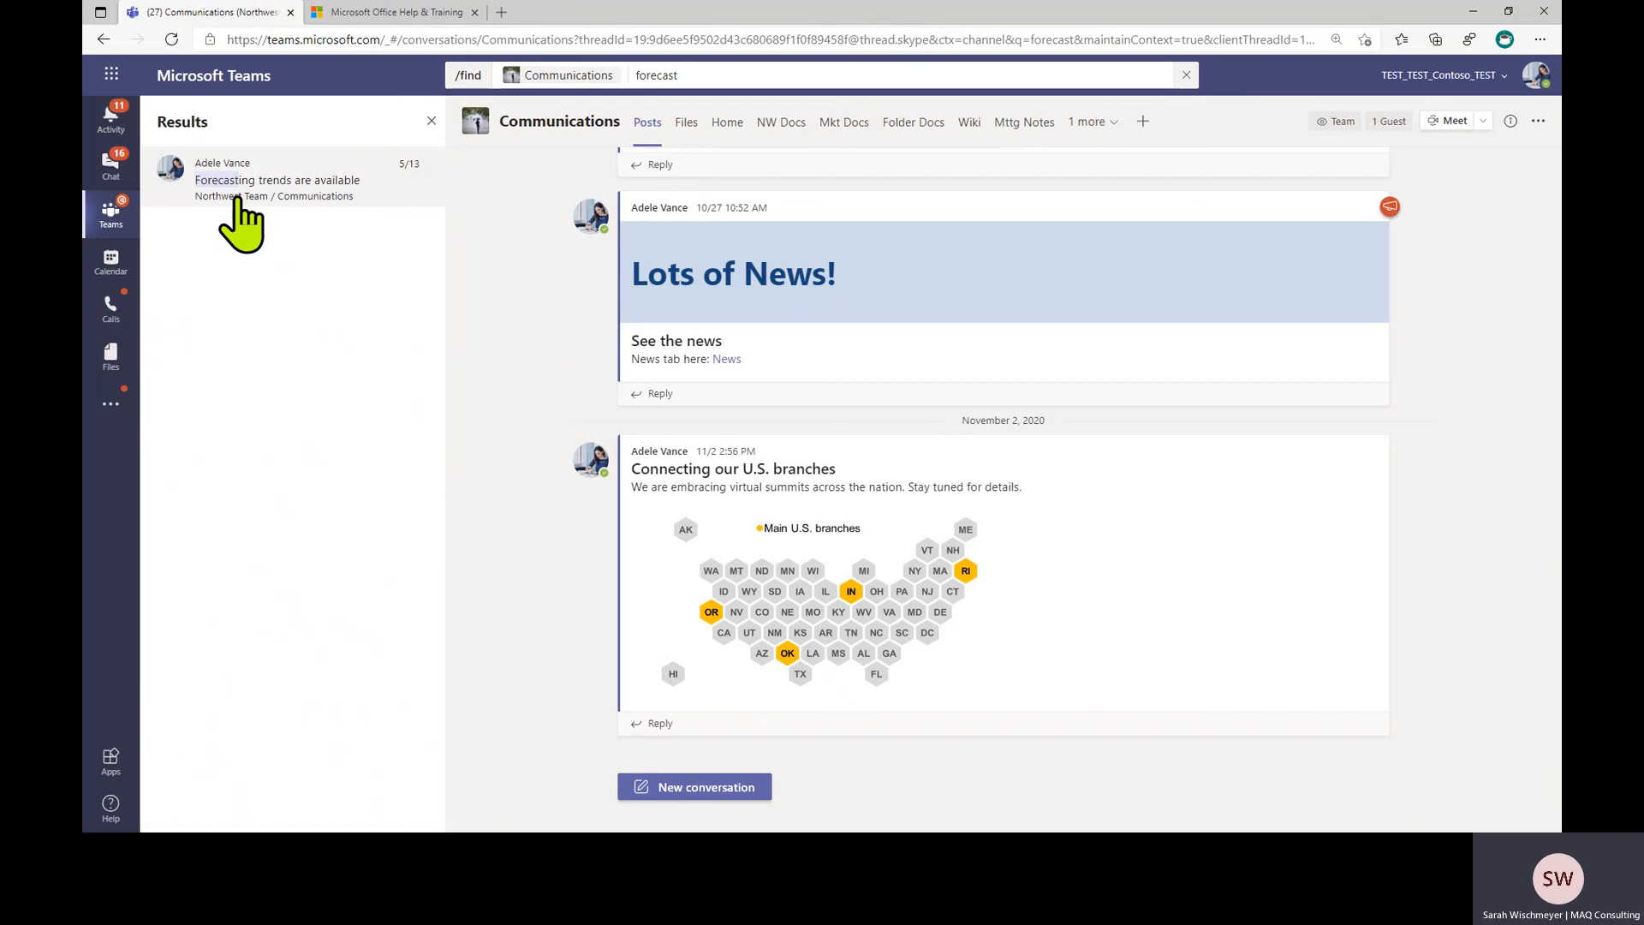
pyautogui.moveTo(480, 118)
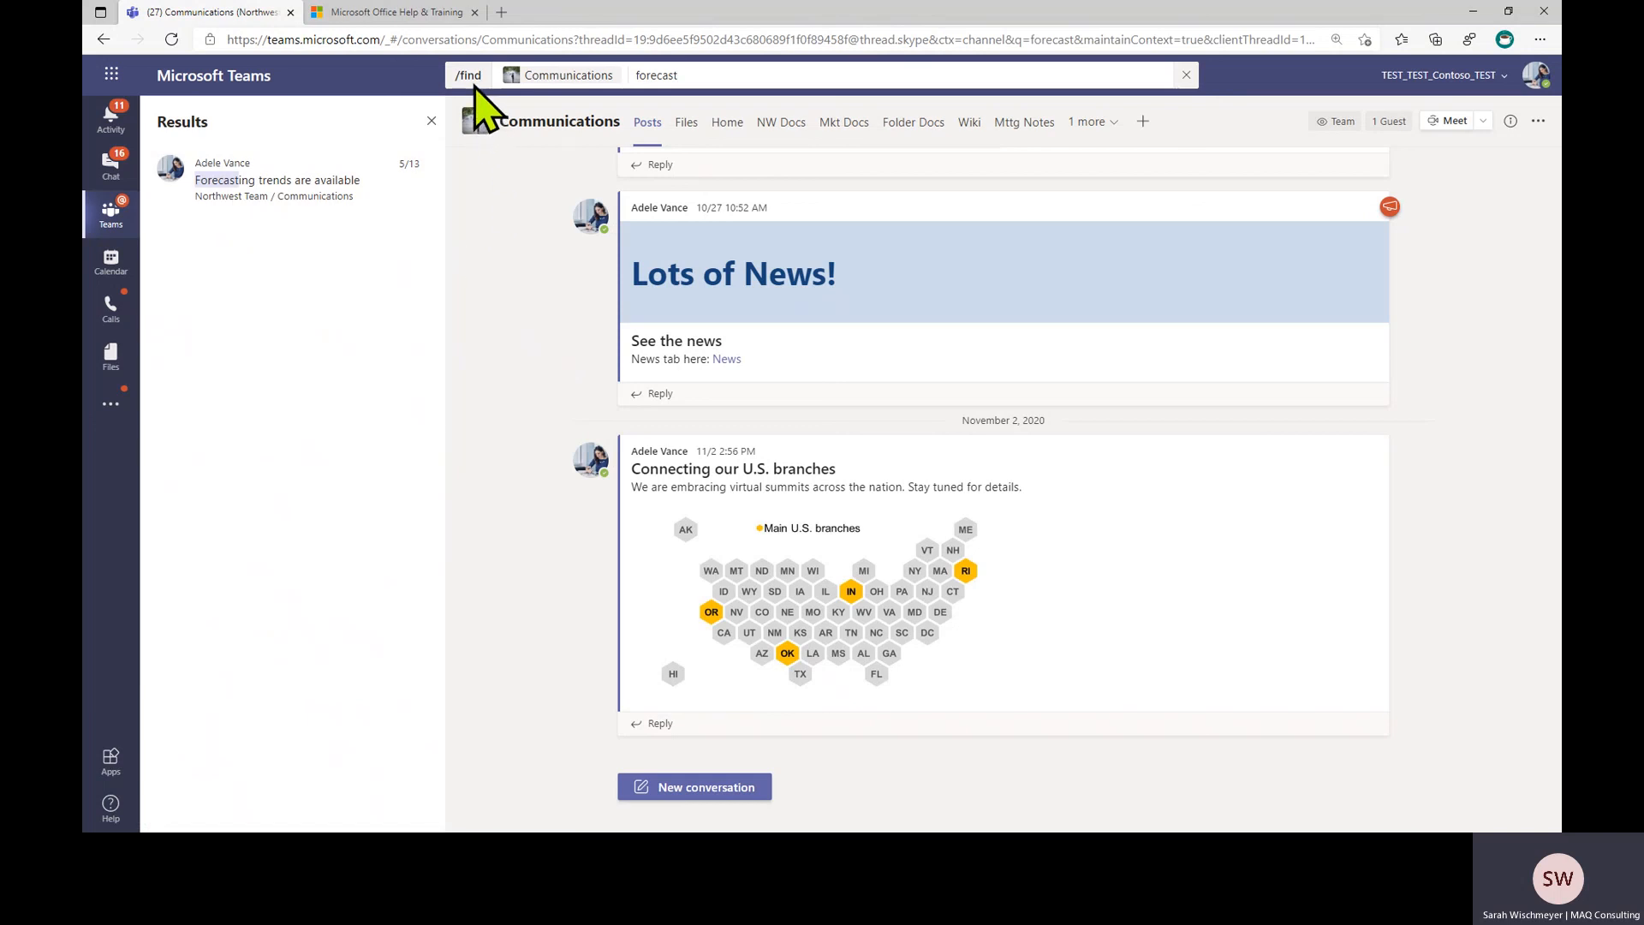
pyautogui.click(111, 214)
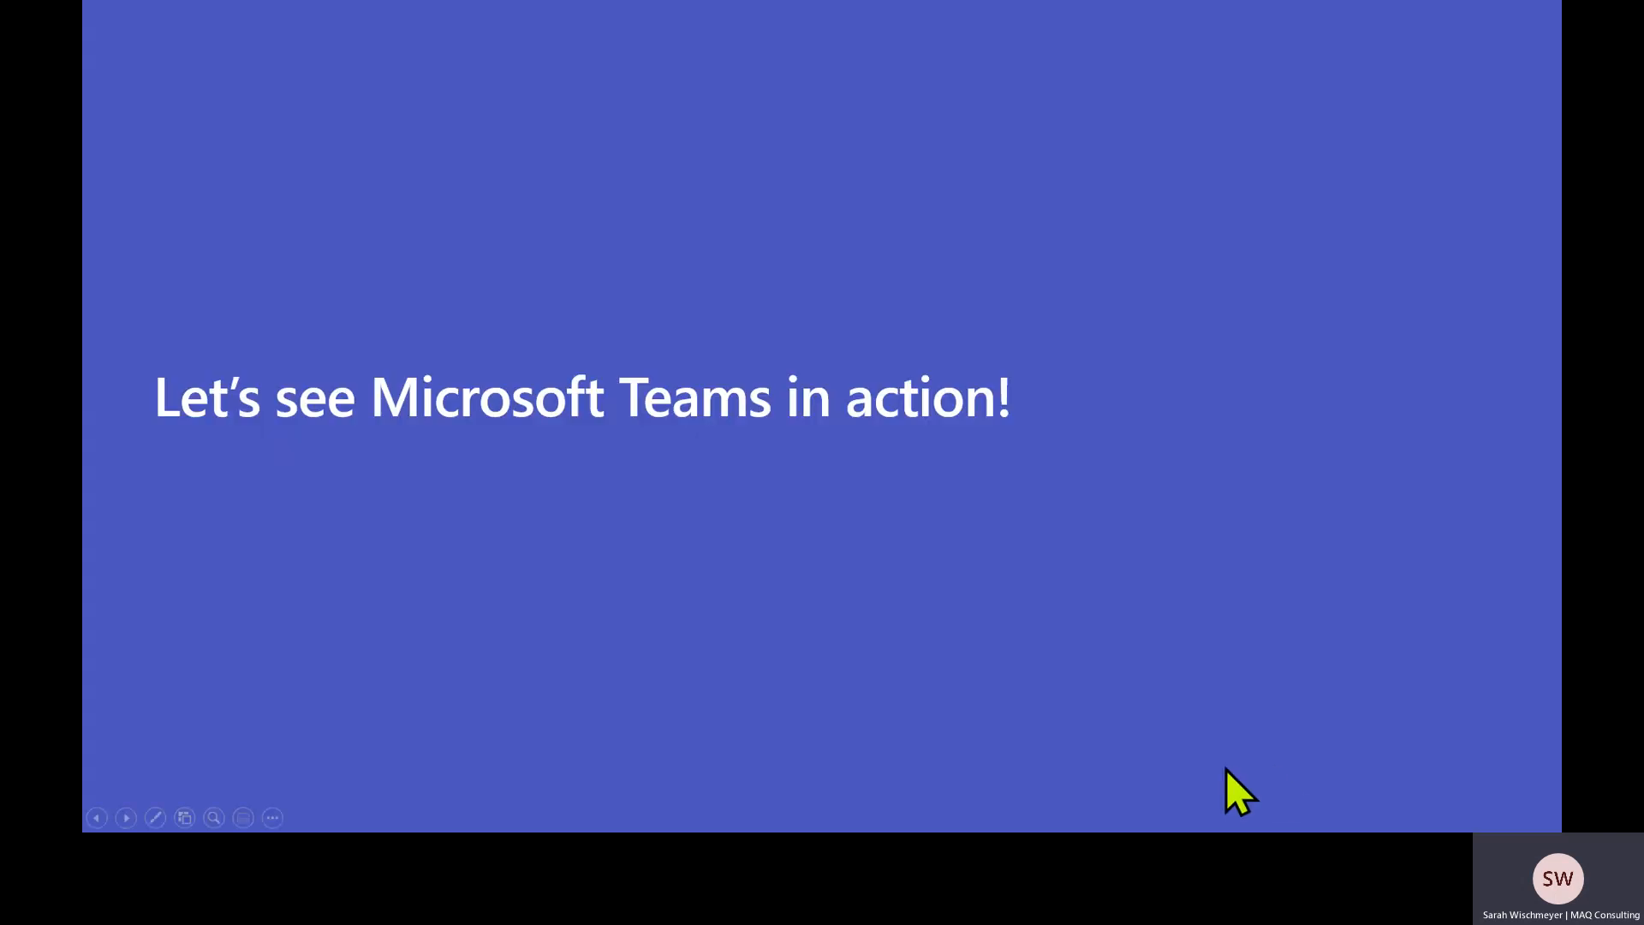
pyautogui.press('Right')
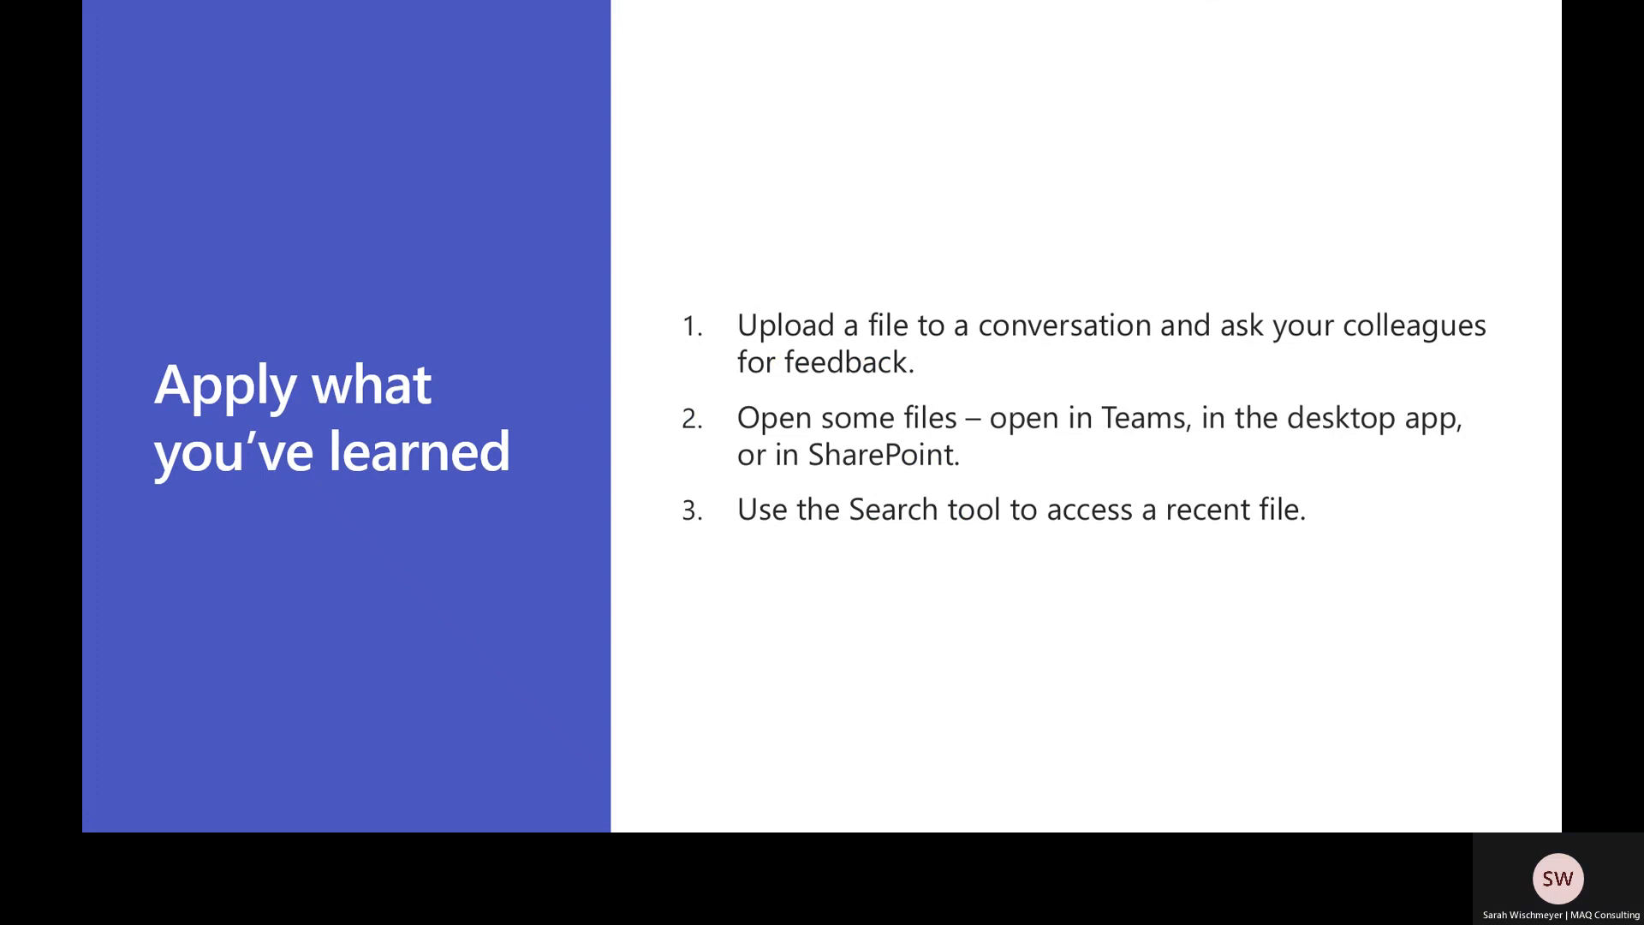